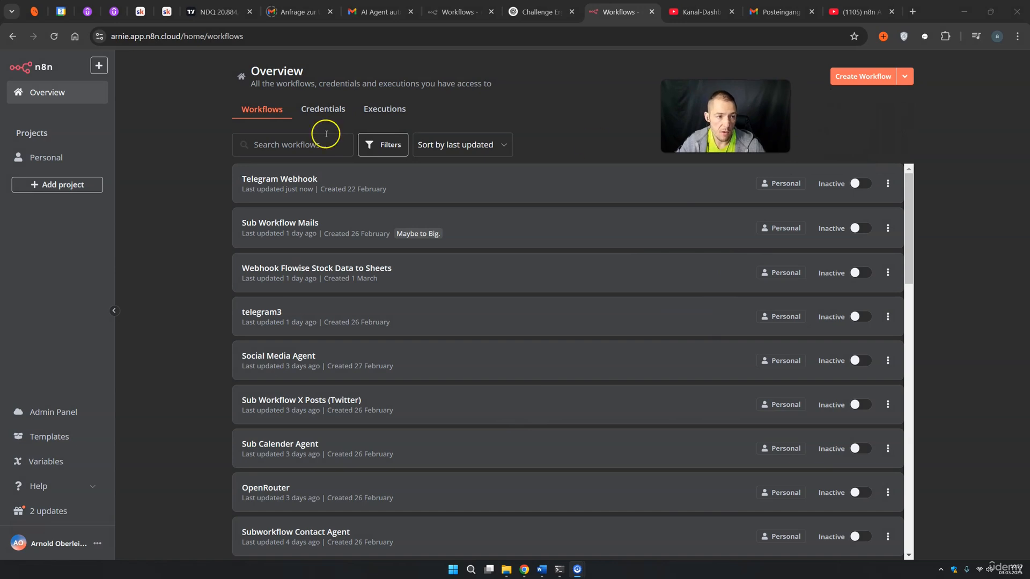
Create a new workflow whose Google Drive Trigger fires on changes involving a specific folder
left_click(157, 36)
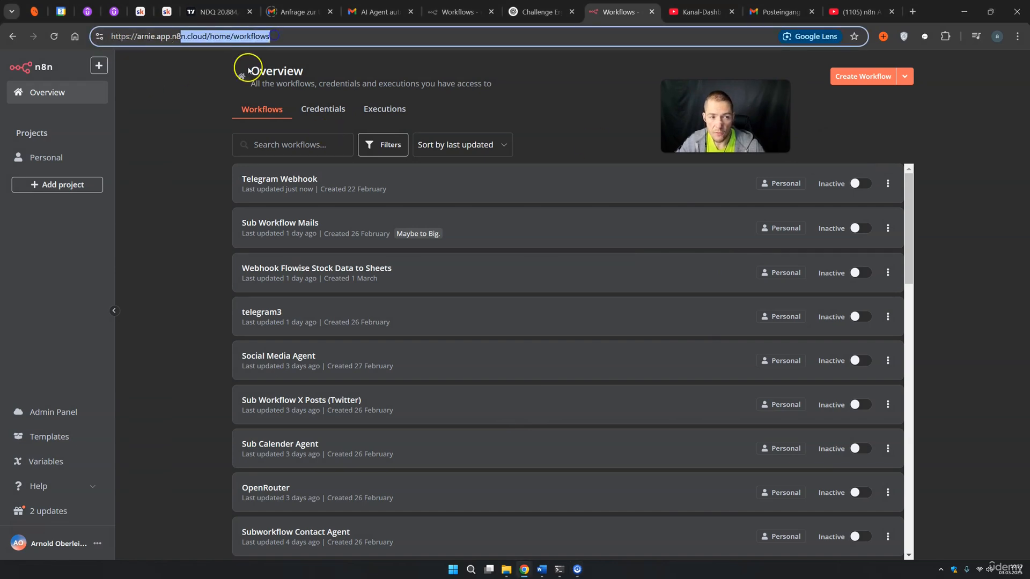
left_click(175, 122)
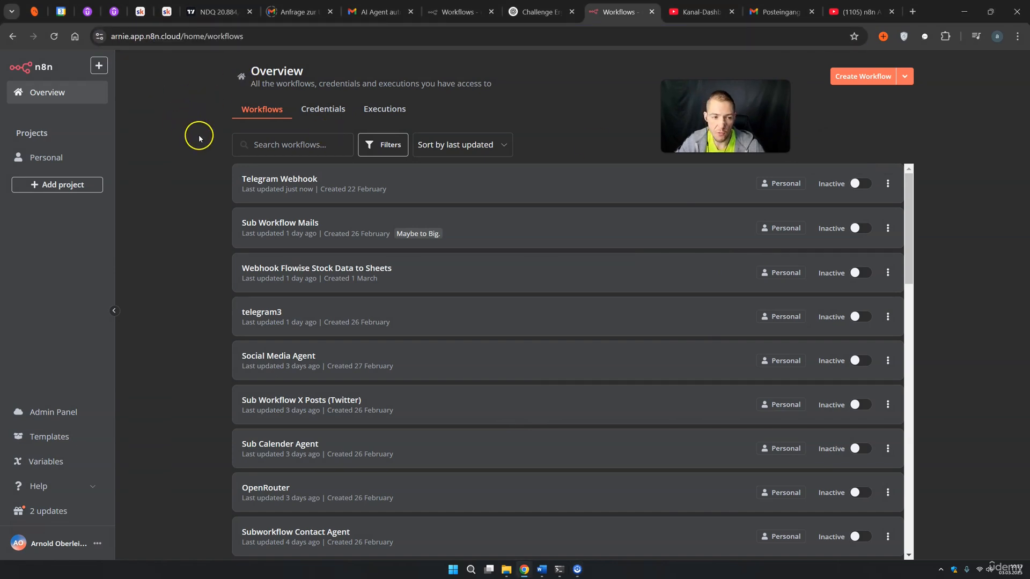
left_click(858, 81)
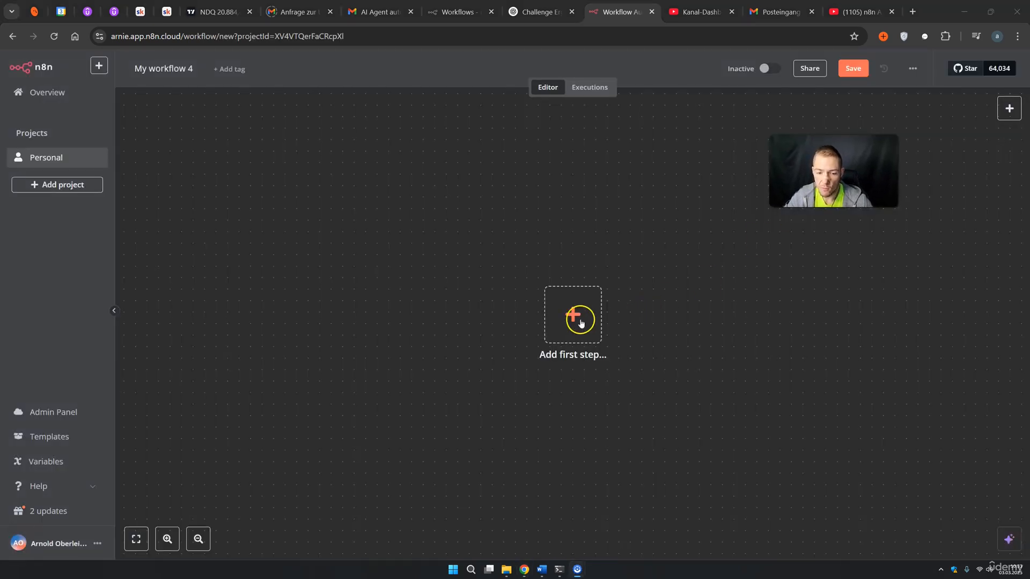
left_click(581, 323)
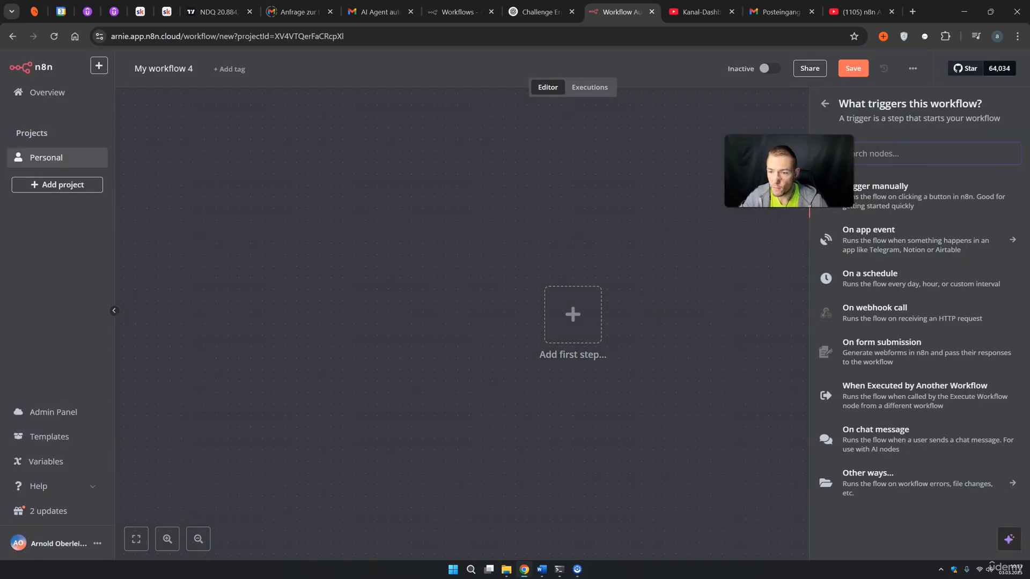
type("go")
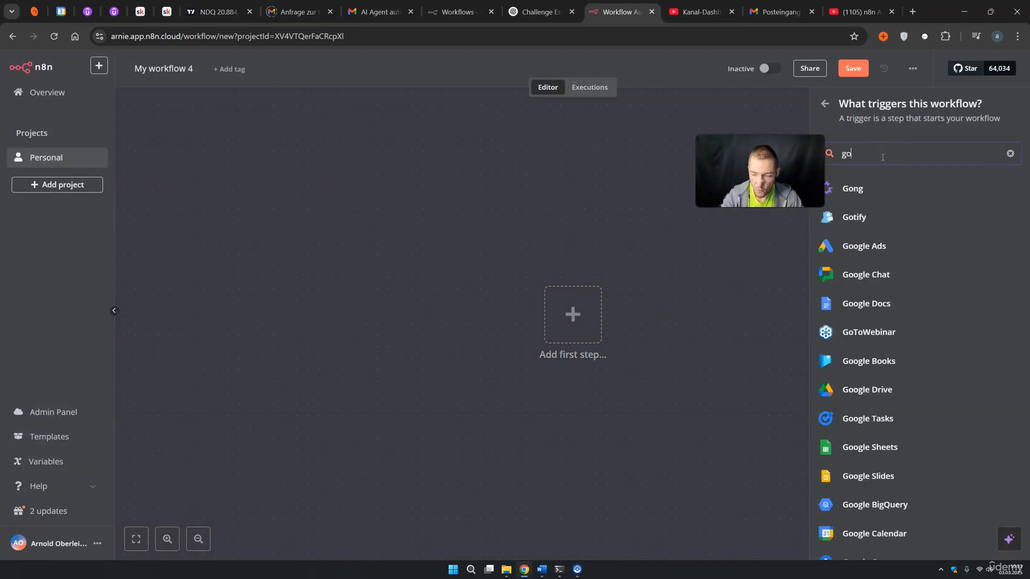
type("ogle d")
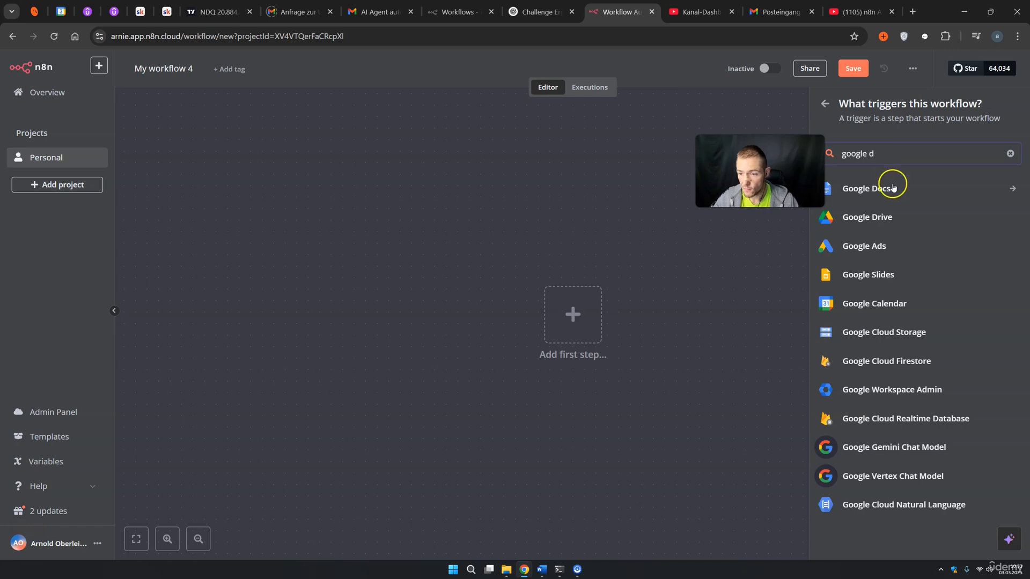
left_click(888, 218)
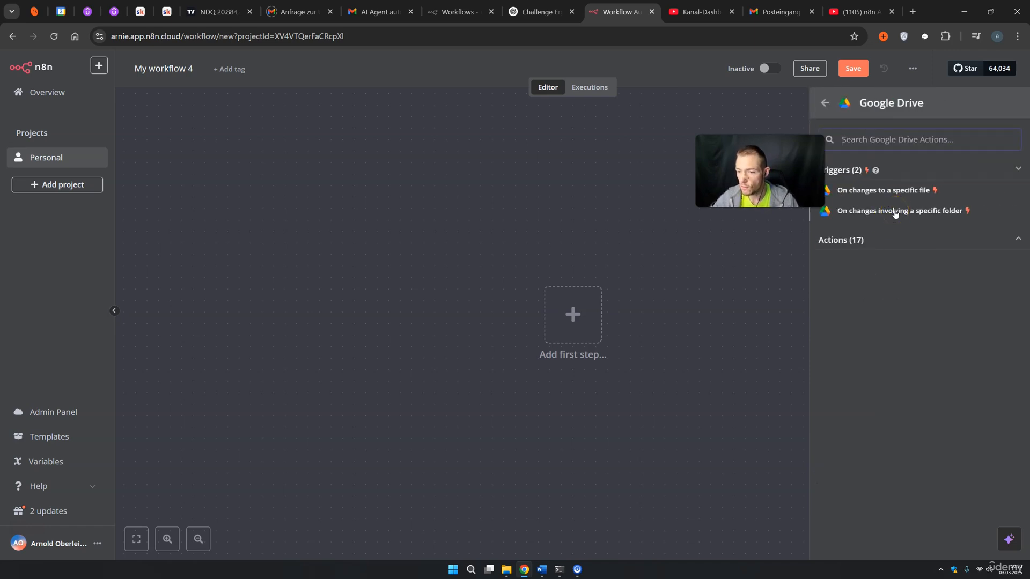
left_click(894, 212)
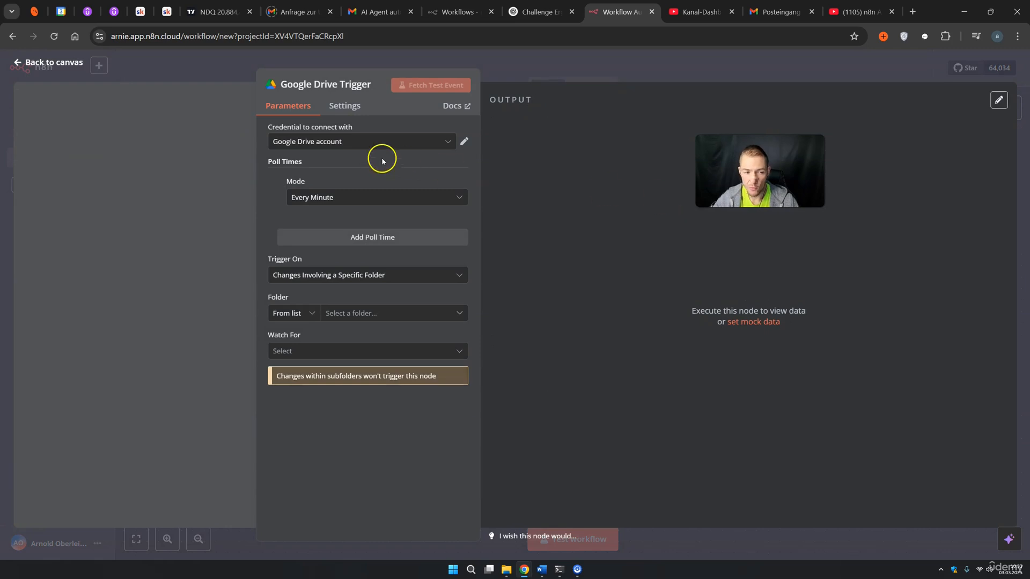
Connect the Google Drive Trigger with the 'Google Drive account' credential
left_click(334, 143)
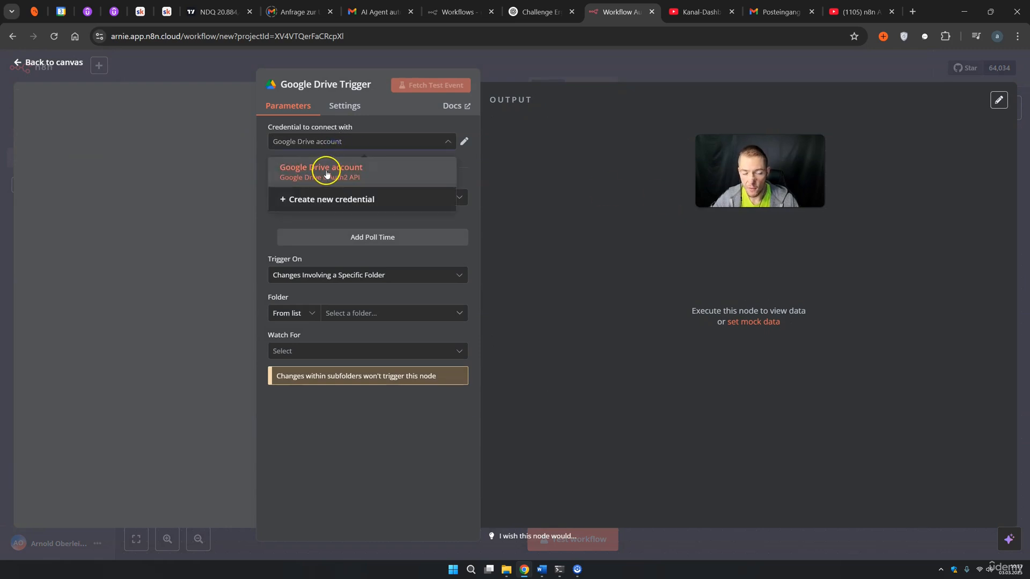
left_click(327, 172)
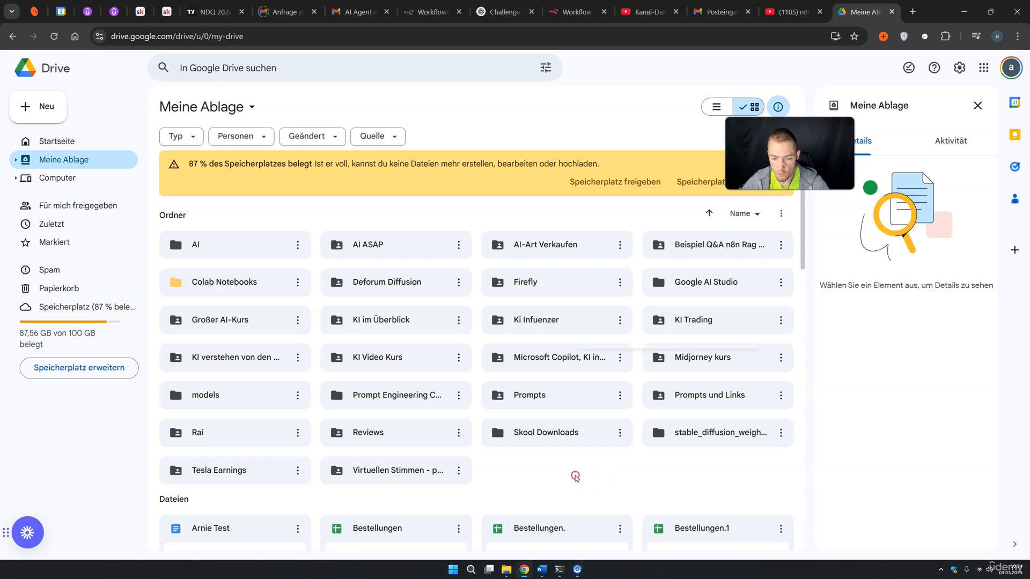
Create a new empty folder named 'Rag App' in Google Drive's My Drive
right_click(576, 476)
left_click(616, 366)
type("Rag App")
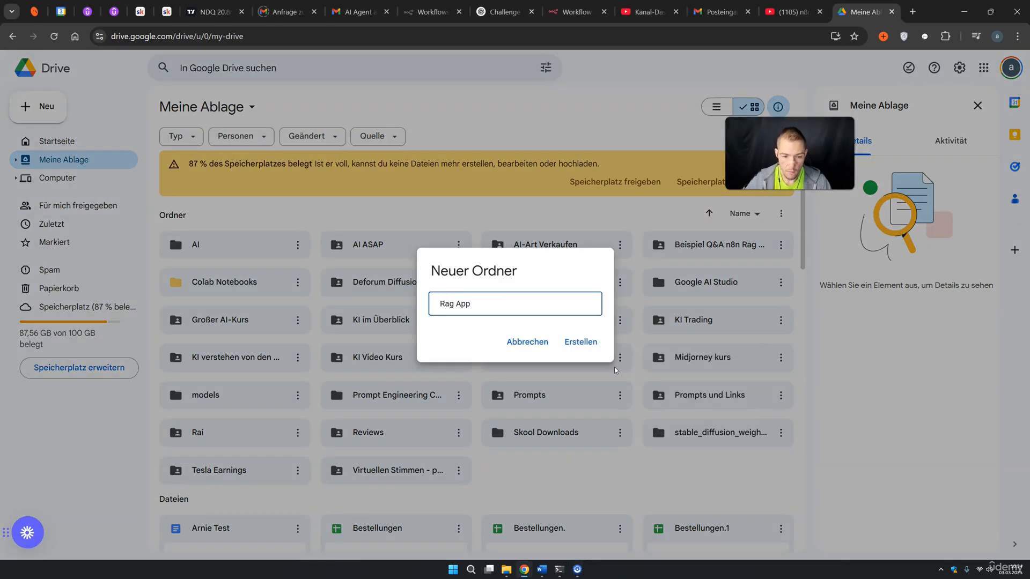
left_click(579, 343)
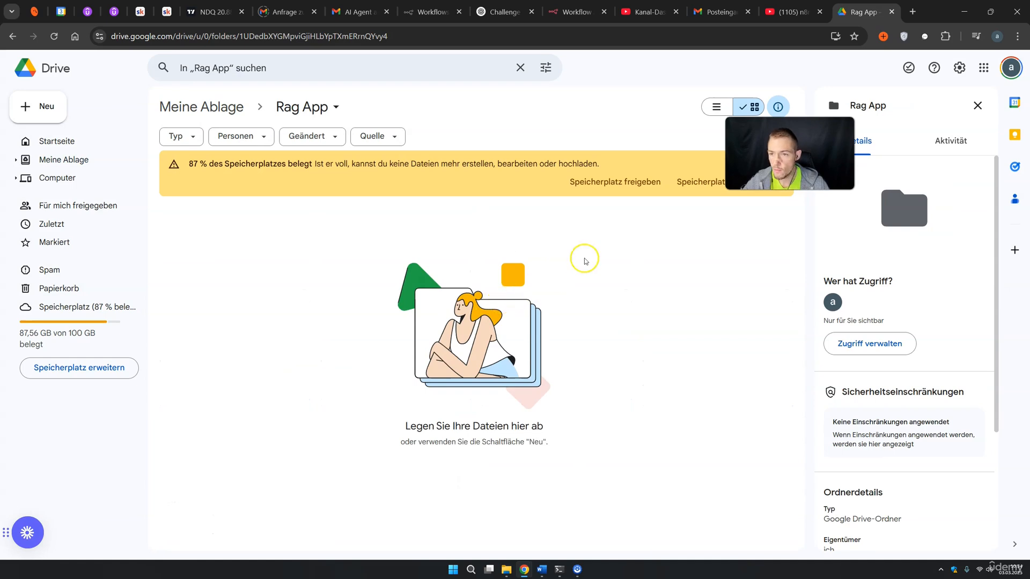
left_click(574, 12)
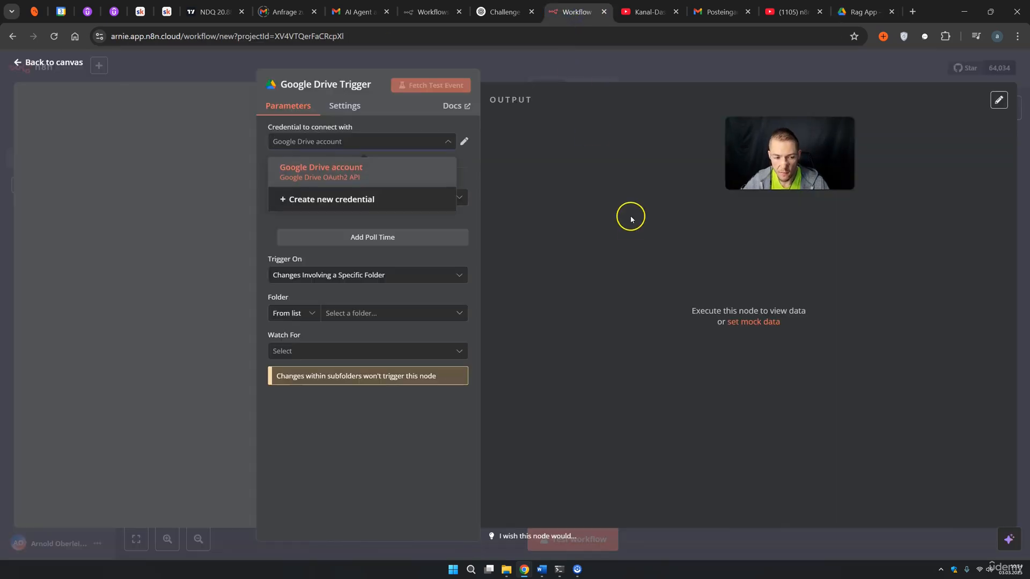
Set the trigger's folder to Rag App and Watch For to File Created
left_click(378, 314)
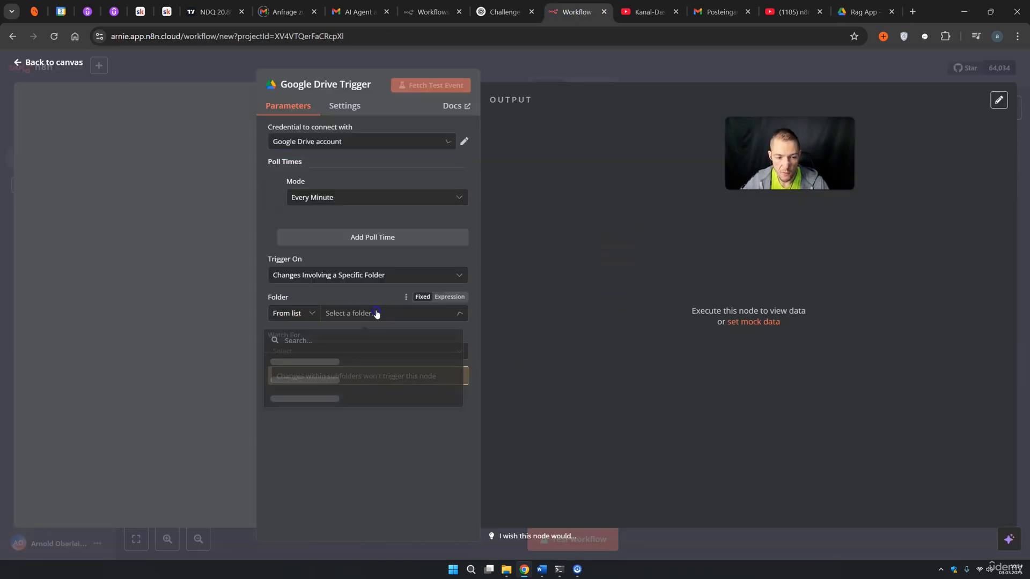
type("rag a")
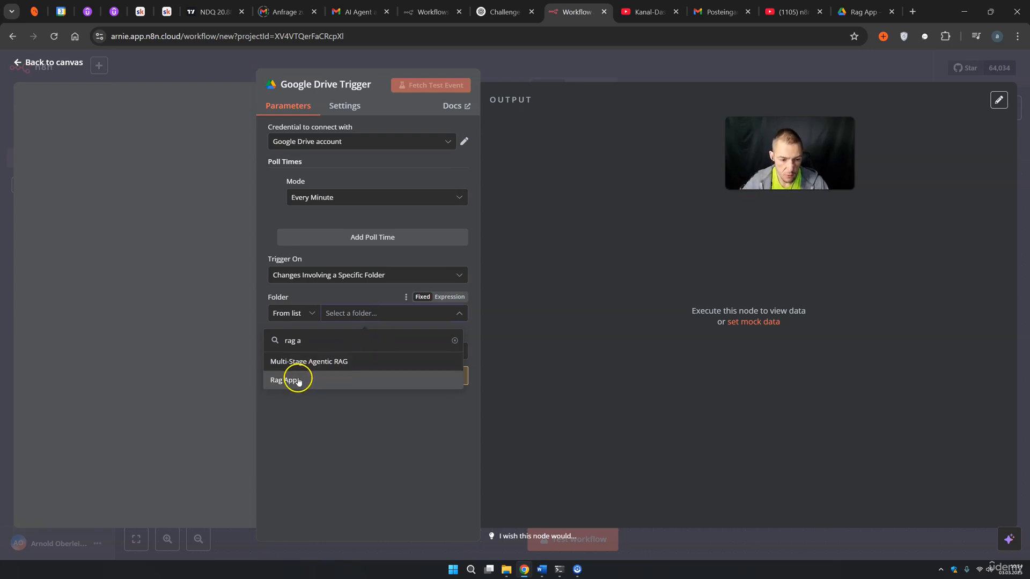
left_click(289, 380)
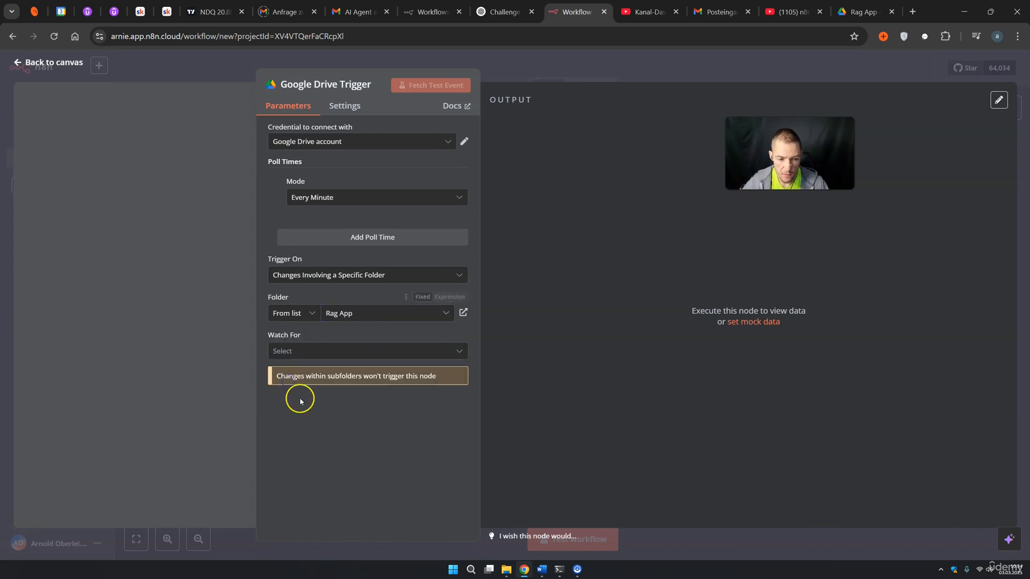
left_click(292, 352)
left_click(319, 386)
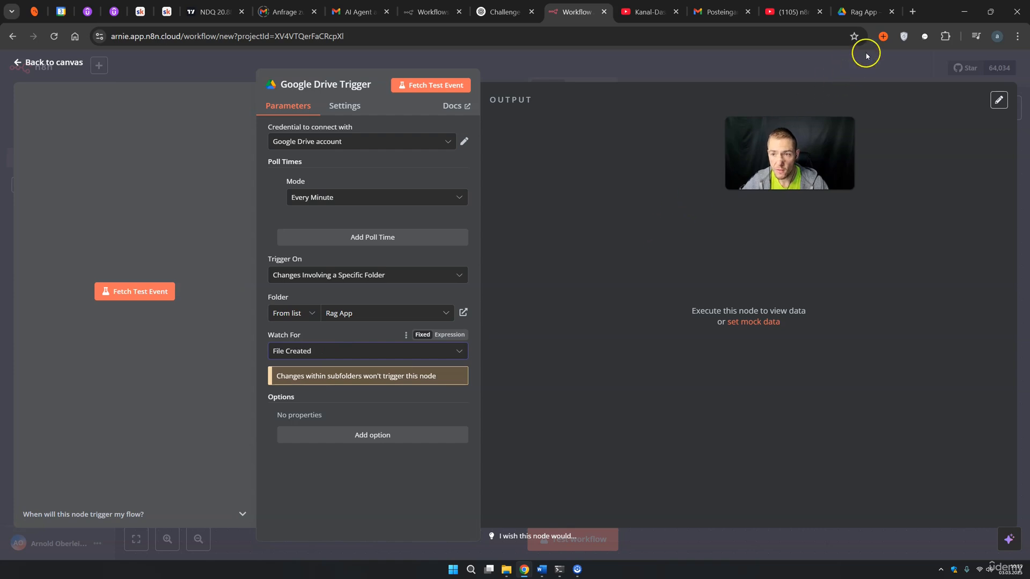
left_click(860, 11)
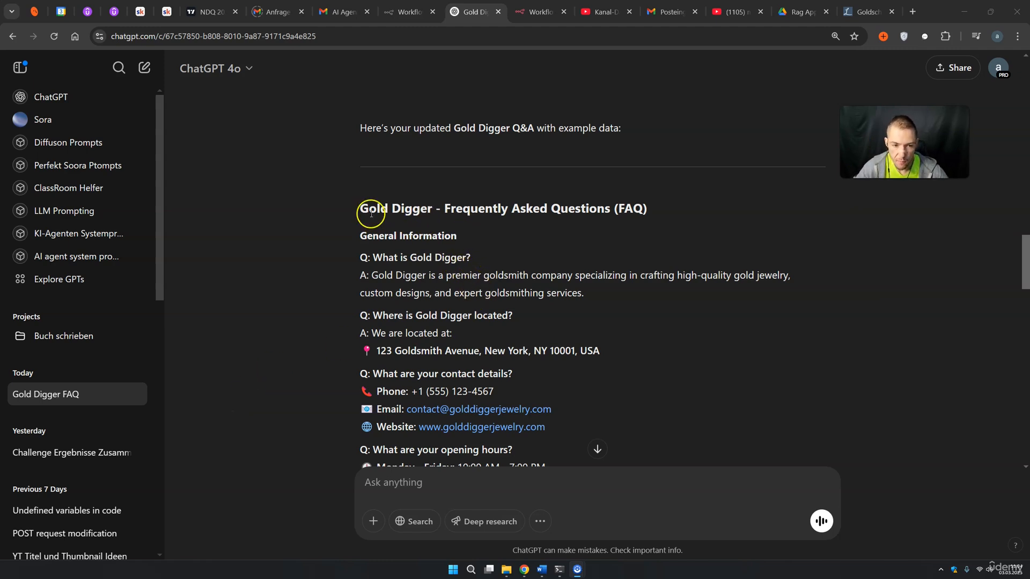
Select and copy the full Gold Digger FAQ answer from the ChatGPT chat
left_click_drag(360, 210, 422, 208)
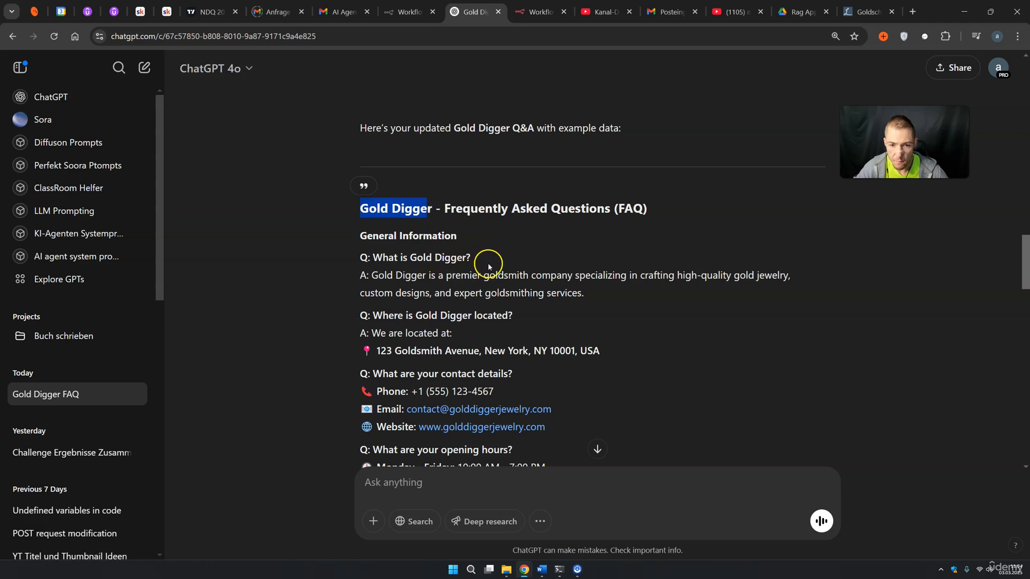
scroll(770, 122, "up", 15)
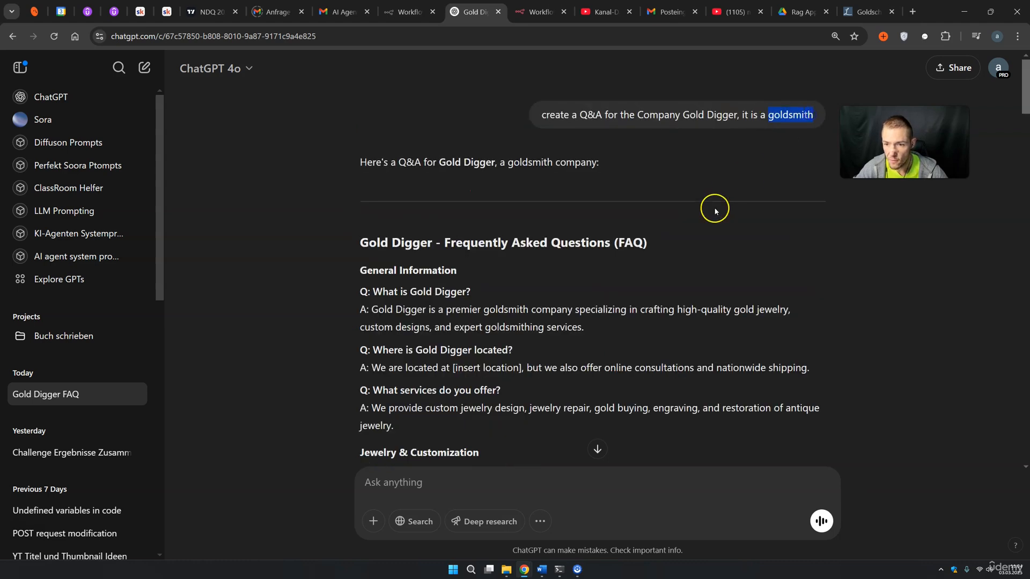
scroll(715, 211, "down", 10)
left_click_drag(361, 250, 719, 303)
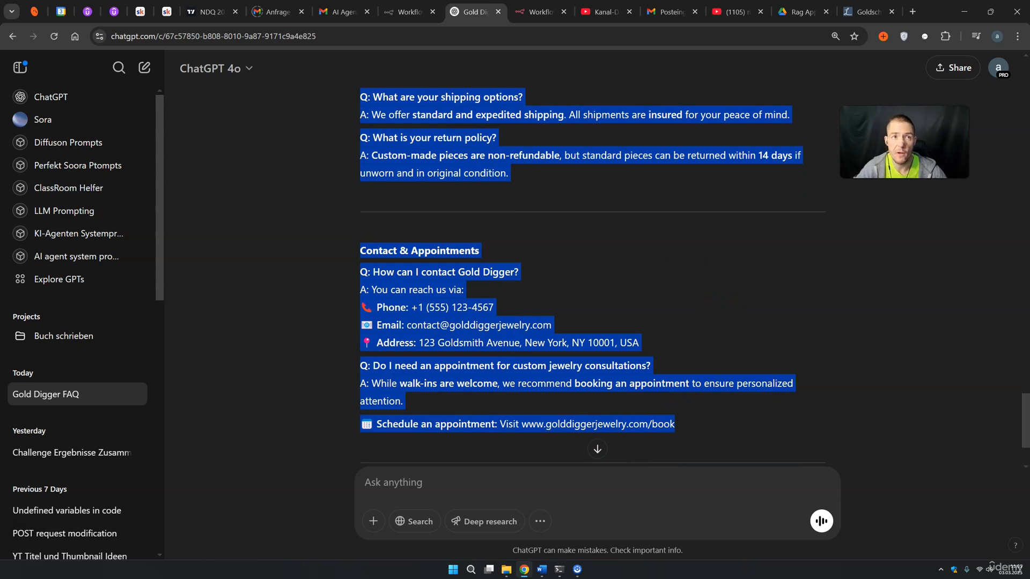
key("alt+Tab")
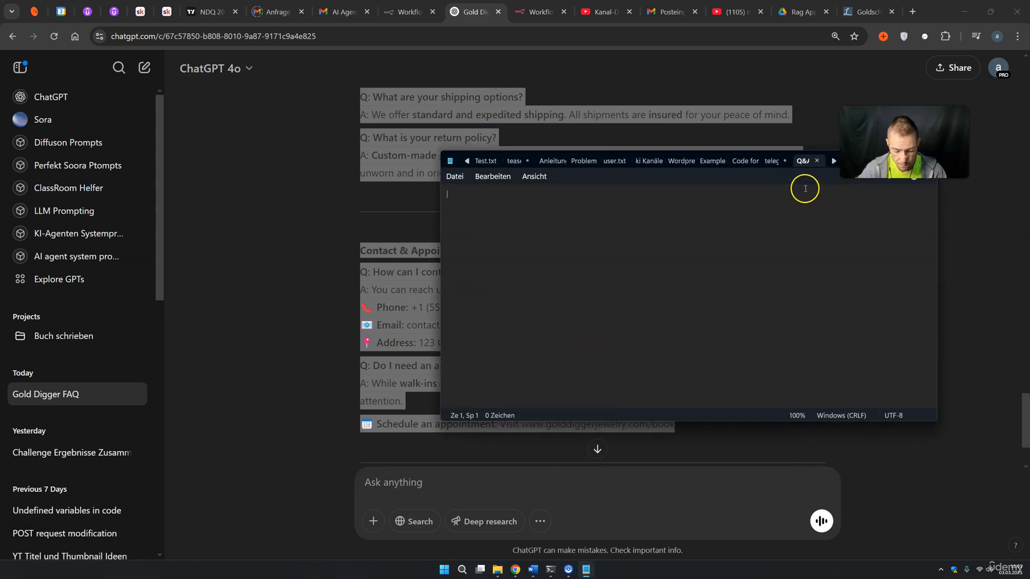
Paste the Gold Digger FAQ into Notepad, save the file, and close Notepad
key("ctrl+v")
scroll(520, 340, "up", 15)
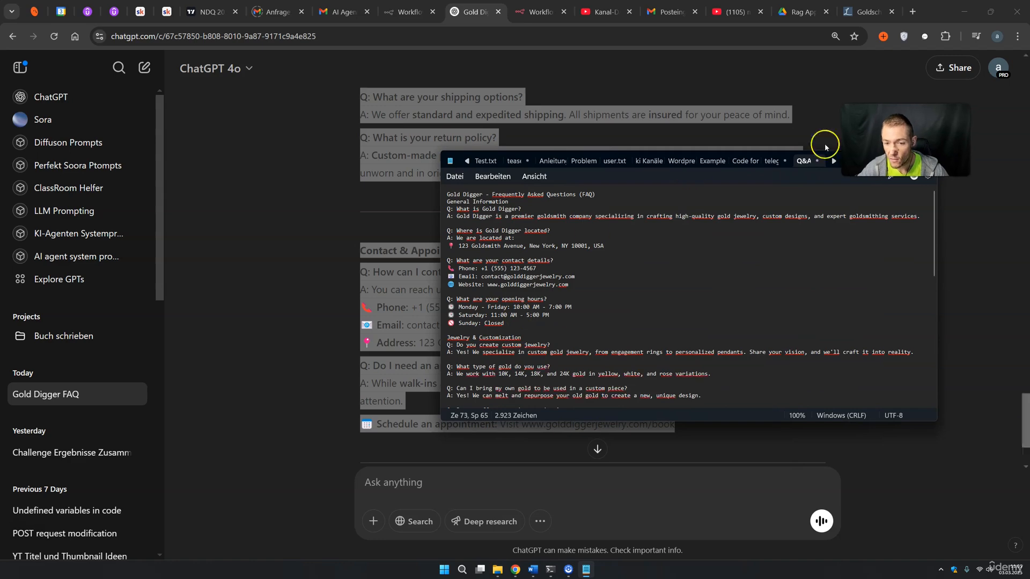
left_click_drag(858, 159, 858, 161)
scroll(646, 271, "up", 15)
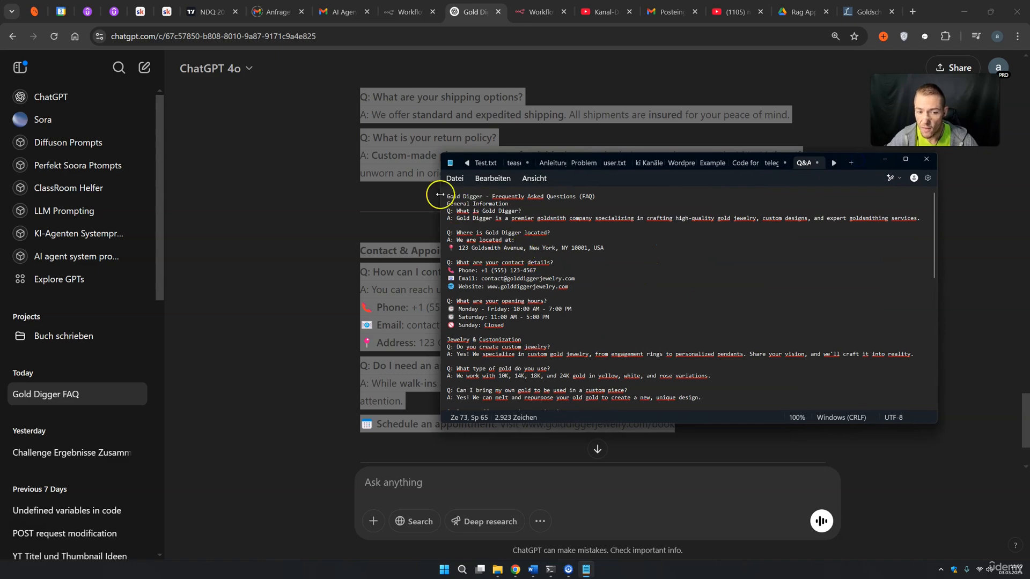
left_click_drag(447, 196, 671, 440)
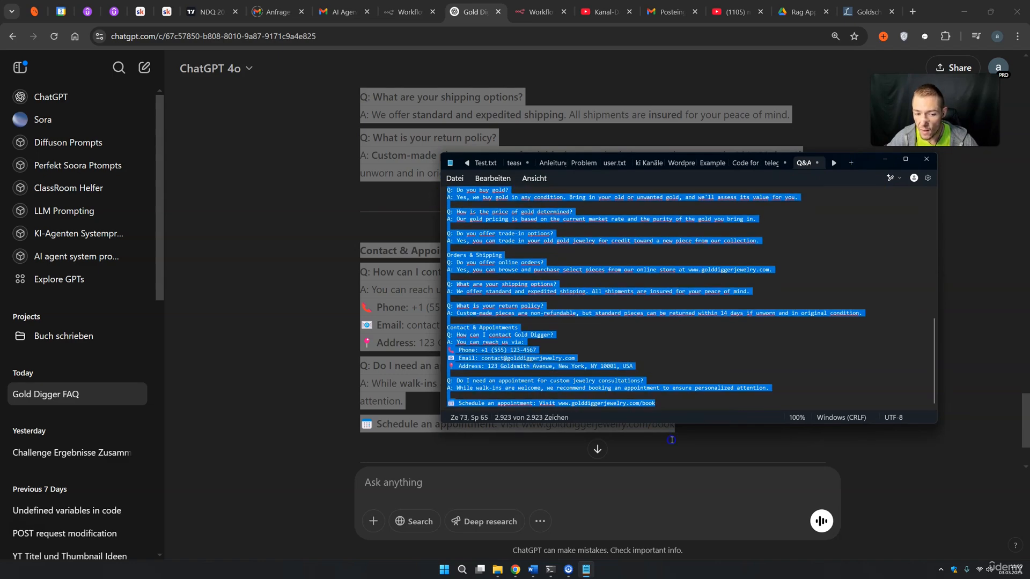
left_click(454, 178)
left_click(480, 244)
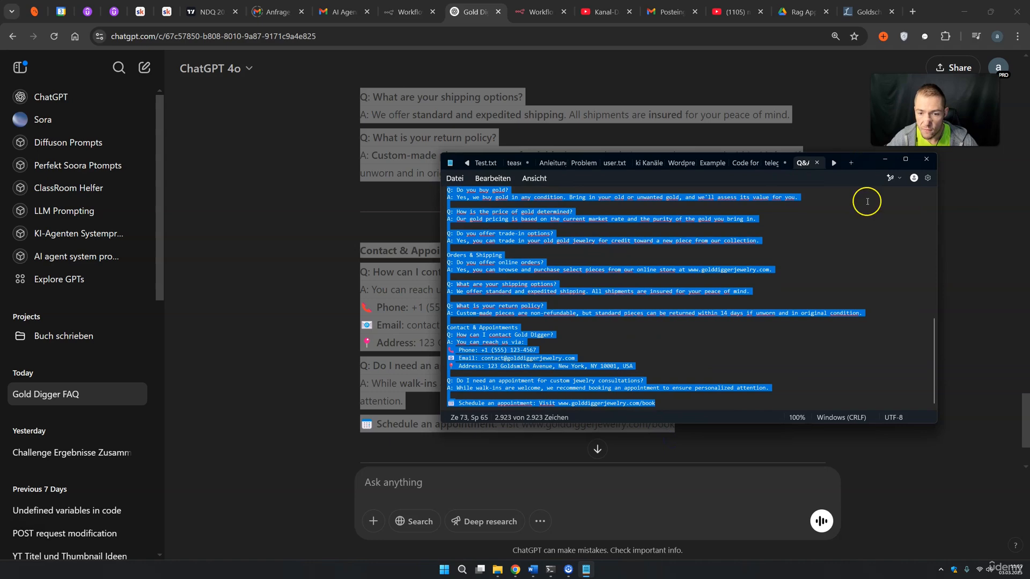
left_click(926, 159)
left_click(800, 13)
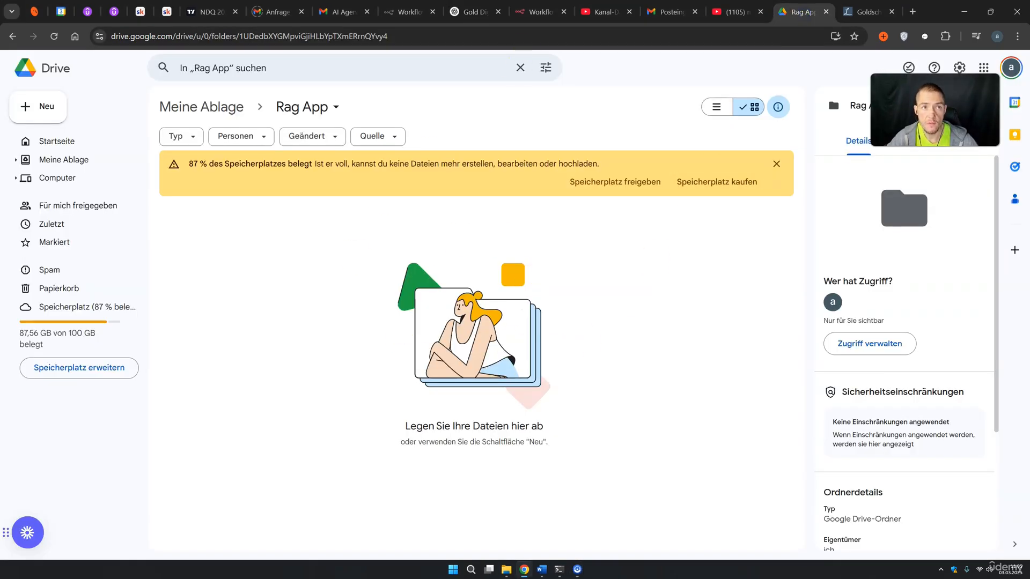
Upload Q&A Golddigger.txt from the desktop into the Rag App folder
left_click_drag(441, 316, 373, 339)
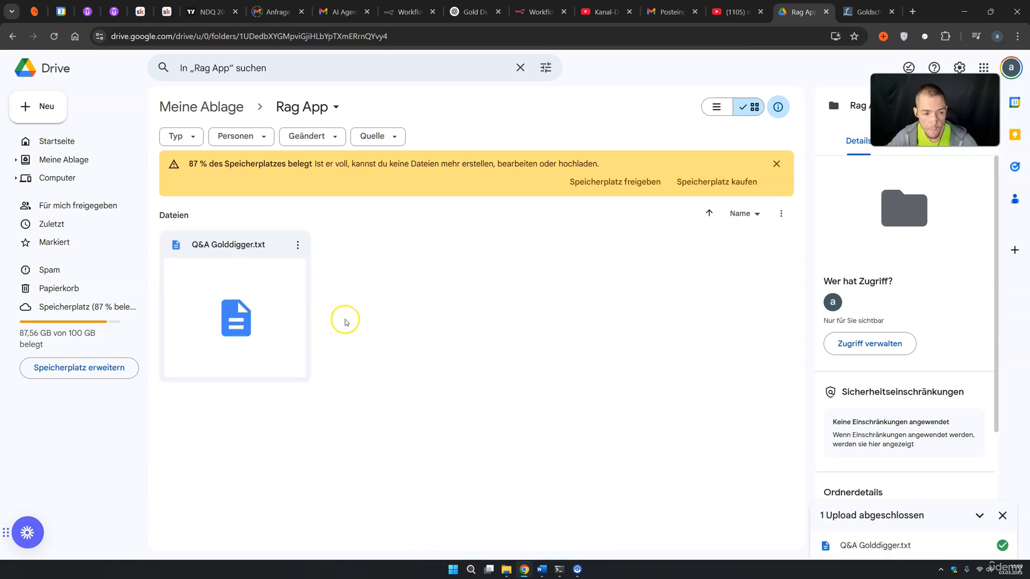
left_click(522, 16)
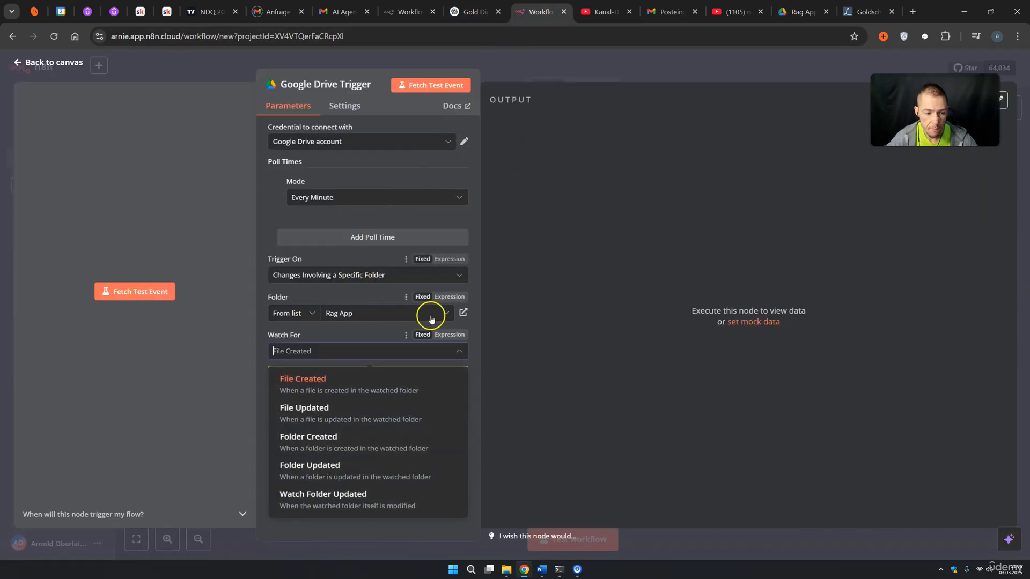
Test the trigger to fetch Q&A Golddigger.txt and scroll through its Schema output
left_click(602, 312)
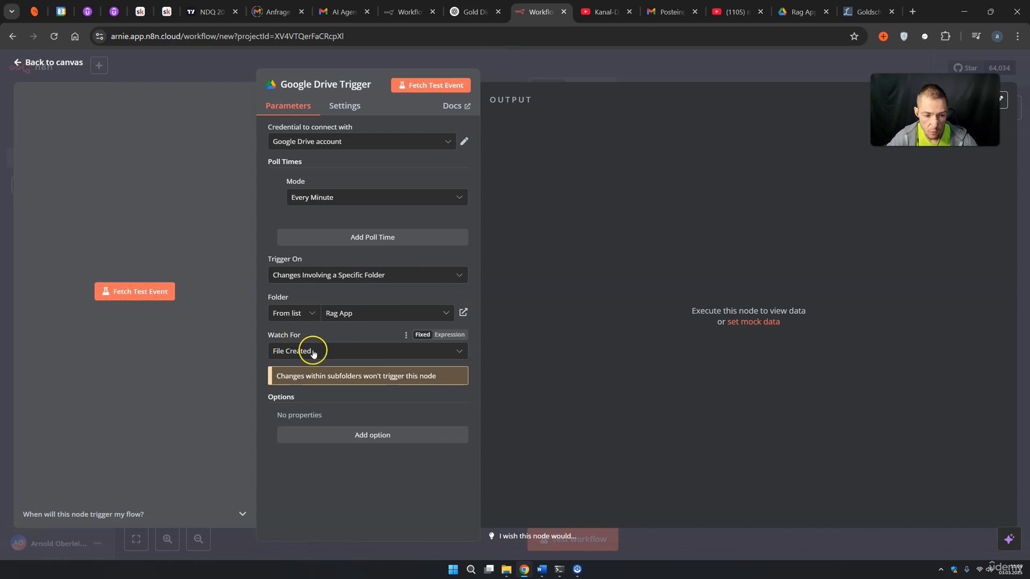
left_click(148, 296)
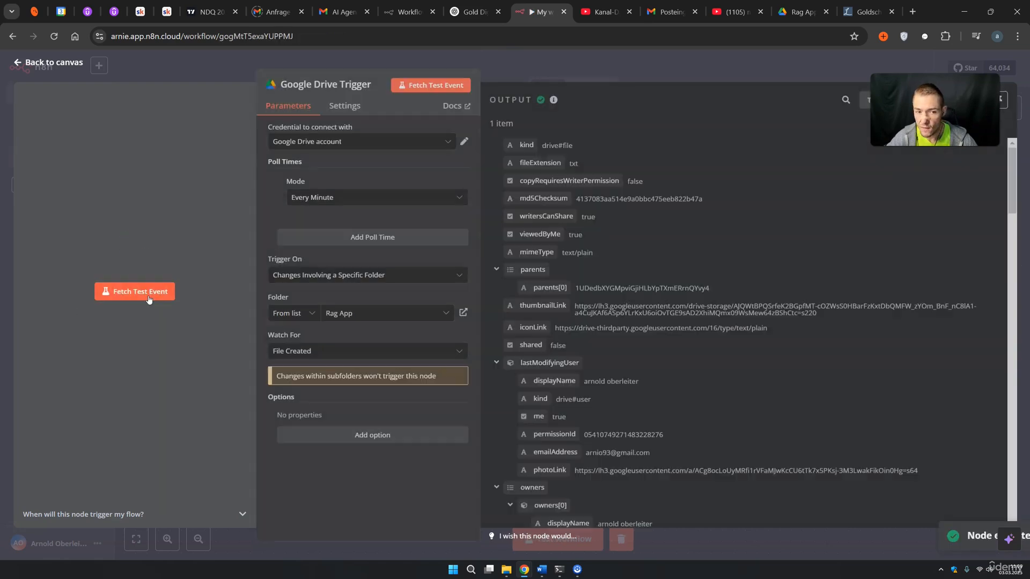
left_click_drag(922, 112, 357, 140)
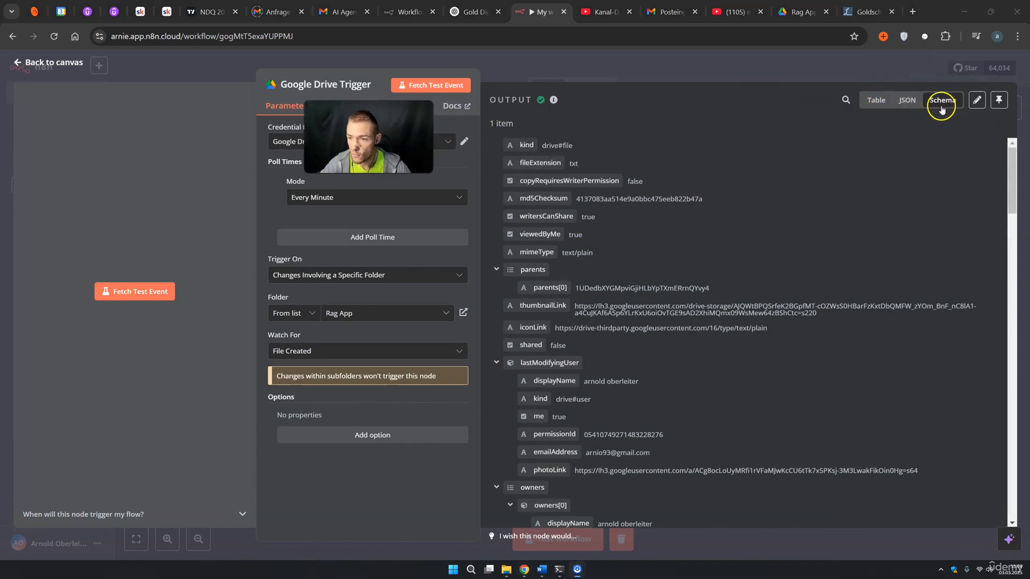
scroll(642, 222, "down", 5)
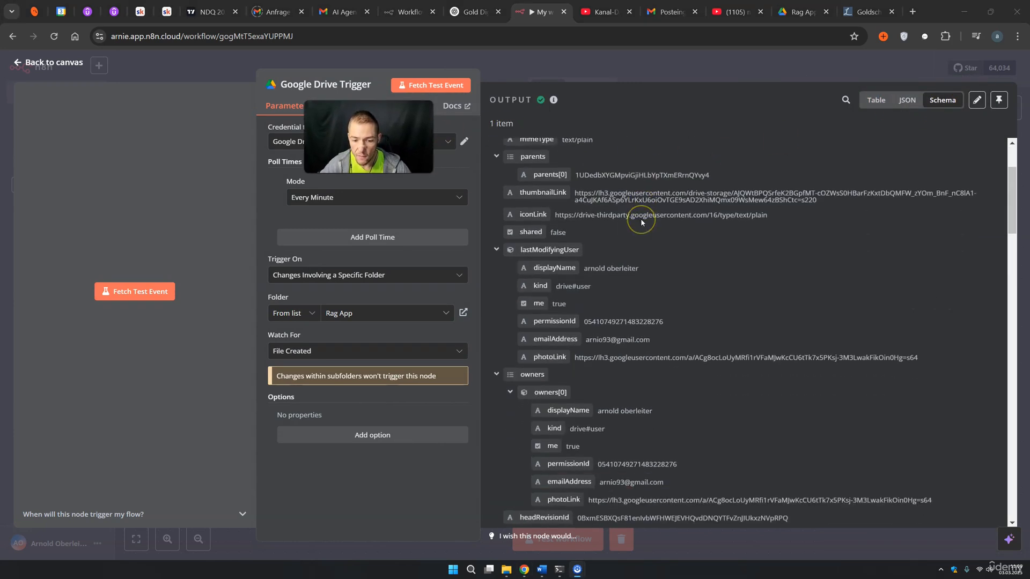
scroll(590, 268, "down", 5)
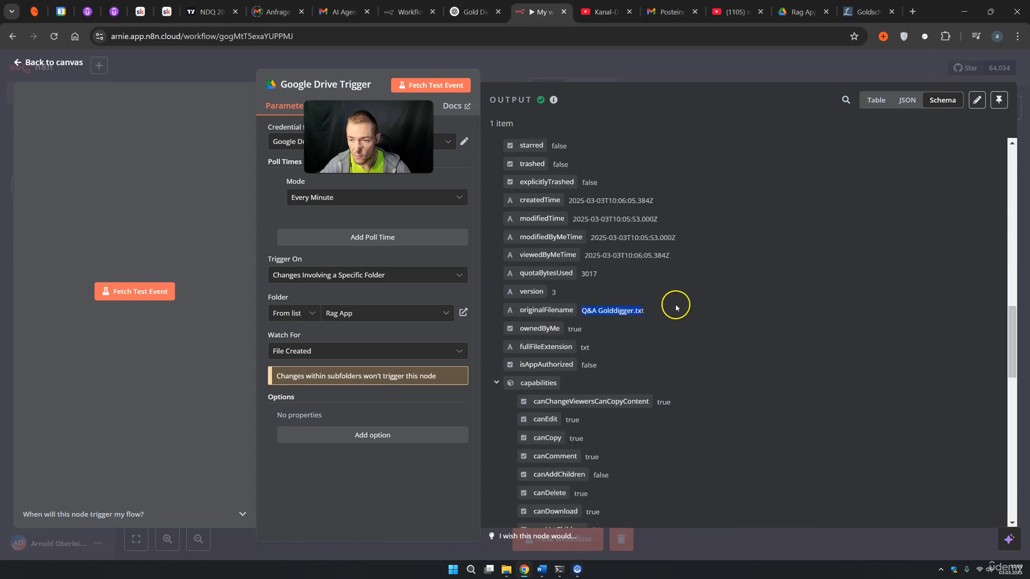
scroll(671, 304, "down", 10)
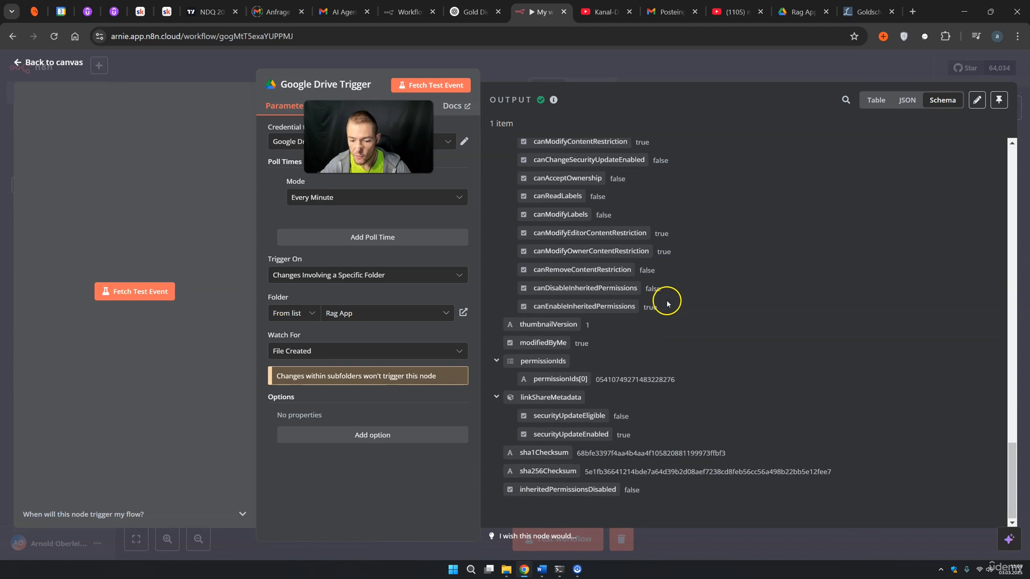
left_click(674, 79)
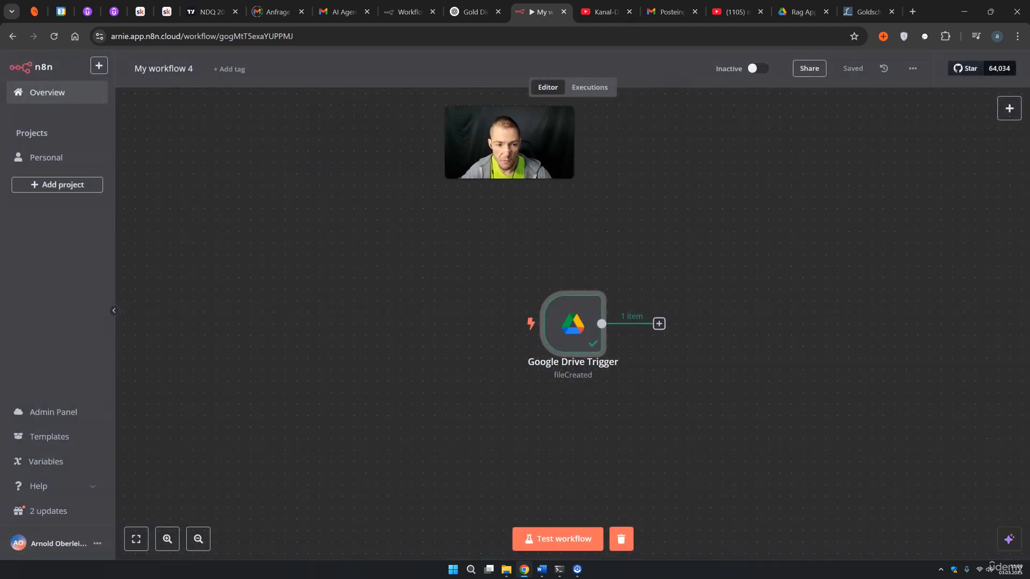
Rename the workflow from 'My workflow 4' to 'Goldsmith to Pinecone'
left_click(659, 324)
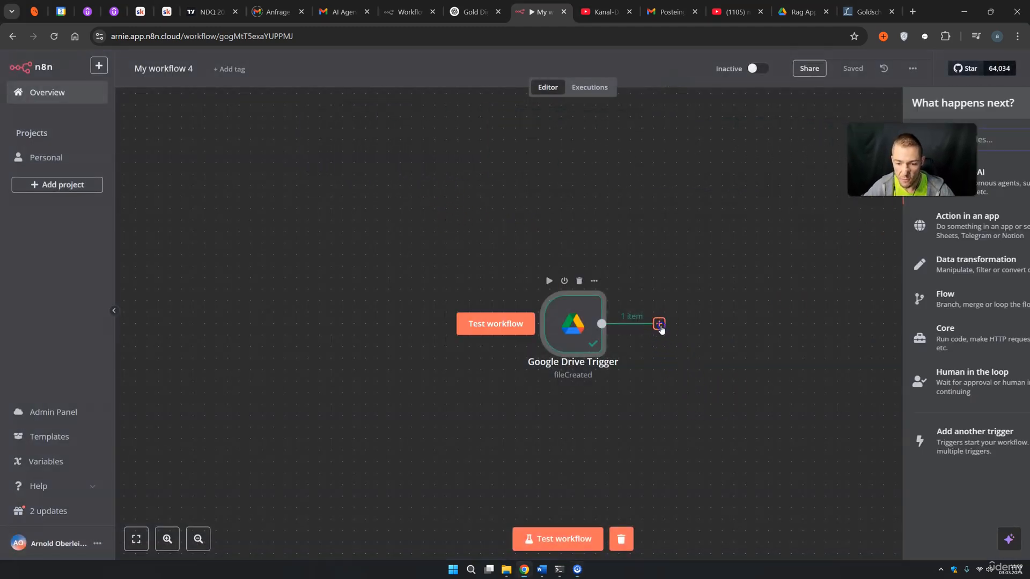
left_click(741, 194)
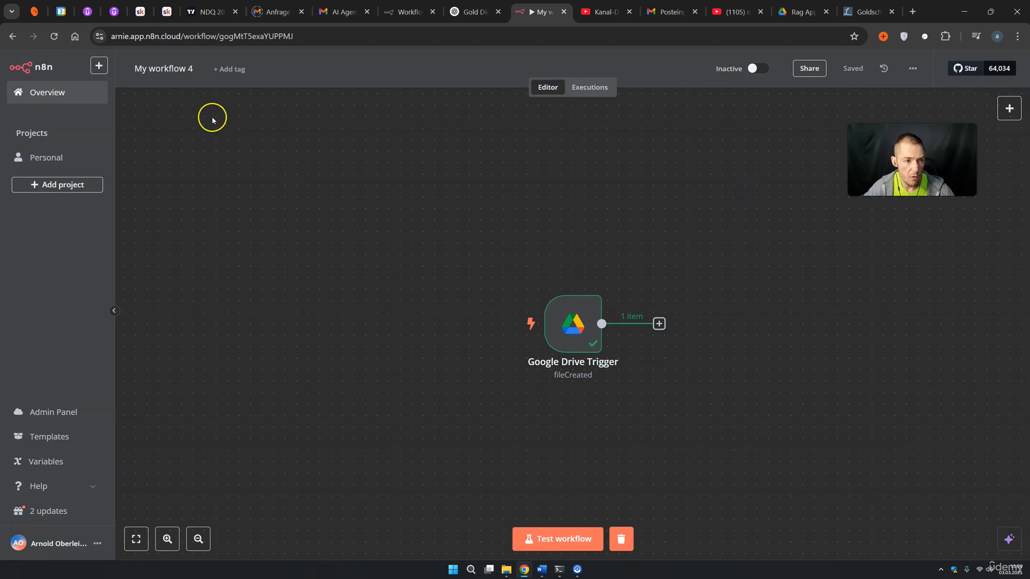
double_click(190, 70)
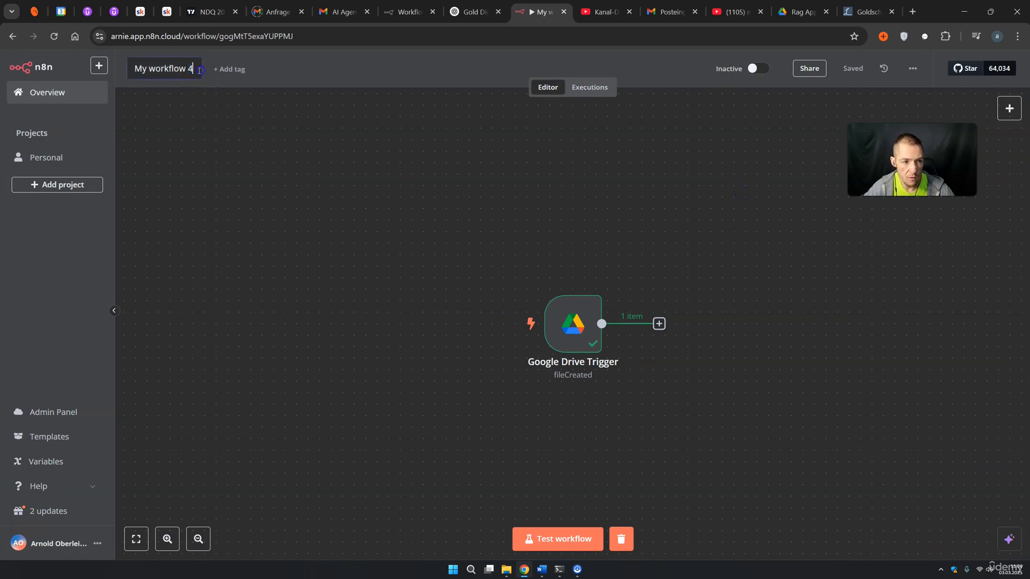
key("ctrl+a")
type("Golddi")
key("BackSpace")
type("sm")
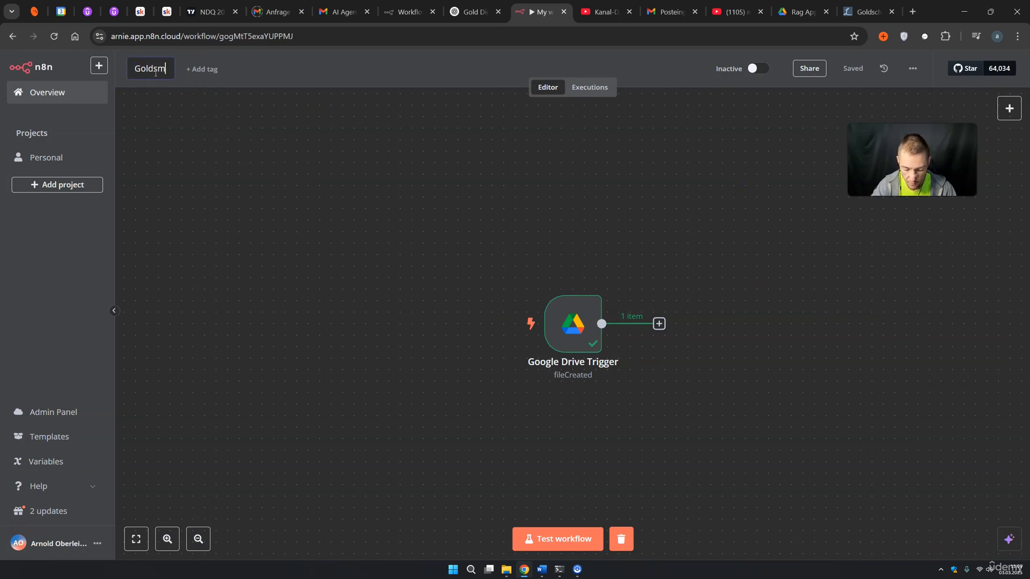
type("ith to Pinecone")
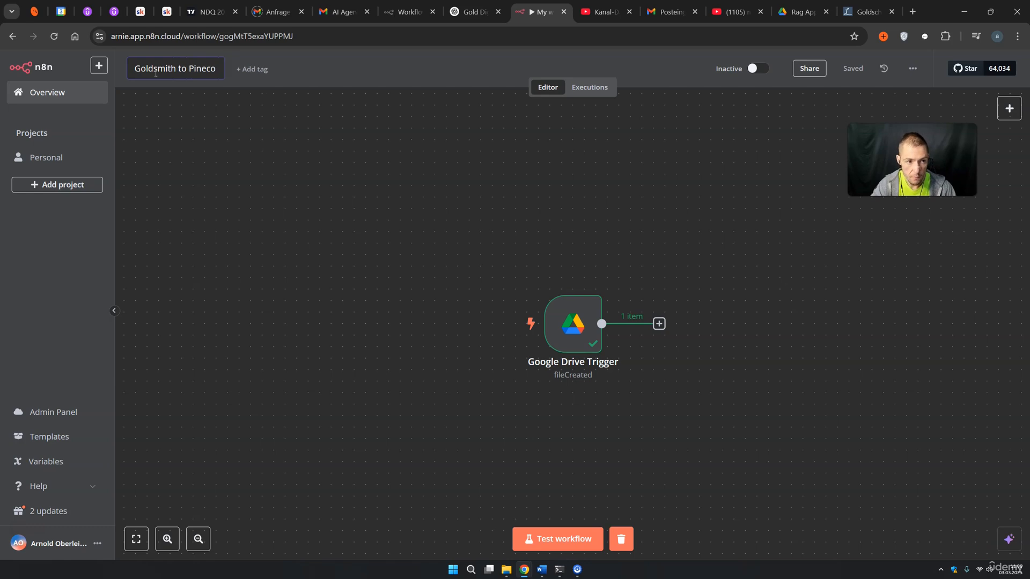
key("Return")
left_click(659, 324)
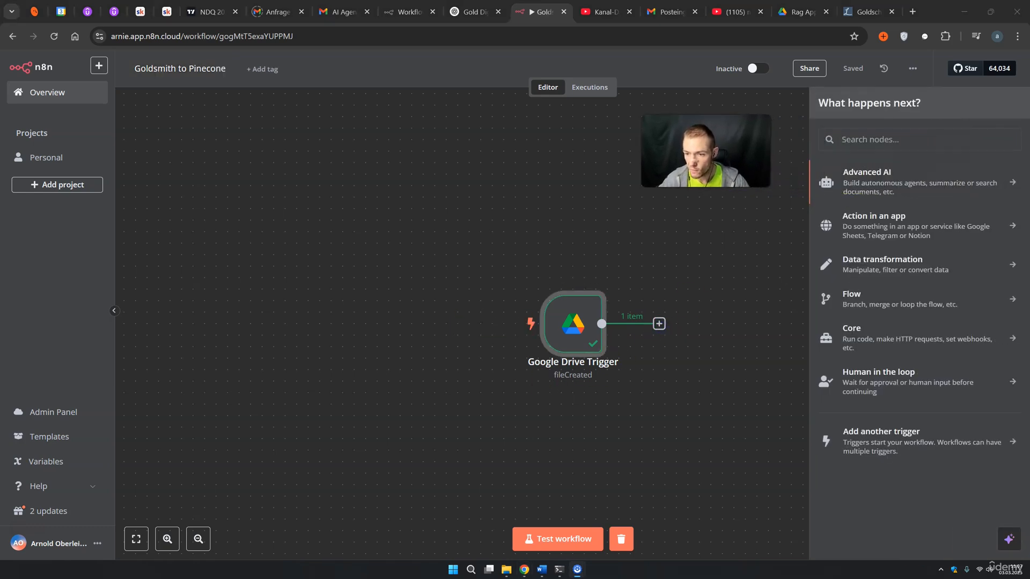
Add a Google Drive node with the File / Download action after the trigger
type("goog")
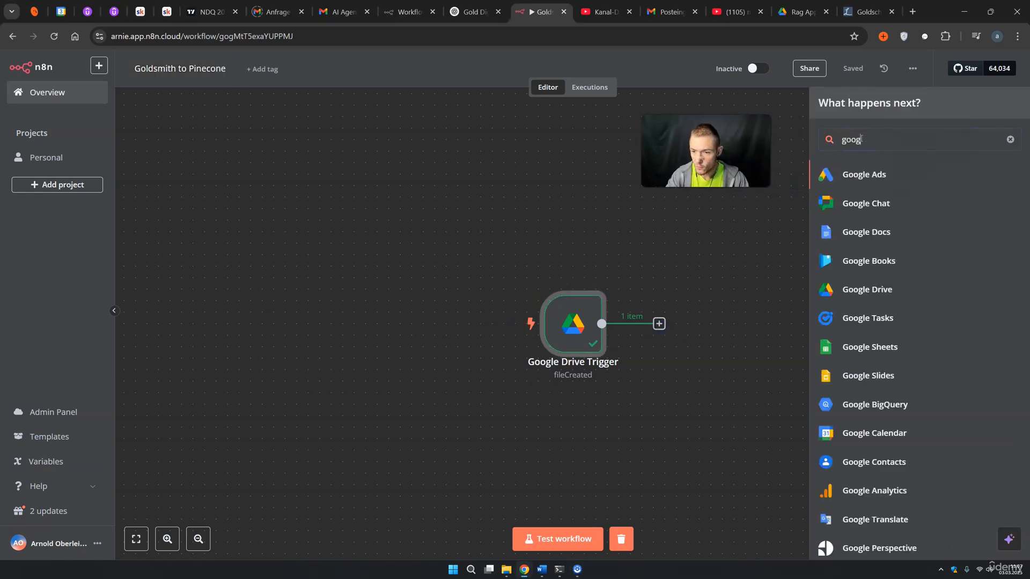
type("le d")
left_click(874, 174)
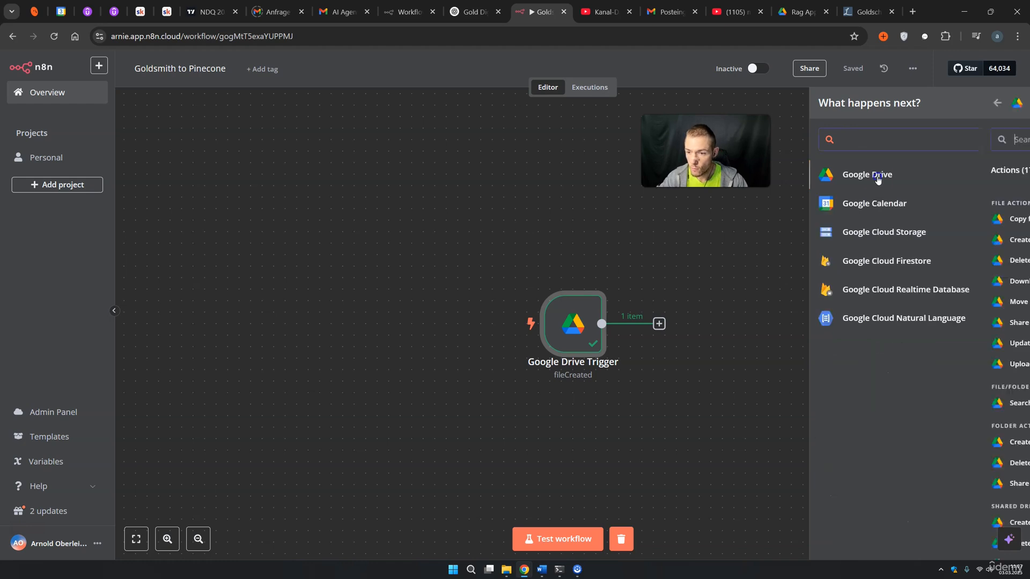
left_click(882, 279)
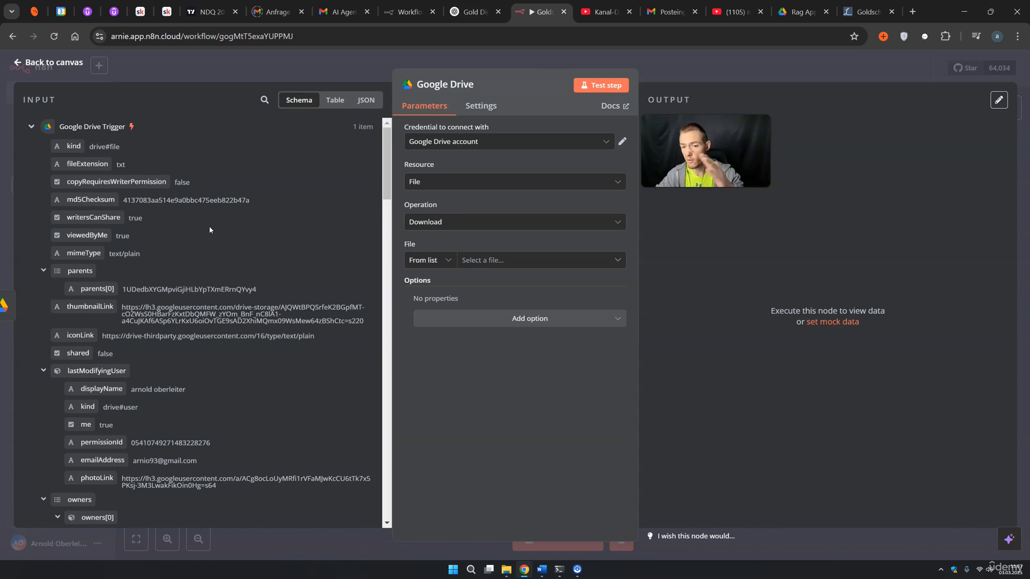
Set the Google Drive node's File to By ID, mapped from the trigger's id, and test it to fetch Q&A Golddigger.txt
left_click(432, 261)
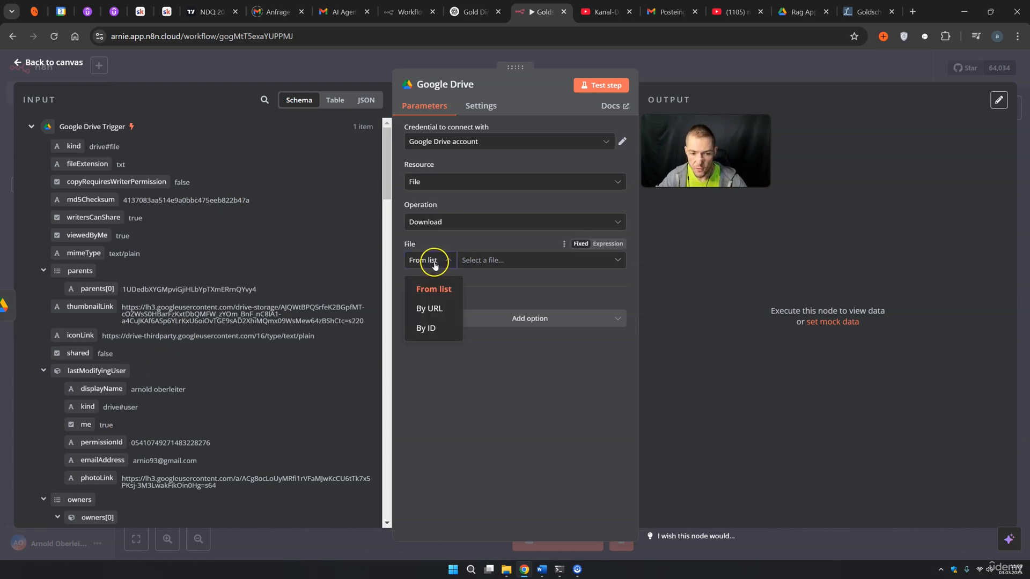
left_click(432, 327)
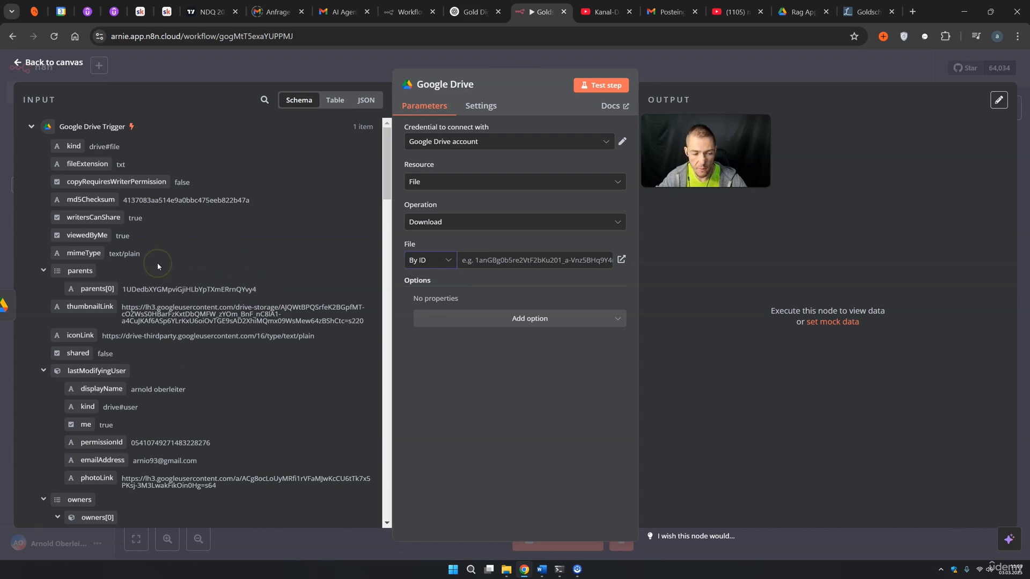
scroll(157, 264, "down", 10)
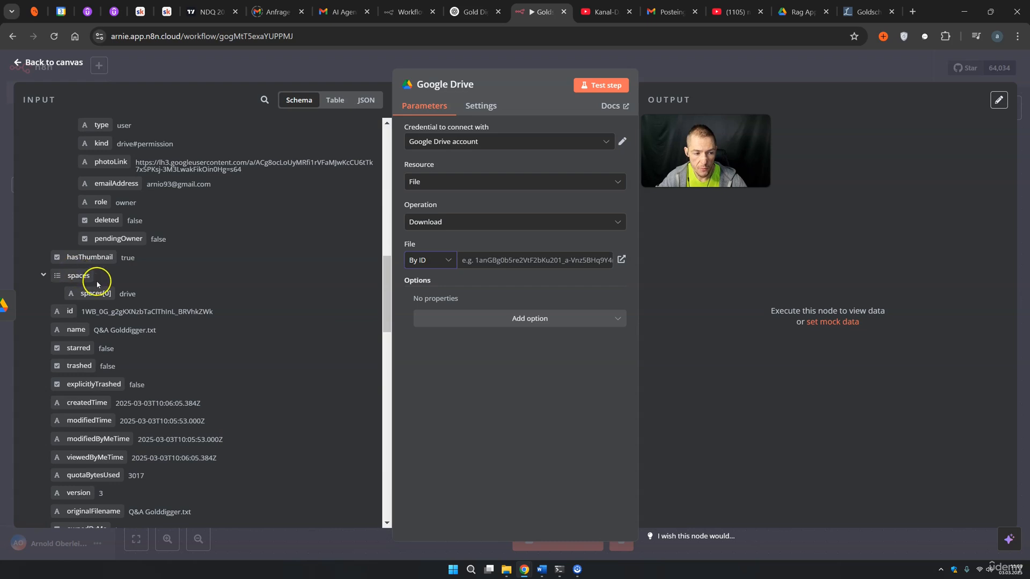
left_click_drag(71, 311, 484, 268)
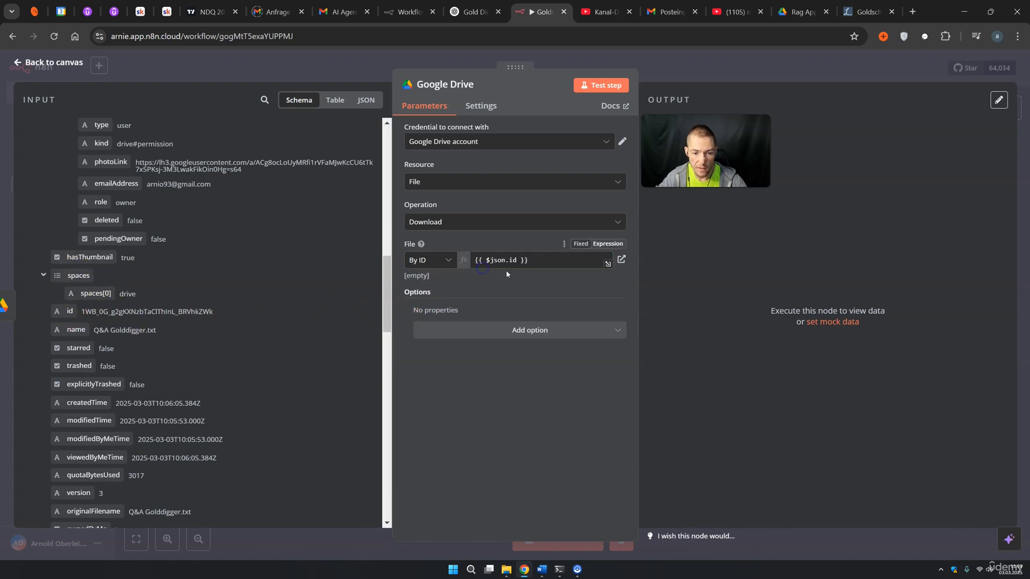
left_click(600, 85)
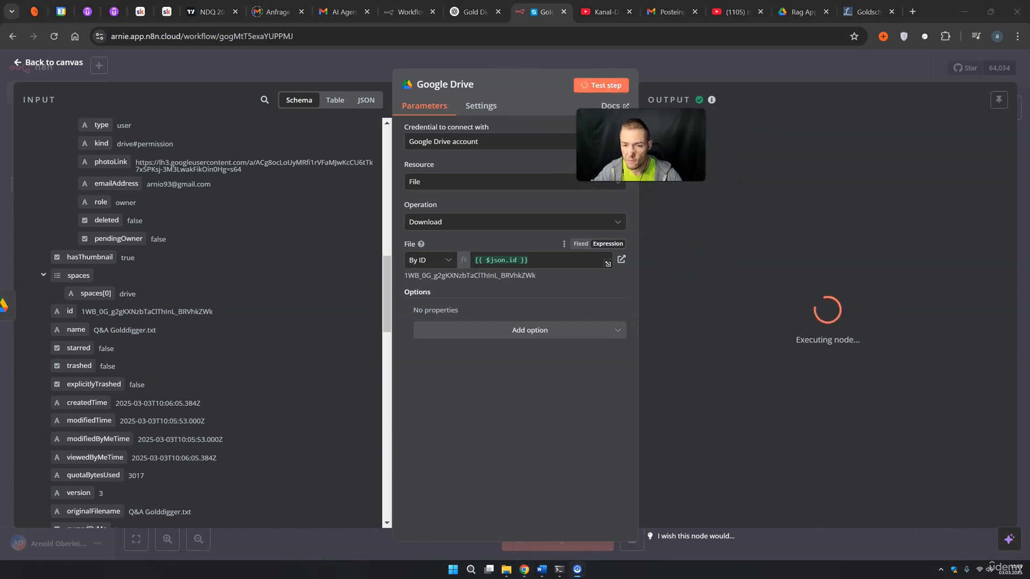
left_click_drag(676, 183, 689, 240)
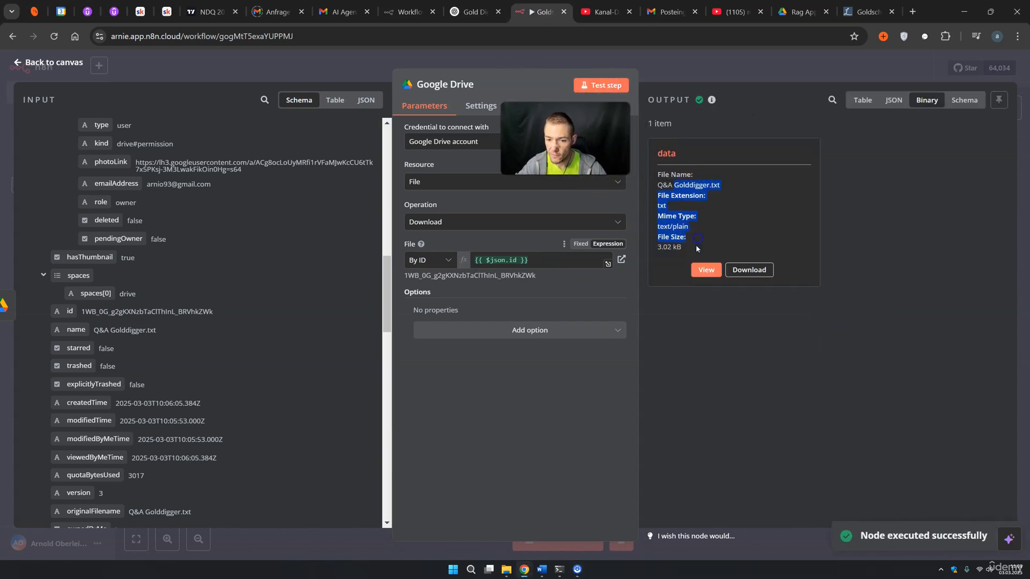
Return to the workflow canvas and pan the nodes into position
left_click(694, 77)
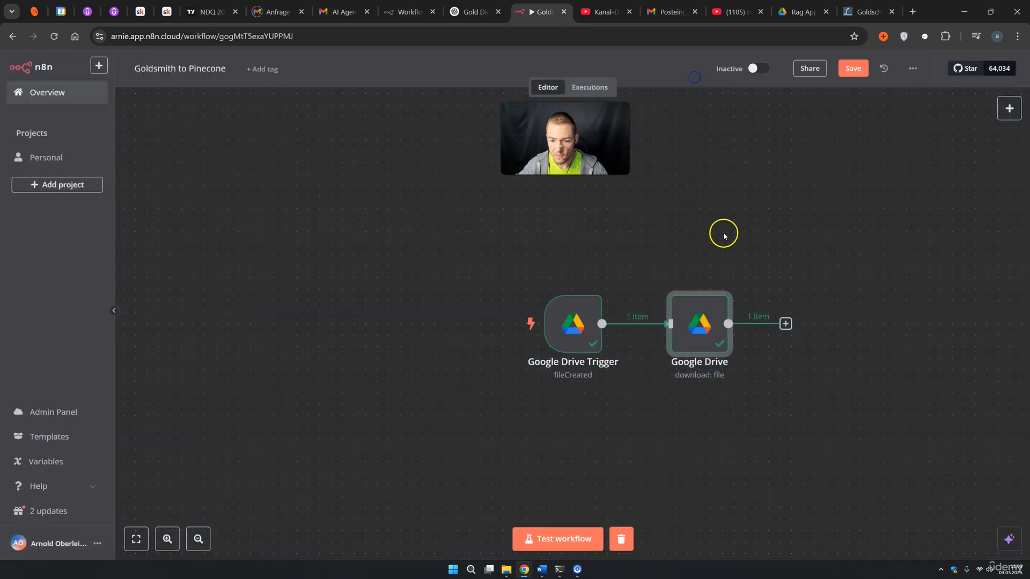
left_click_drag(751, 228, 524, 216)
left_click_drag(558, 151, 691, 151)
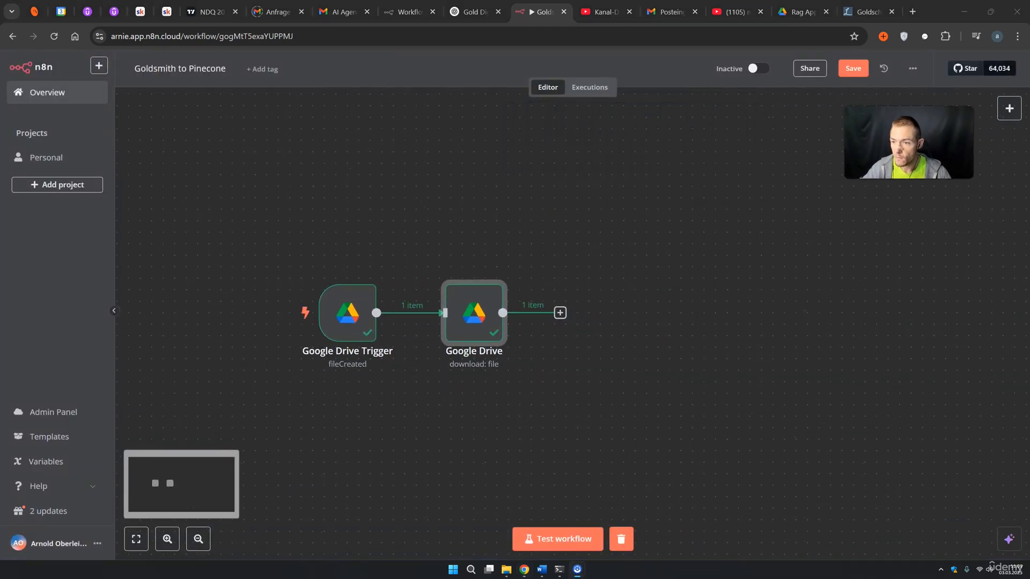
Go to Pinecone's website and sign in with a Google account
left_click(912, 11)
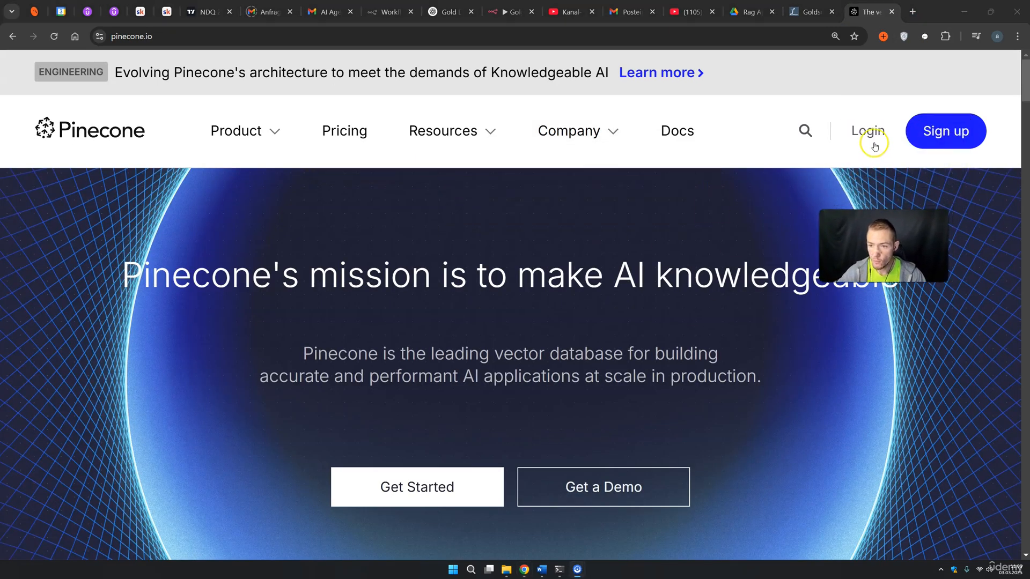
left_click(869, 133)
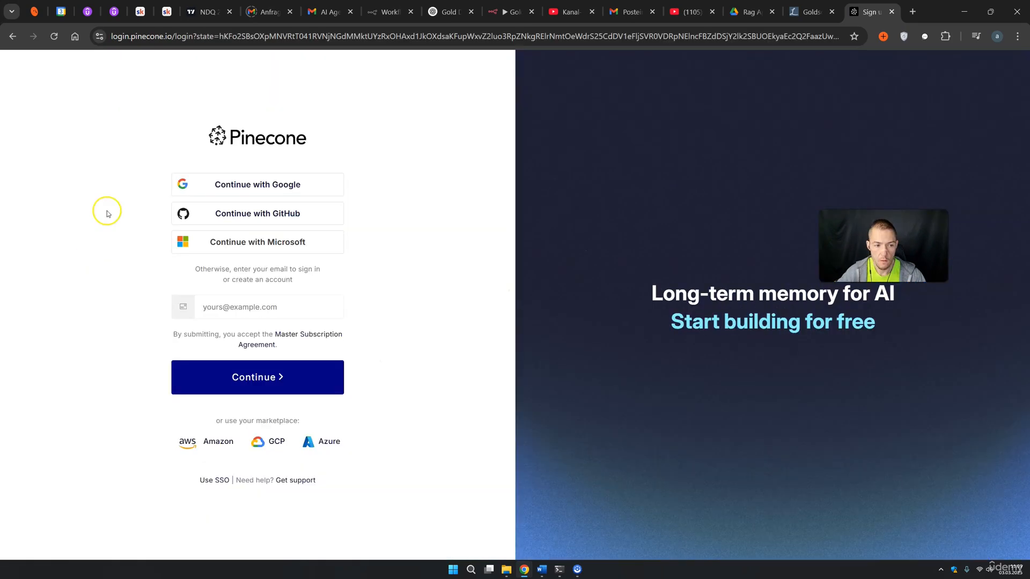
left_click(216, 187)
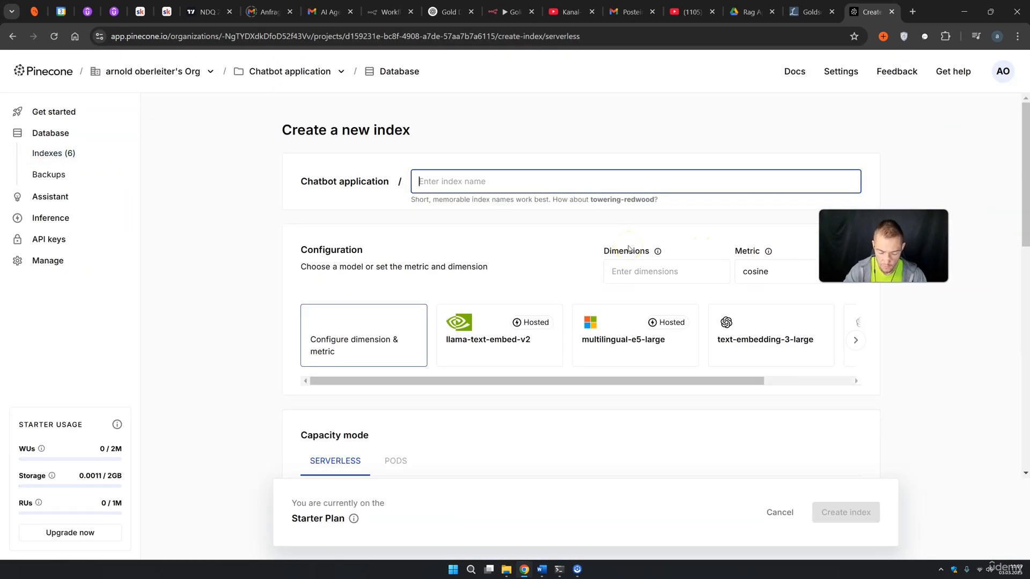
Create the index 'goldsmith' using text-embedding-3-small (1536 dimensions, cosine)
type("Goldsmith")
left_click(424, 180)
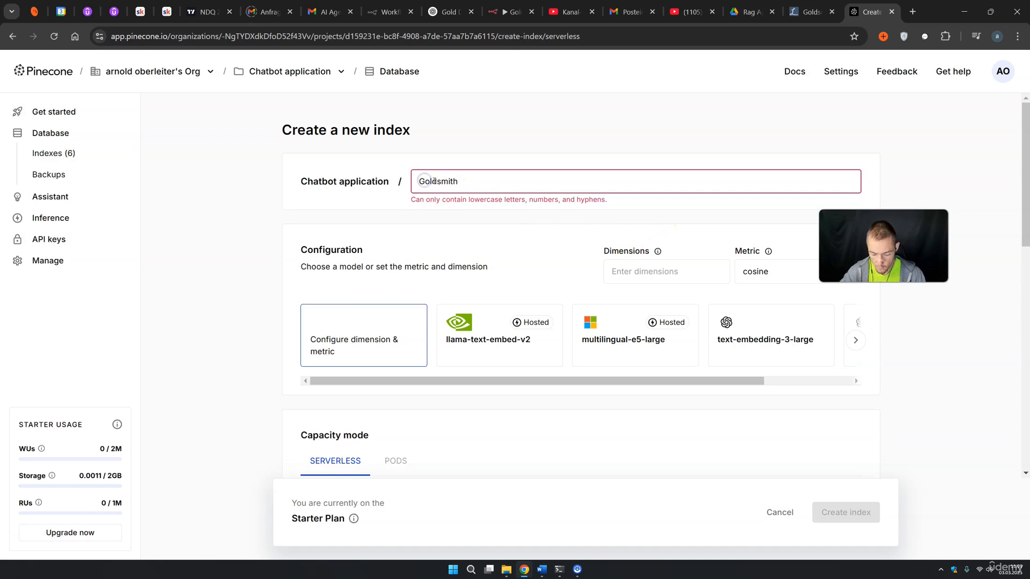
key("BackSpace")
type("g")
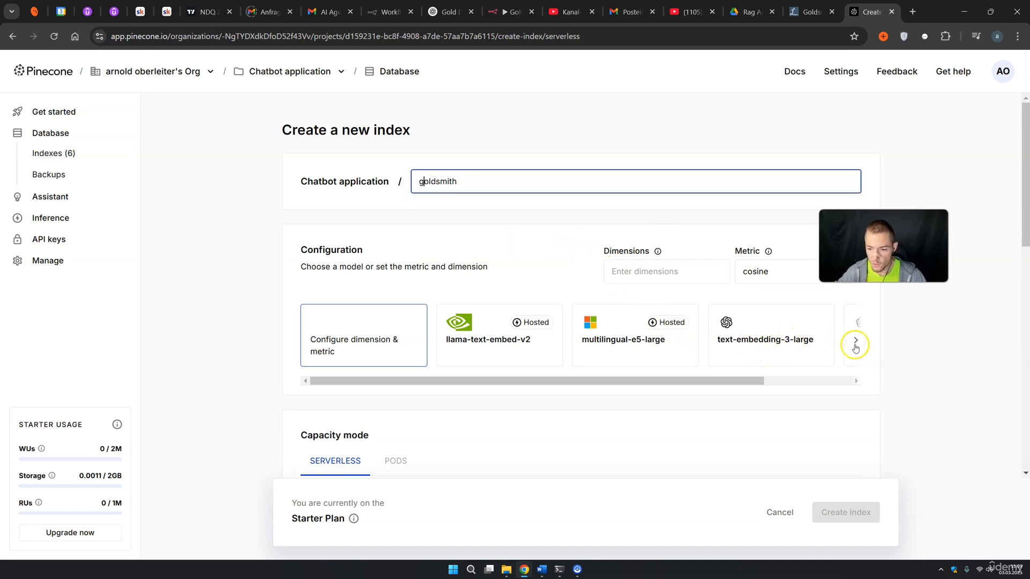
left_click_drag(715, 381, 809, 381)
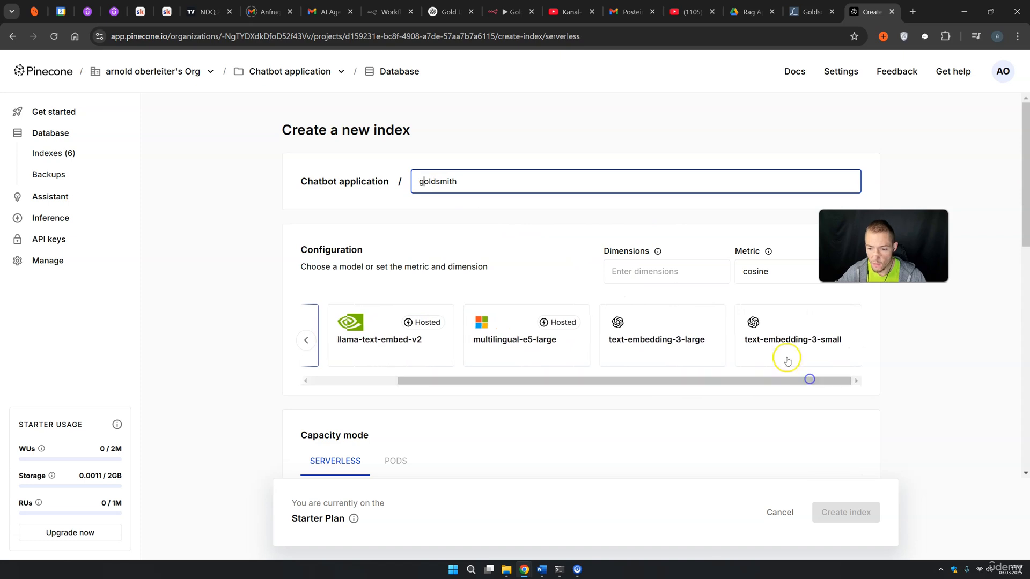
left_click(788, 335)
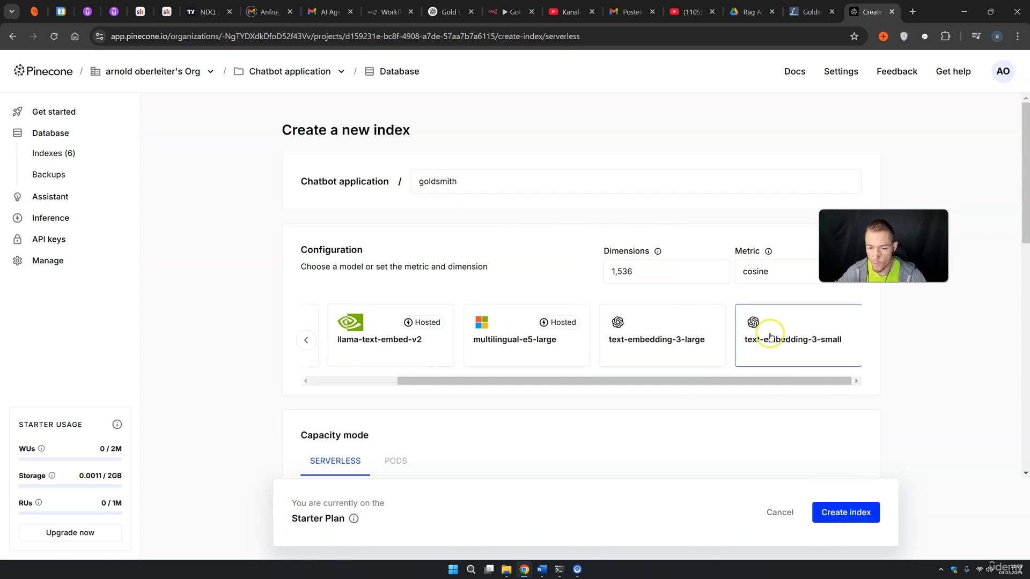
scroll(590, 284, "down", 3)
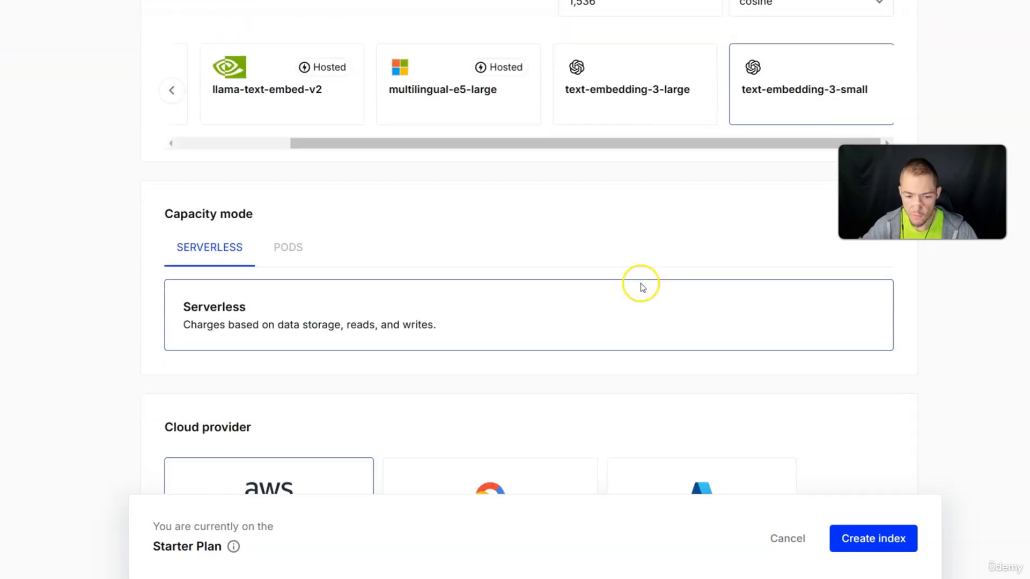
left_click(868, 542)
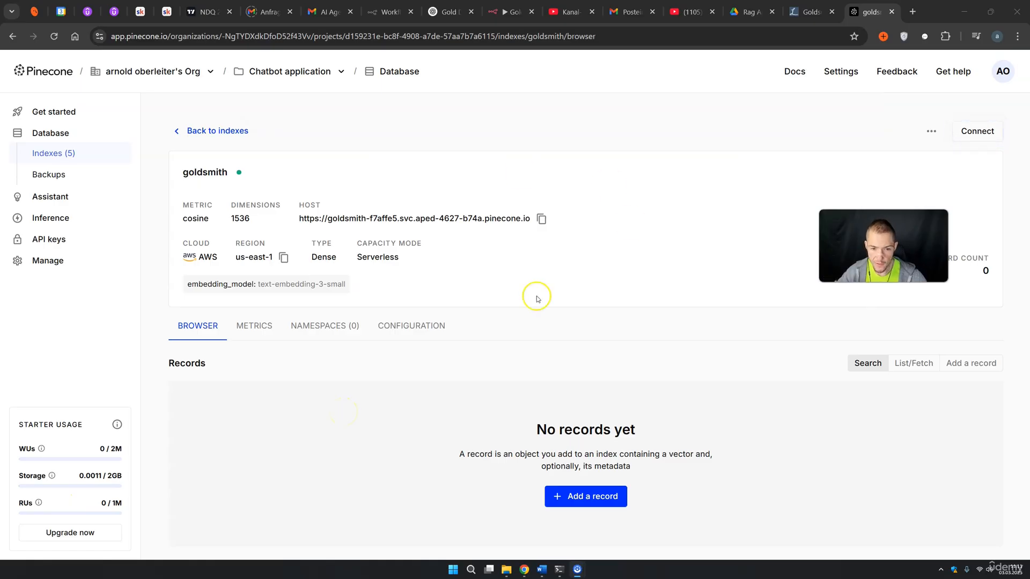
Generate a Pinecone API key named 'goldsmith' and copy it
left_click(64, 239)
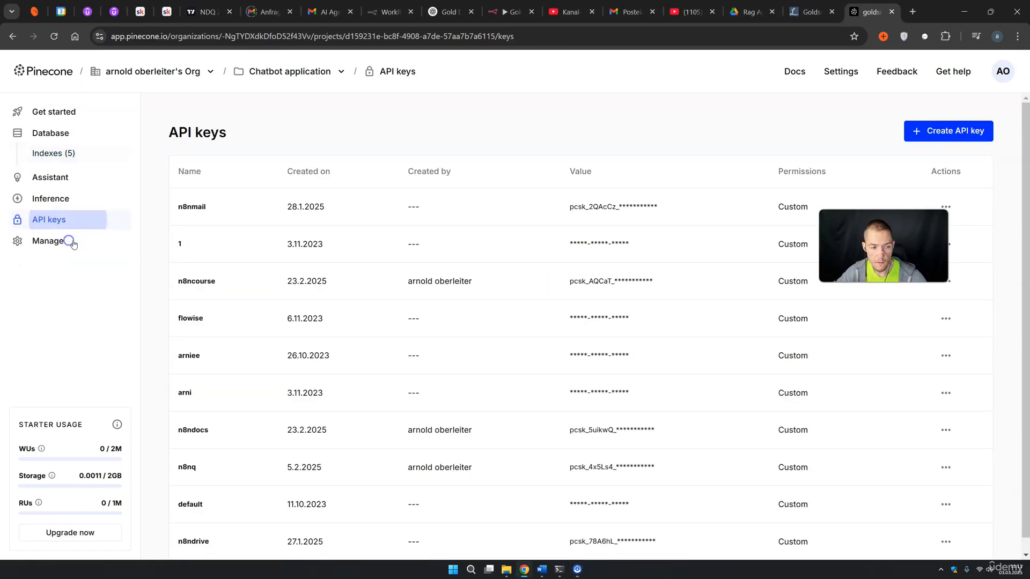
left_click(929, 131)
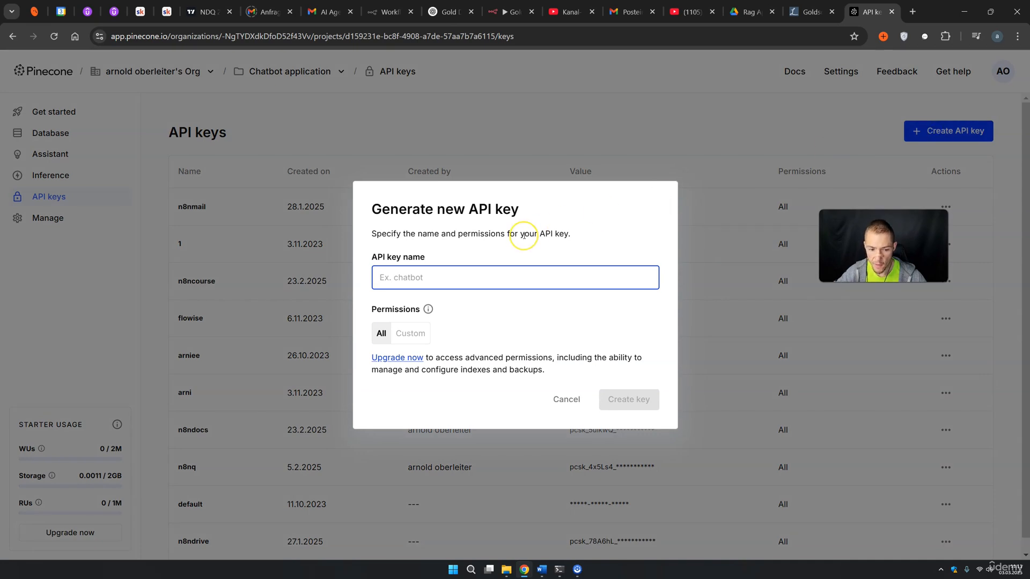
type("goldsmith")
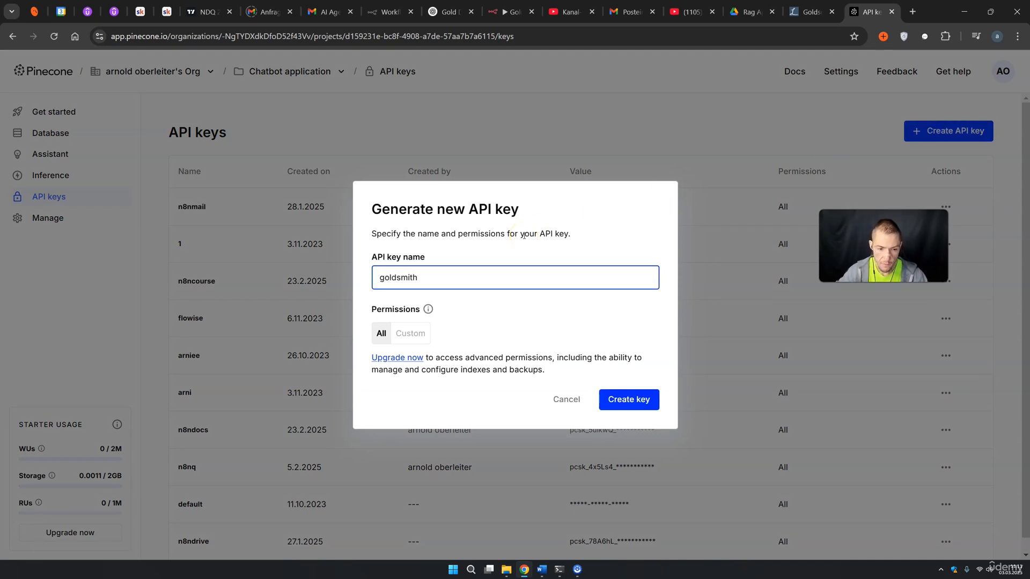
left_click(646, 403)
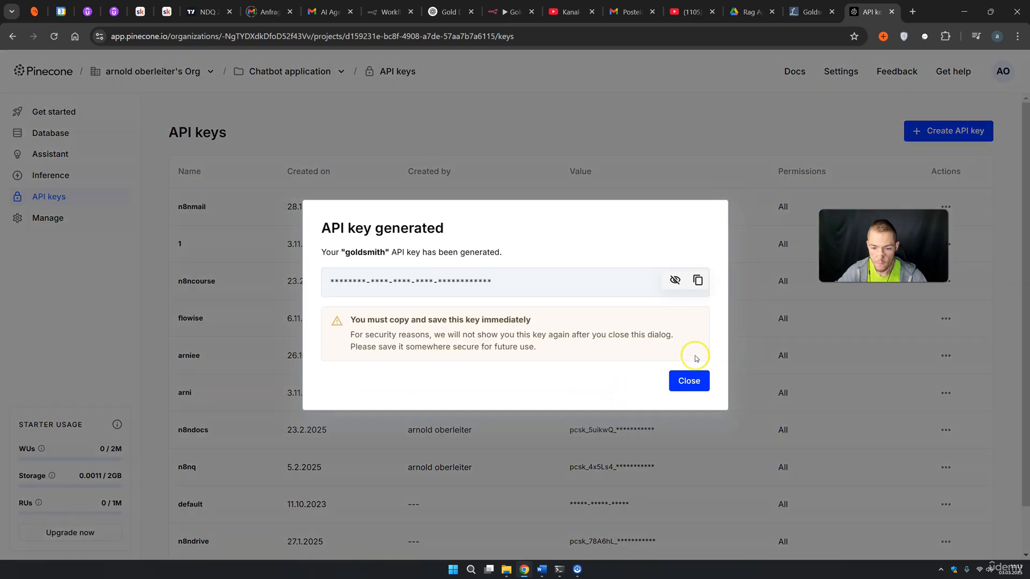
left_click(711, 150)
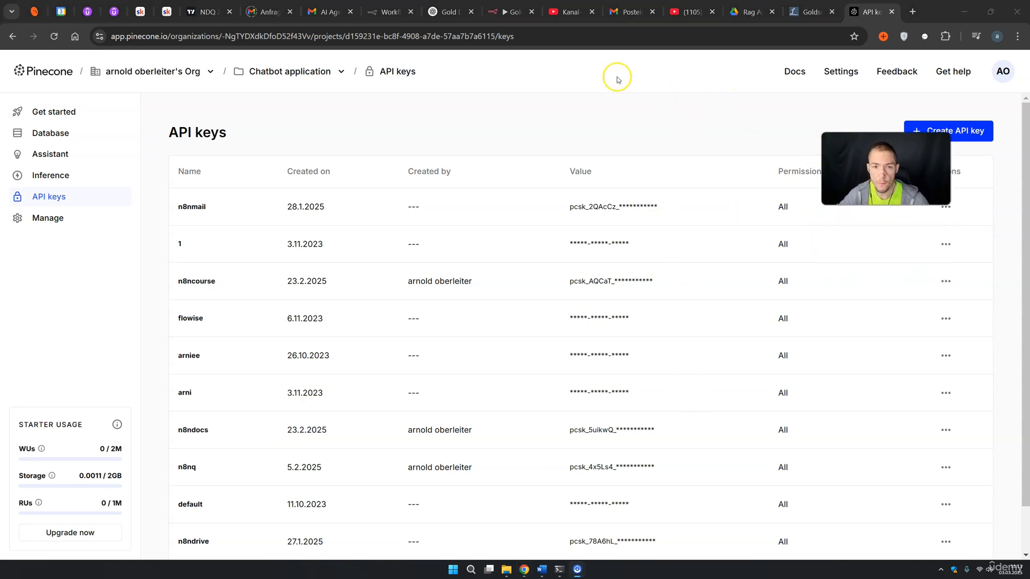
After the Google Drive download, add a Pinecone Vector Store node with the 'Add documents to vector store' action
left_click(506, 11)
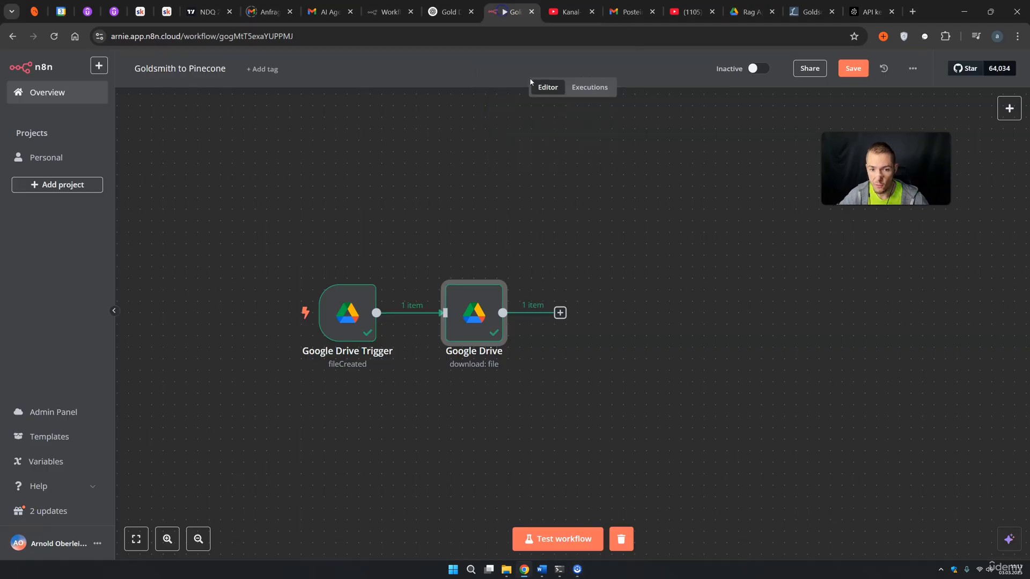
left_click(560, 313)
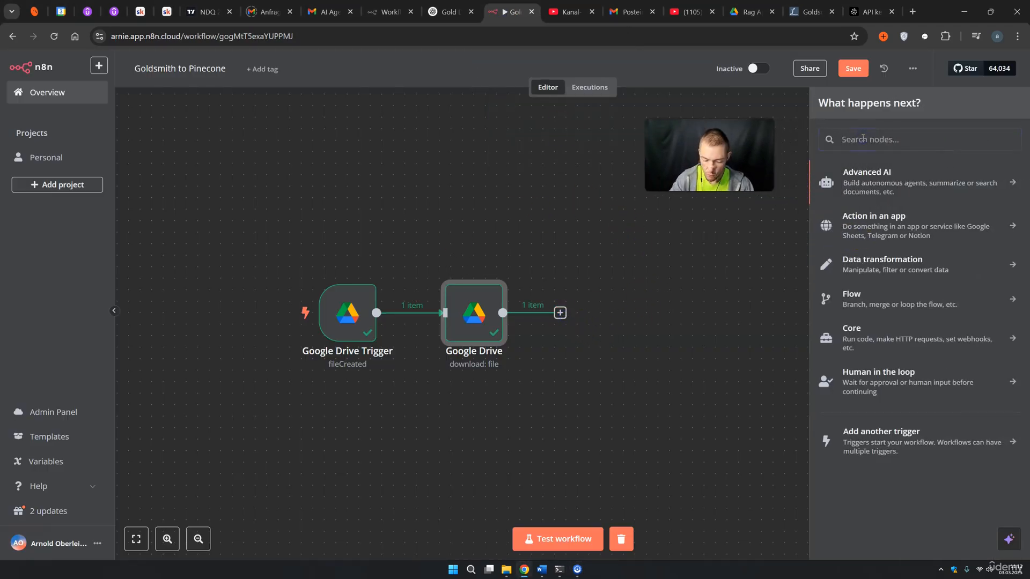
type("pine")
left_click(912, 176)
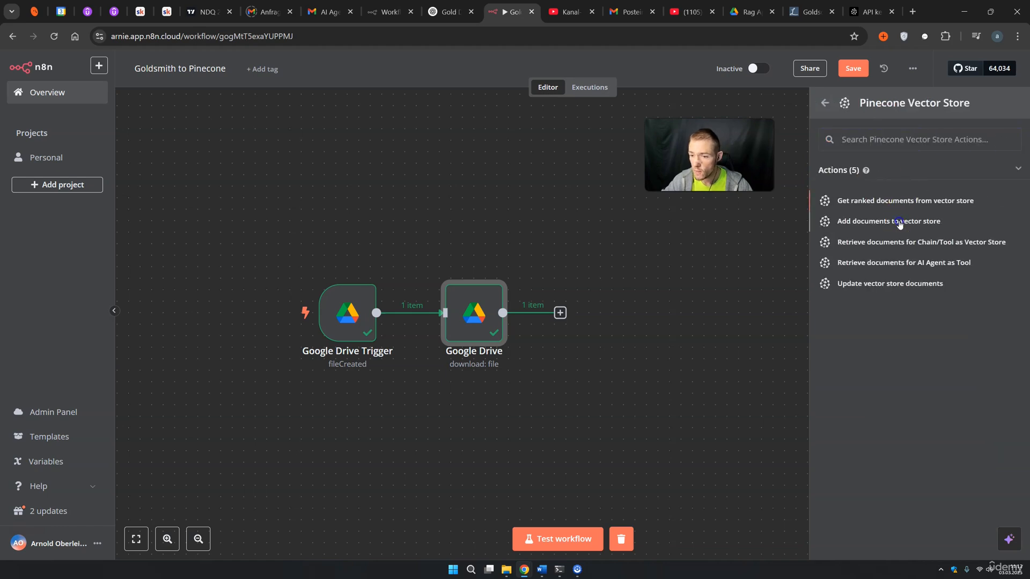
left_click(899, 222)
Create and save a new Pinecone credential using the pasted goldsmith API key
left_click(474, 144)
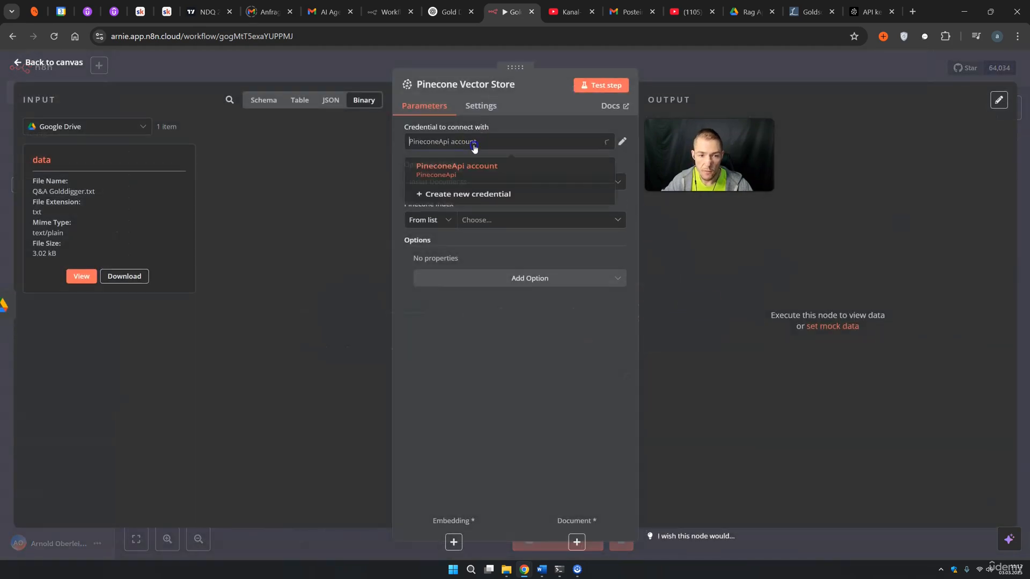
left_click(480, 169)
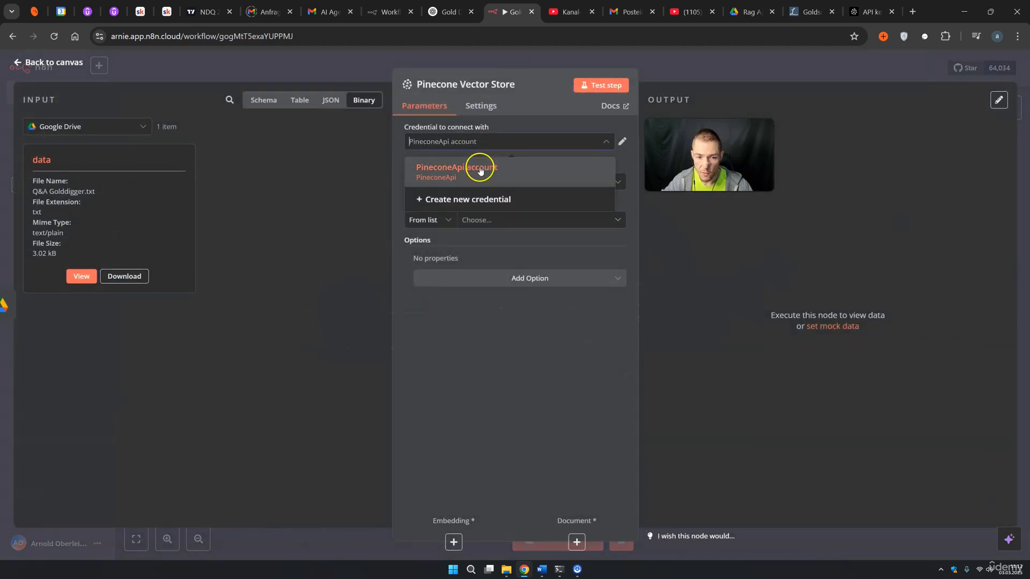
left_click(478, 202)
left_click_drag(412, 243, 301, 248)
key("ctrl+v")
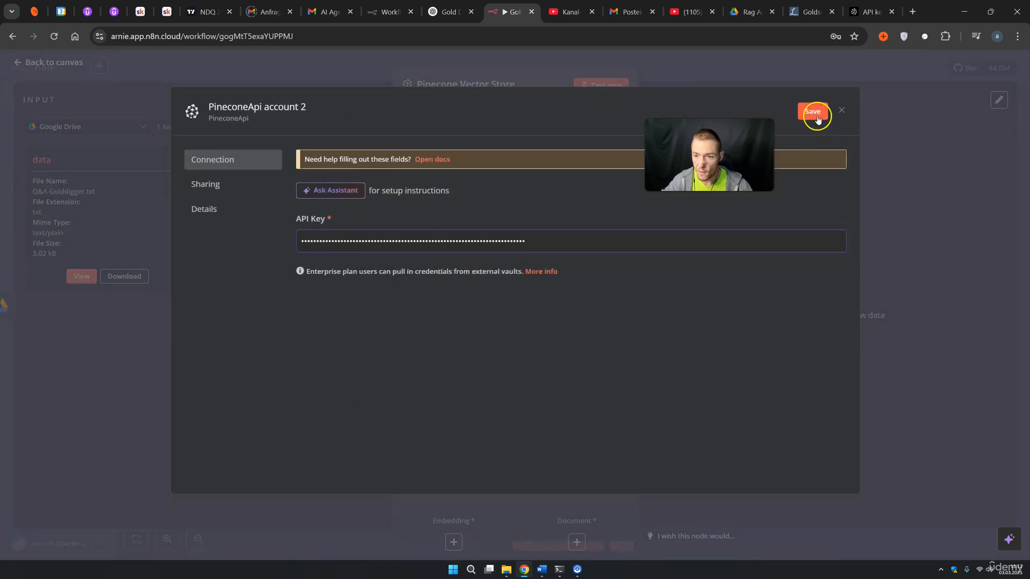
left_click(812, 112)
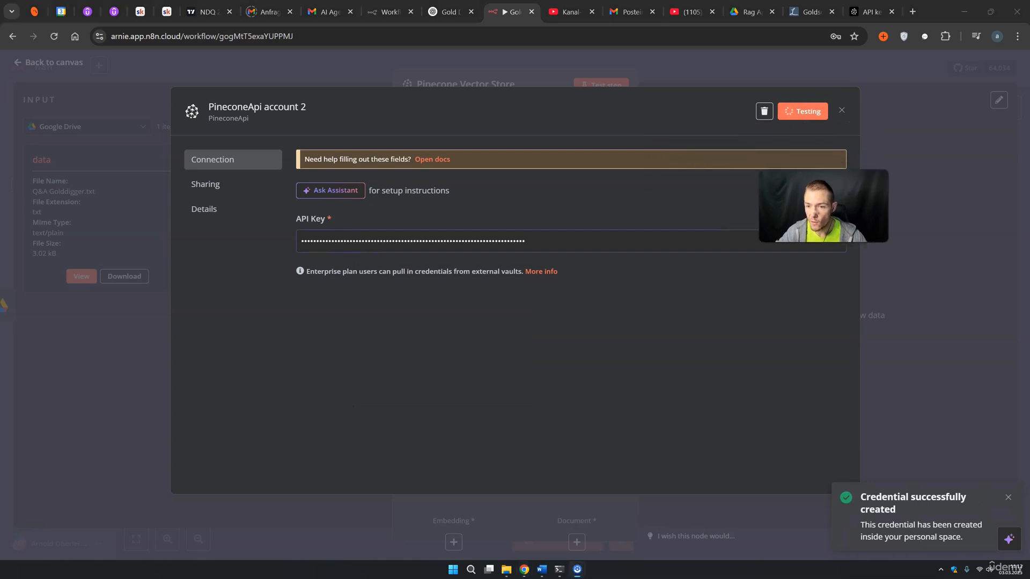
left_click(709, 83)
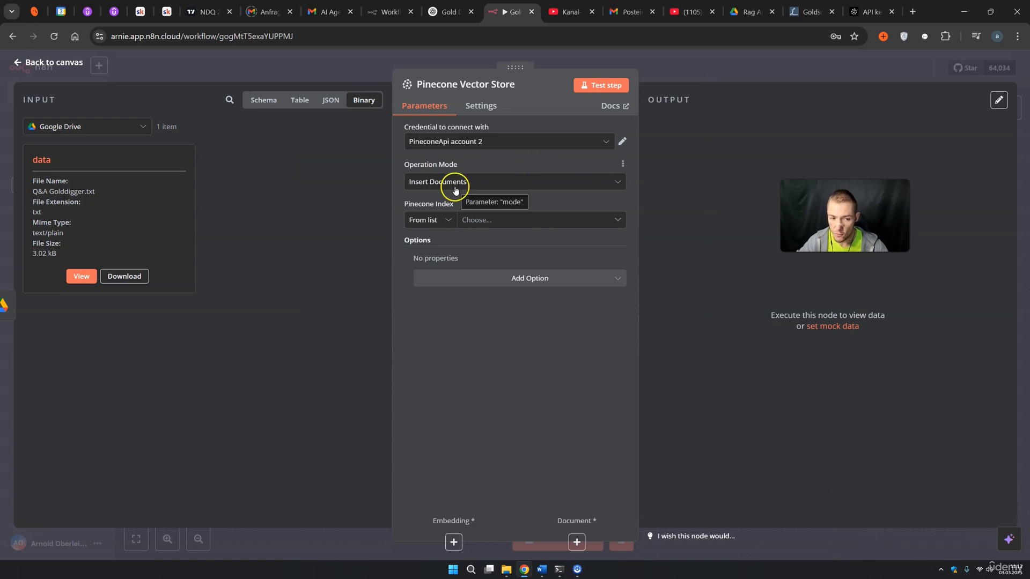
Choose the goldsmith index and add the Pinecone Namespace option 'Q&A'
left_click(468, 219)
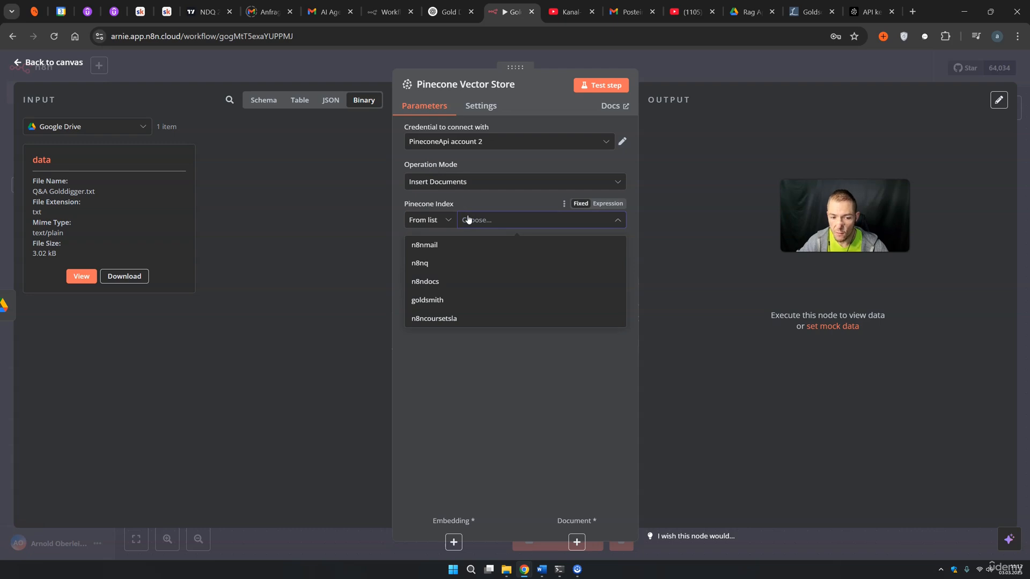
left_click(438, 298)
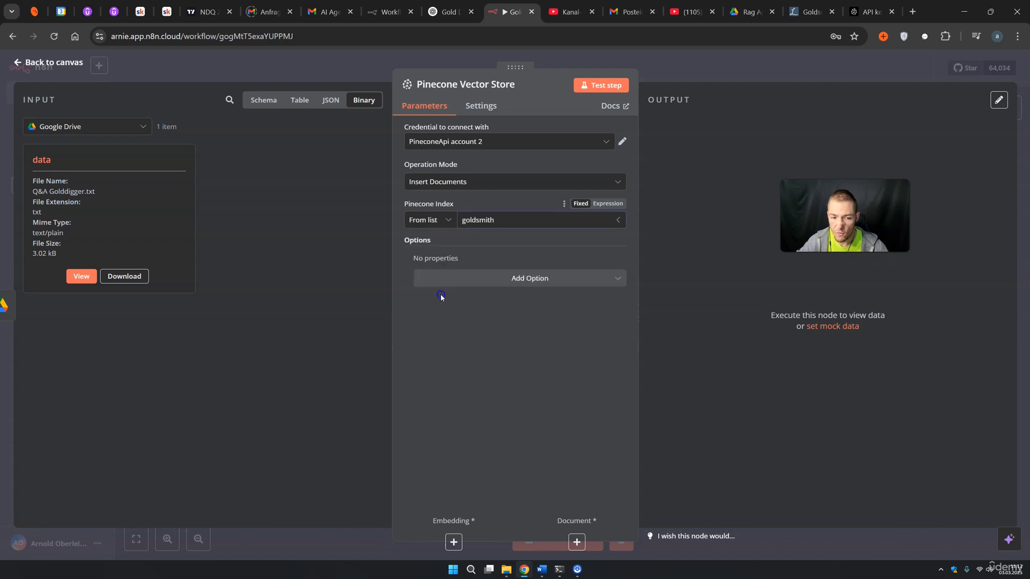
left_click(491, 282)
left_click(479, 328)
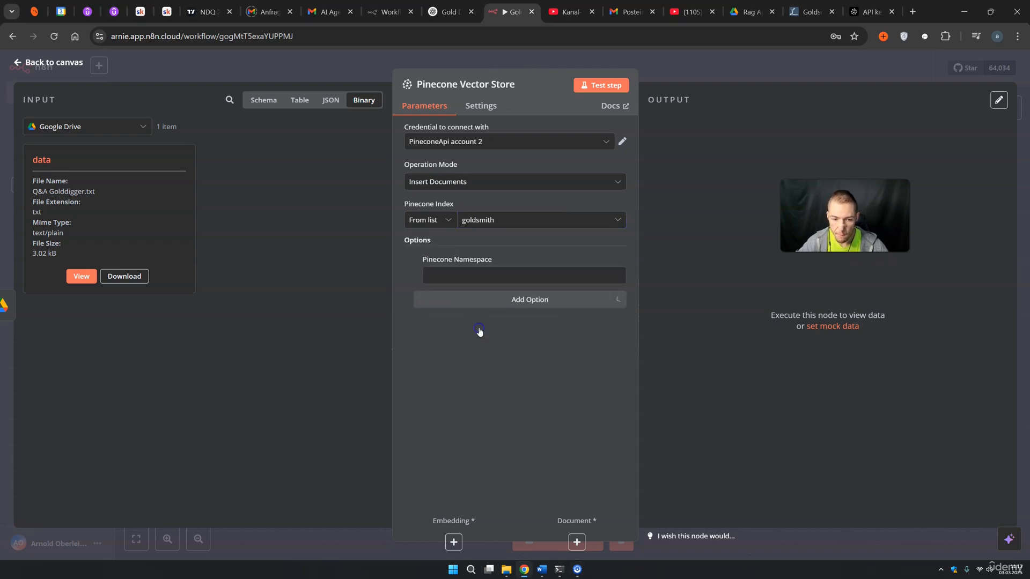
left_click(454, 282)
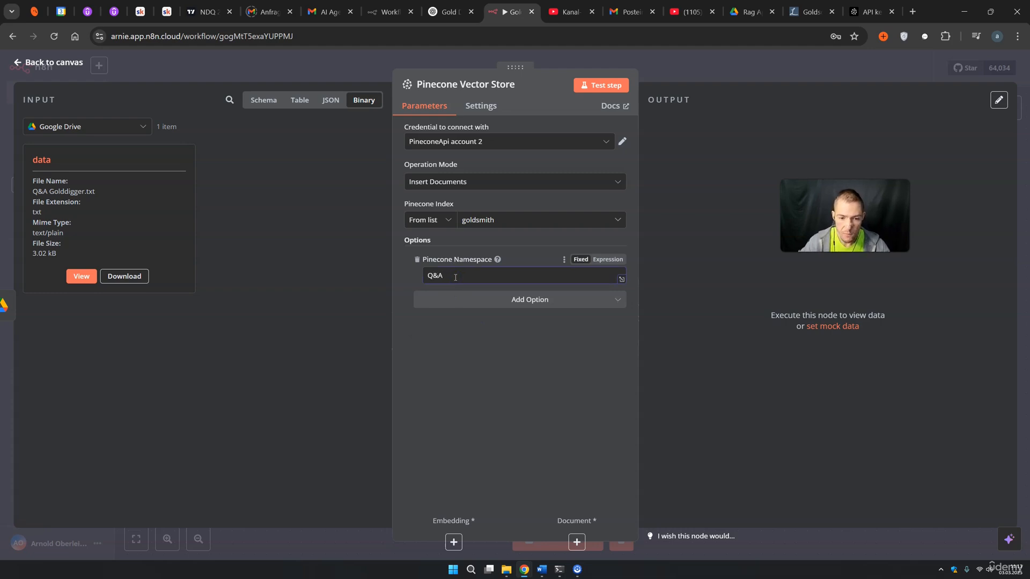
left_click(697, 78)
left_click(601, 379)
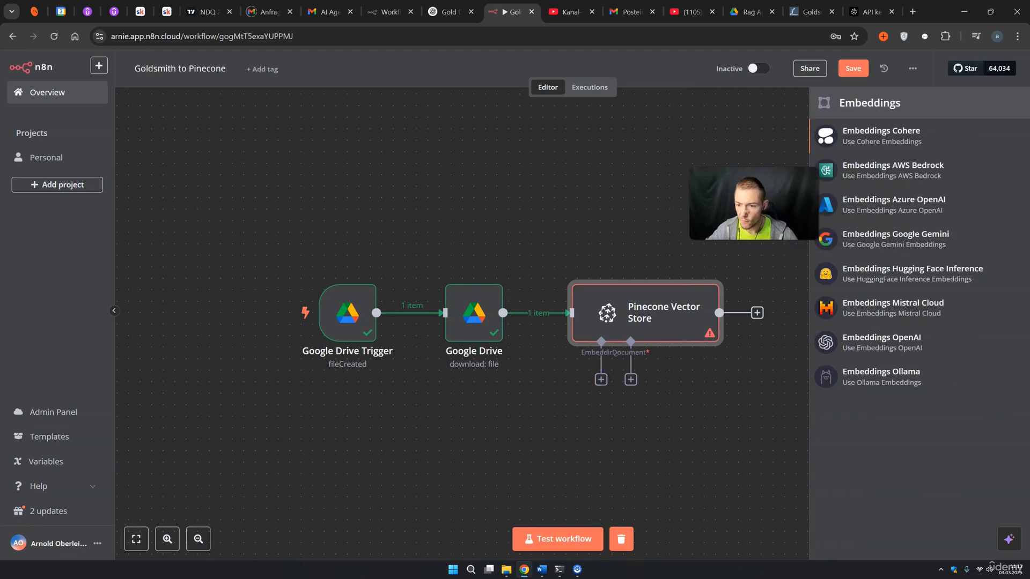
Attach Embeddings OpenAI (text-embedding-3-small) and a Default Data Loader to the Pinecone node
left_click(882, 343)
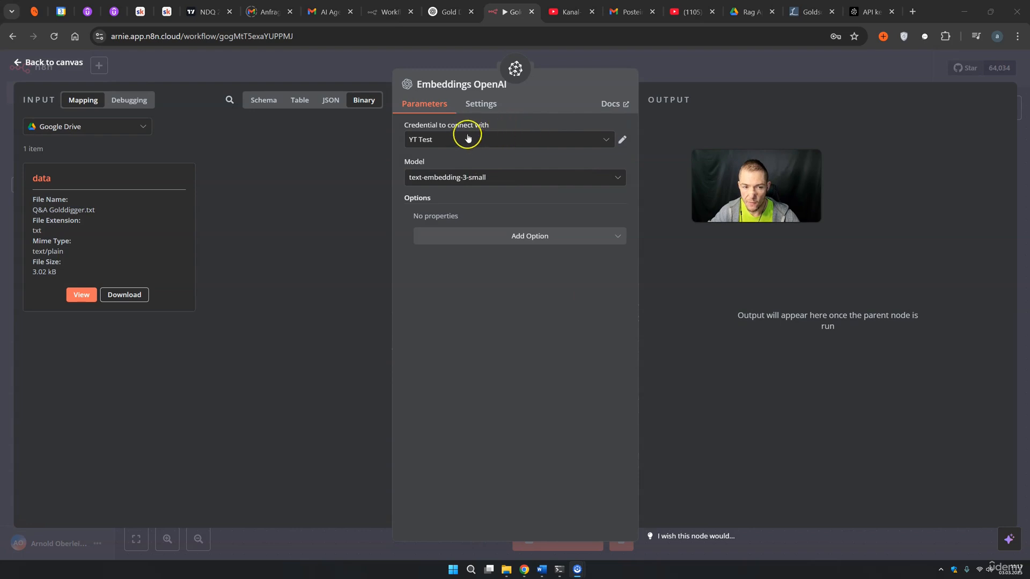
left_click(669, 79)
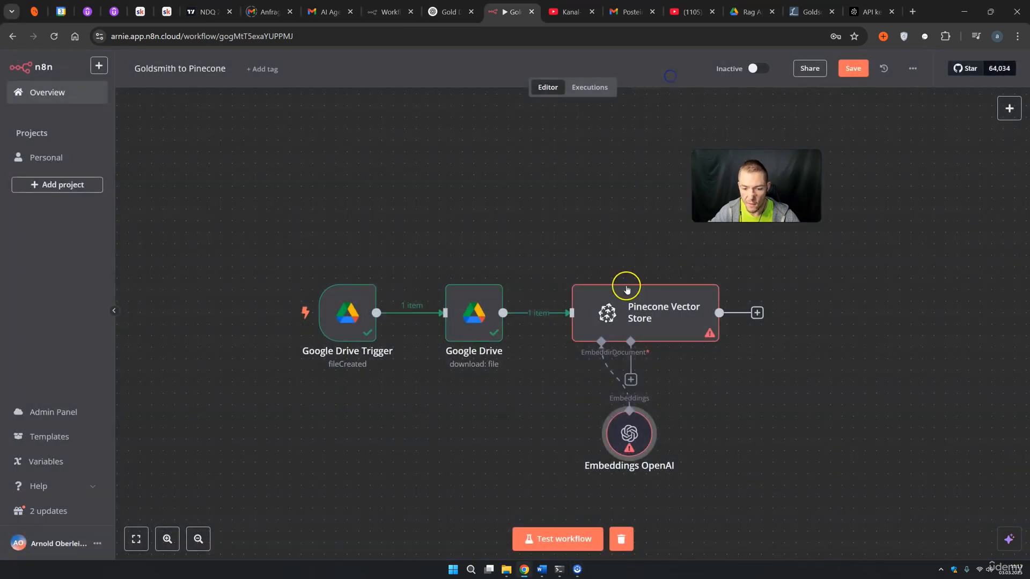
left_click(631, 379)
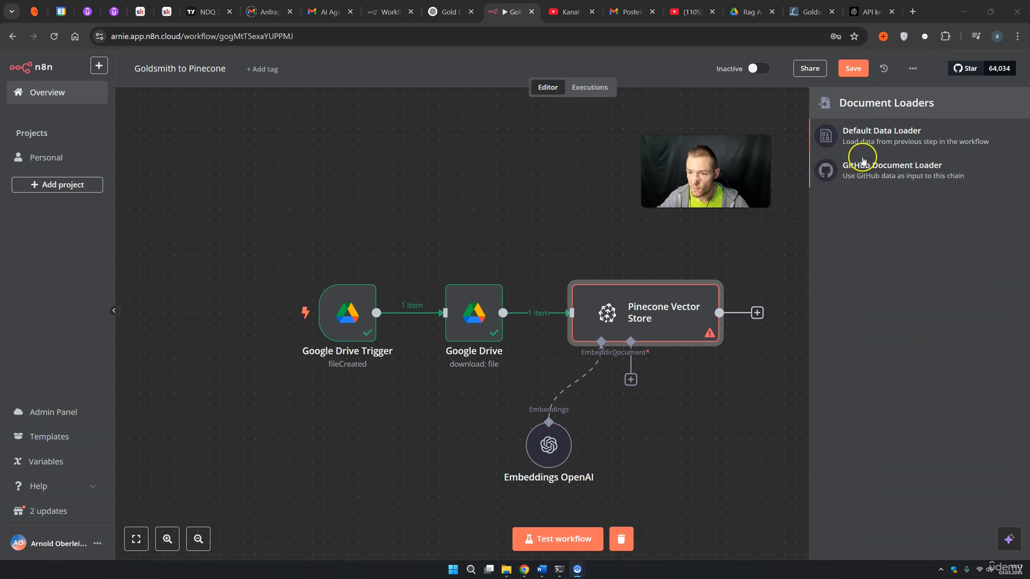
left_click(880, 133)
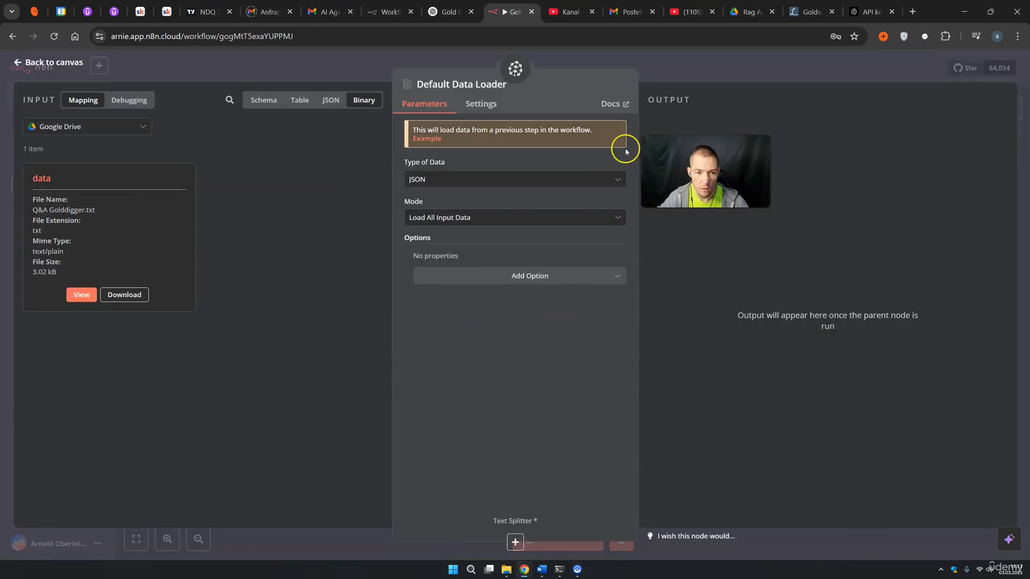
Set the Default Data Loader's Type of Data to Binary
left_click(429, 180)
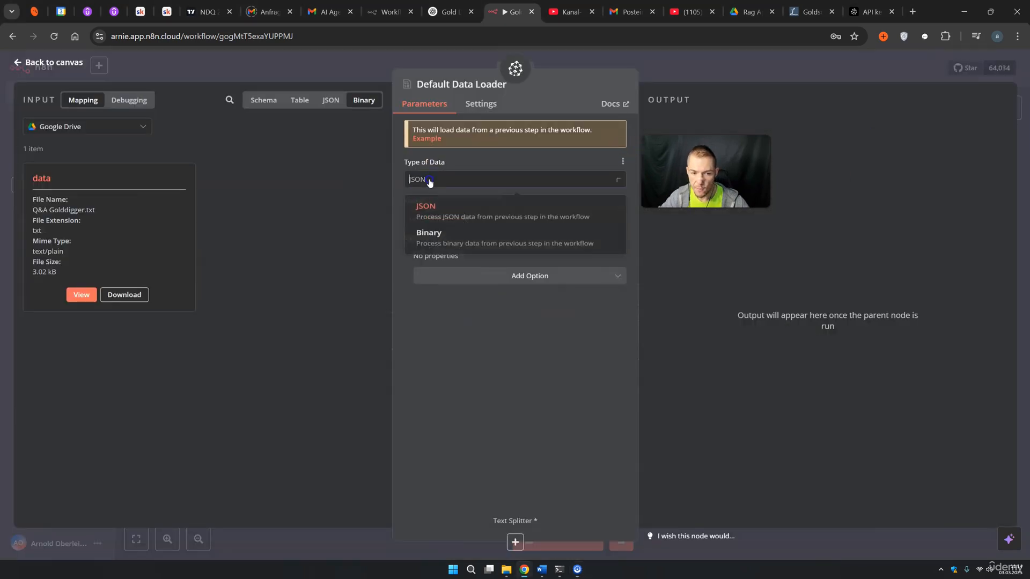
left_click(457, 246)
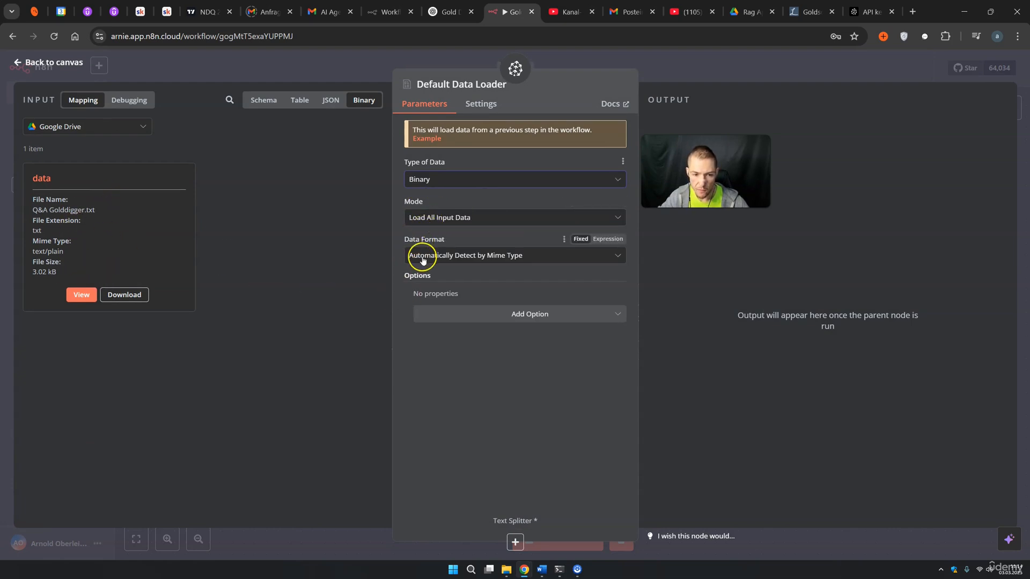
left_click(694, 77)
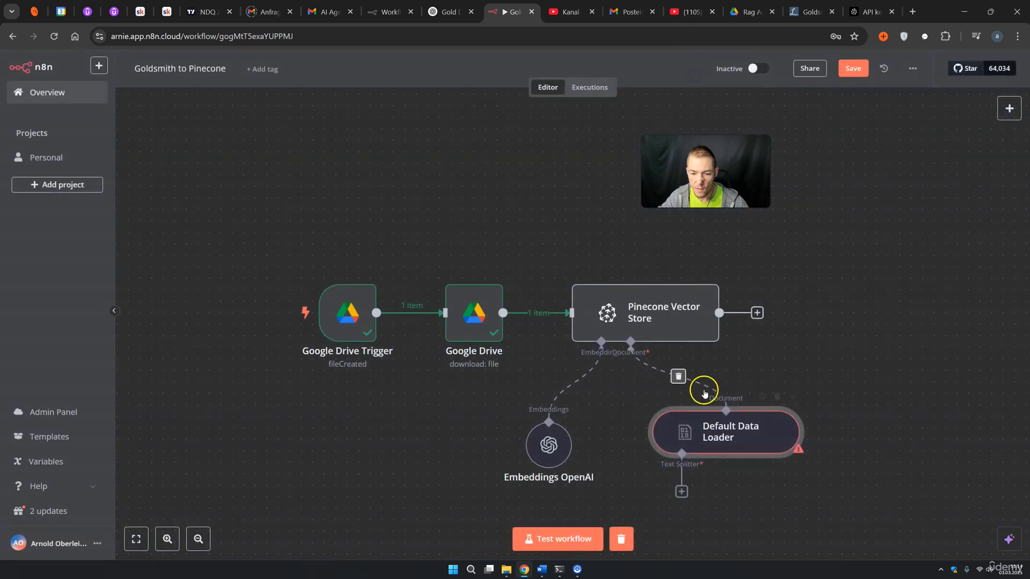
left_click(624, 481)
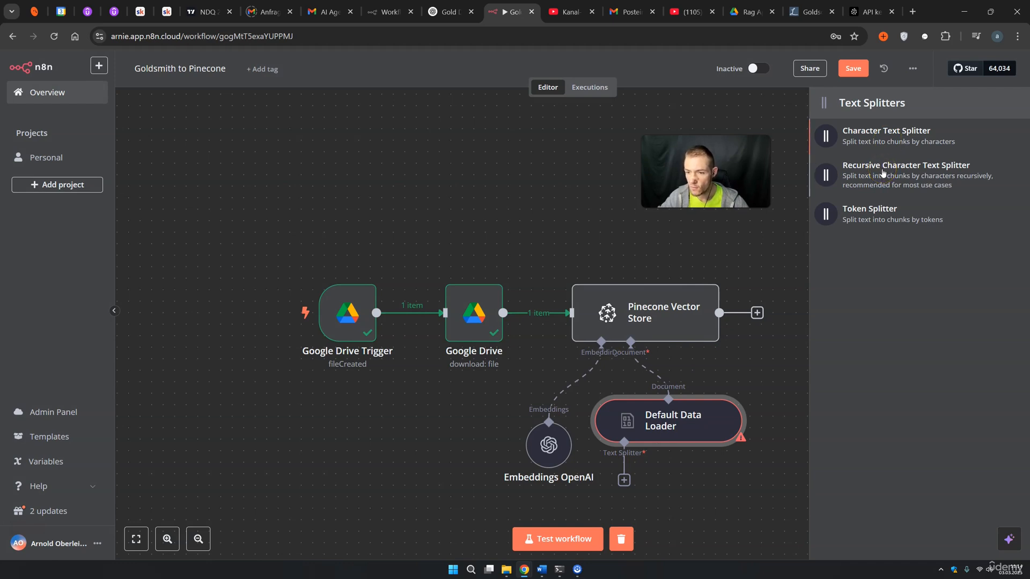
Add a Recursive Character Text Splitter with chunk size 500 and chunk overlap 20
left_click(882, 173)
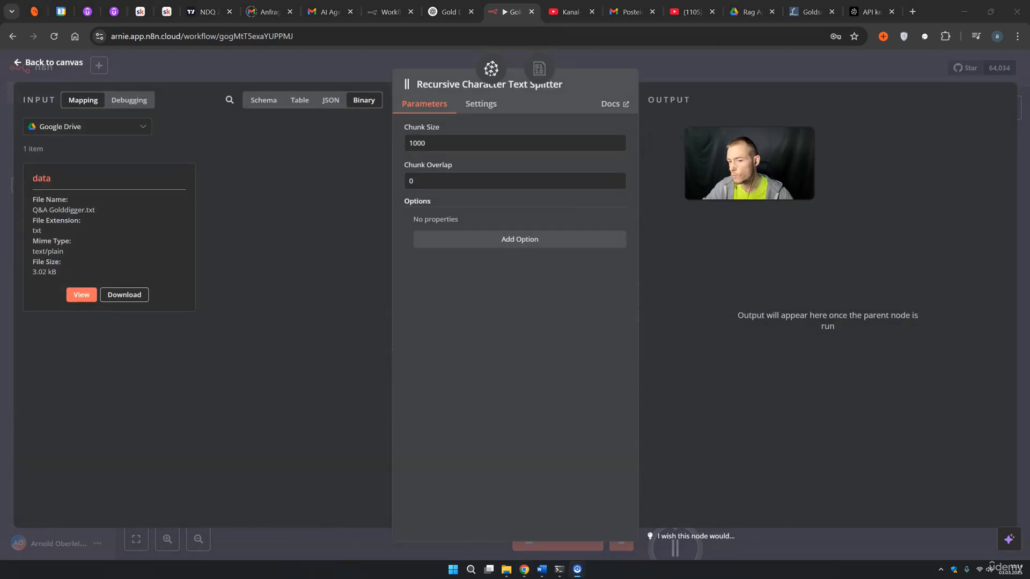
left_click_drag(451, 145, 386, 148)
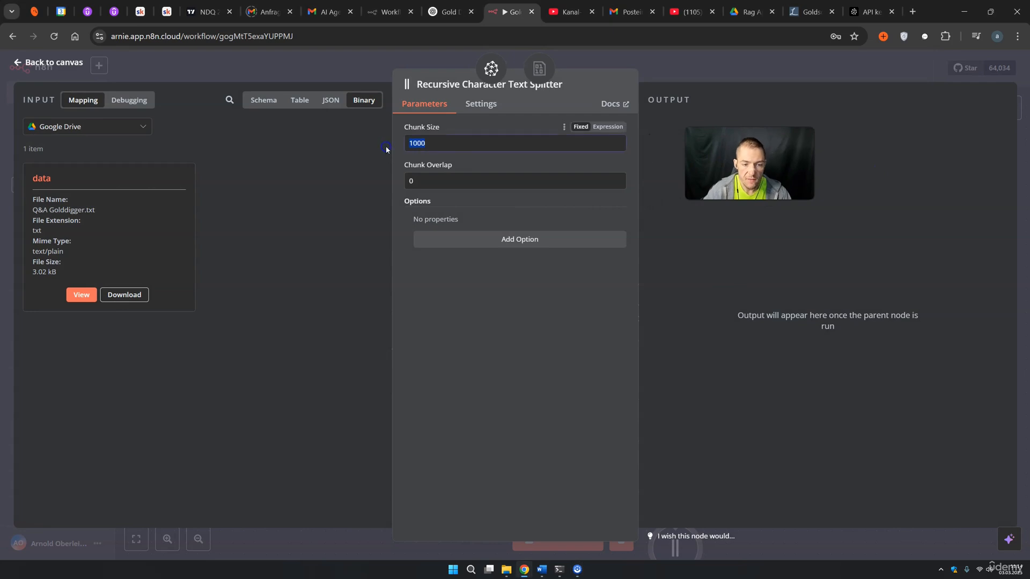
type("5")
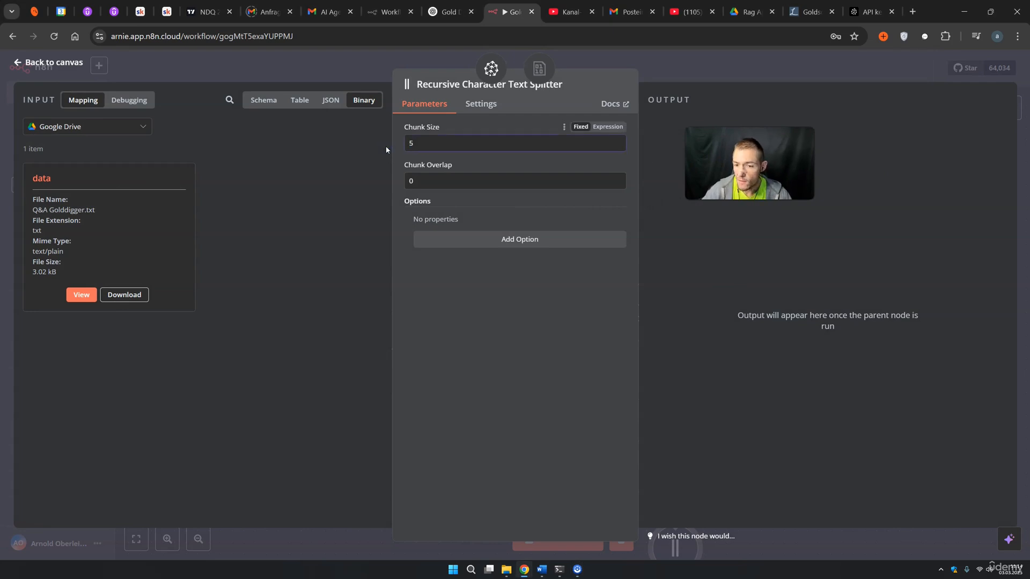
type("00")
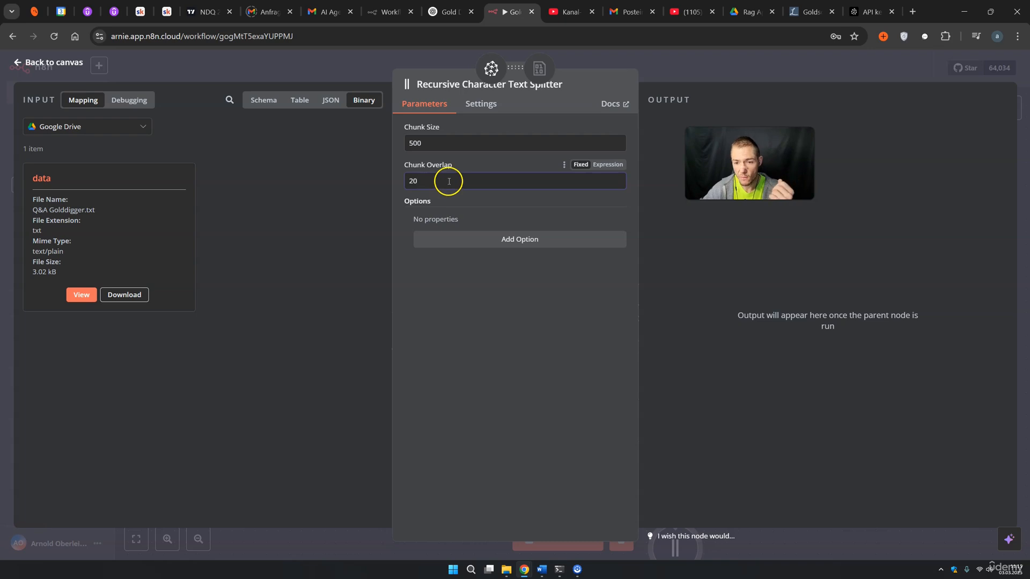
left_click(680, 74)
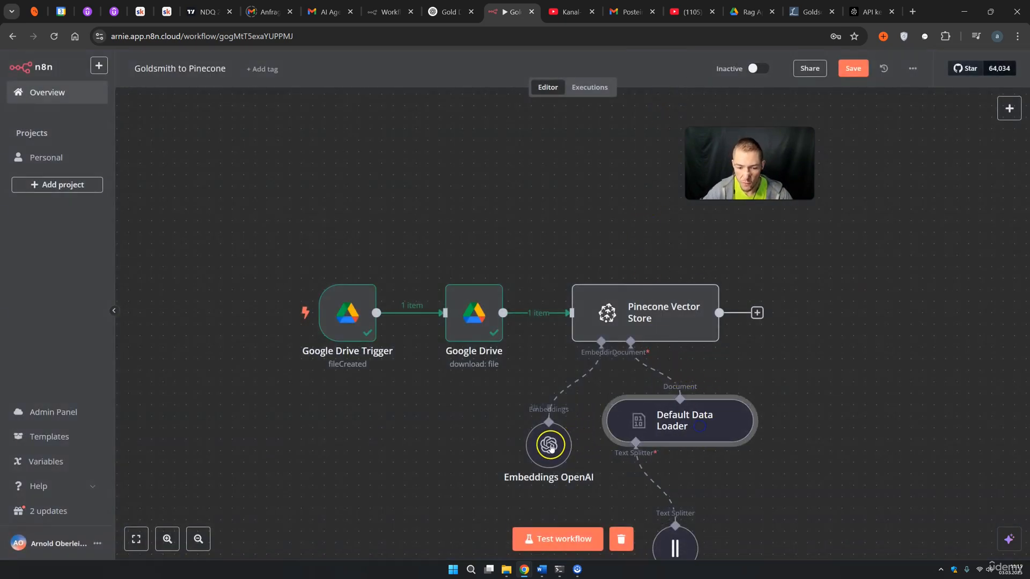
Tidy the sub-nodes, save the workflow and test-run it, producing 7 items
left_click_drag(549, 444, 561, 419)
left_click_drag(682, 544, 649, 510)
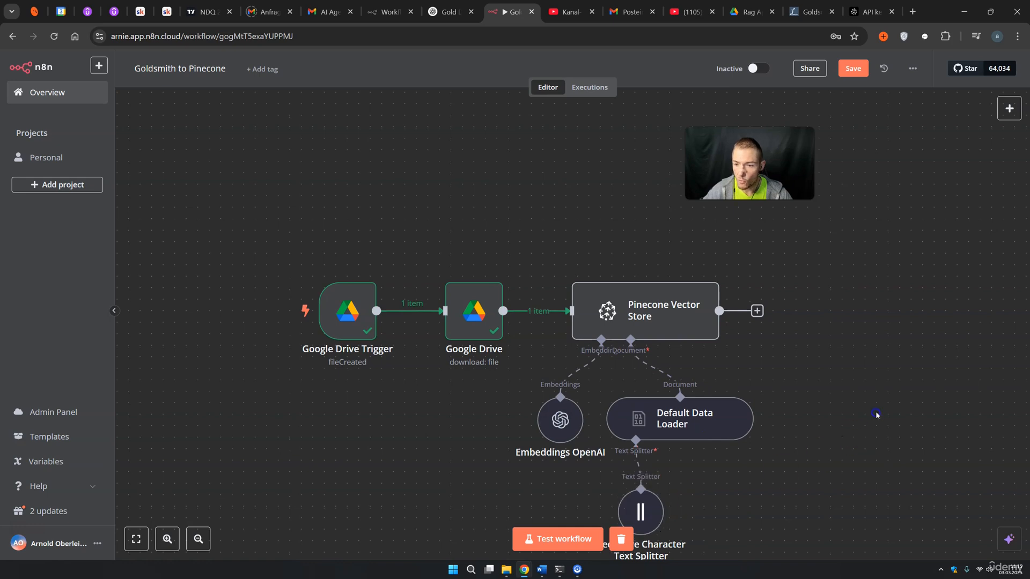
left_click(853, 68)
left_click_drag(885, 376, 784, 276)
left_click(569, 541)
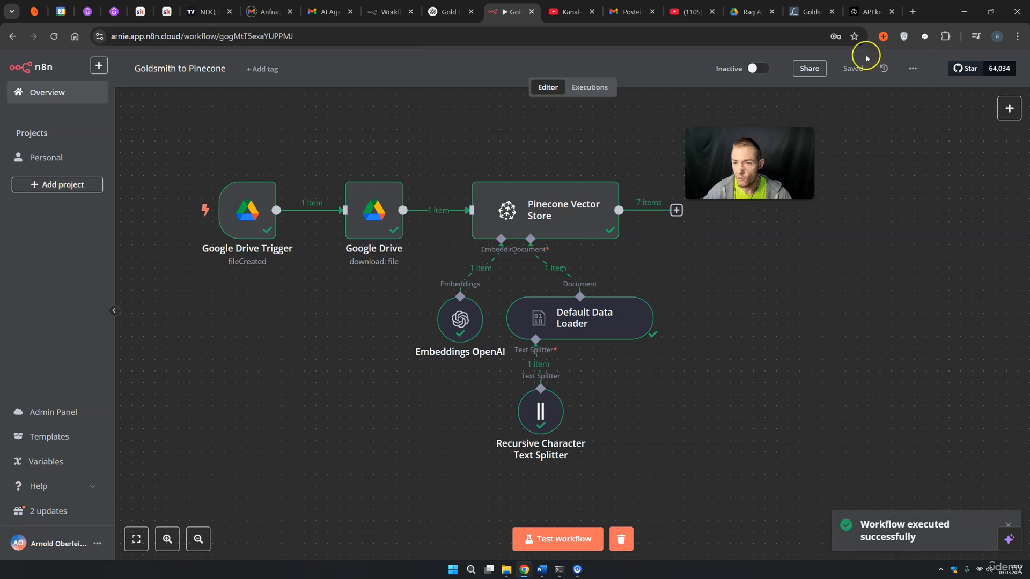
Verify the goldsmith index shows 7 records, all in the Q&A namespace
left_click(857, 16)
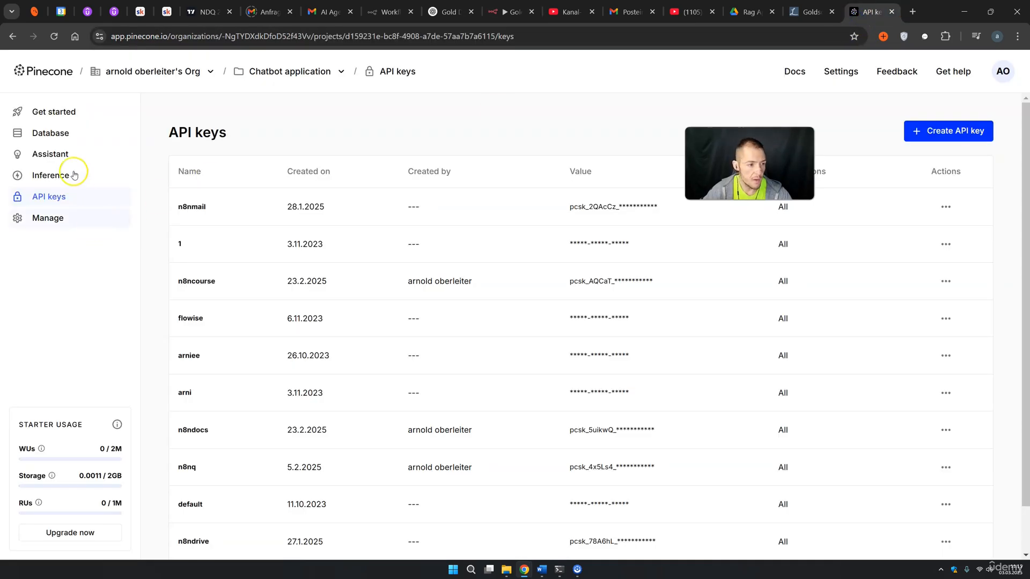
left_click(59, 139)
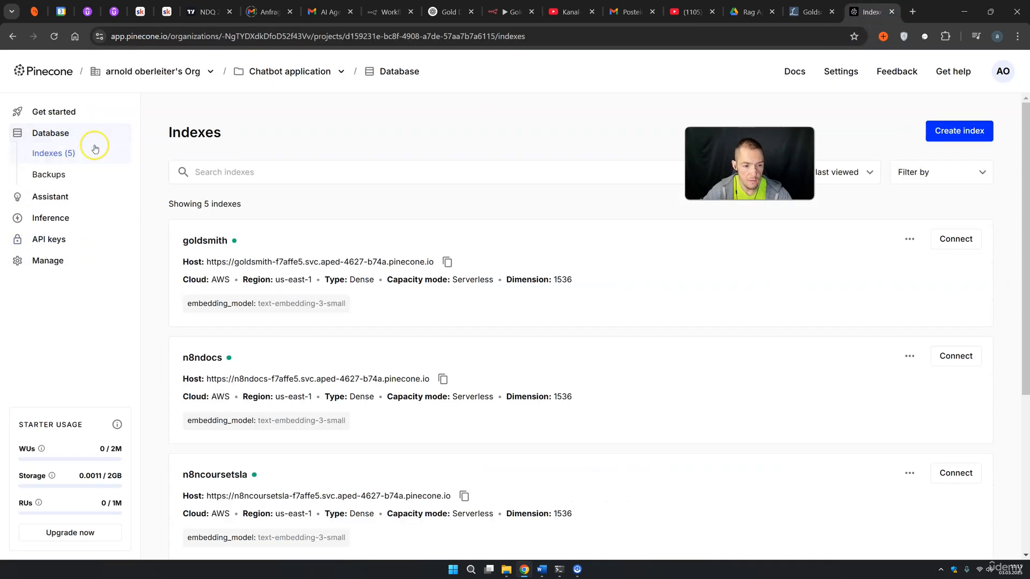
left_click(680, 268)
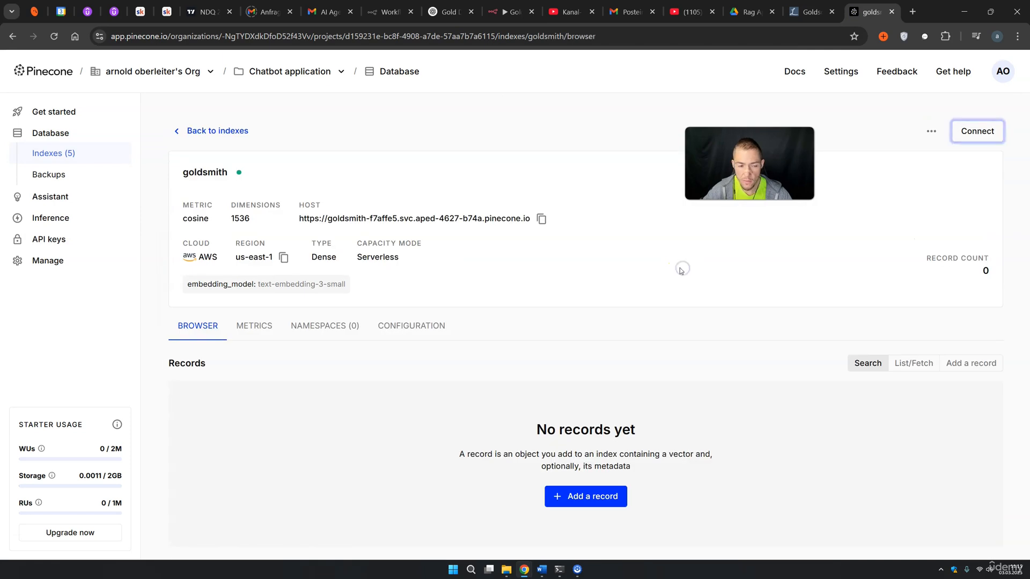
left_click(975, 132)
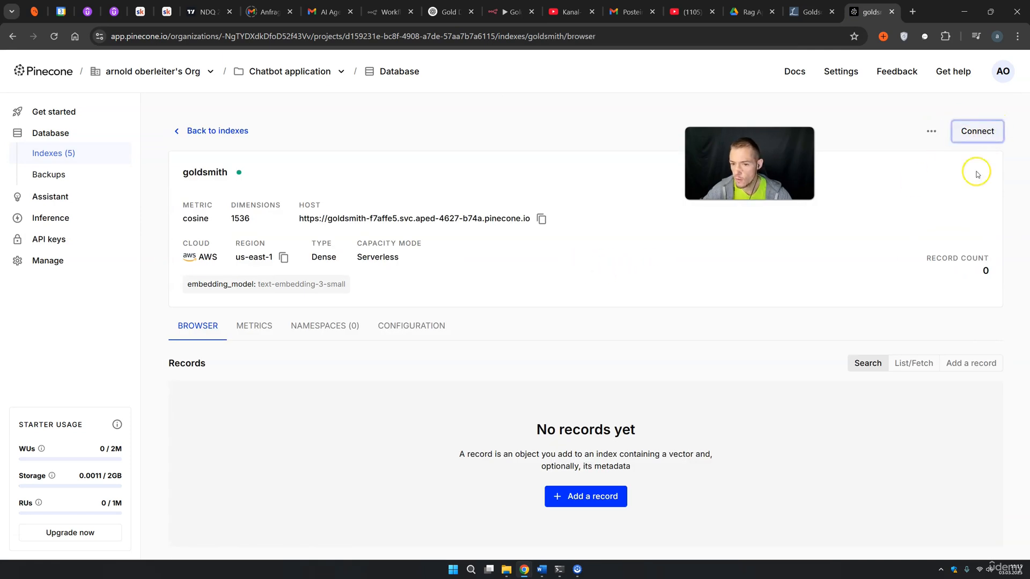
left_click_drag(936, 258, 986, 269)
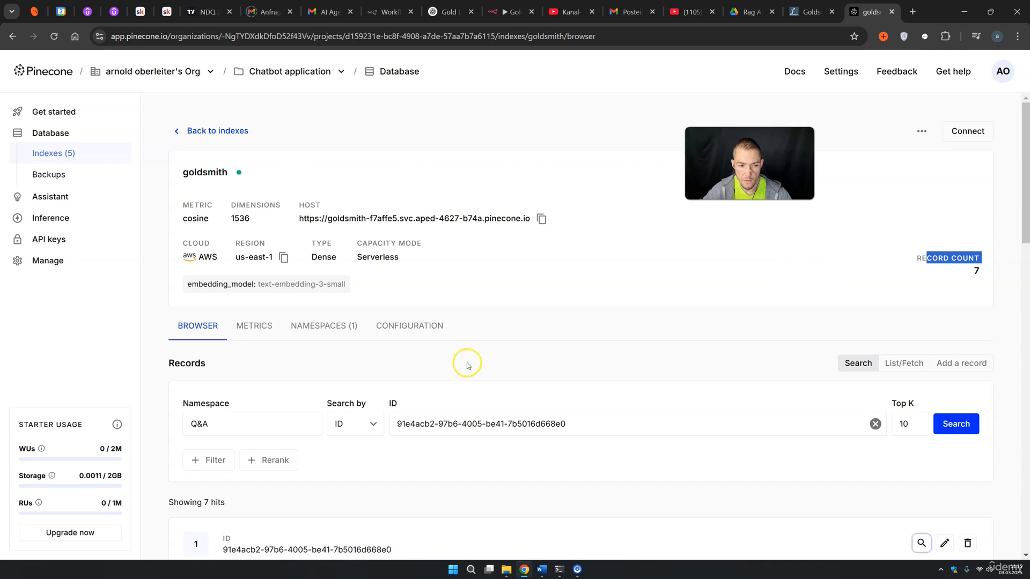
left_click(328, 326)
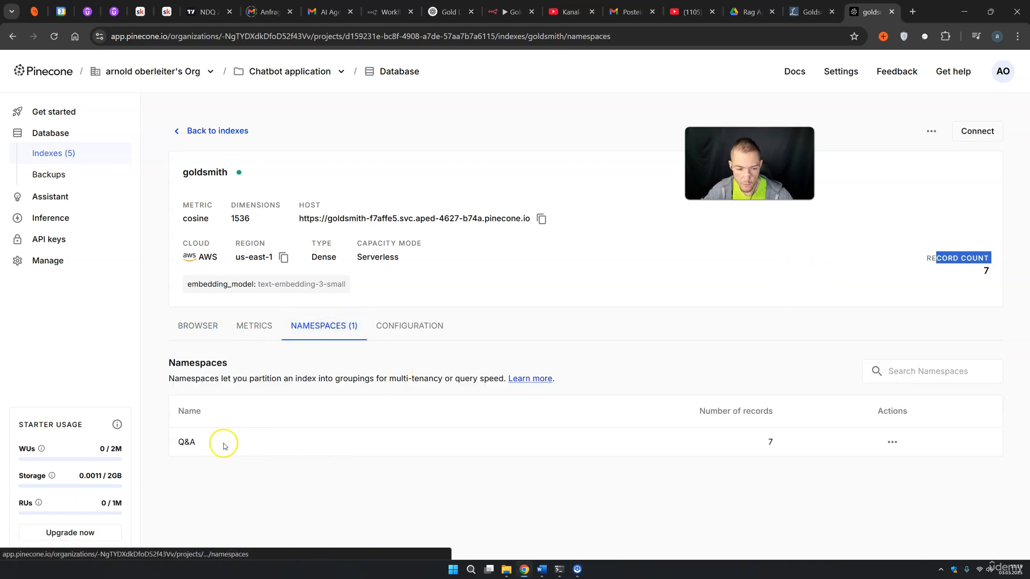
left_click_drag(220, 443, 169, 446)
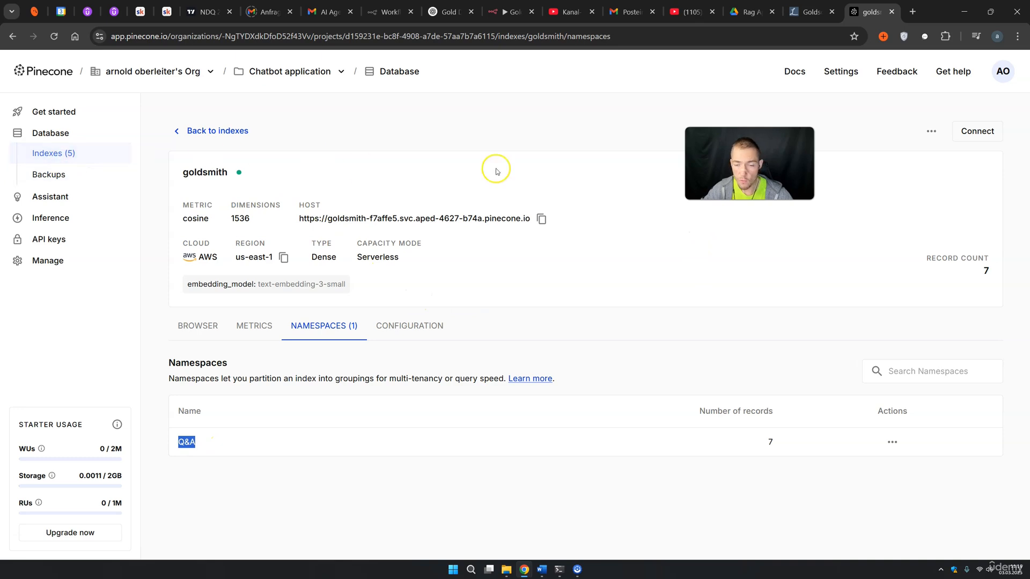
left_click(501, 12)
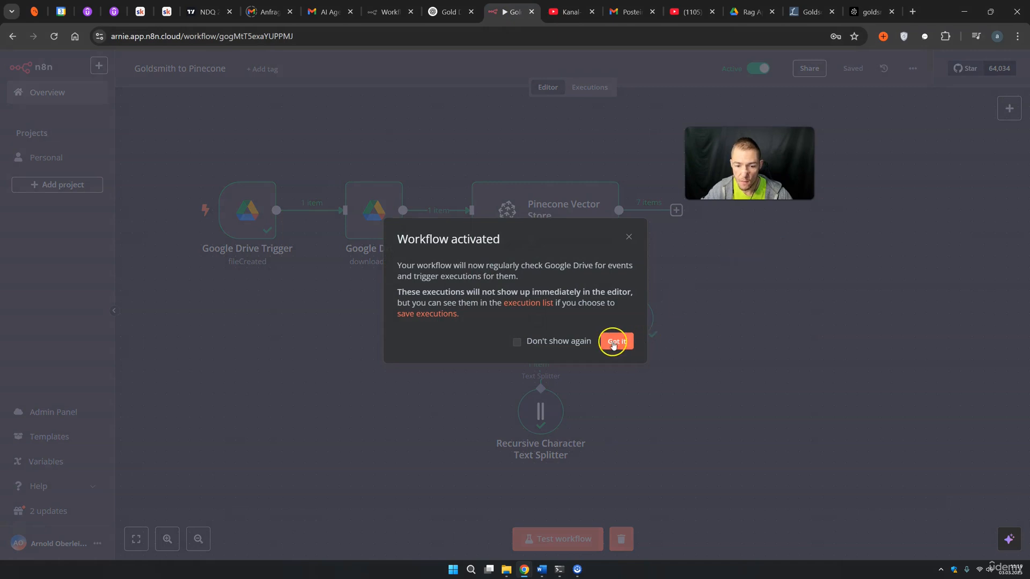
Acknowledge the workflow activation, then review the Rag App Drive folder and goldsmith namespaces
left_click(614, 341)
left_click(748, 12)
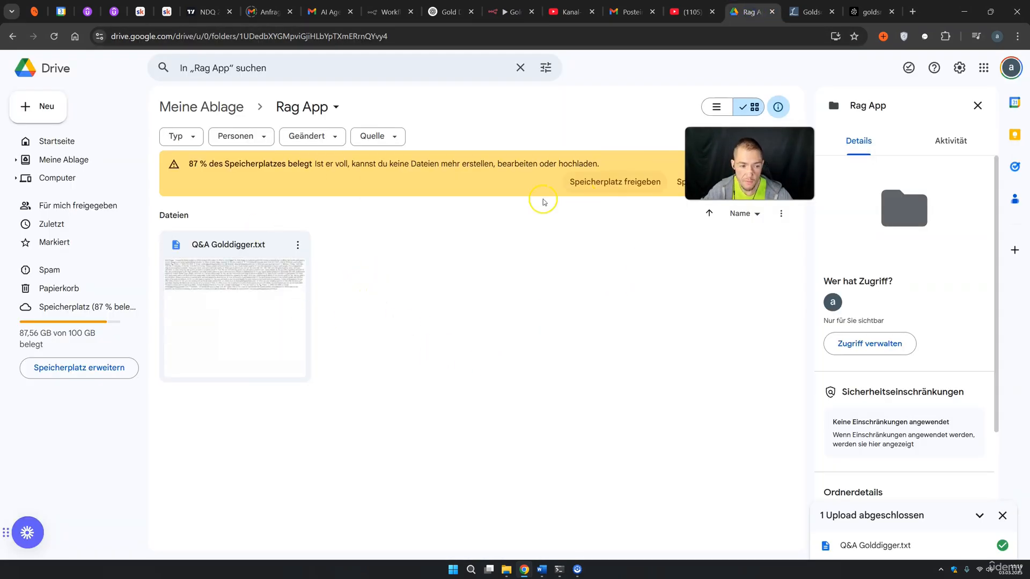
left_click(864, 12)
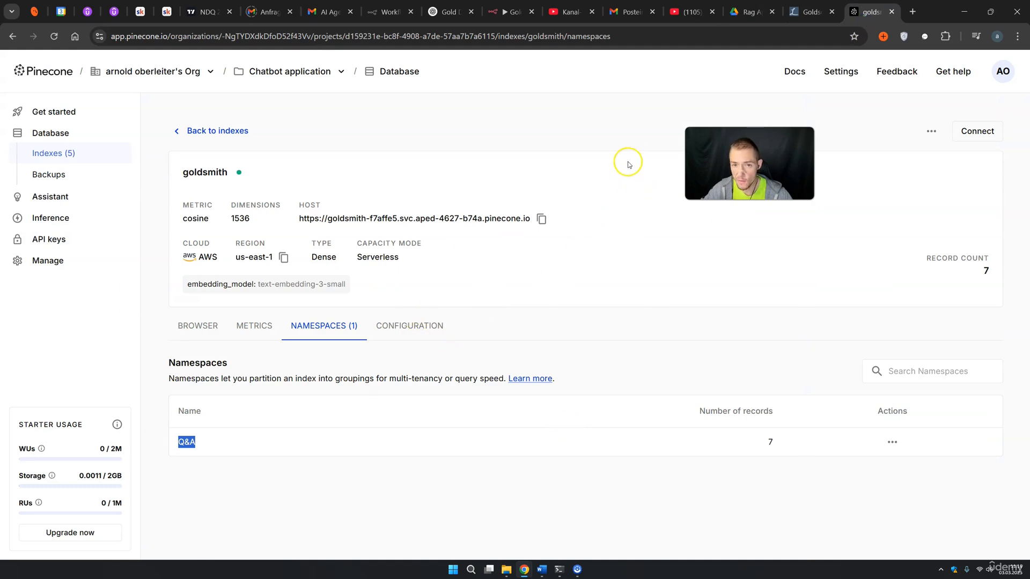
left_click(508, 12)
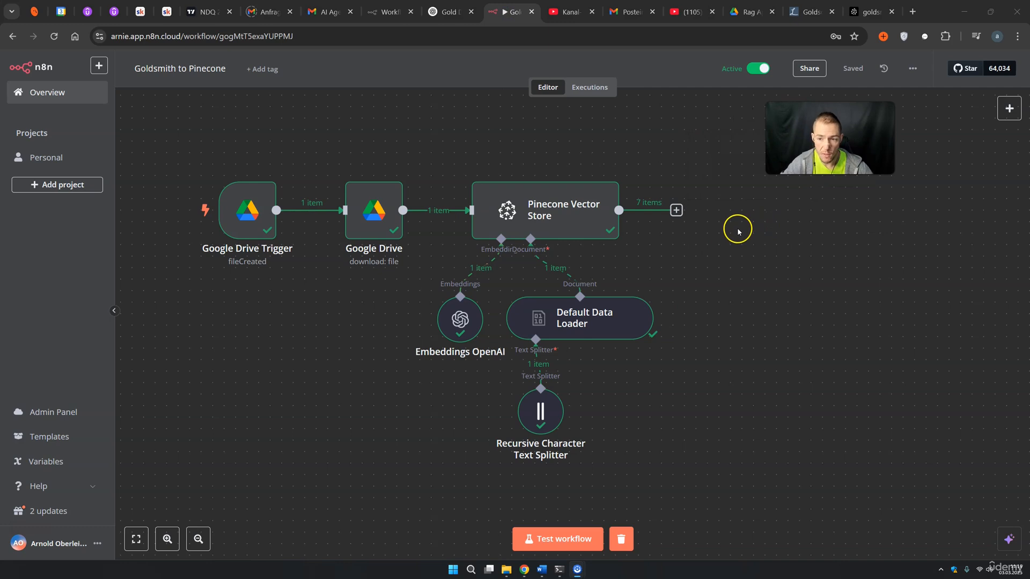
left_click(748, 13)
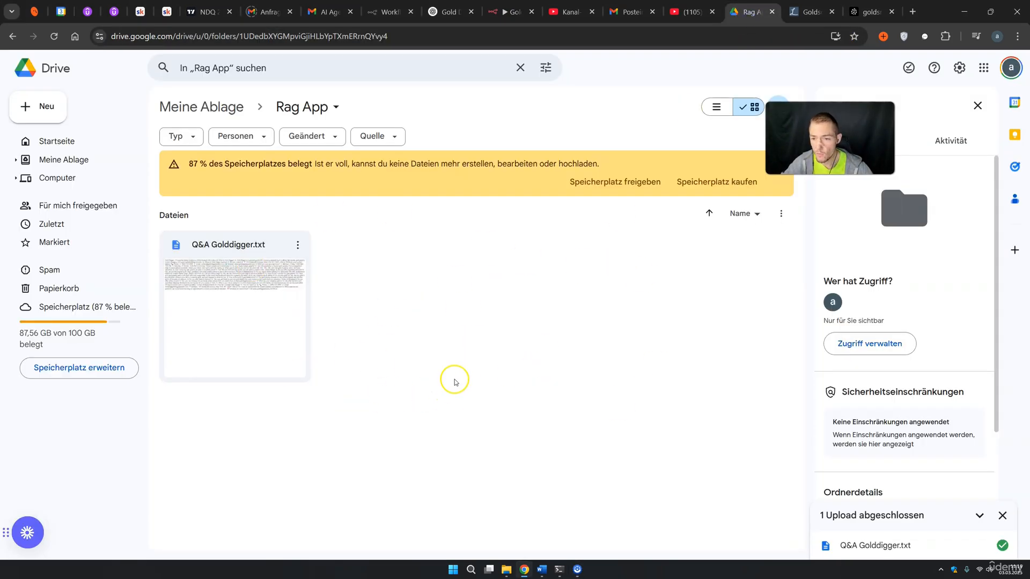
Leave Google Drive and return to the Goldsmith to Pinecone workflow tab in n8n
left_click(509, 12)
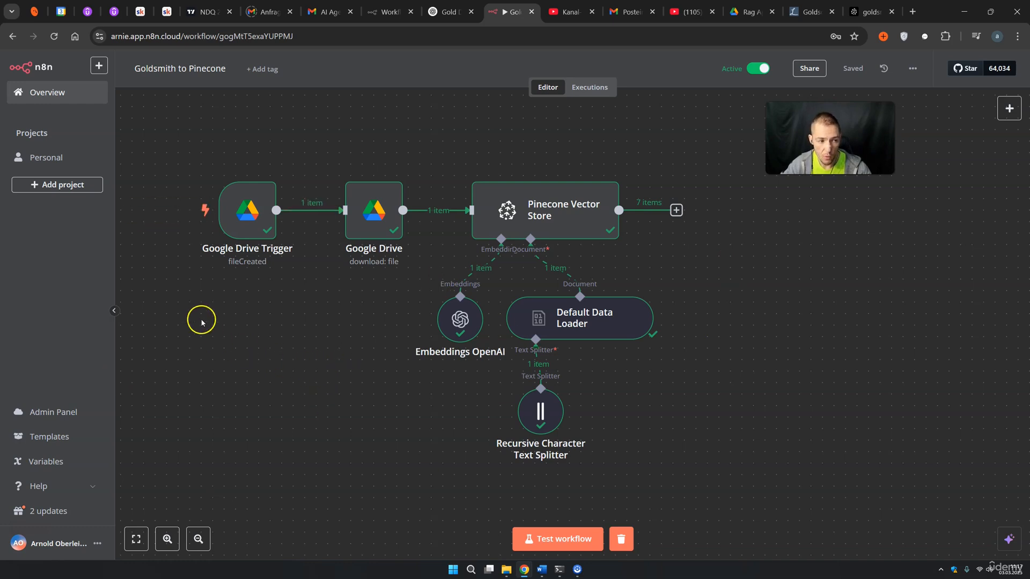
Create a new workflow in the Personal project whose first node is a chat-triggered AI Agent
mouse_move(169, 284)
left_click(56, 162)
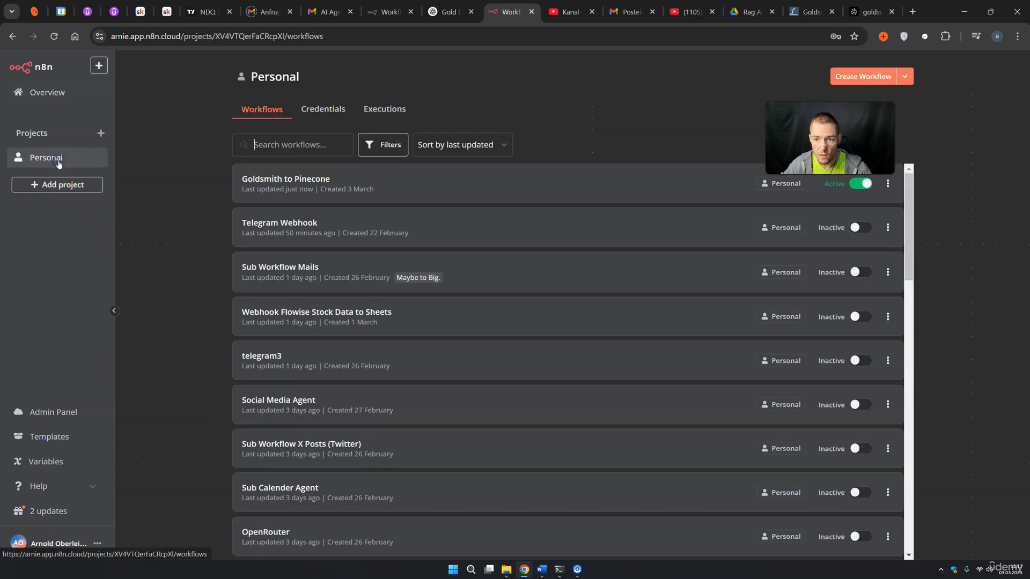
left_click(864, 76)
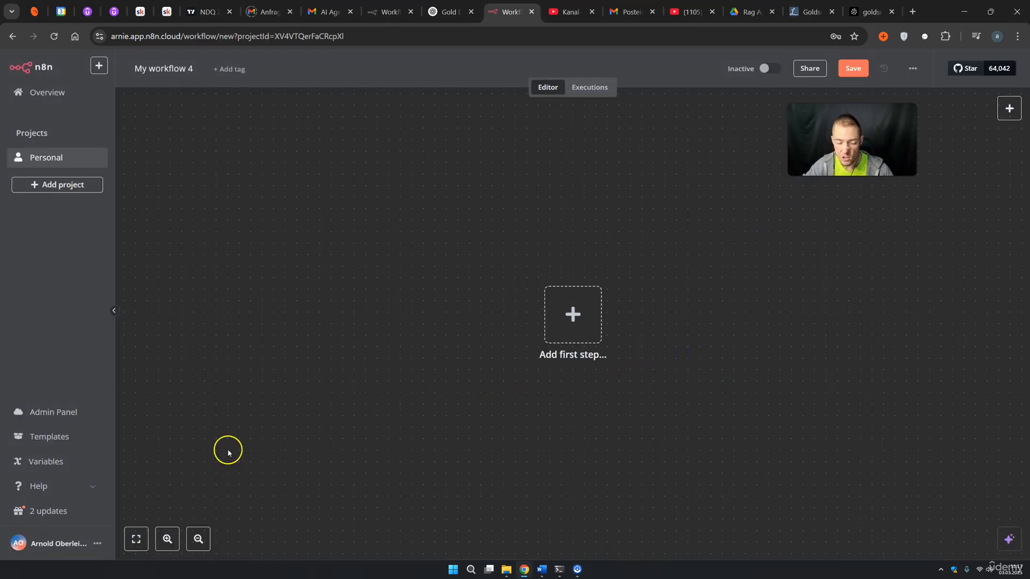
left_click(587, 328)
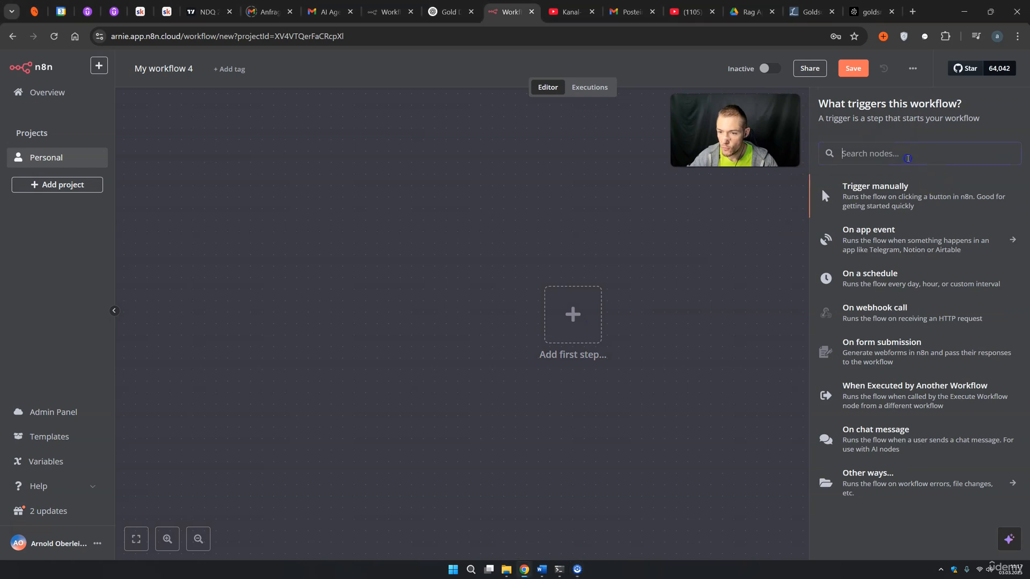
type("ai")
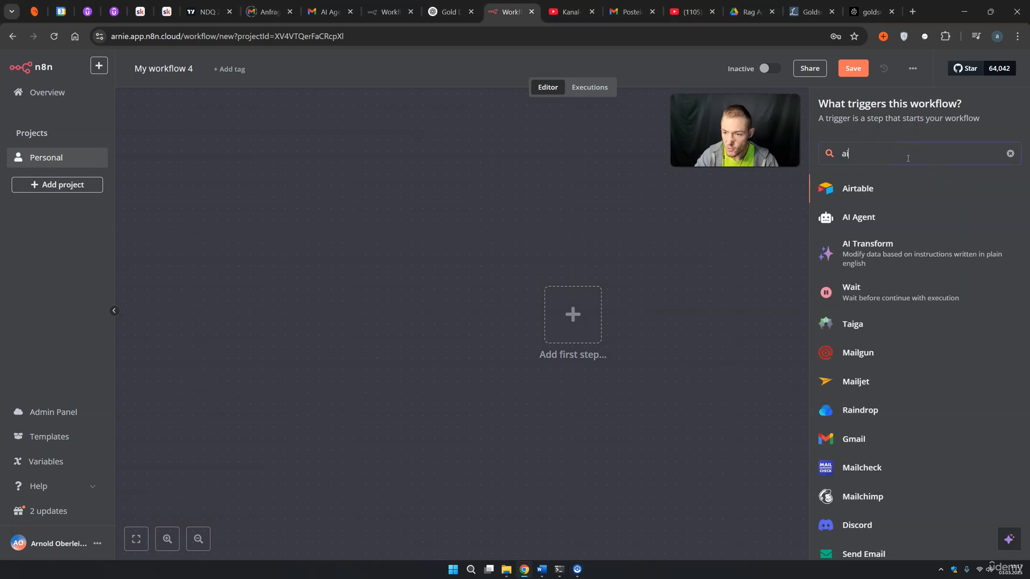
left_click(871, 213)
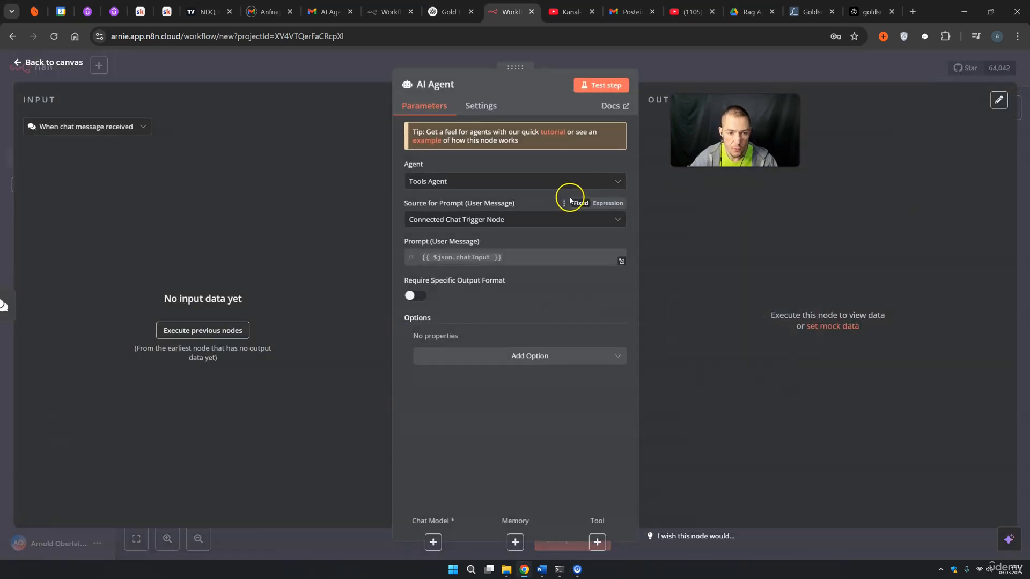
Attach an OpenAI Chat Model set to gpt-4o to the AI Agent
left_click(703, 77)
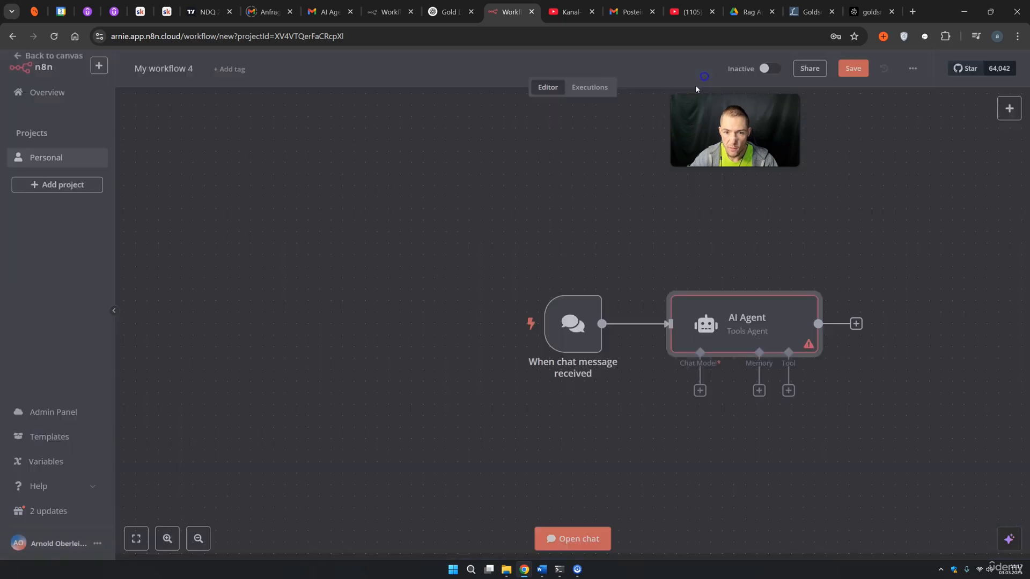
left_click_drag(893, 441, 779, 388)
left_click(556, 321)
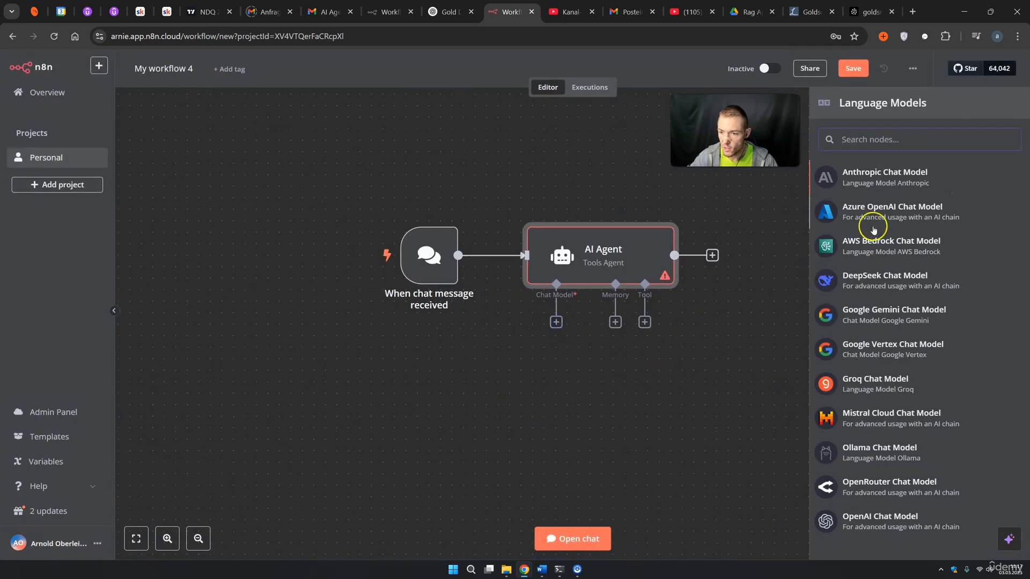
scroll(862, 518, "down", 1)
left_click(869, 516)
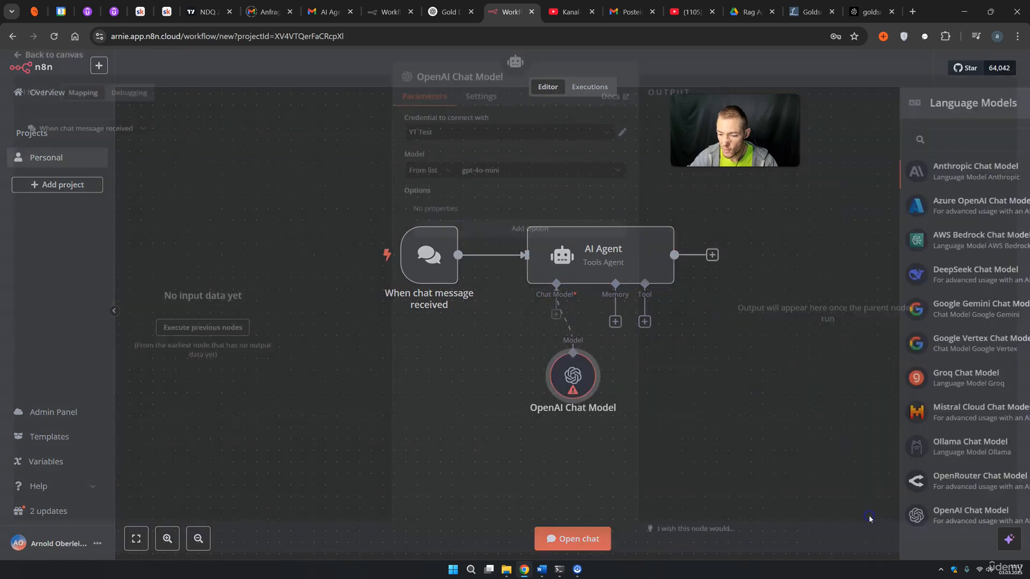
left_click(496, 178)
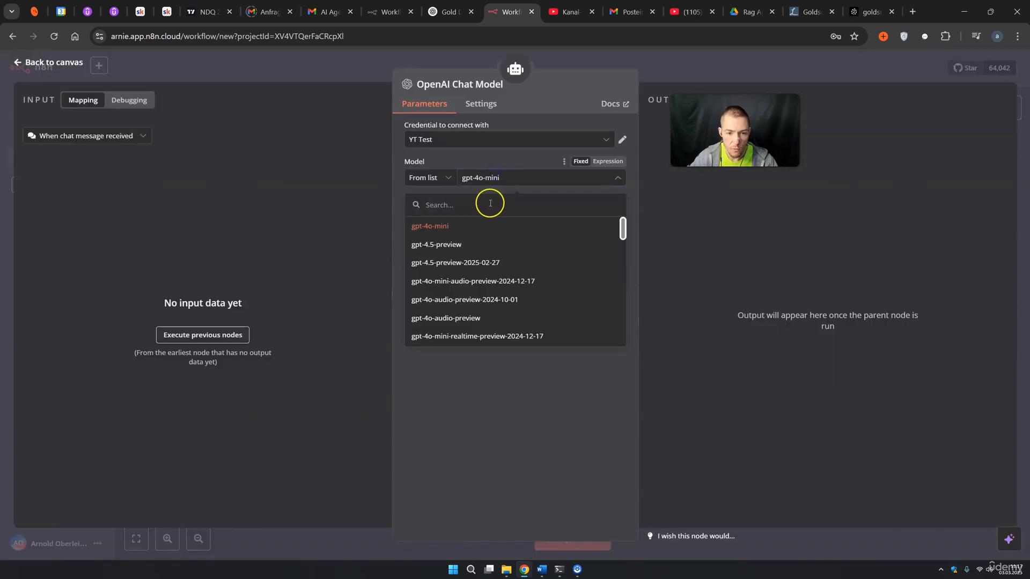
scroll(472, 255, "down", 3)
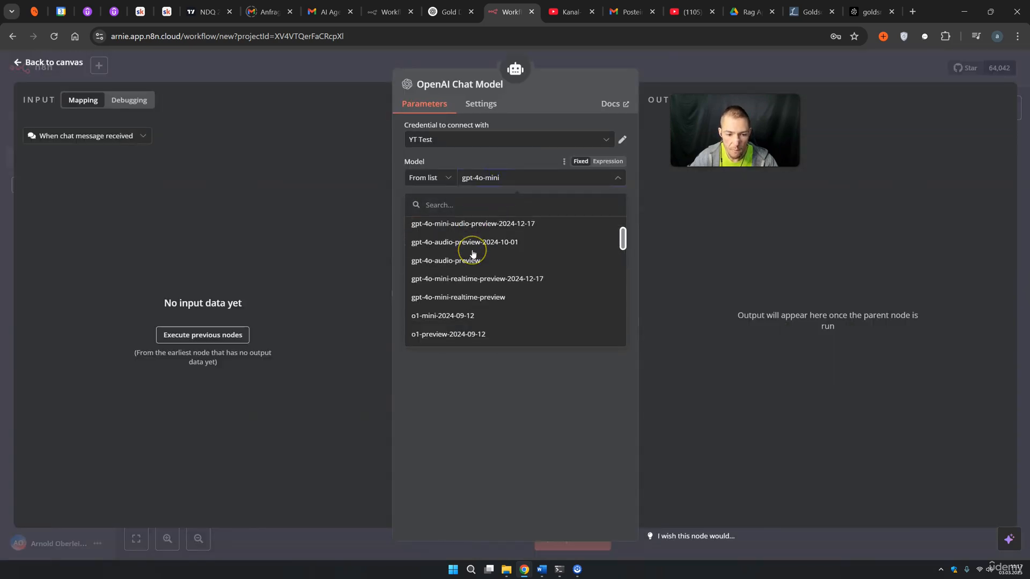
scroll(471, 257, "up", 3)
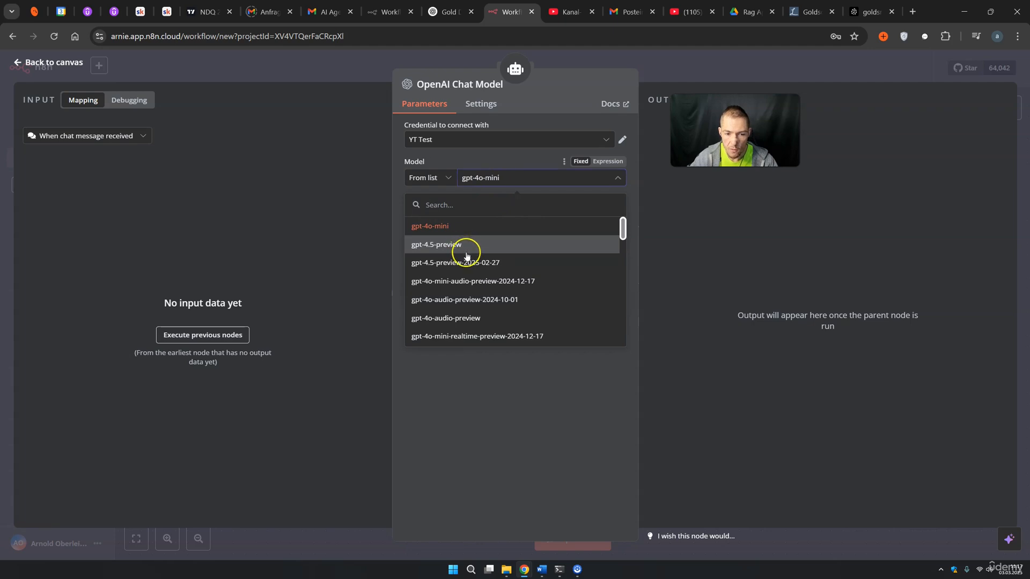
scroll(475, 273, "down", 5)
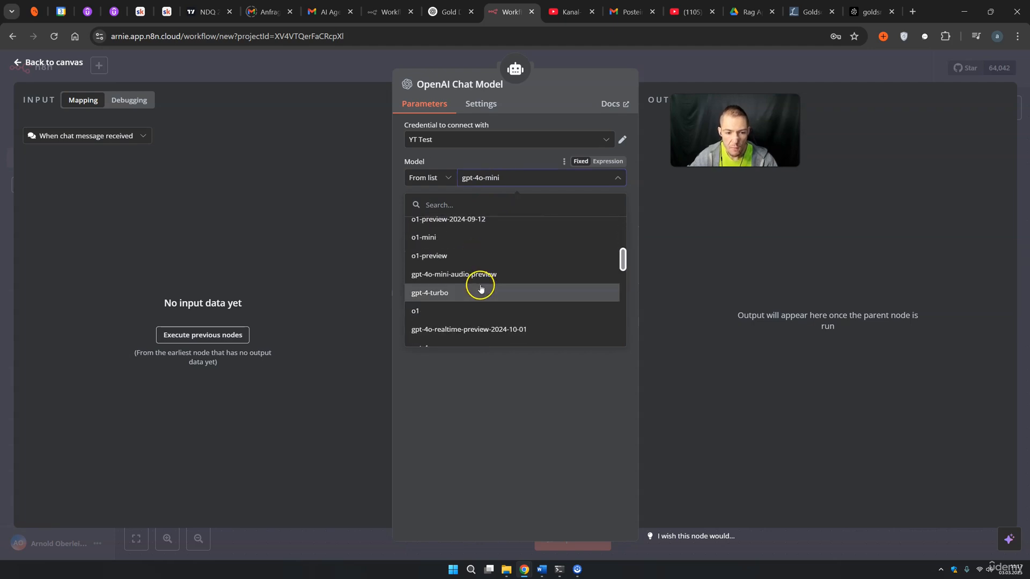
scroll(471, 282, "down", 5)
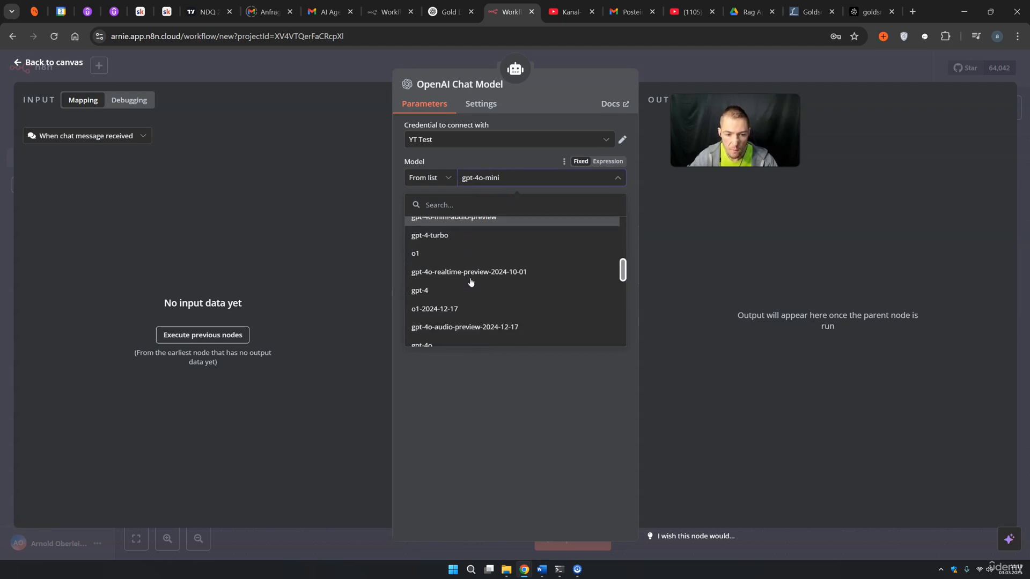
left_click(448, 235)
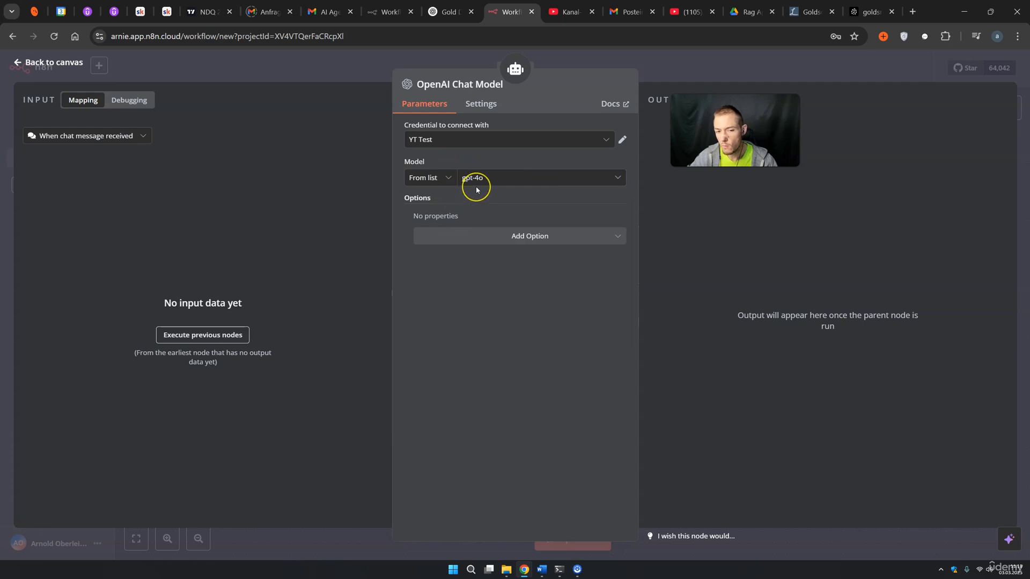
left_click(666, 76)
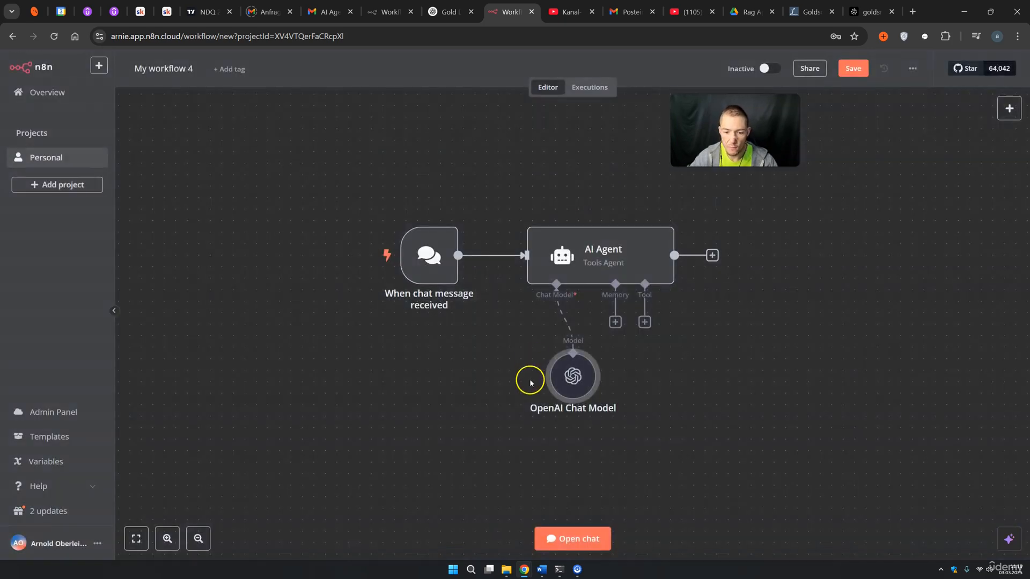
left_click_drag(574, 384, 516, 397)
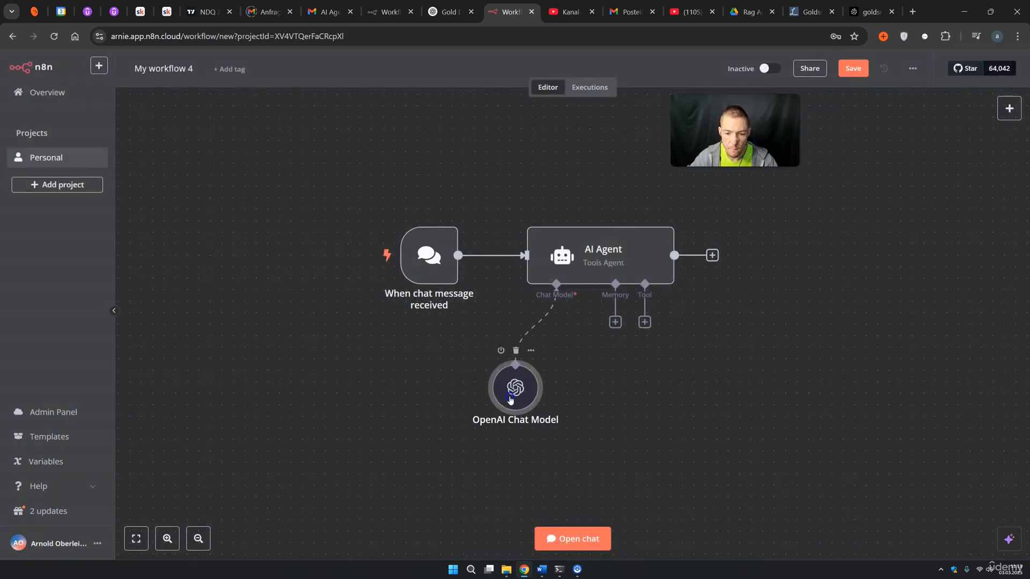
Attach a Window Buffer Memory, adjust its context window length, and tidy the node layout
left_click(615, 322)
left_click(894, 173)
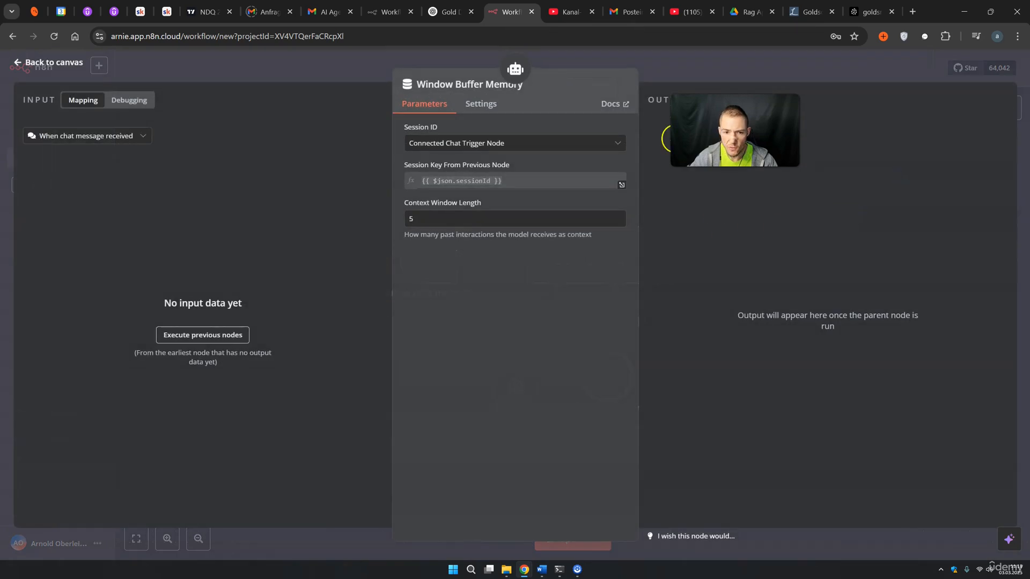
left_click(668, 77)
left_click_drag(594, 386, 524, 387)
double_click(575, 398)
double_click(423, 223)
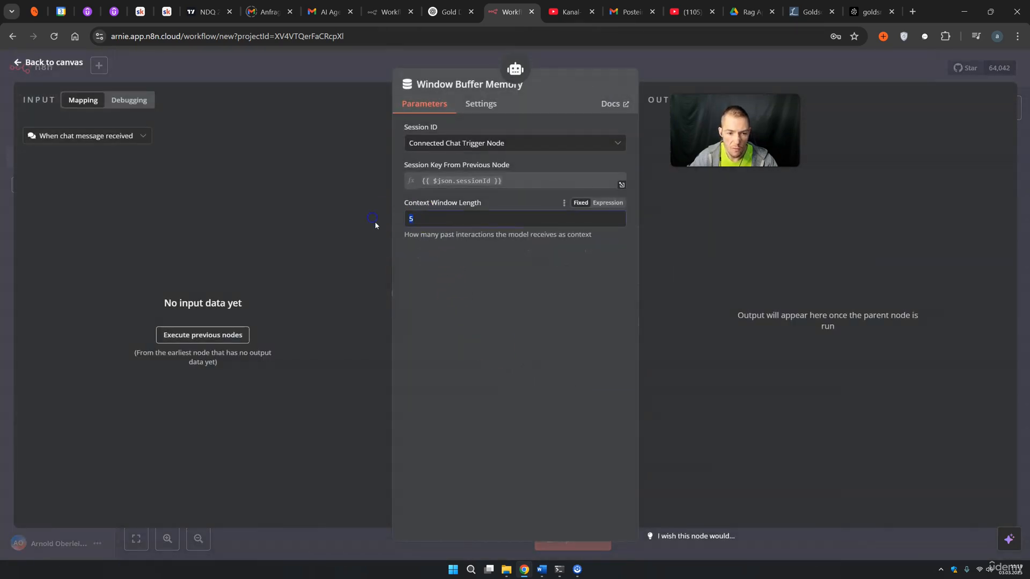
type("10")
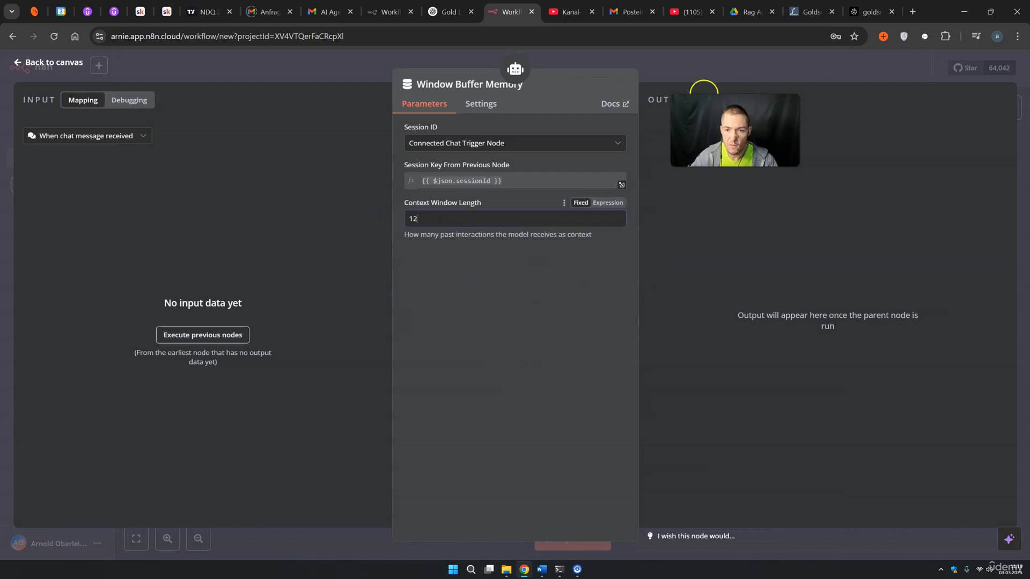
left_click(706, 78)
left_click_drag(591, 392, 591, 380)
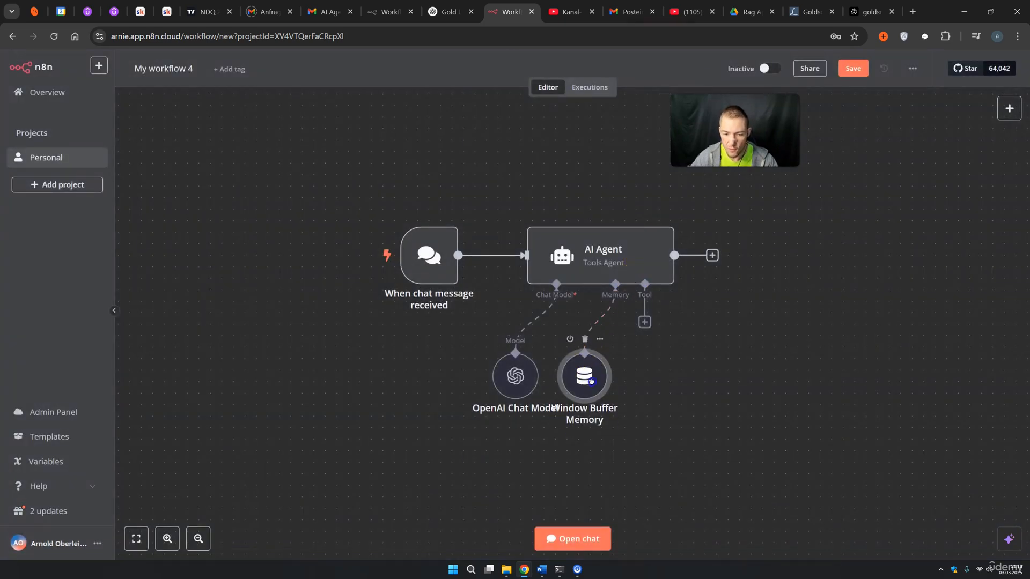
left_click(705, 391)
left_click_drag(762, 397, 665, 364)
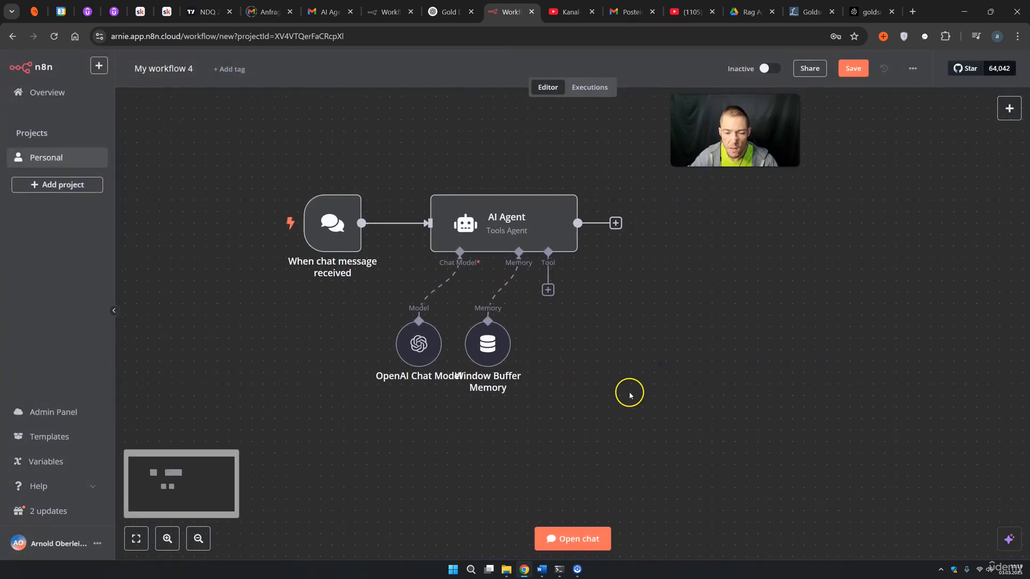
Add a Vector Store Question Answer Tool to the agent with data name goldsmith_q
left_click(548, 290)
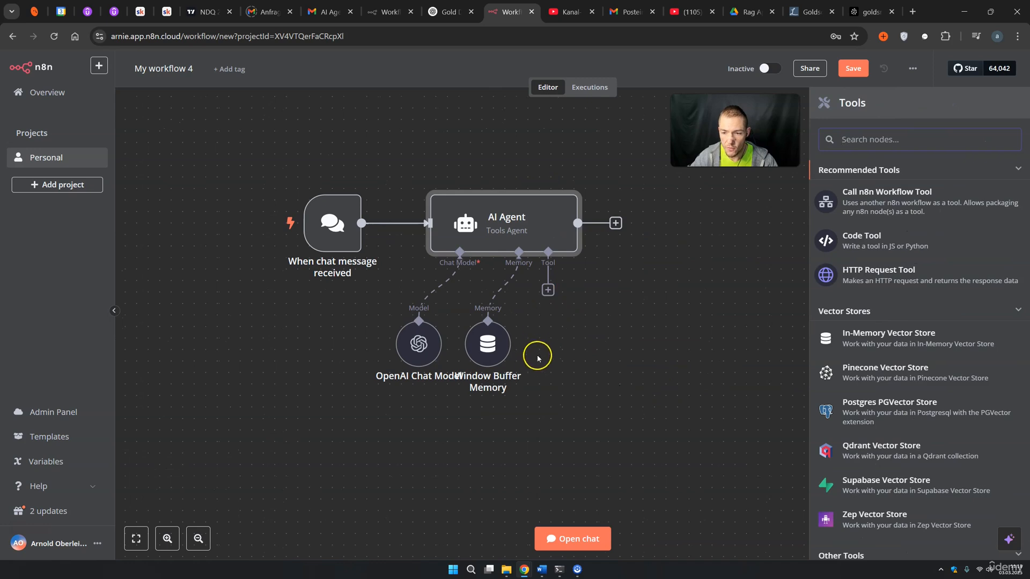
type("vec")
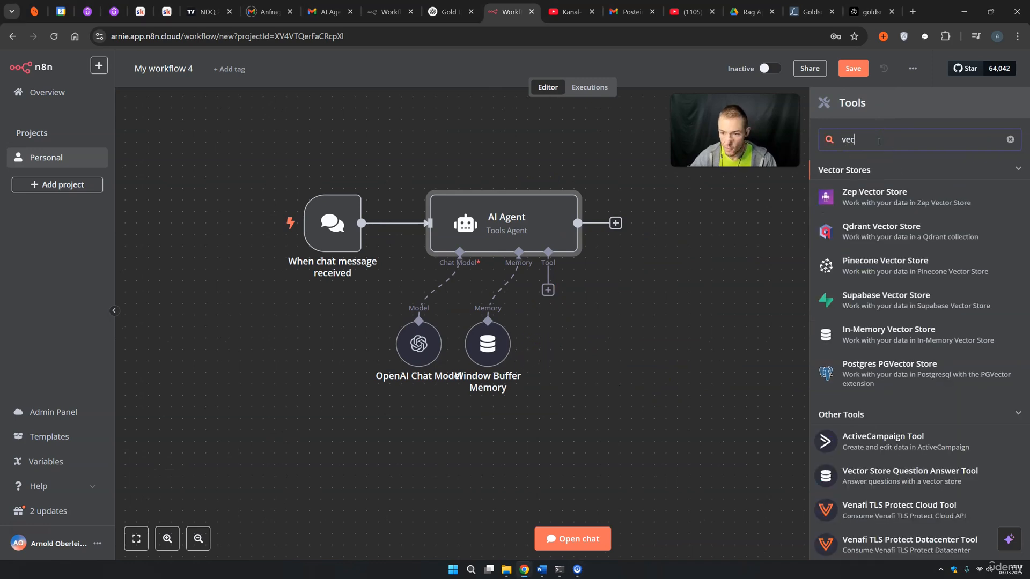
type("t")
left_click(895, 439)
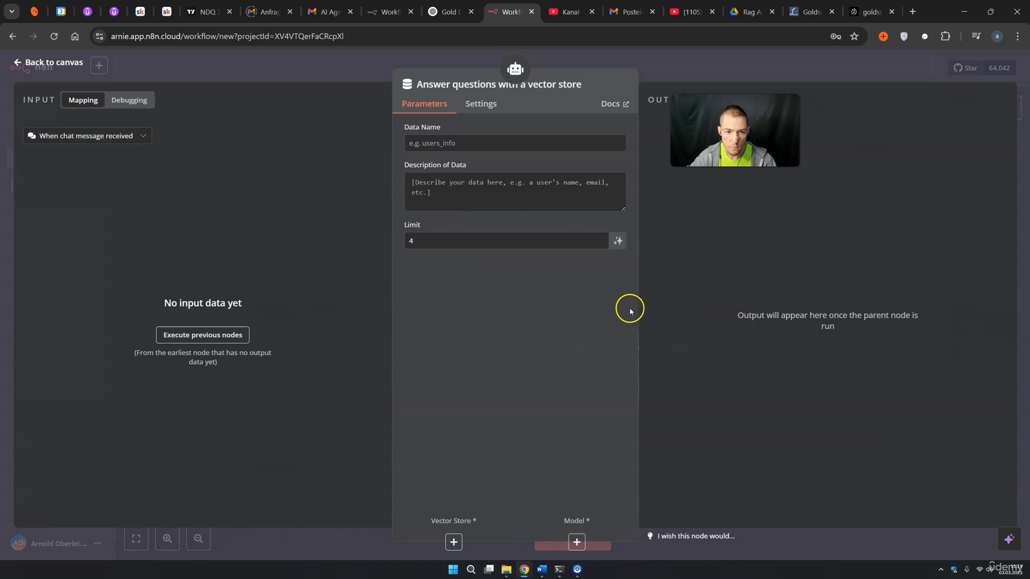
left_click(430, 144)
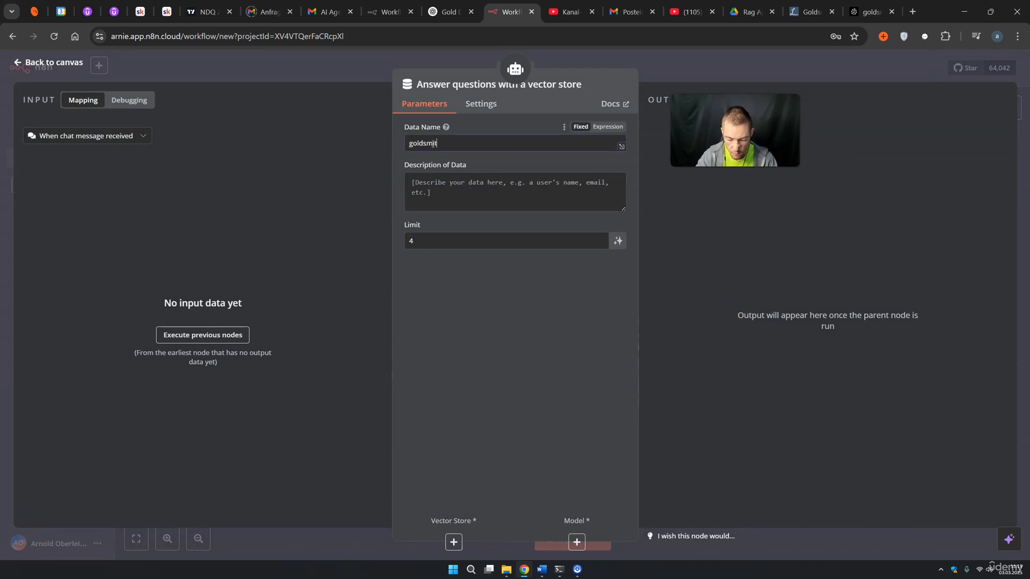
type("goldsmith")
type("_q")
left_click_drag(452, 143, 404, 144)
key("ctrl+c")
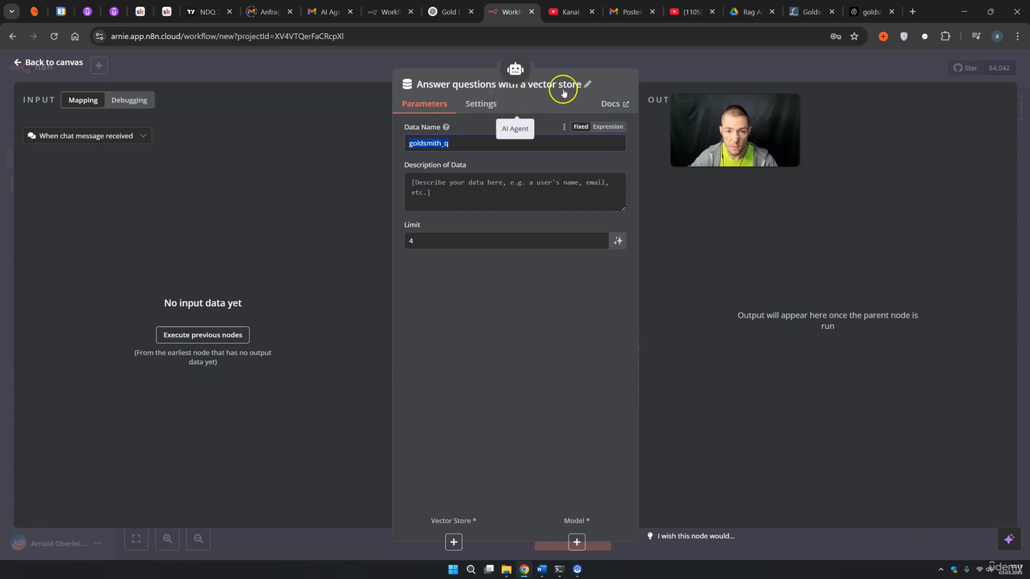
Rename the tool node goldsmith_q and paste its description about answering company questions
left_click(588, 82)
key("ctrl+a")
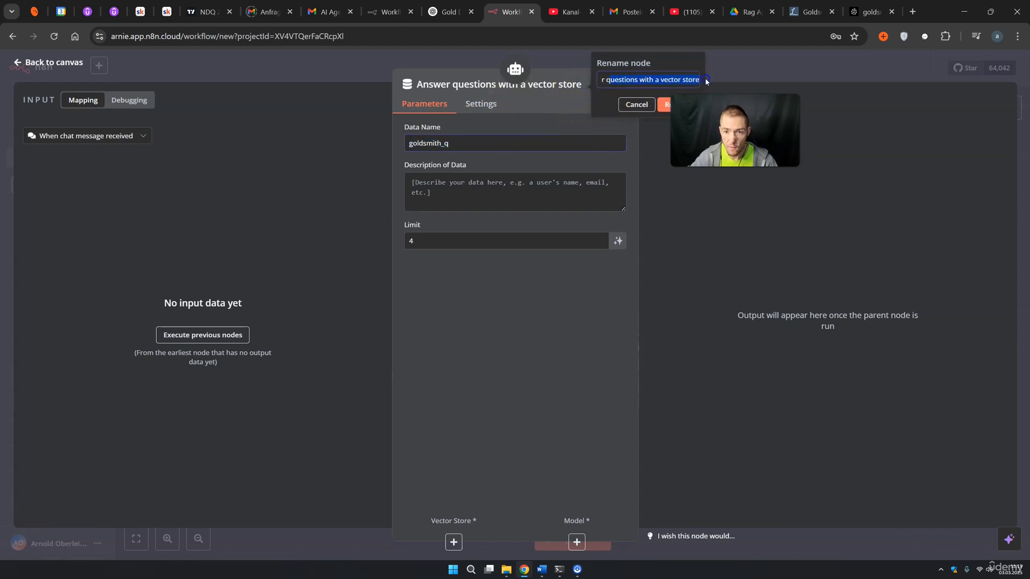
key("BackSpace")
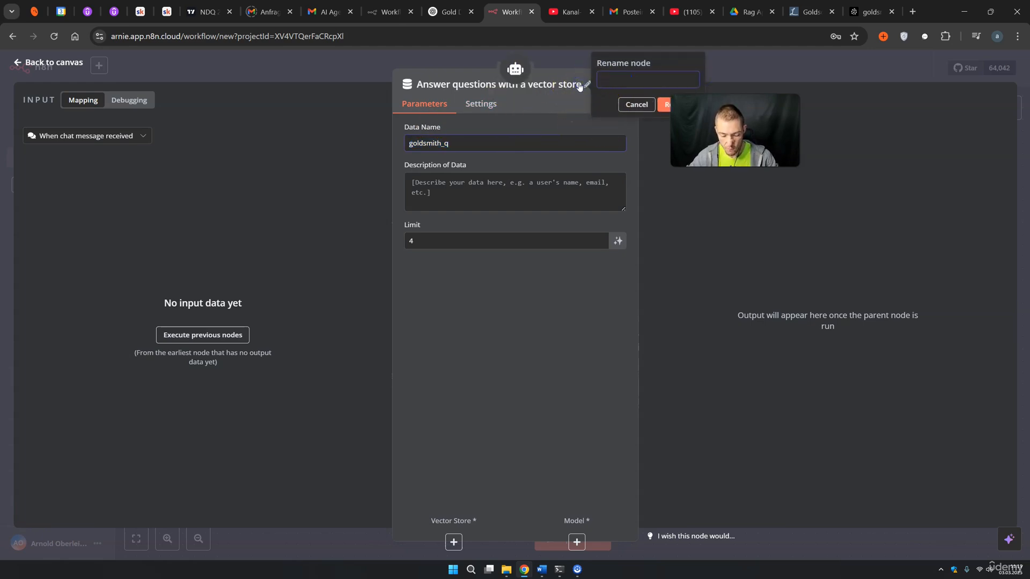
key("ctrl+v")
left_click(677, 104)
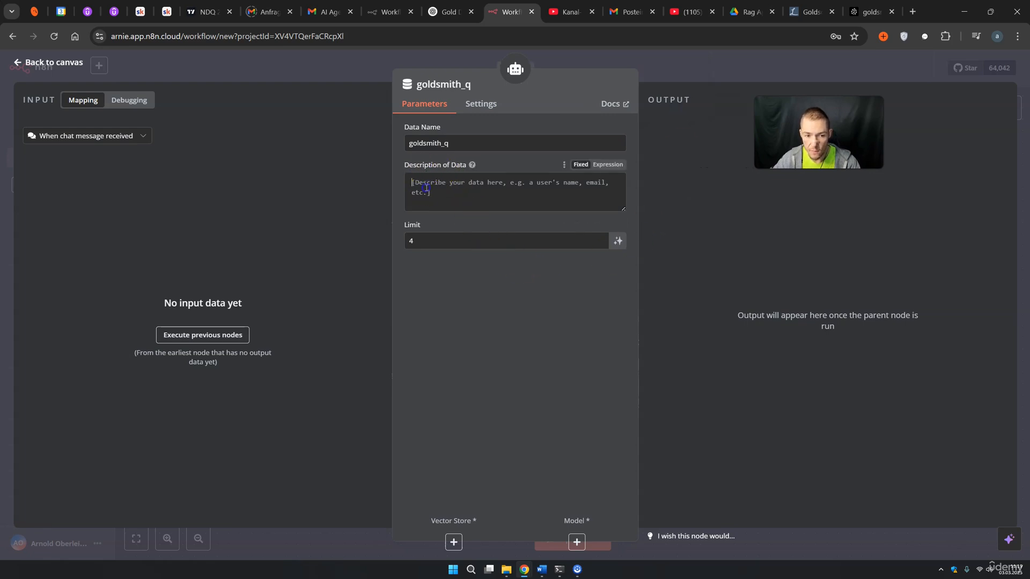
type("gives answers relatet to the company golddigger")
left_click_drag(434, 182, 534, 177)
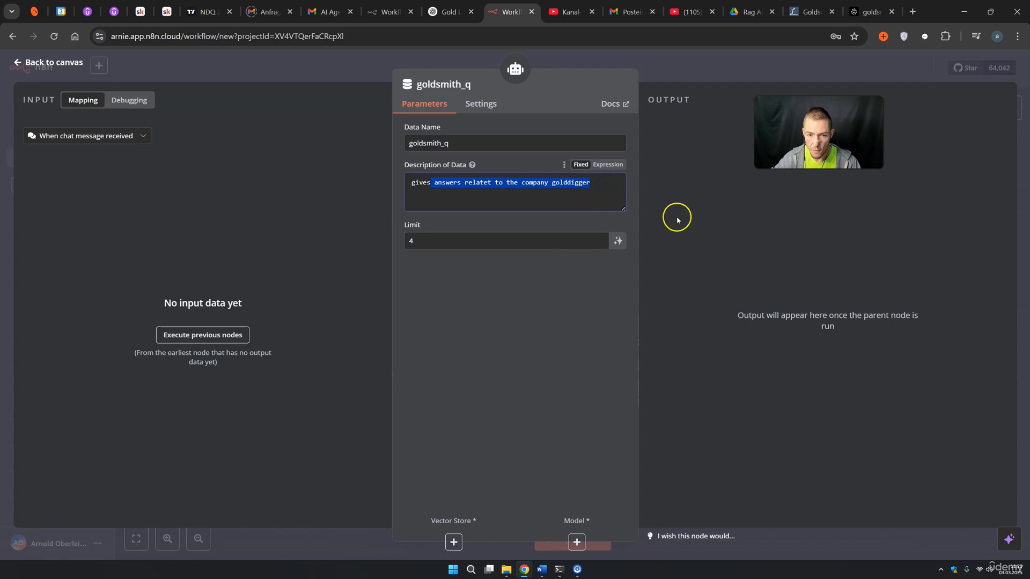
left_click(689, 80)
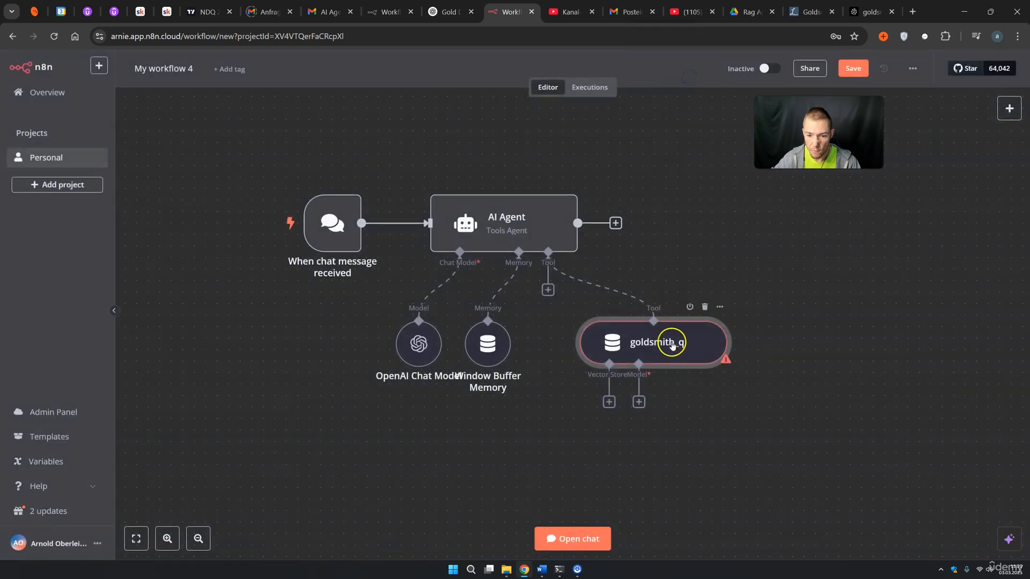
Connect a Pinecone Vector Store on the goldsmith index to goldsmith_q, adding a Pinecone Namespace option
left_click_drag(673, 340, 634, 361)
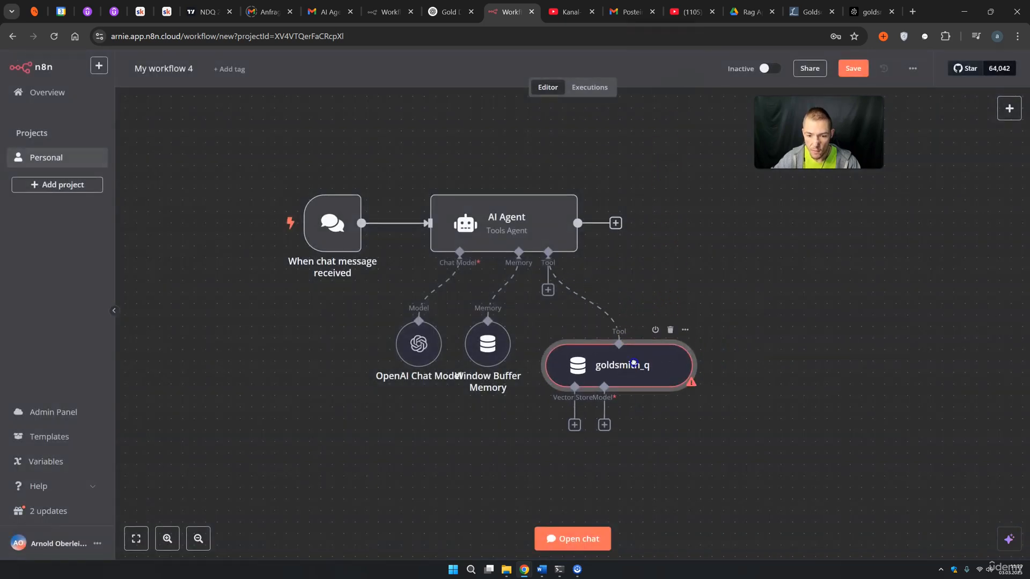
left_click(575, 432)
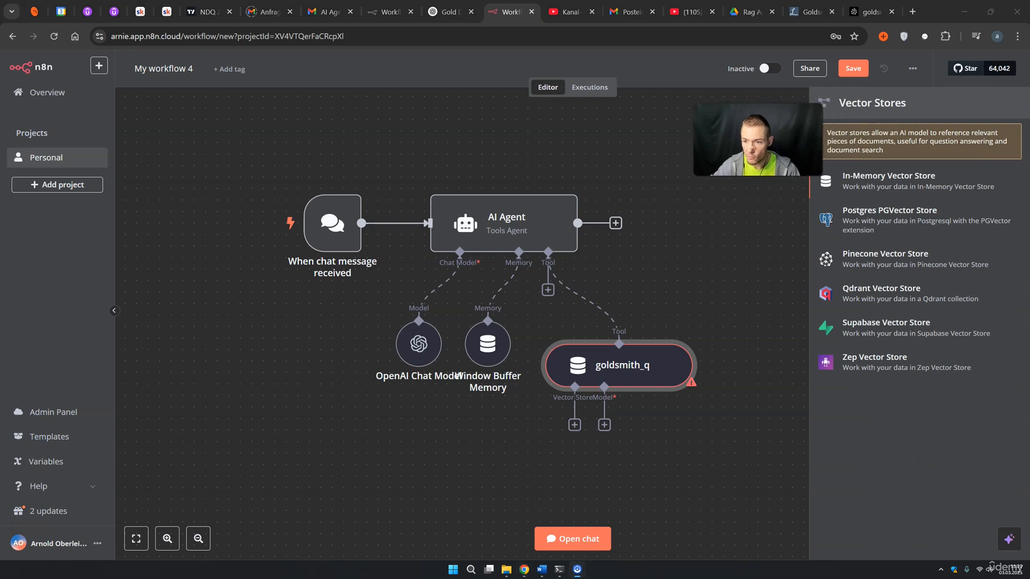
left_click(884, 258)
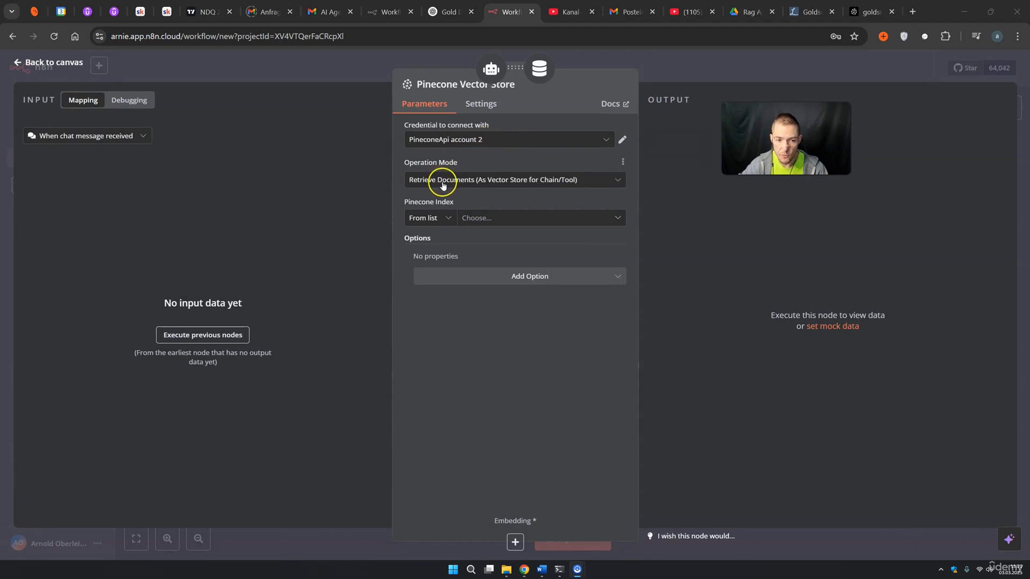
left_click(479, 220)
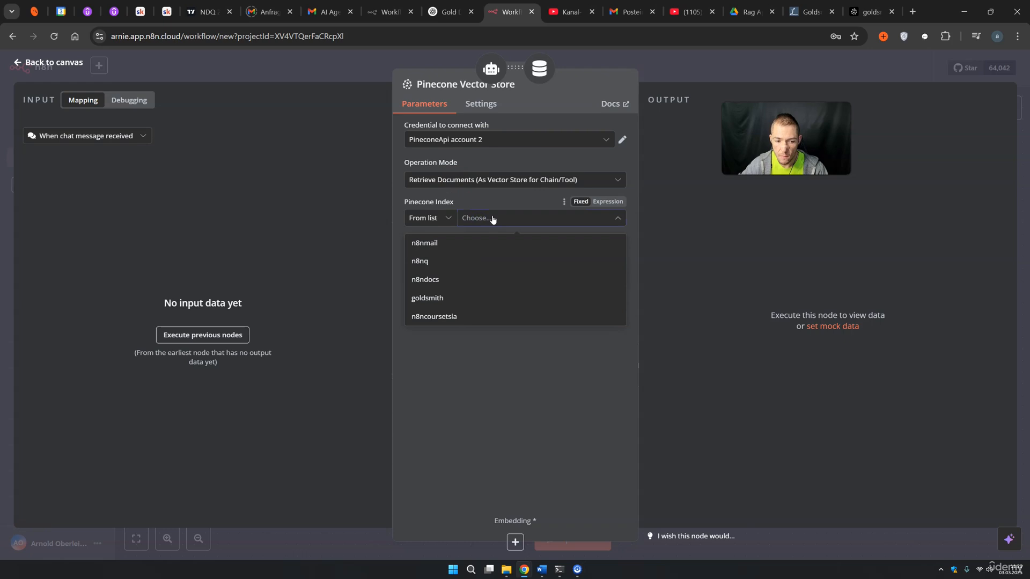
left_click(457, 297)
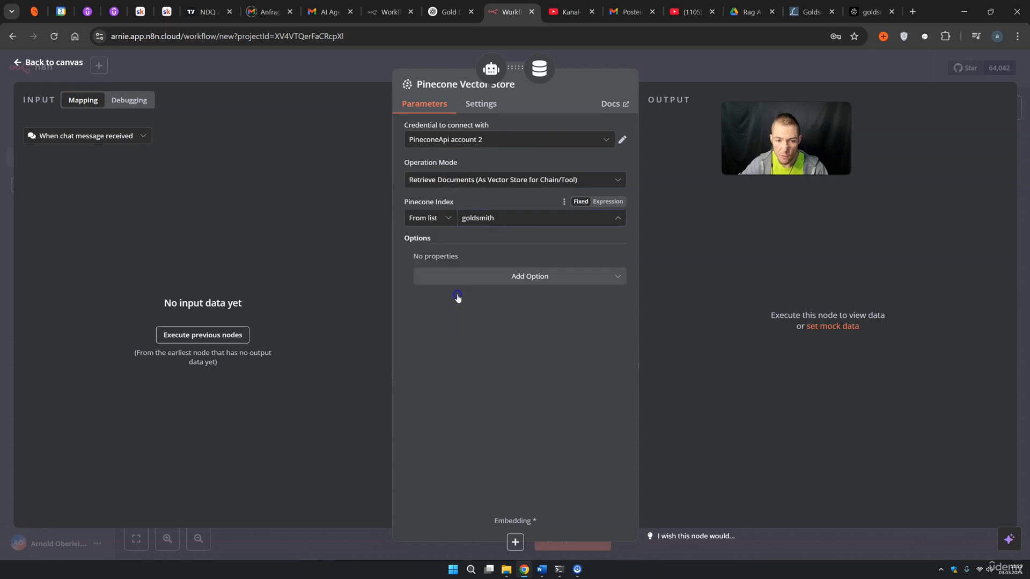
left_click(496, 280)
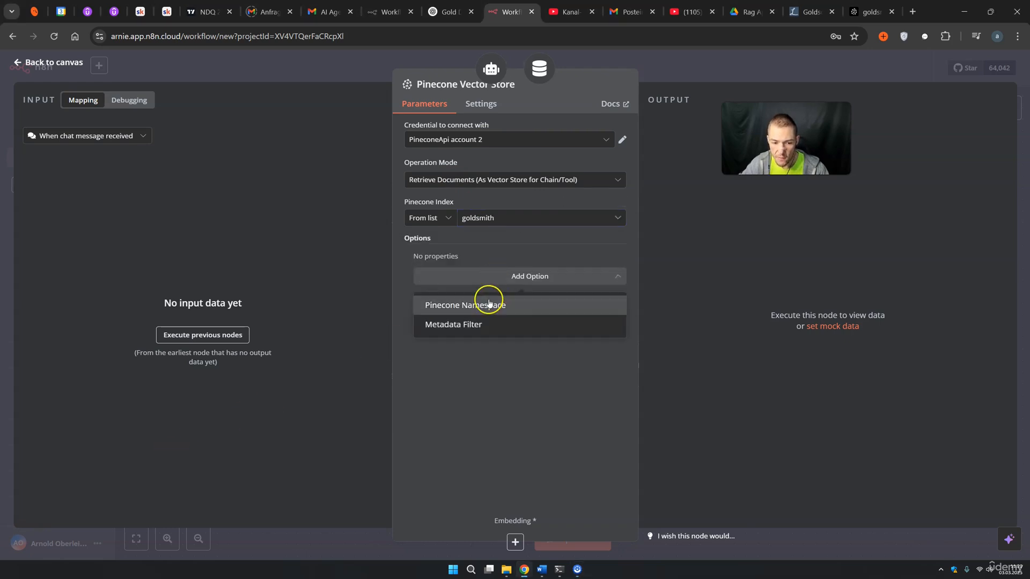
left_click(489, 303)
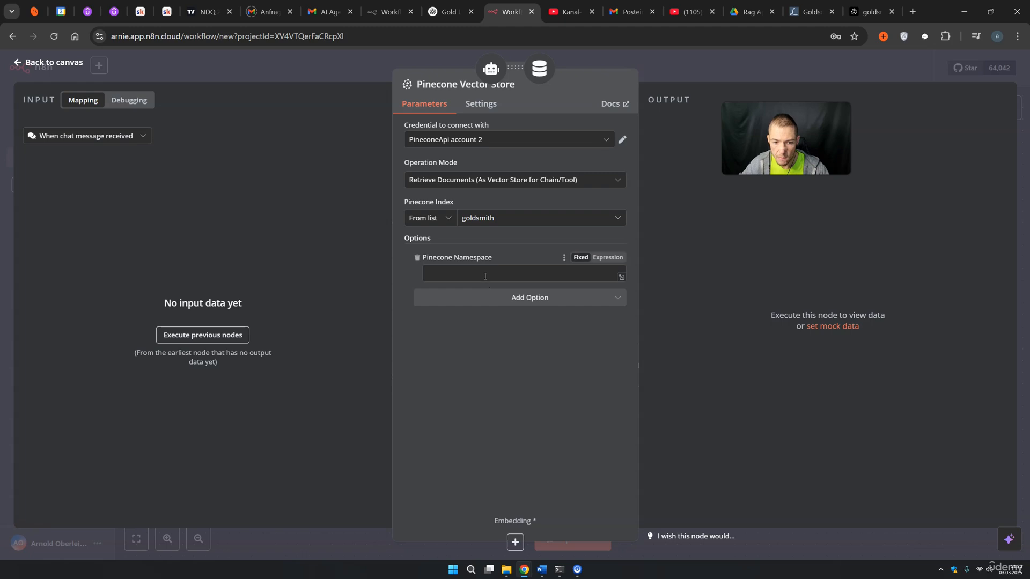
Copy the Q&A namespace name from the Pinecone goldsmith index page
left_click(858, 12)
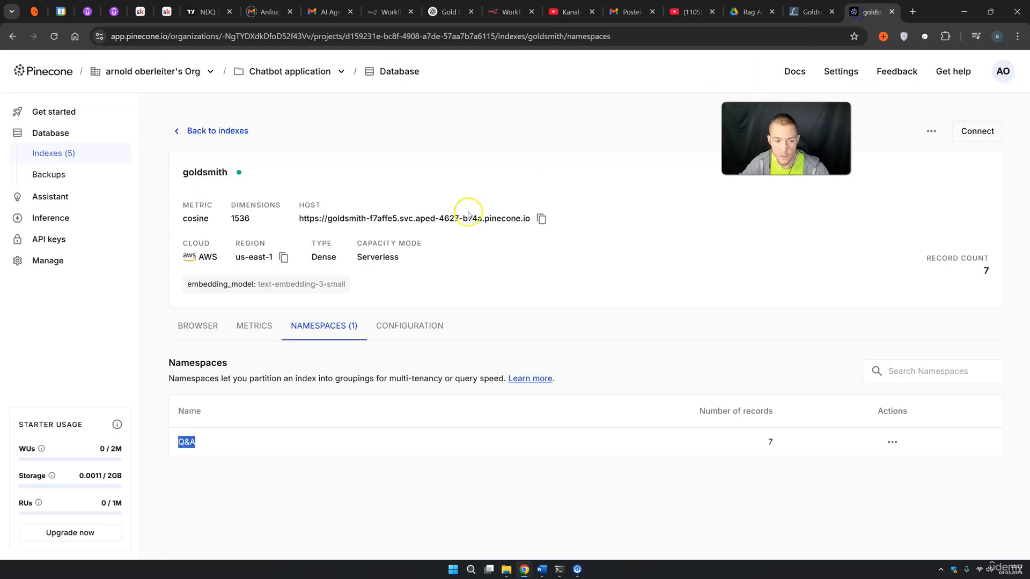
left_click_drag(180, 443, 161, 444)
left_click(236, 448)
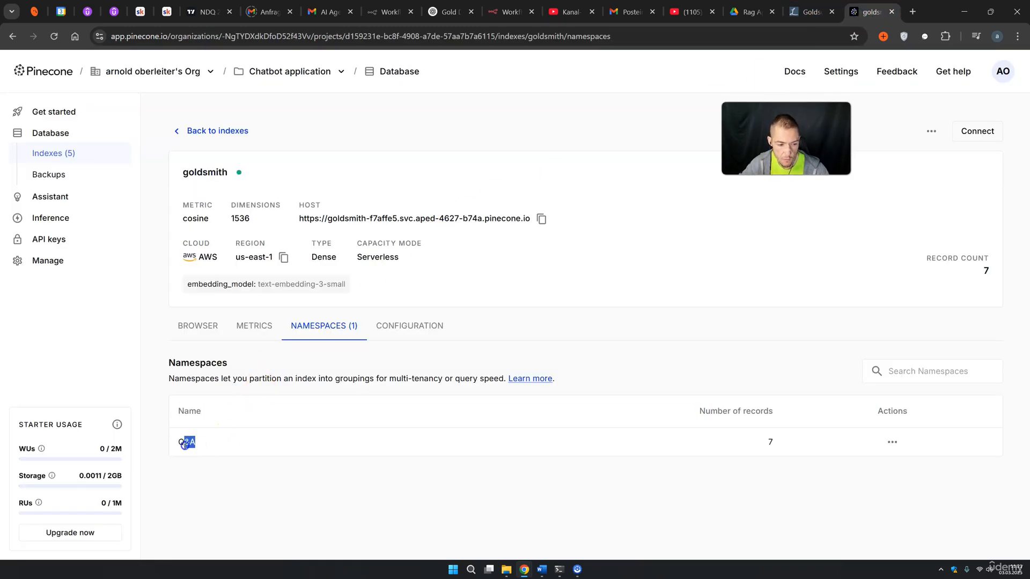
left_click(507, 12)
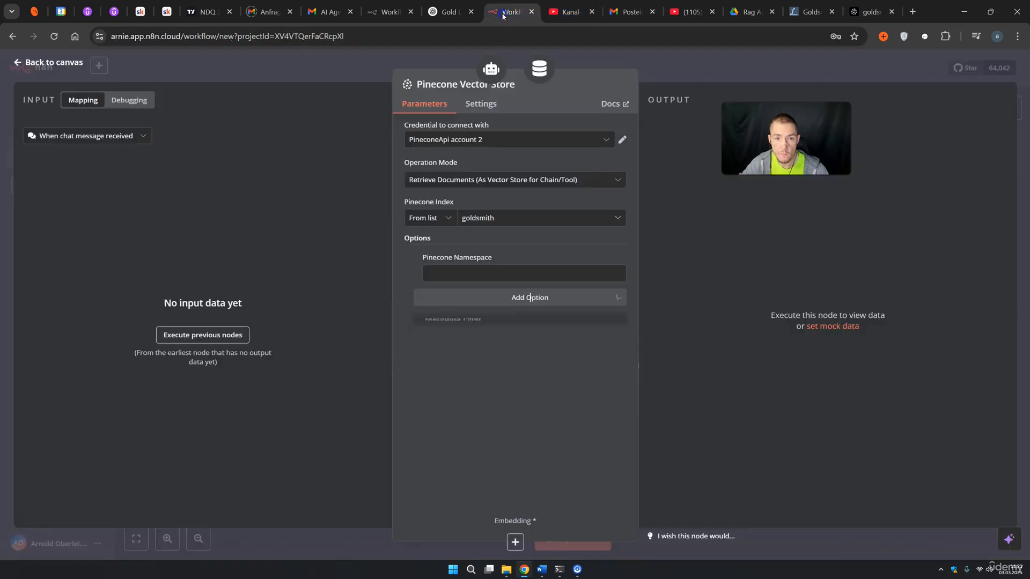
Enter Q&A as the Pinecone namespace and move that node beneath goldsmith_q
left_click(478, 280)
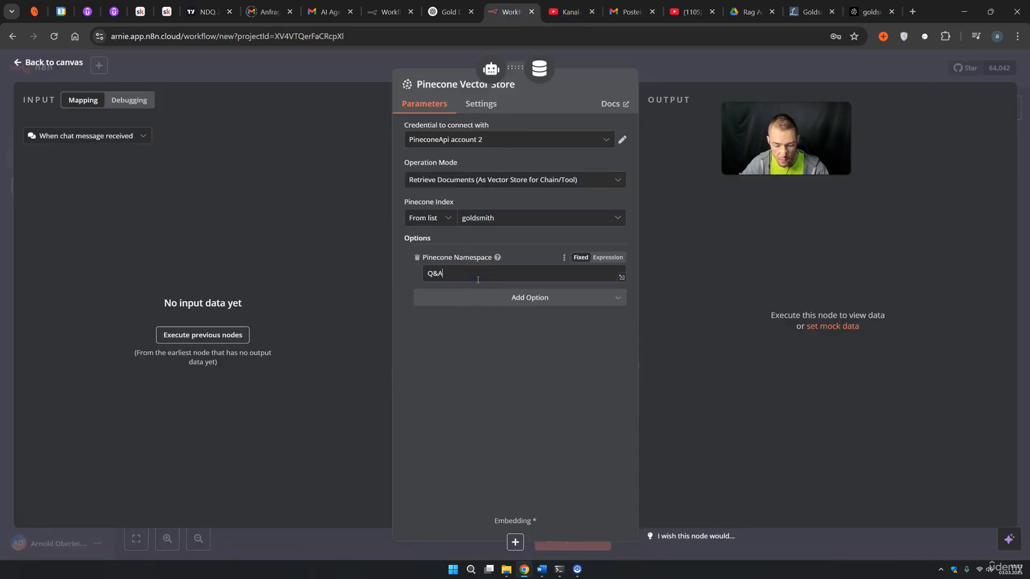
left_click(777, 278)
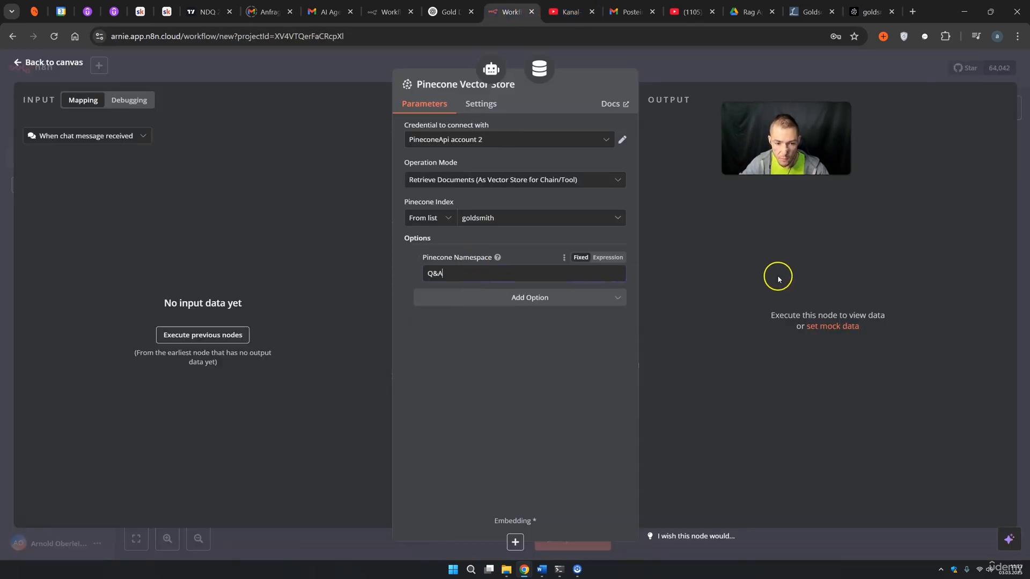
left_click(711, 76)
left_click_drag(807, 365, 489, 485)
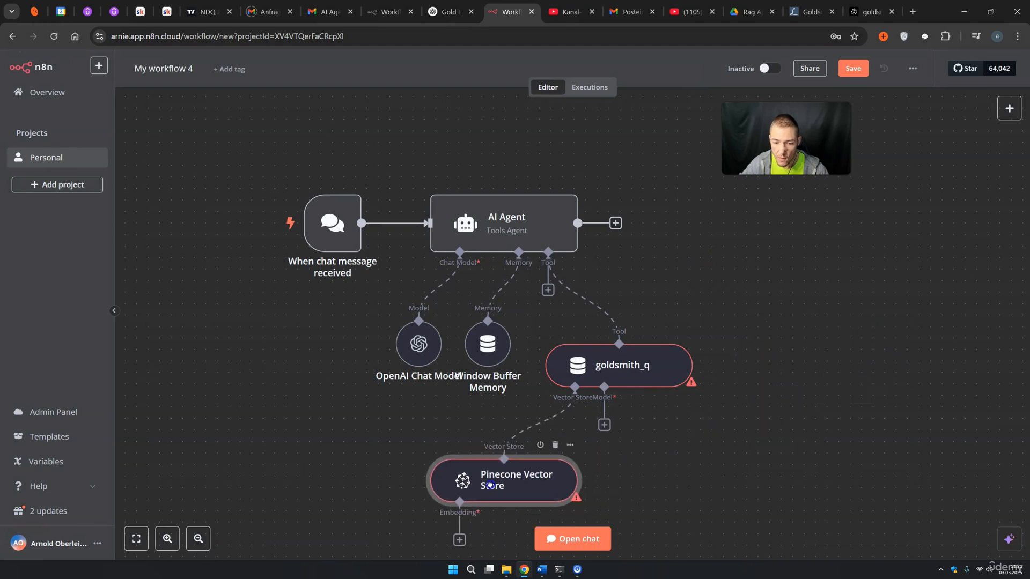
Give goldsmith_q its own OpenAI Chat Model using gpt-4o
left_click(605, 424)
scroll(858, 300, "down", 3)
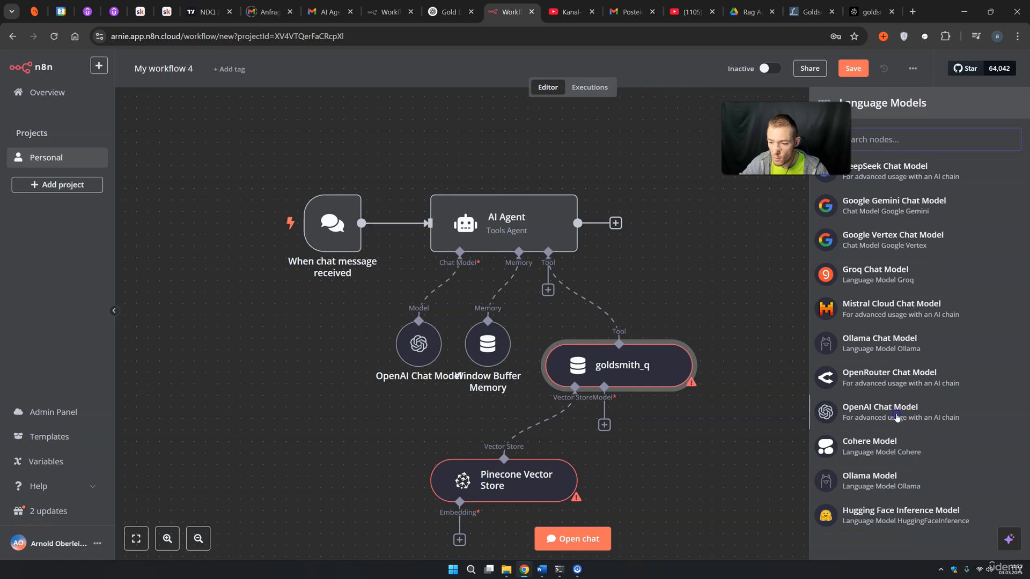
left_click(896, 416)
left_click(484, 179)
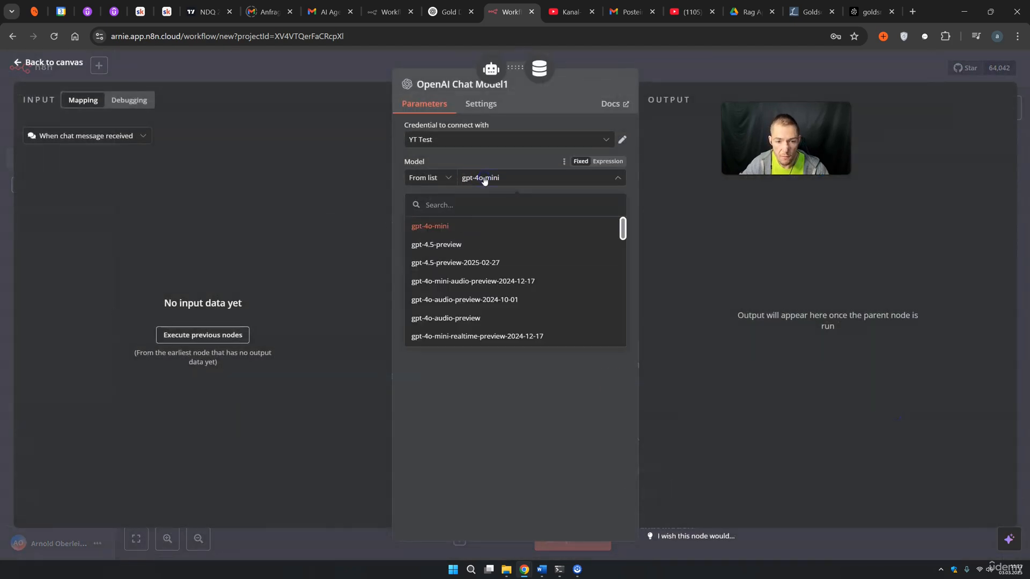
scroll(456, 274, "down", 5)
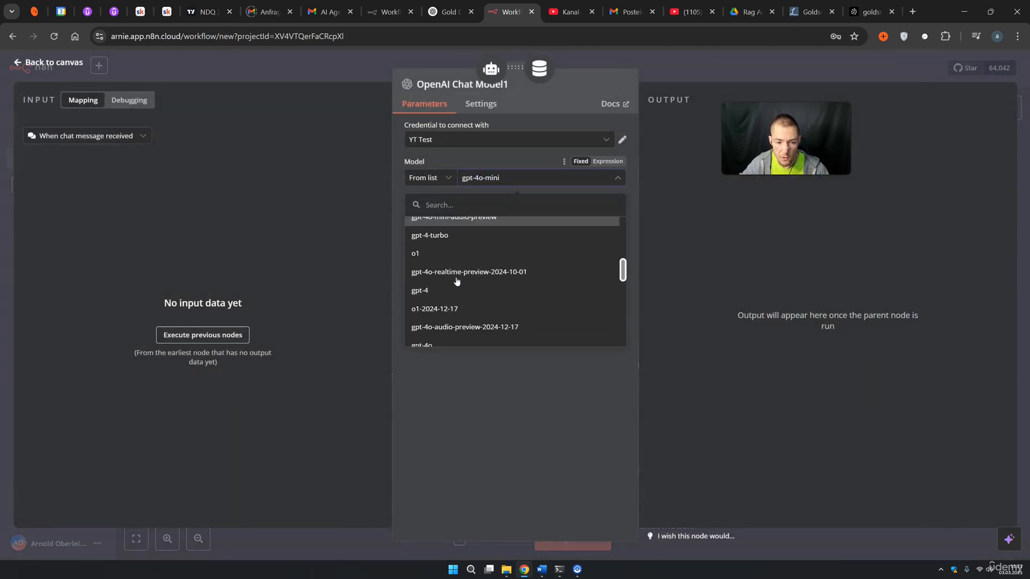
scroll(456, 281, "down", 3)
left_click(452, 288)
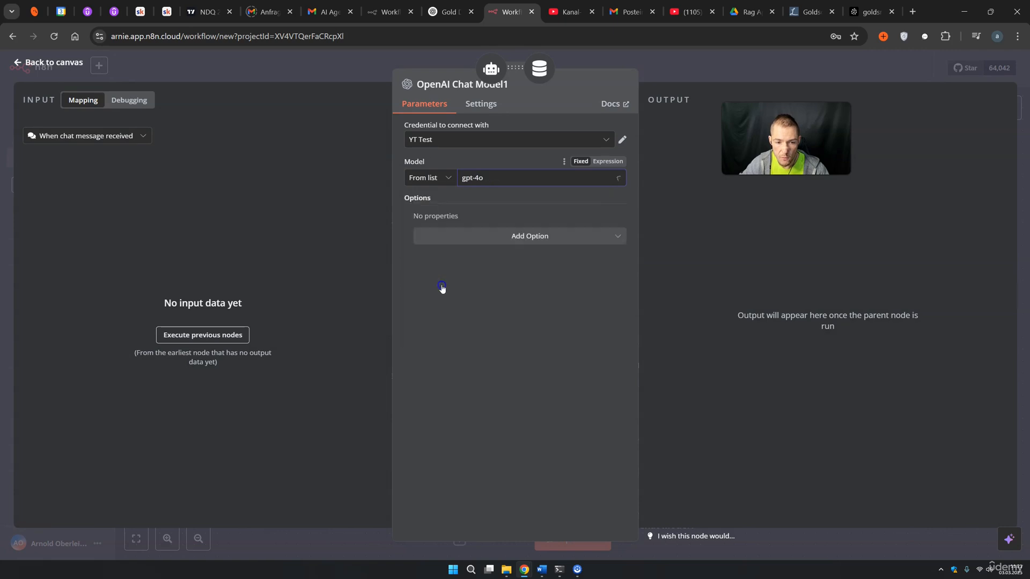
left_click(694, 69)
Attach an Embeddings OpenAI node to the Pinecone Vector Store
scroll(751, 403, "down", 3)
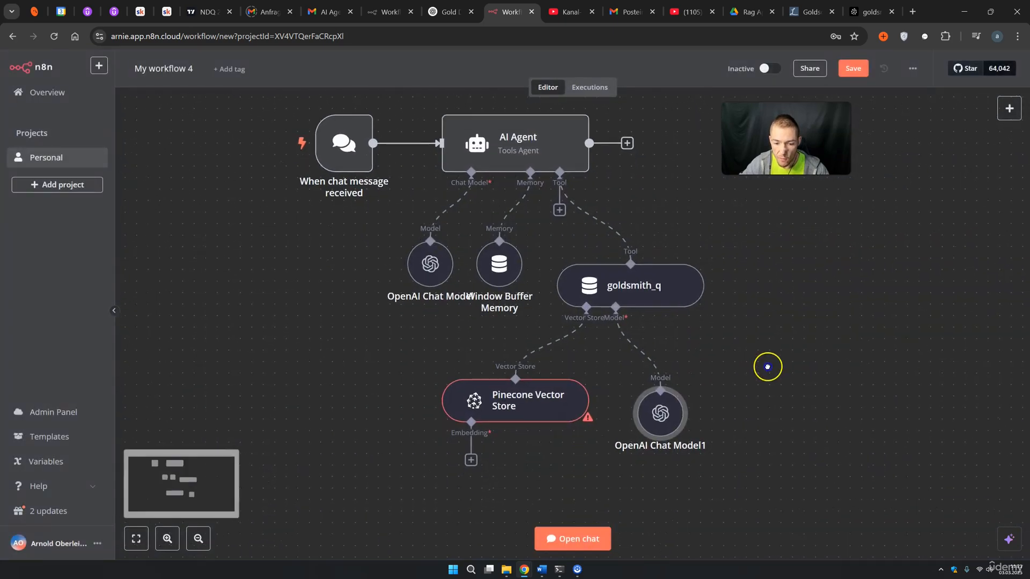
left_click(479, 425)
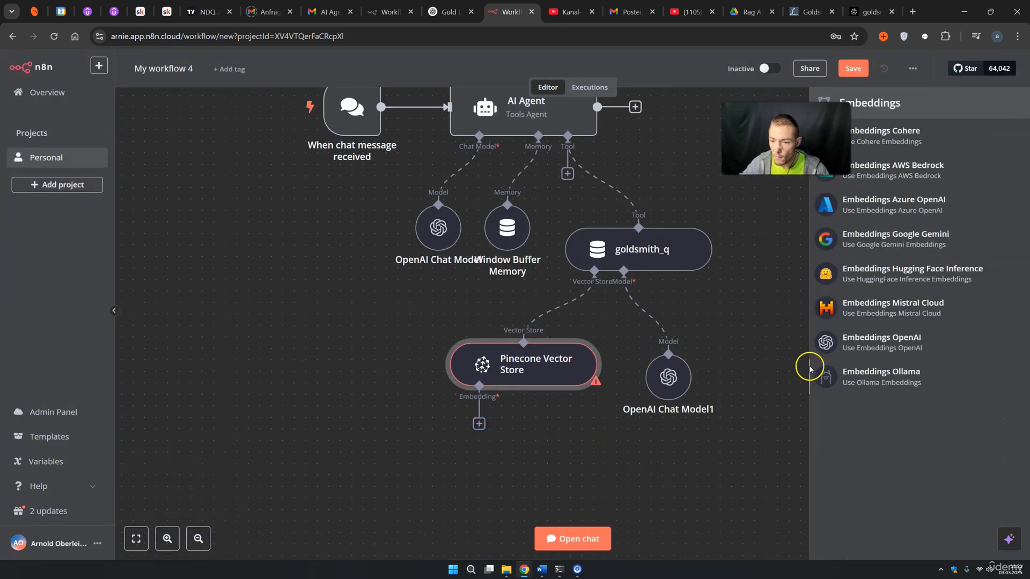
left_click(893, 343)
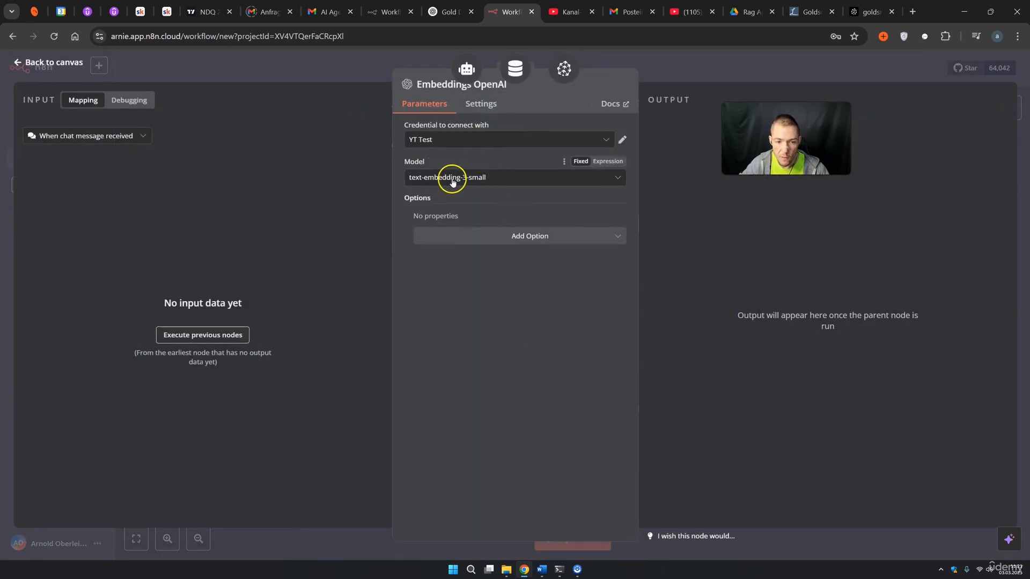
left_click(694, 78)
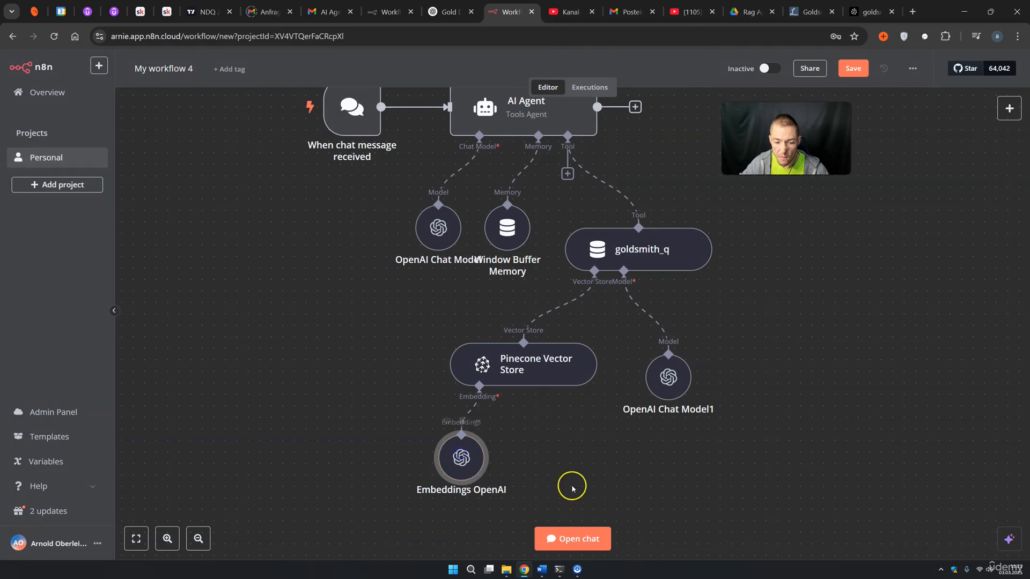
Move goldsmith_q, Pinecone Vector Store, OpenAI Chat Model1 and Embeddings OpenAI closer to the agent
scroll(756, 439, "down", 3)
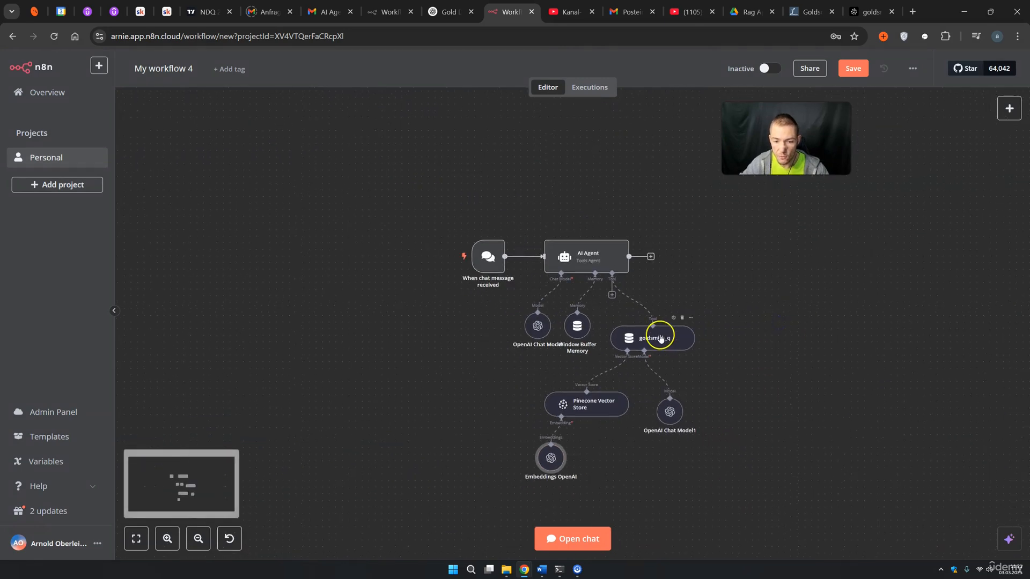
left_click_drag(660, 339, 660, 332)
left_click_drag(610, 397, 622, 373)
left_click_drag(670, 411, 677, 378)
left_click_drag(551, 457, 584, 423)
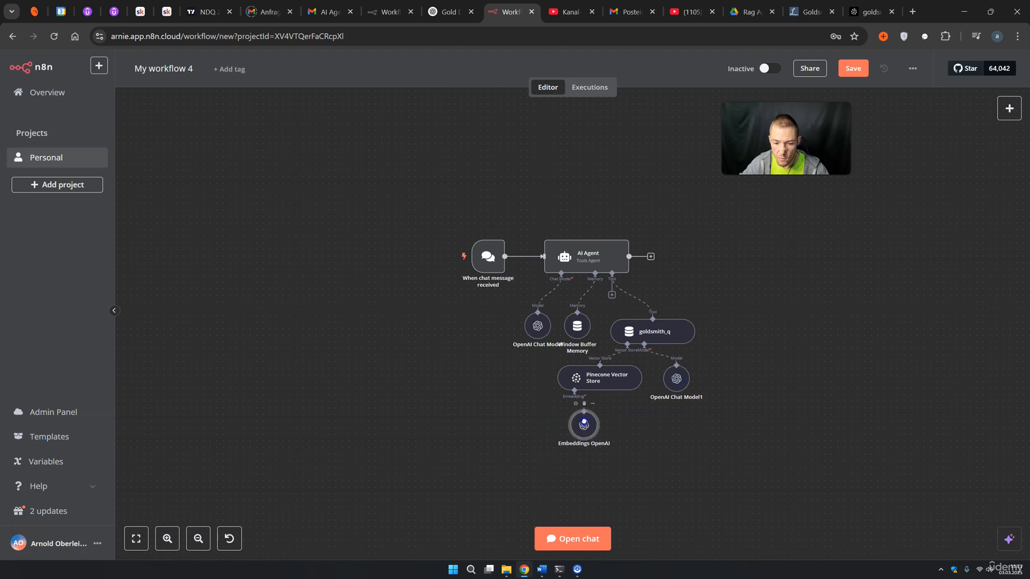
scroll(692, 363, "up", 3)
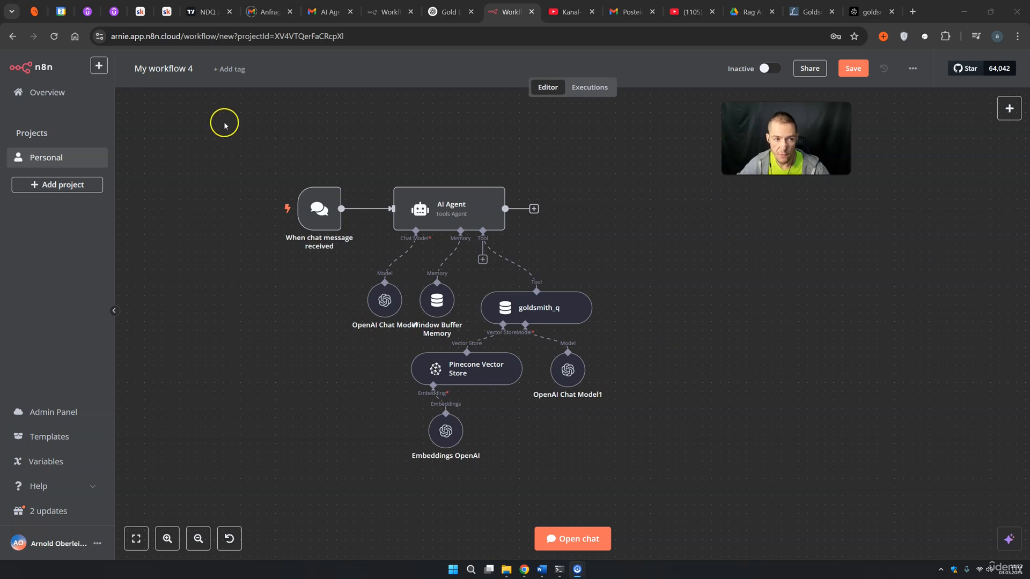
Rename the workflow 'goldsmith rag app' and save it
double_click(178, 74)
left_click_drag(197, 70, 123, 80)
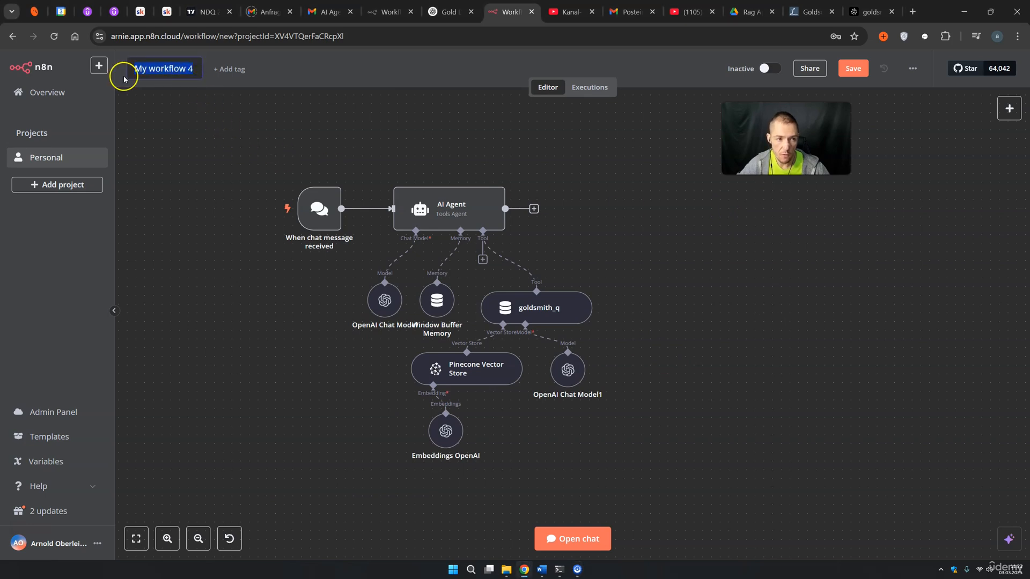
type("goldsmi")
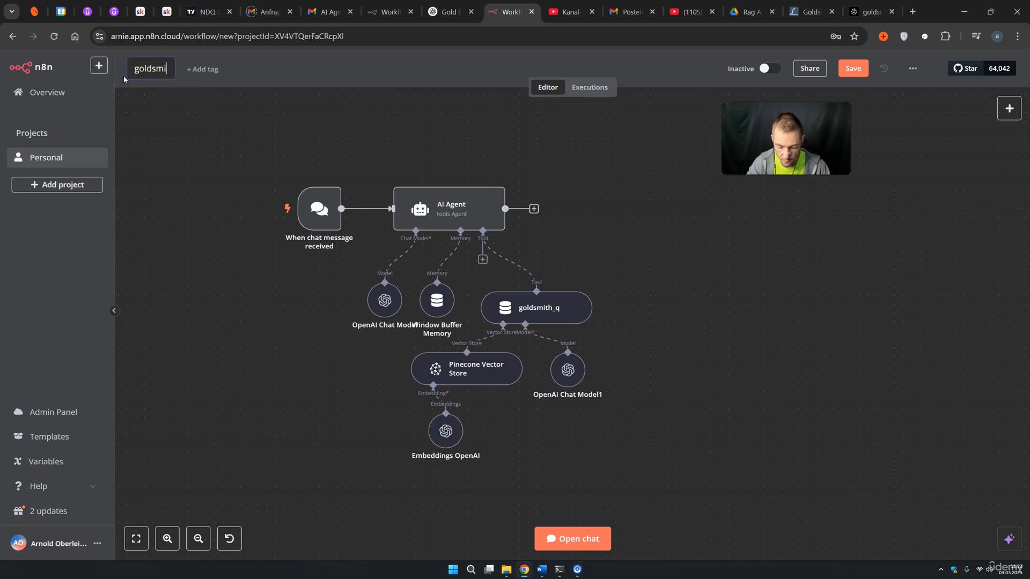
type("th rag app")
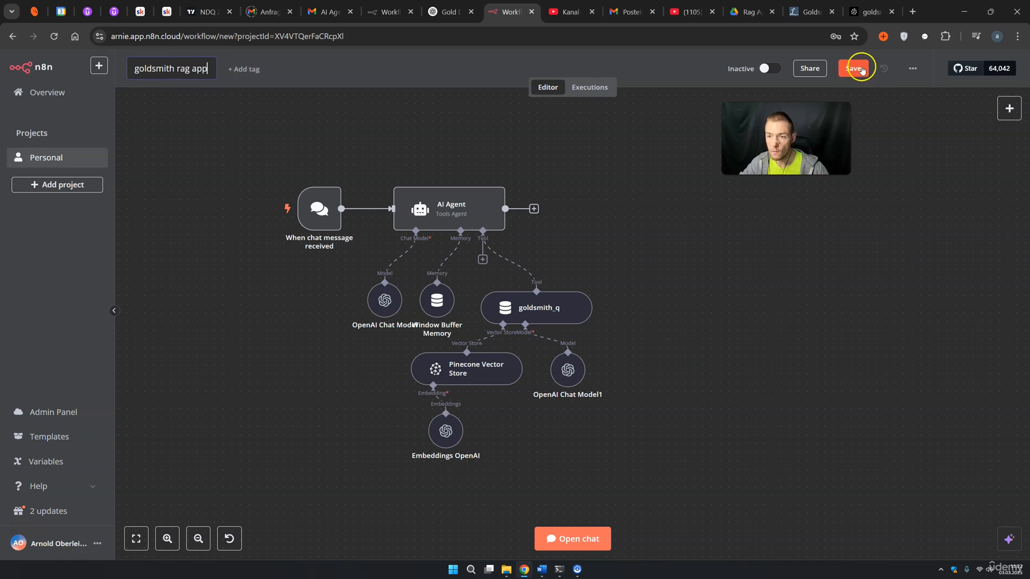
left_click(853, 68)
Send 'hey' in the workflow's test chat
left_click(583, 538)
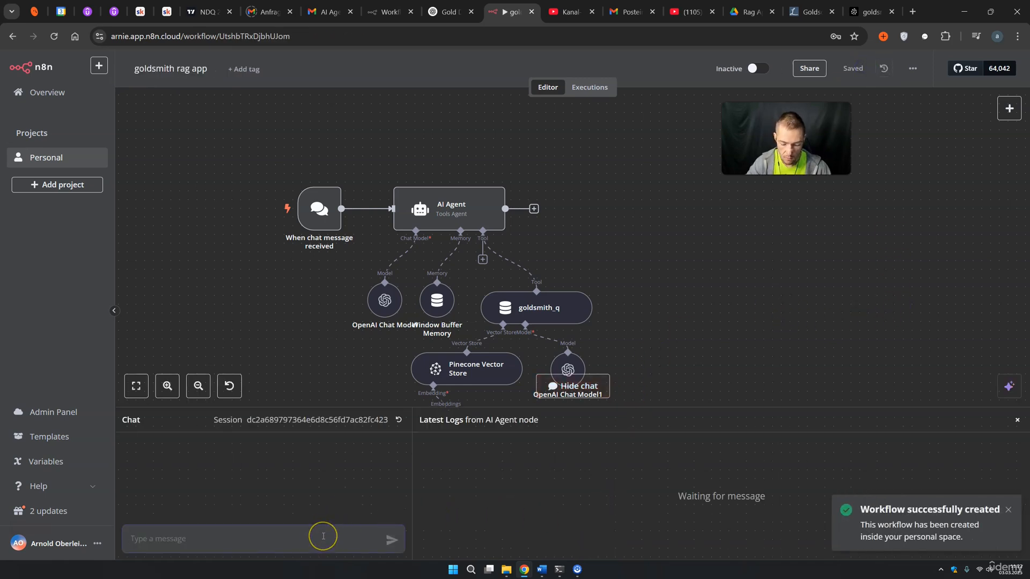
type("hey")
key("Return")
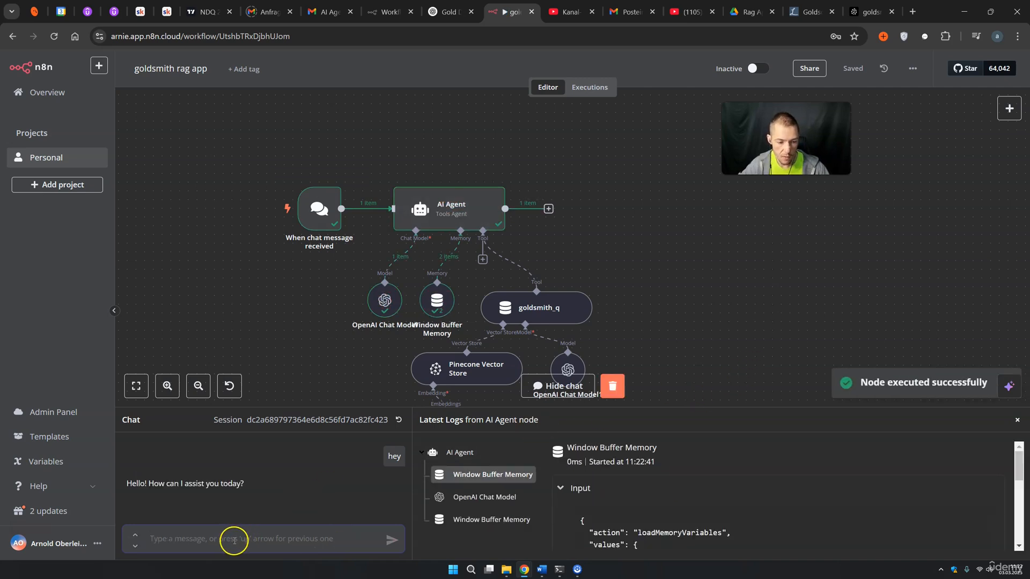
Tell the agent the user's name, then ask 'what is my name' to test memory
type("my name is")
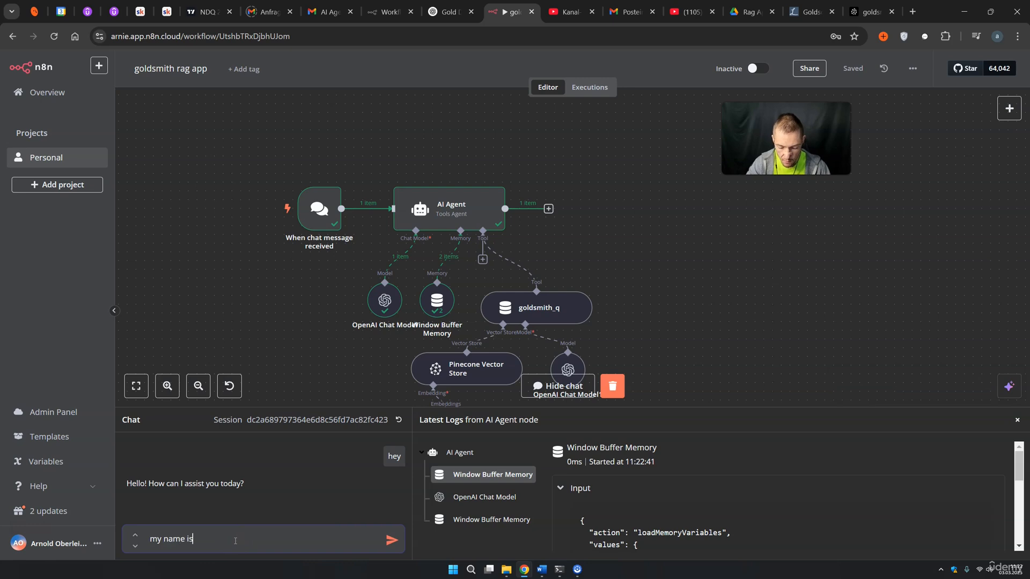
type(" arnie")
key("Return")
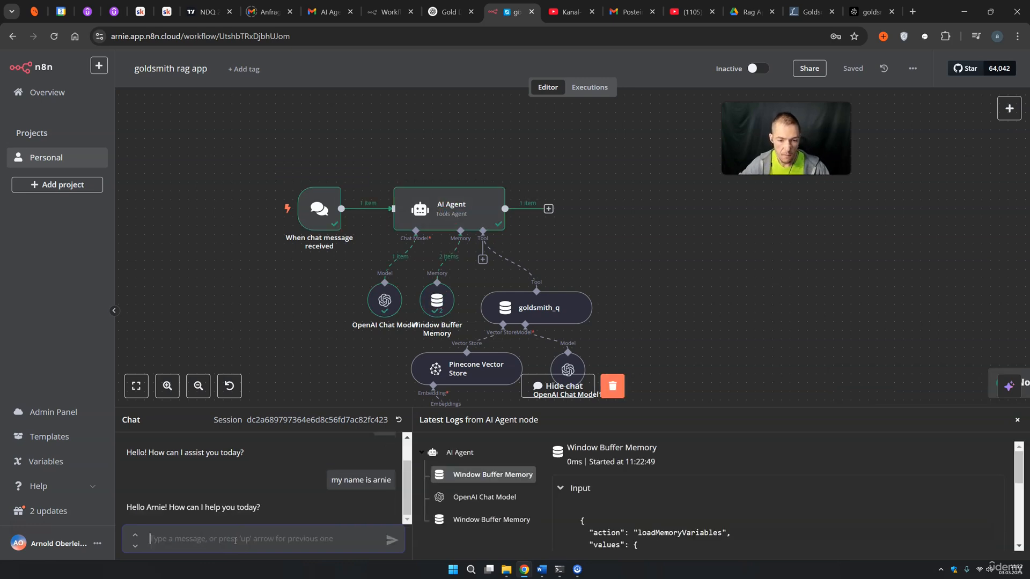
left_click(250, 536)
type("w")
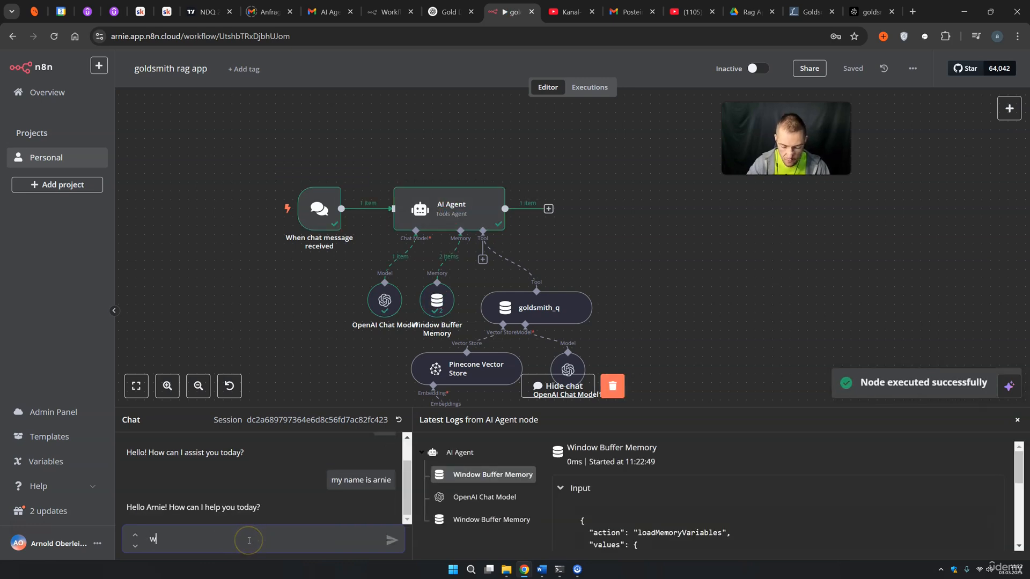
type("hat is my name")
key("Return")
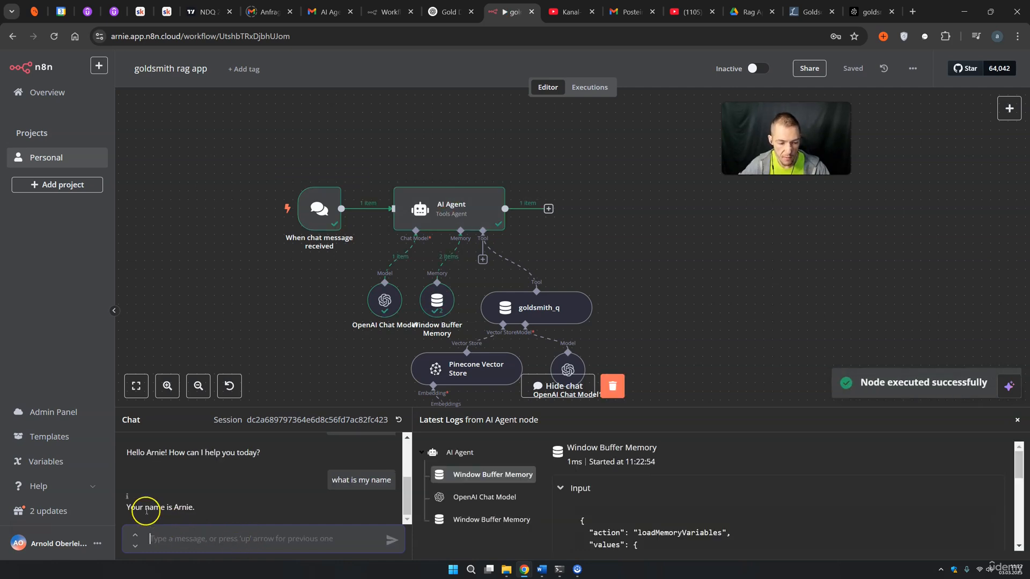
left_click_drag(144, 508, 195, 508)
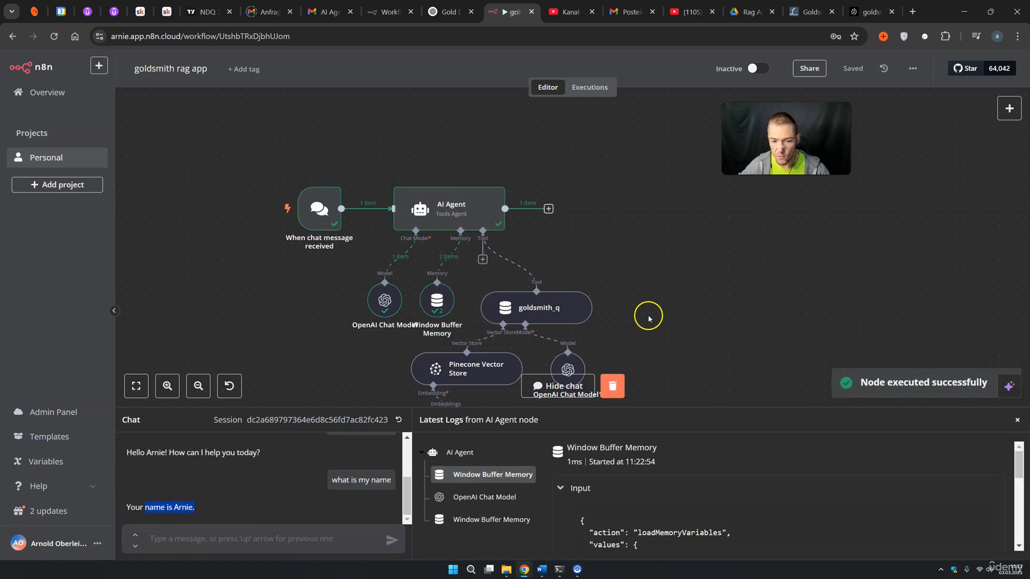
Copy the online orders question from the FAQ notes and send it in the chat
left_click_drag(710, 324, 653, 253)
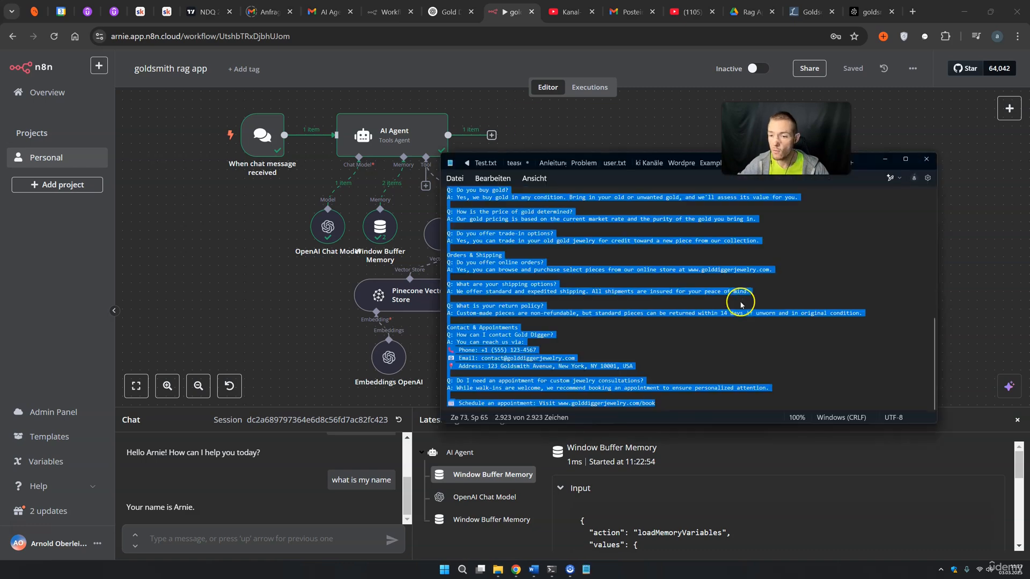
left_click(636, 262)
scroll(608, 262, "up", 5)
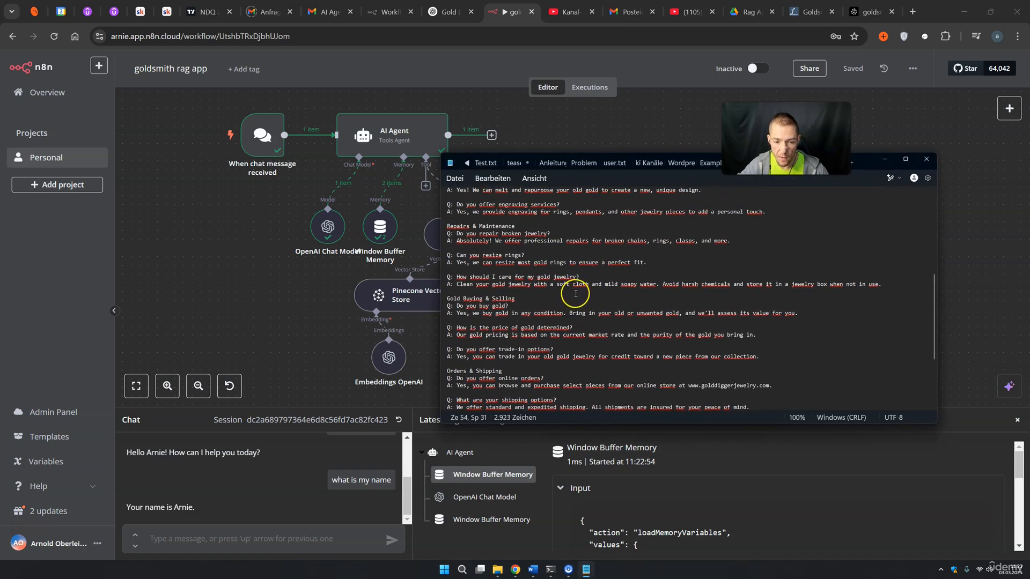
left_click_drag(458, 378, 536, 376)
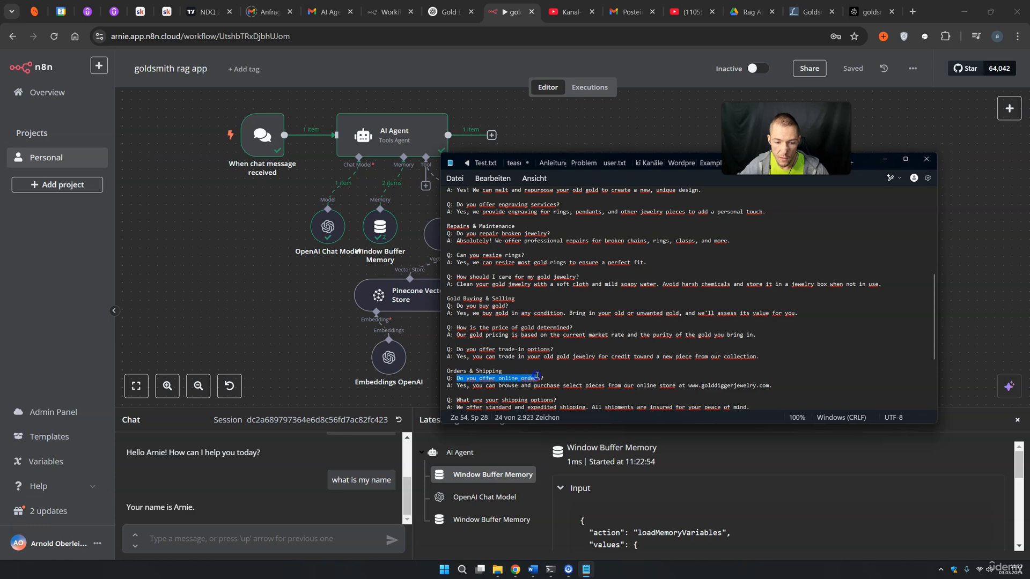
left_click(153, 537)
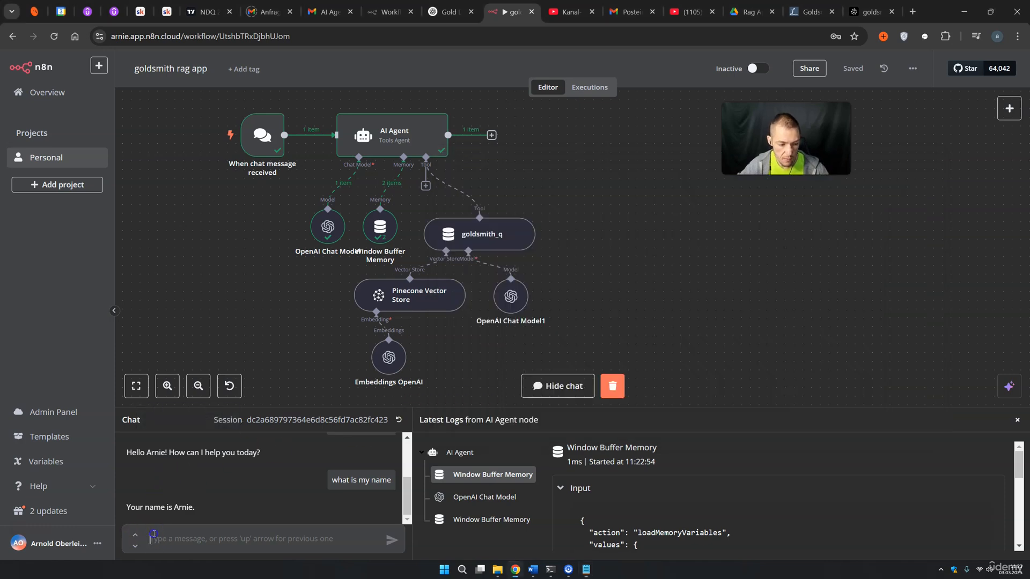
type("Do you offer online orders")
left_click(392, 539)
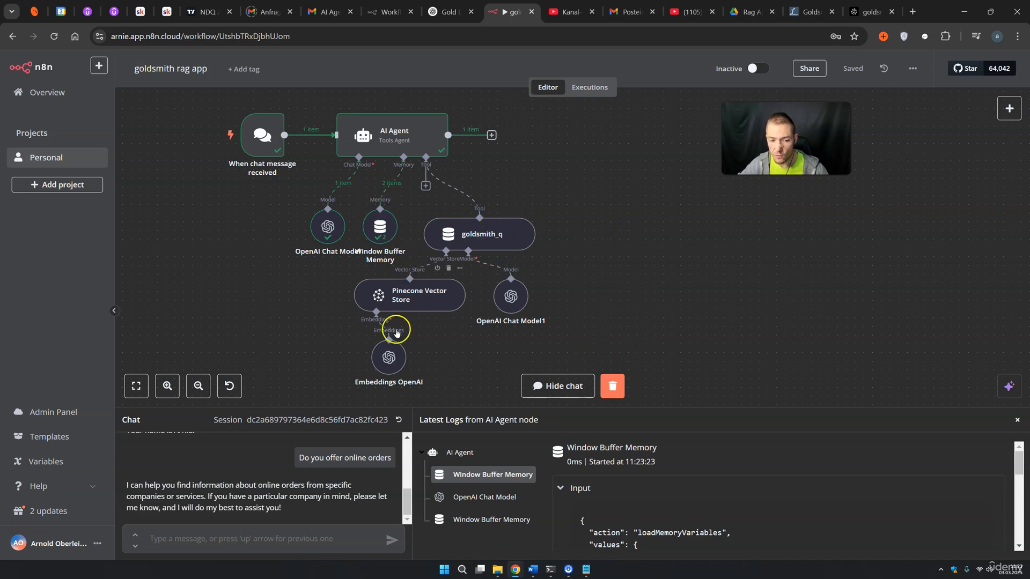
Add a System Message expression making the agent Gold Digger's assistant that answers via goldsmith_q
double_click(413, 147)
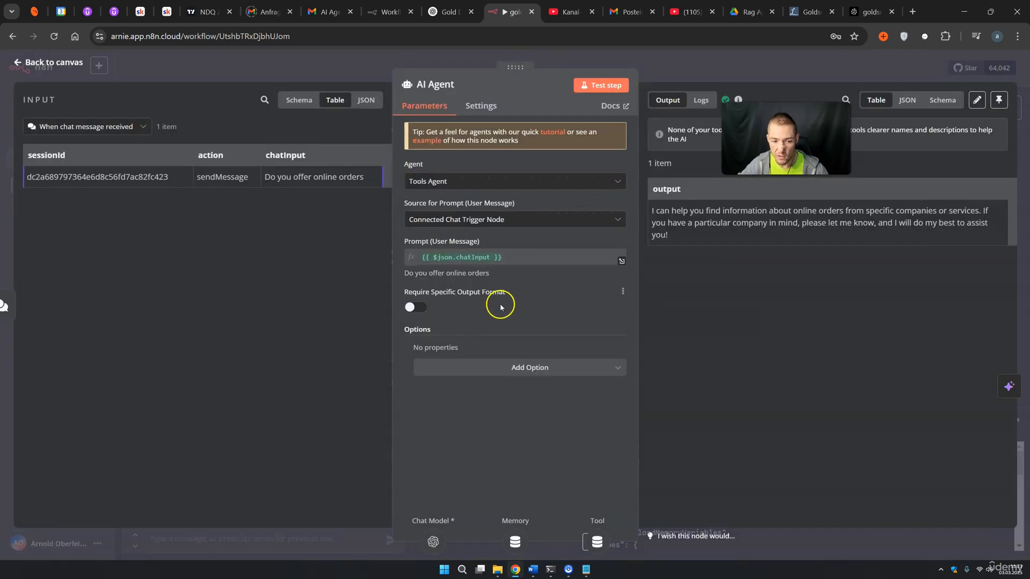
left_click(518, 367)
left_click(486, 395)
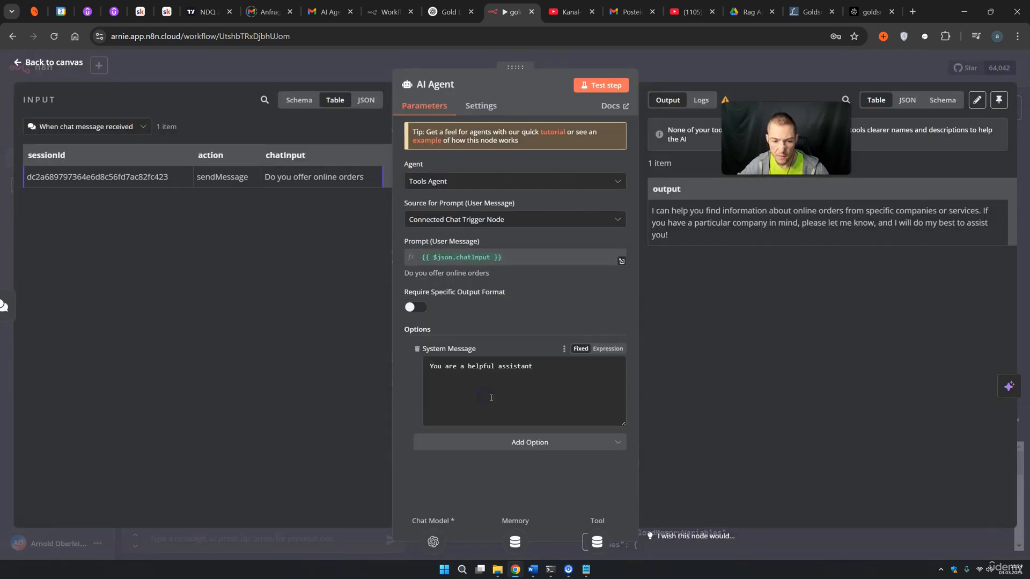
left_click(608, 349)
left_click(620, 367)
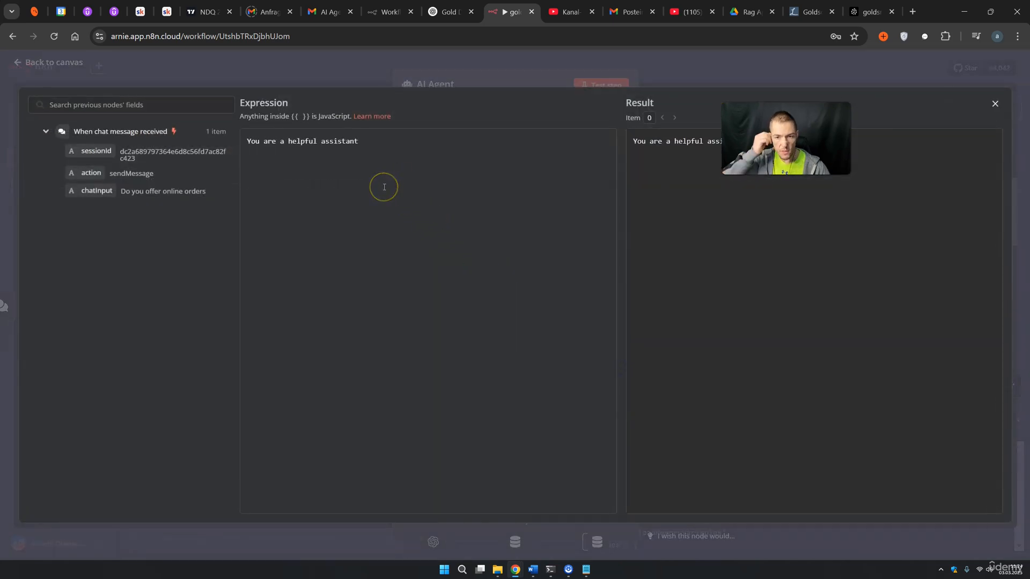
key("ctrl+a")
type("## Role: You are a friendly assistant for a goldsmith named **Gold Digger**.  ## Task: You answer questions about the business.  ## Details: You have access to various tools, which you use correctly.  ## Tools: - **goldsmith_q**   Use this tool to answer questions with knowledge about the company.")
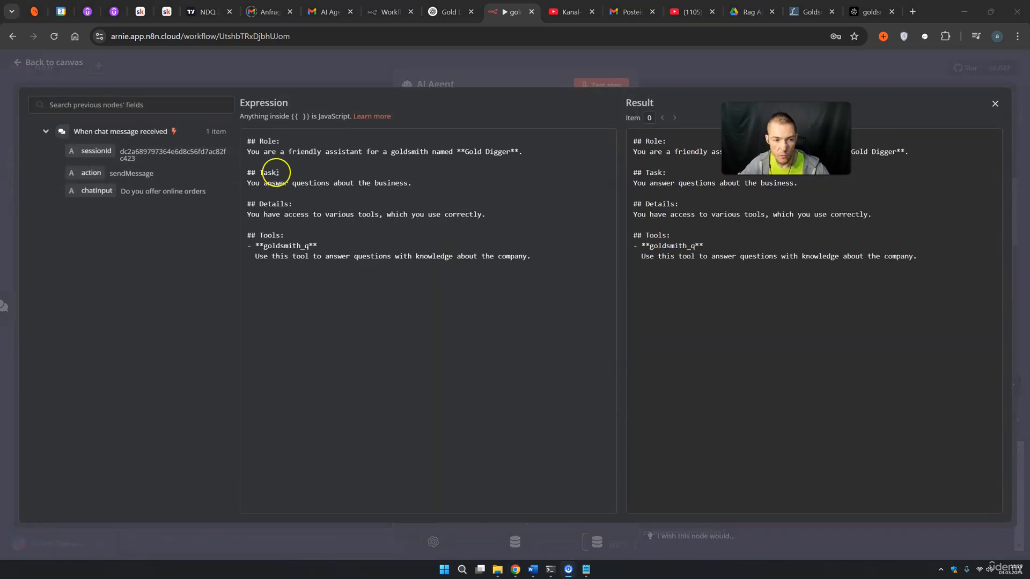
left_click_drag(271, 152, 363, 152)
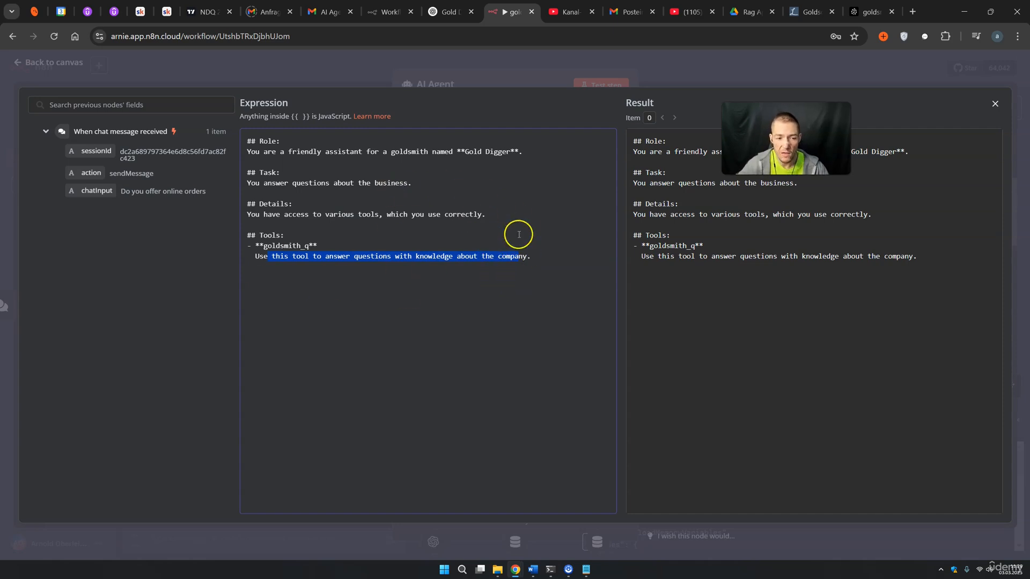
left_click(721, 75)
Save the workflow and reset the test chat to a fresh, empty session, with the FAQ notes alongside
left_click(719, 72)
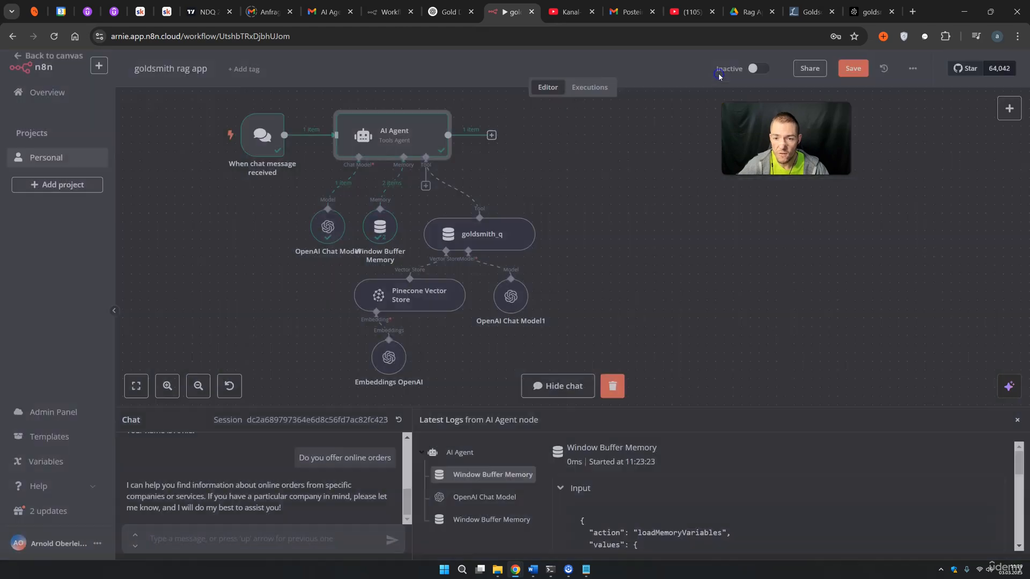
left_click(852, 68)
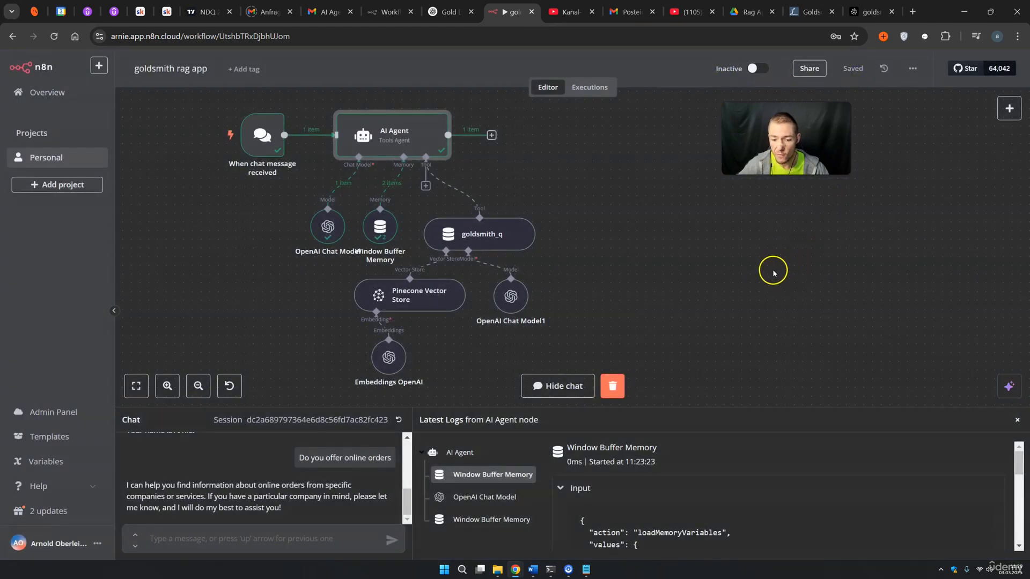
left_click(399, 419)
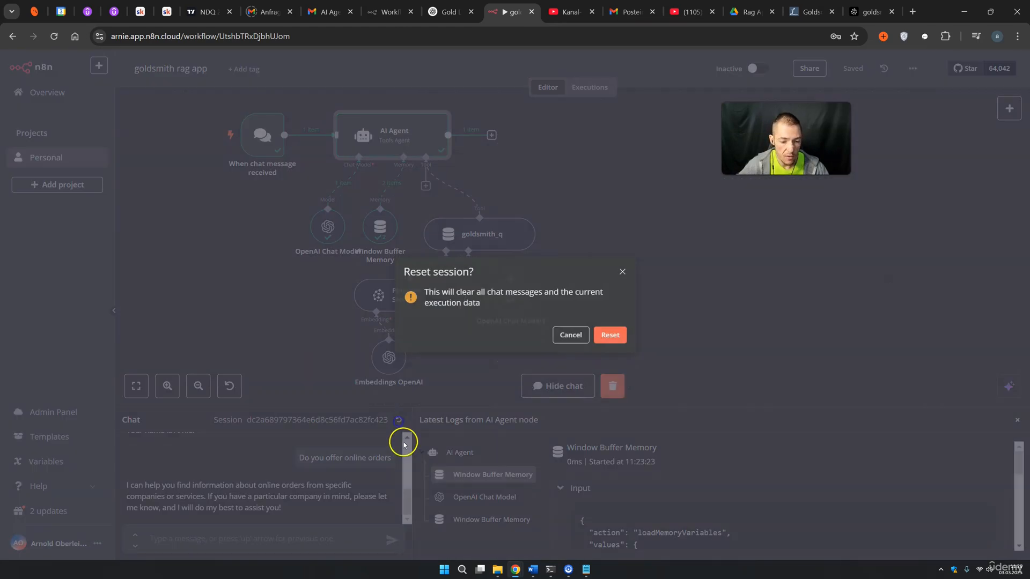
left_click(615, 335)
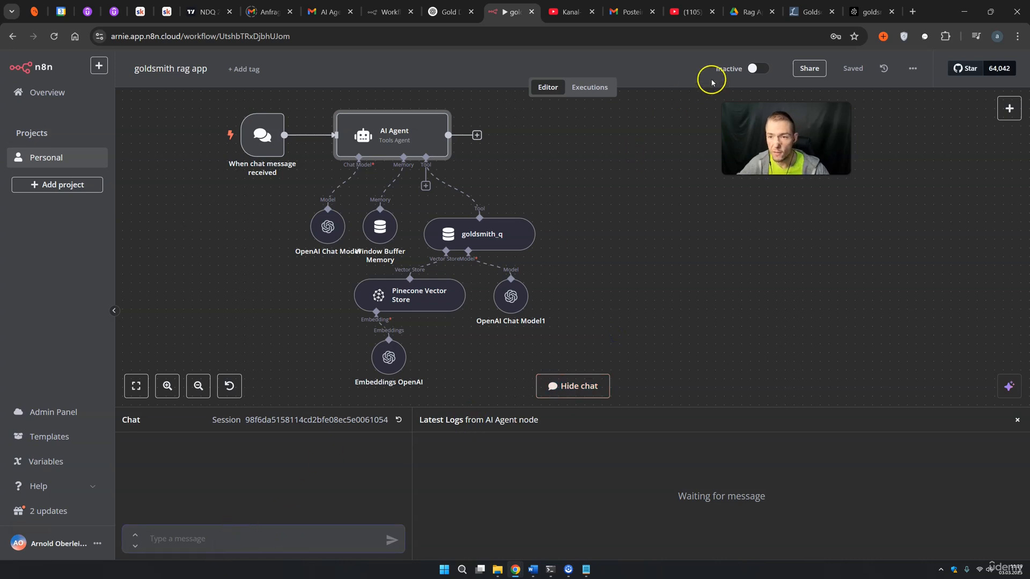
left_click(590, 571)
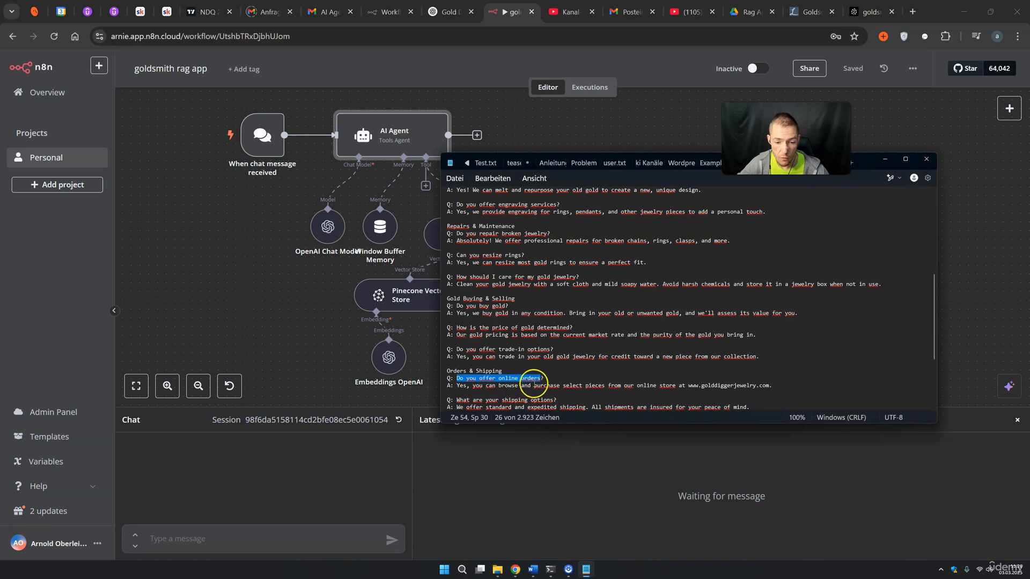
left_click(238, 538)
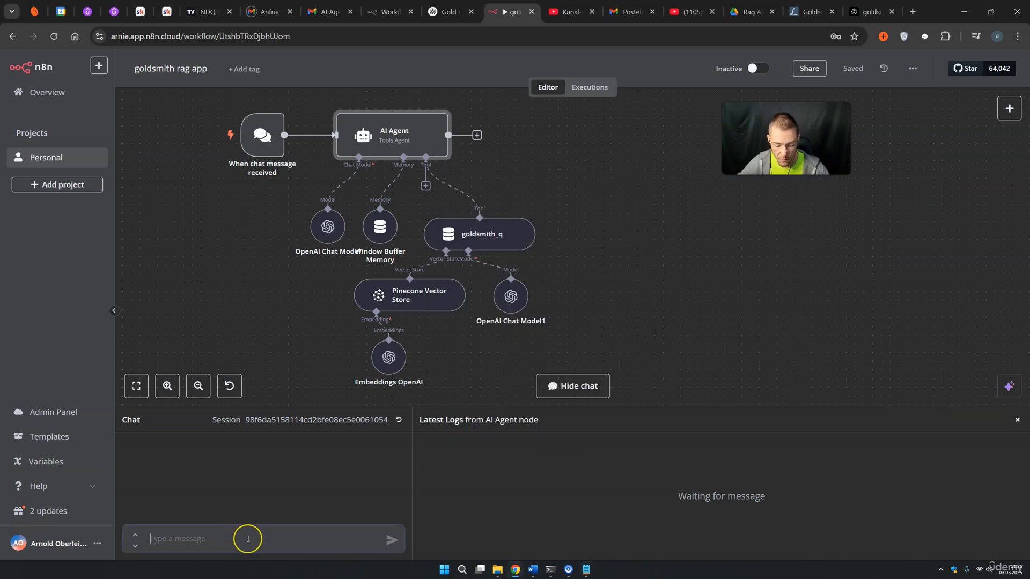
Resend the online orders question and compare the agent's answer with the FAQ file
type("Do you offer online orders")
key("Return")
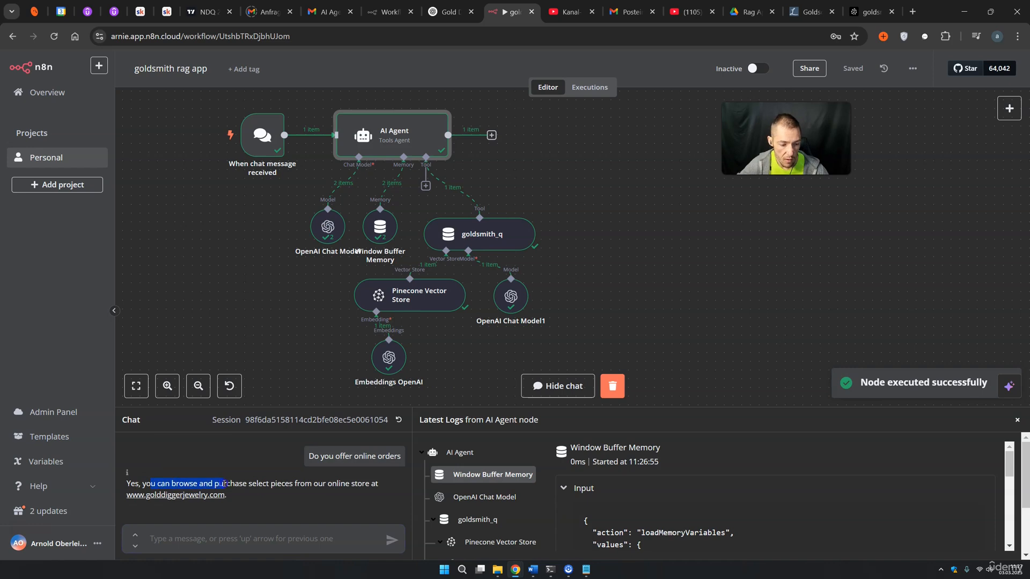
left_click_drag(256, 485, 289, 485)
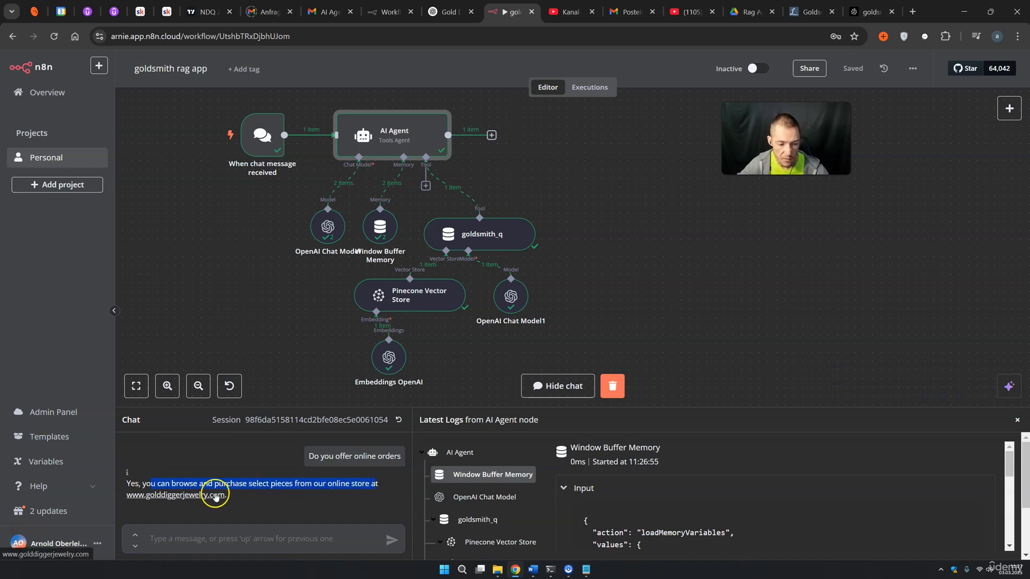
left_click(585, 570)
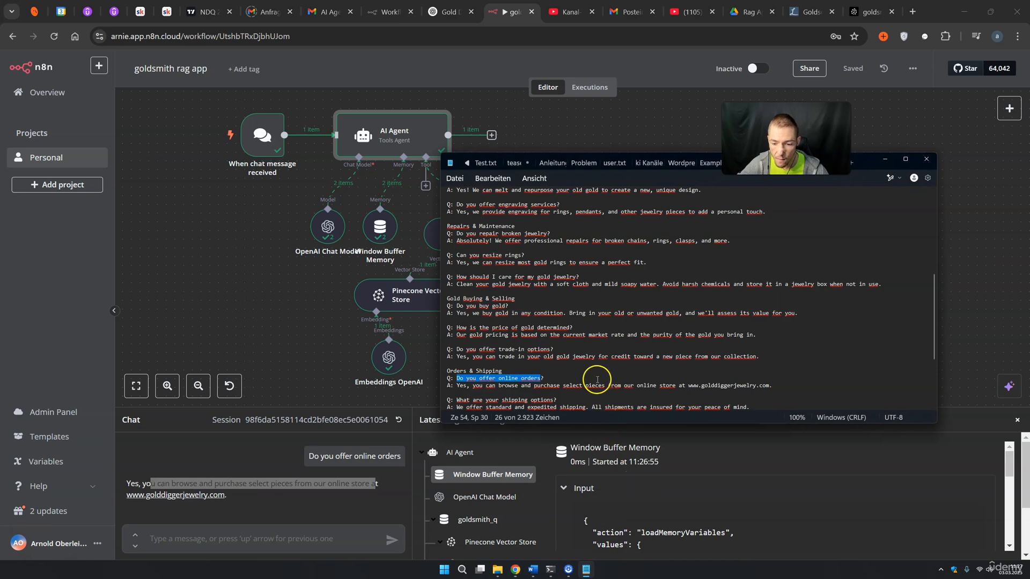
left_click_drag(479, 390, 578, 386)
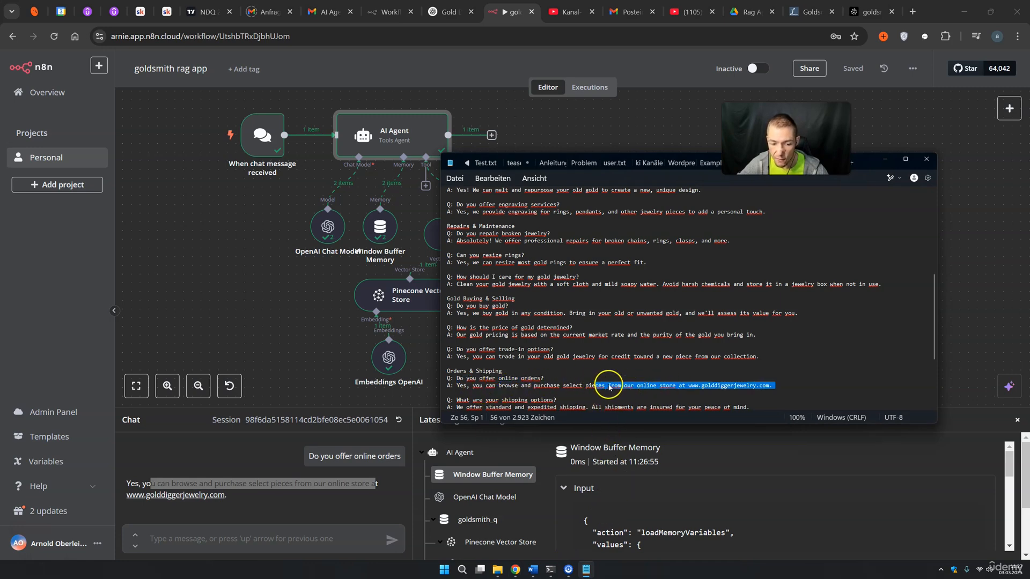
scroll(609, 387, "down", 5)
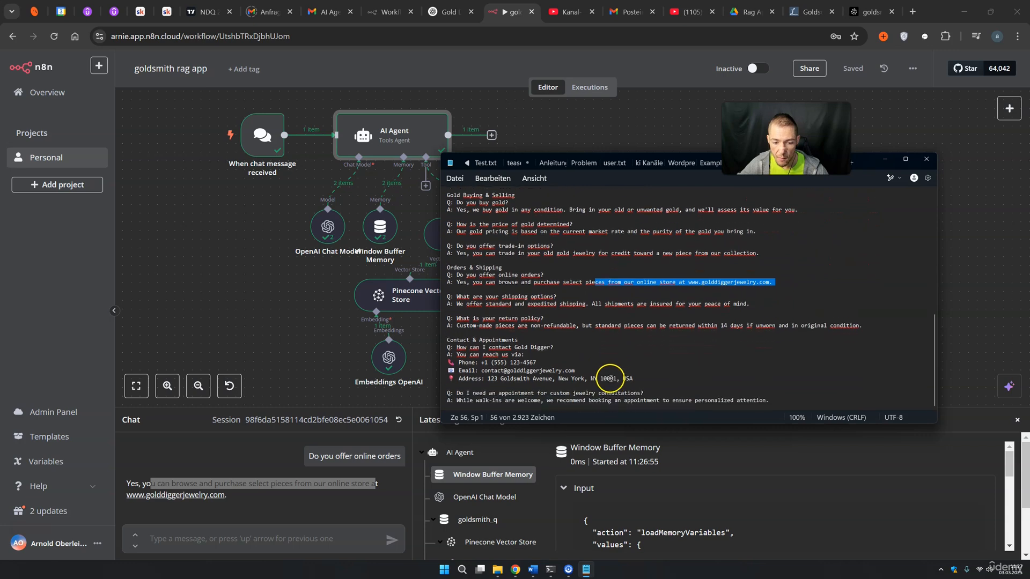
left_click_drag(457, 313, 505, 313)
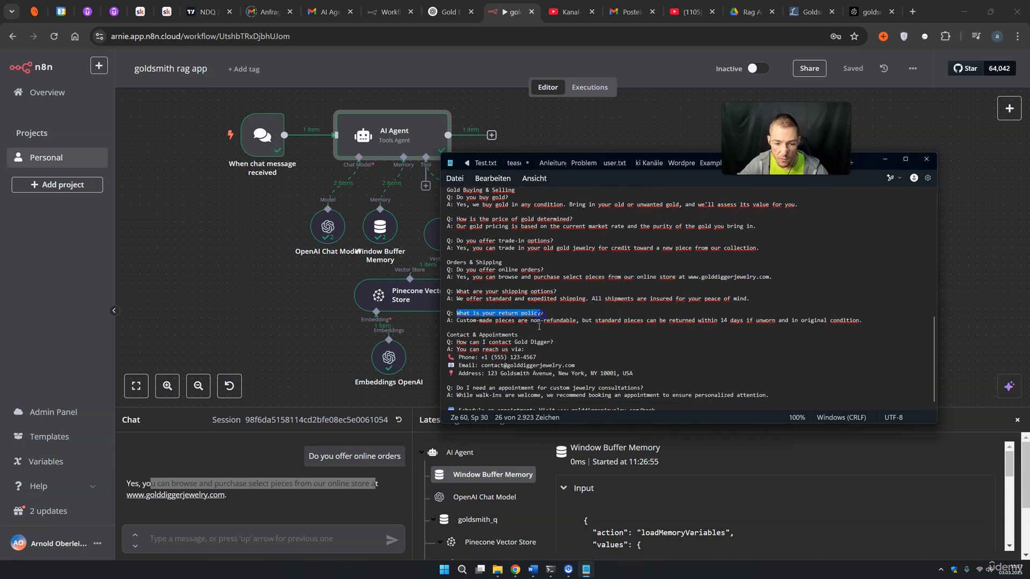
Ask the chat about the return policy and compare its reply with the FAQ answer
left_click(191, 536)
type("What is your return policy")
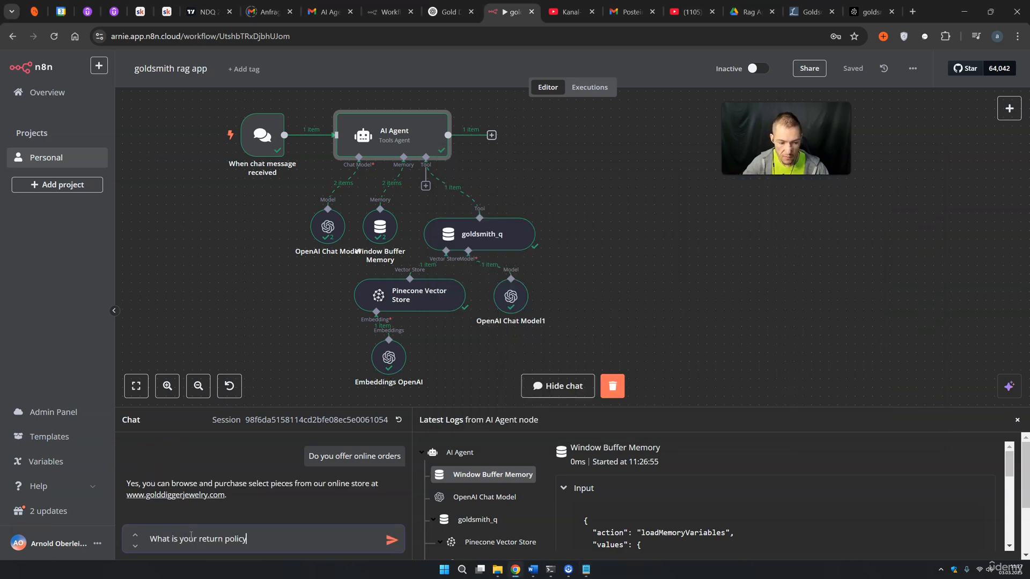
key("Return")
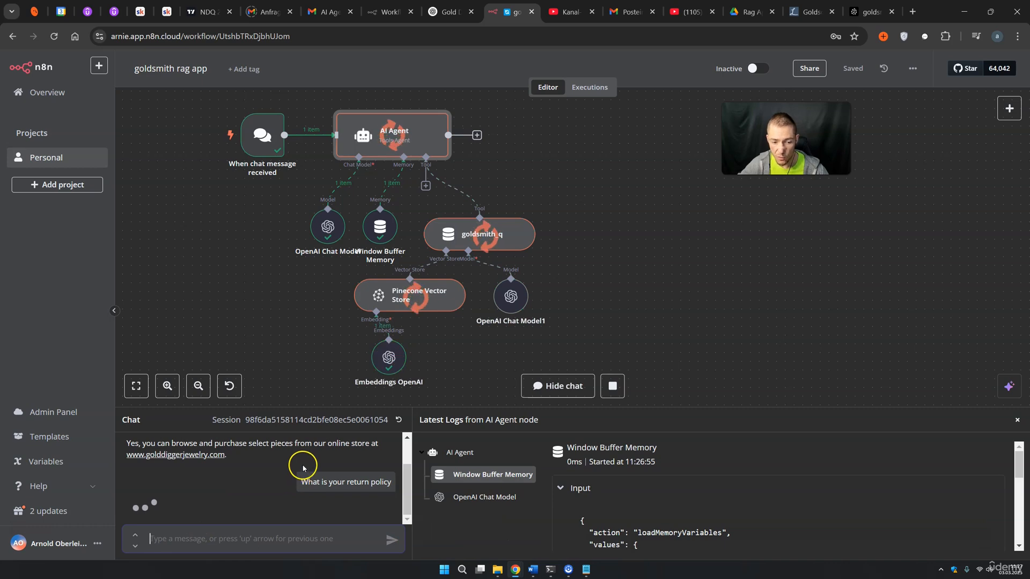
key("alt+Tab")
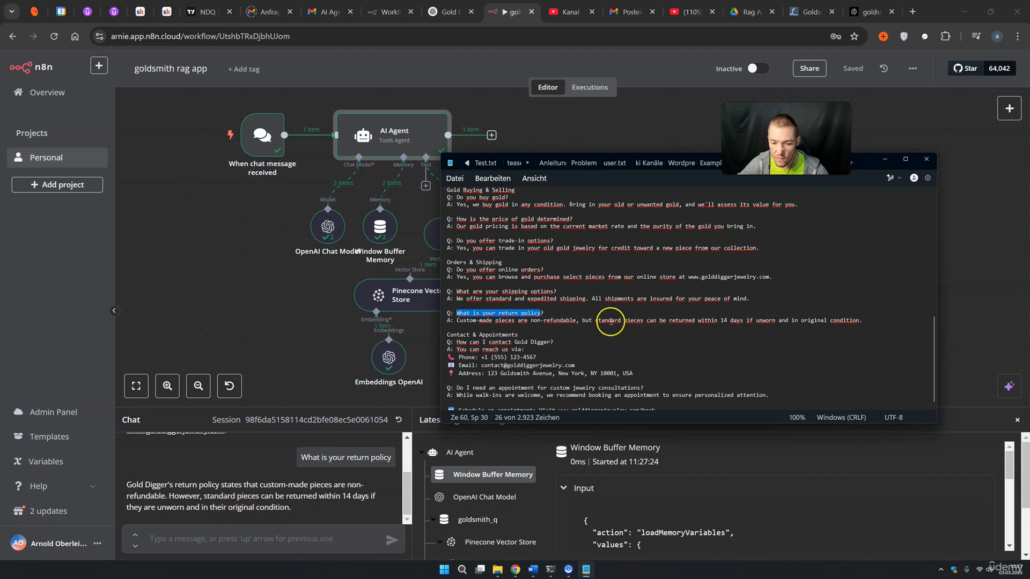
left_click_drag(585, 321, 843, 320)
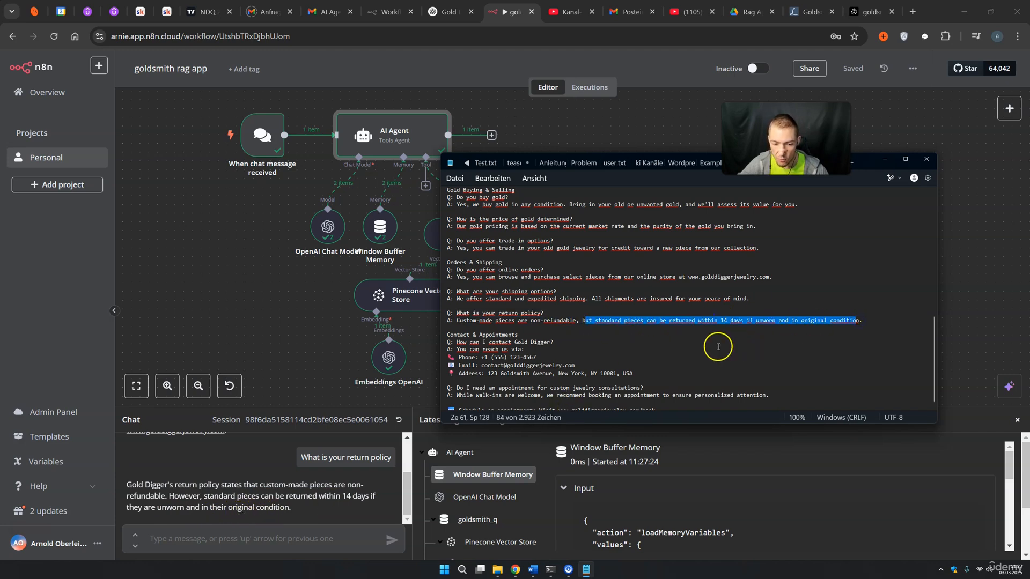
scroll(559, 349, "down", 1)
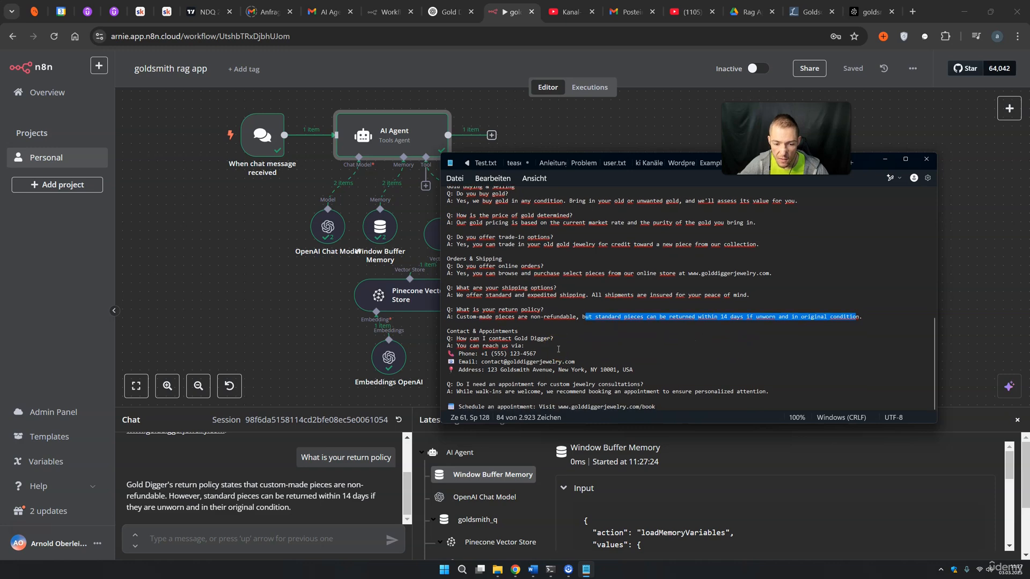
Ask 'do you have a email?' and check the reply against the FAQ's contact email
left_click(300, 541)
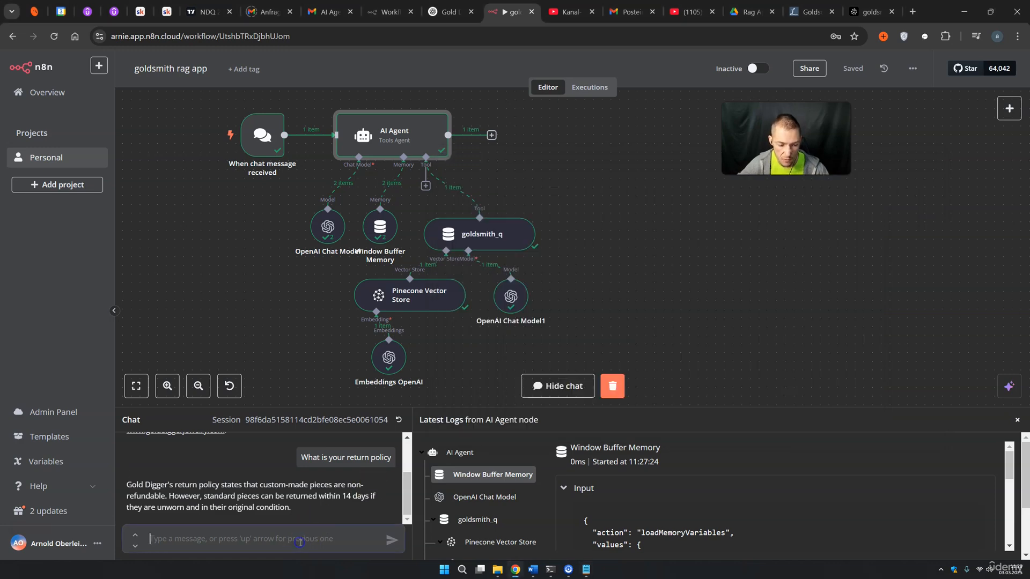
type("do you ha")
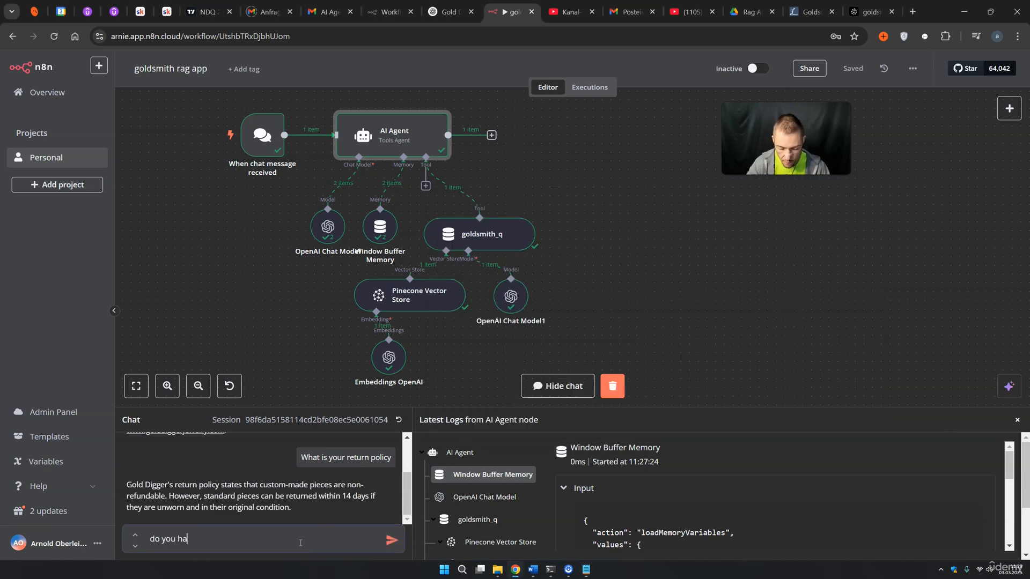
type("ve a emai")
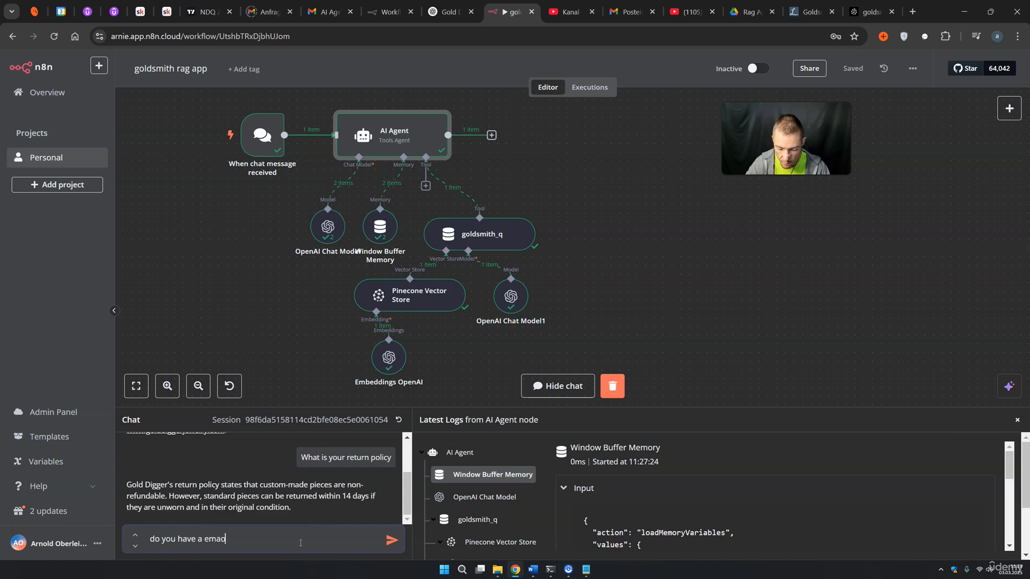
type("l?")
key("Return")
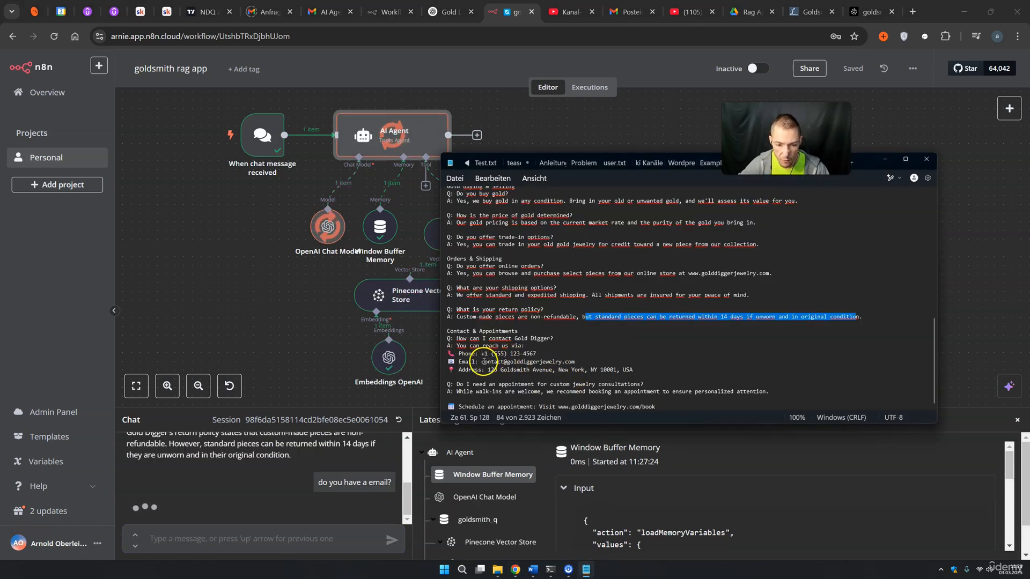
left_click_drag(481, 361, 559, 361)
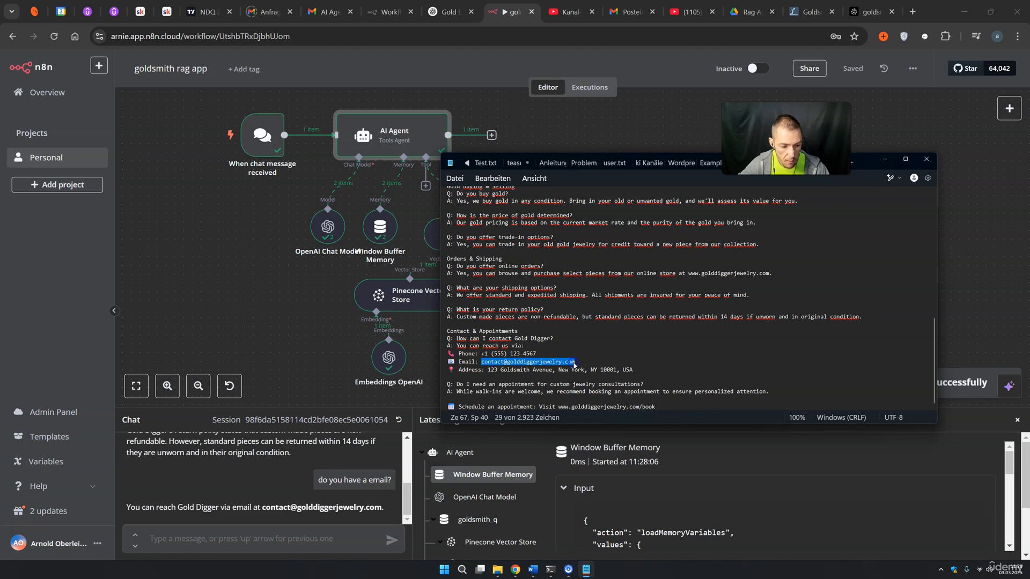
Clear the workflow's execution data, close the chat, and show the Rag App Drive folder
left_click(263, 507)
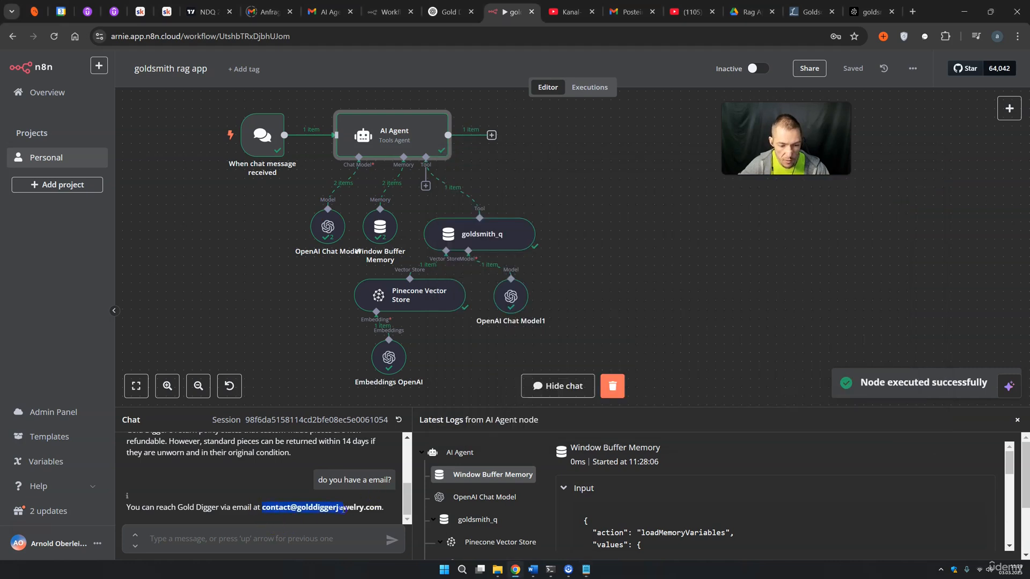
left_click(674, 299)
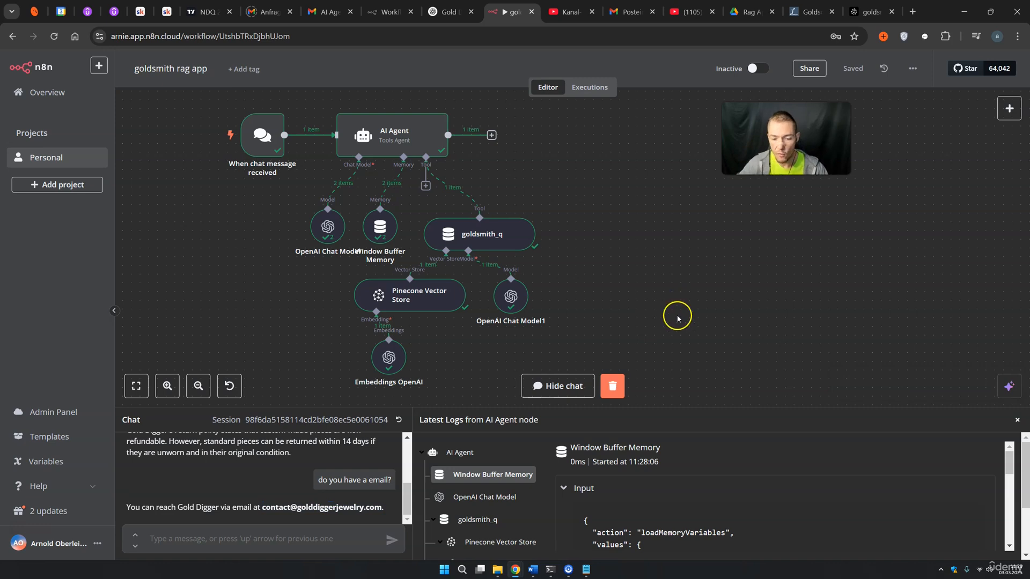
left_click(618, 387)
left_click(582, 386)
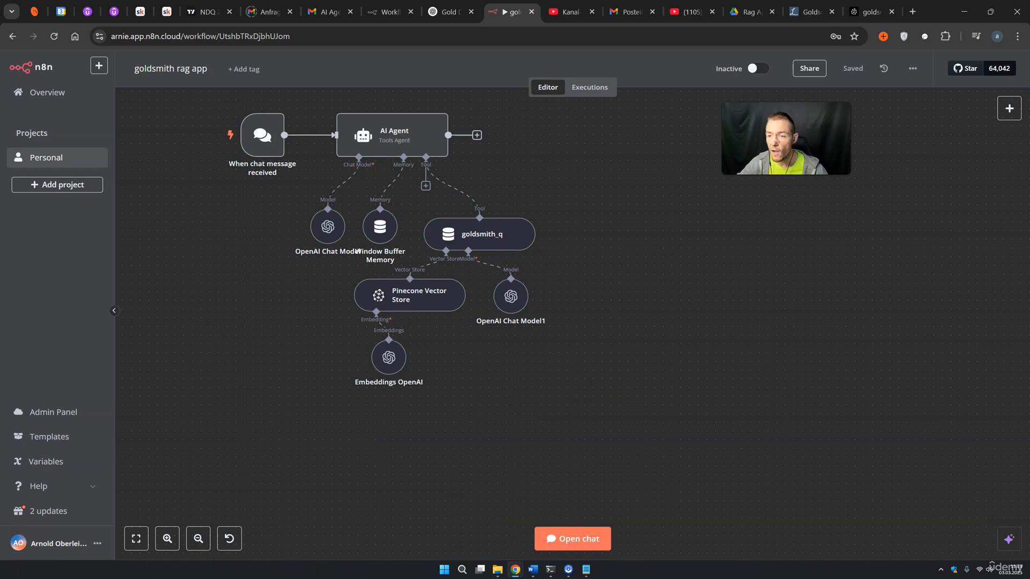
left_click(756, 12)
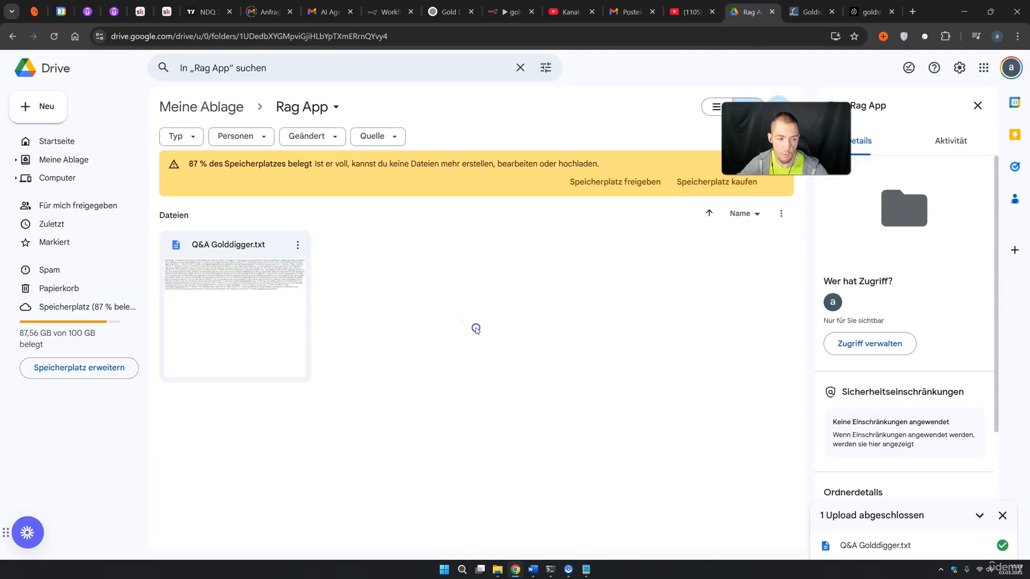
mouse_move(590, 574)
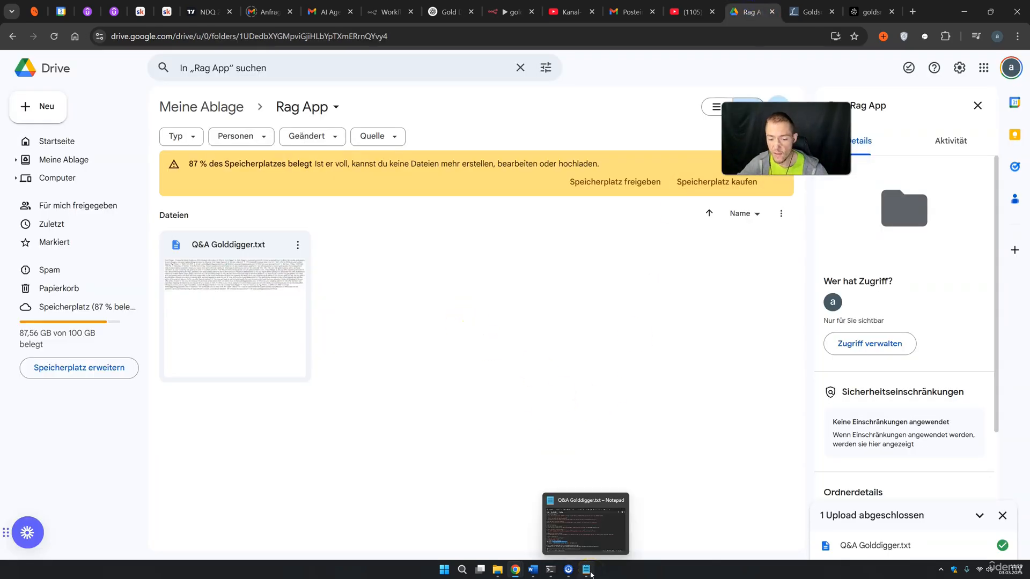
Reopen the goldsmith rag app chat, clear it to a new empty session, and enlarge the panel
left_click(504, 12)
left_click(576, 543)
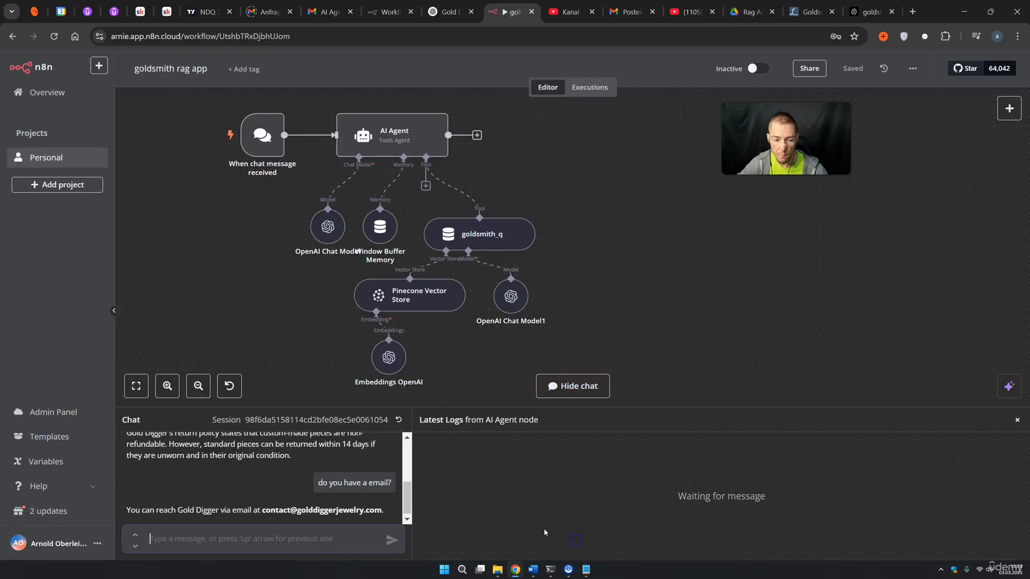
left_click(399, 419)
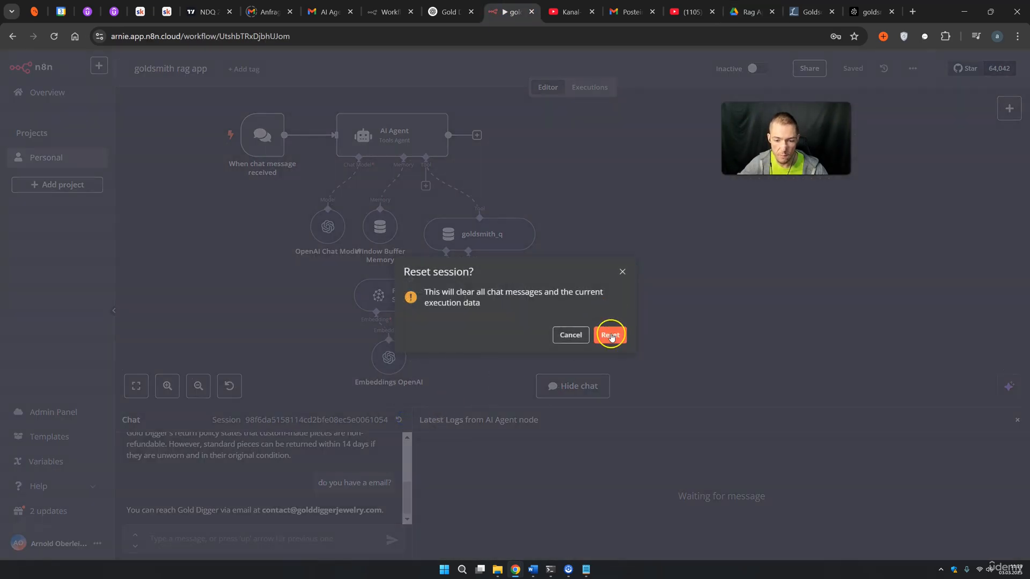
left_click(610, 335)
left_click_drag(546, 409, 546, 289)
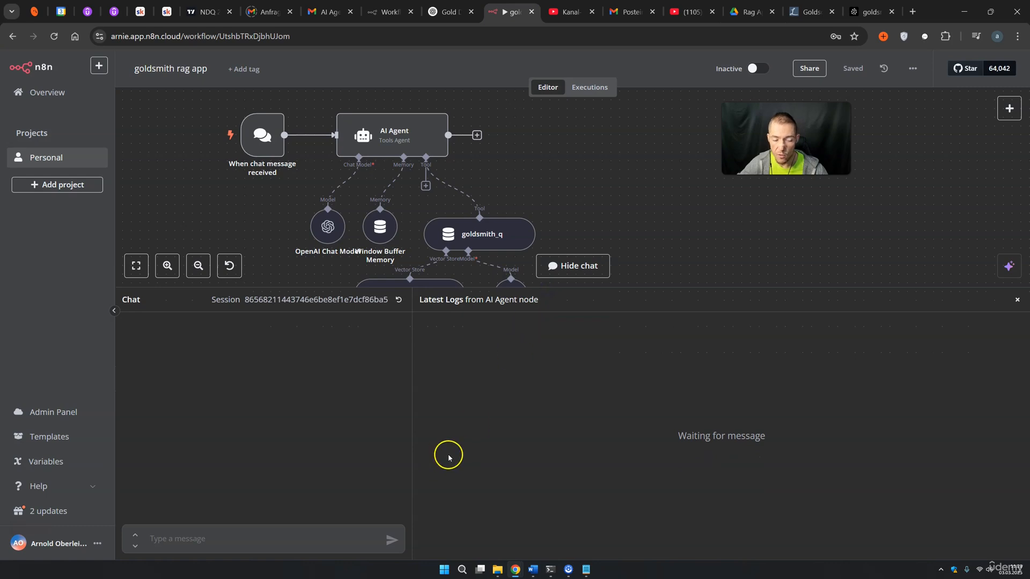
Ask the goldsmith chat for a product suggestion for a wedding
left_click(170, 542)
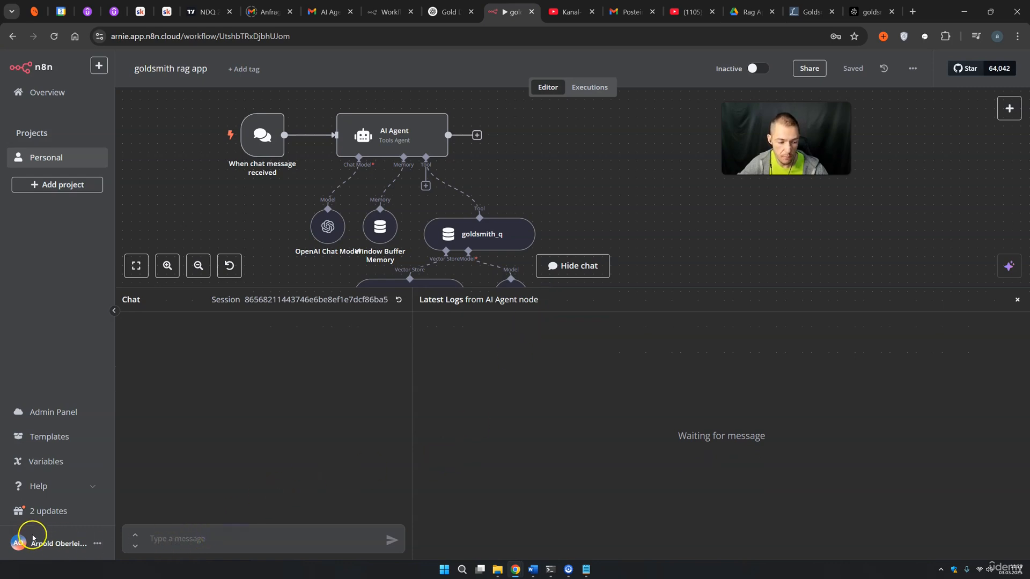
type("can you recommand a spefic product if i hav")
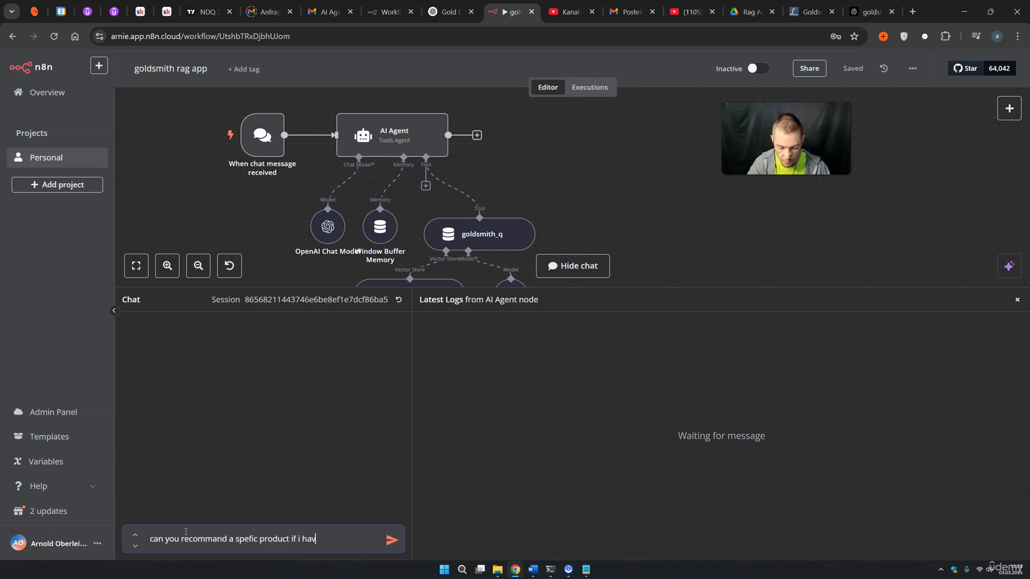
type("e a wedding?")
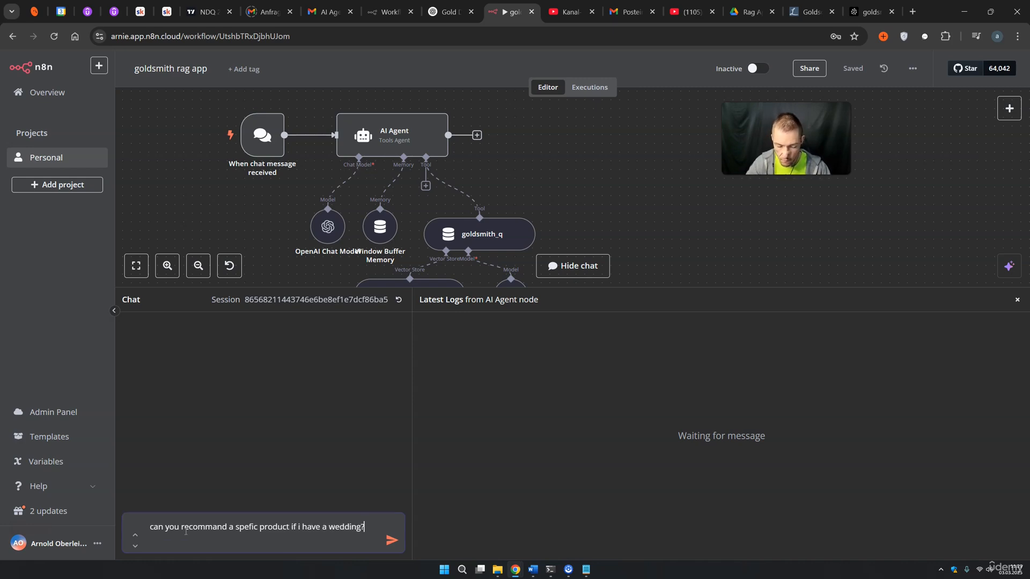
key("Return")
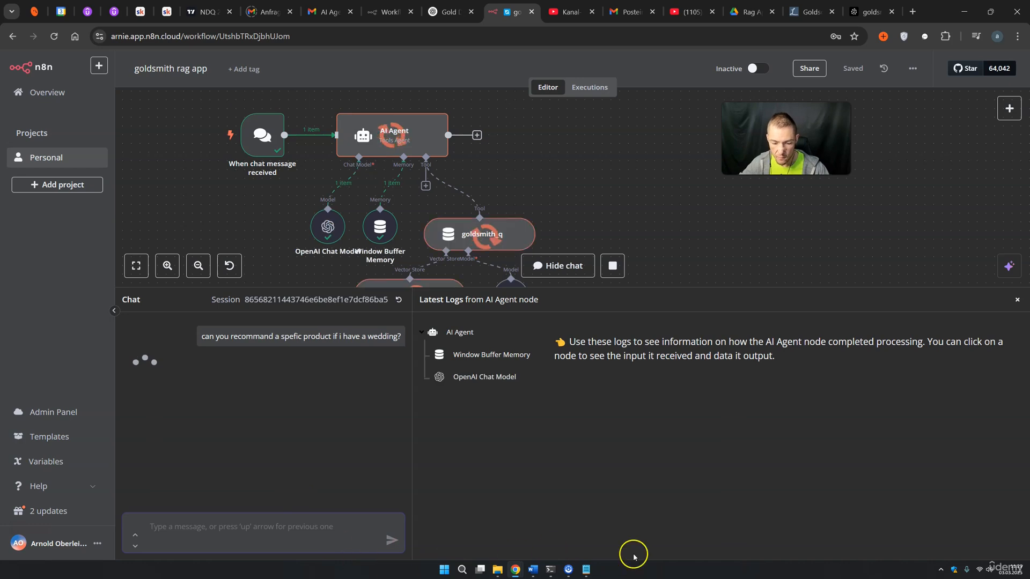
Review the reply suggesting custom Gold Digger rings or pendants and a consultation, then go to ChatGPT
left_click(587, 568)
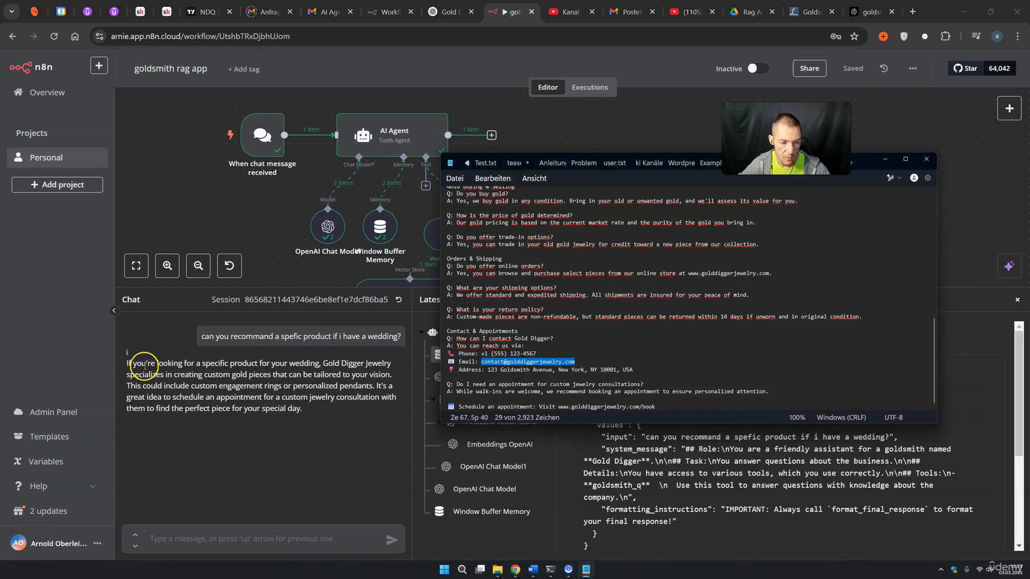
left_click_drag(132, 363, 144, 365)
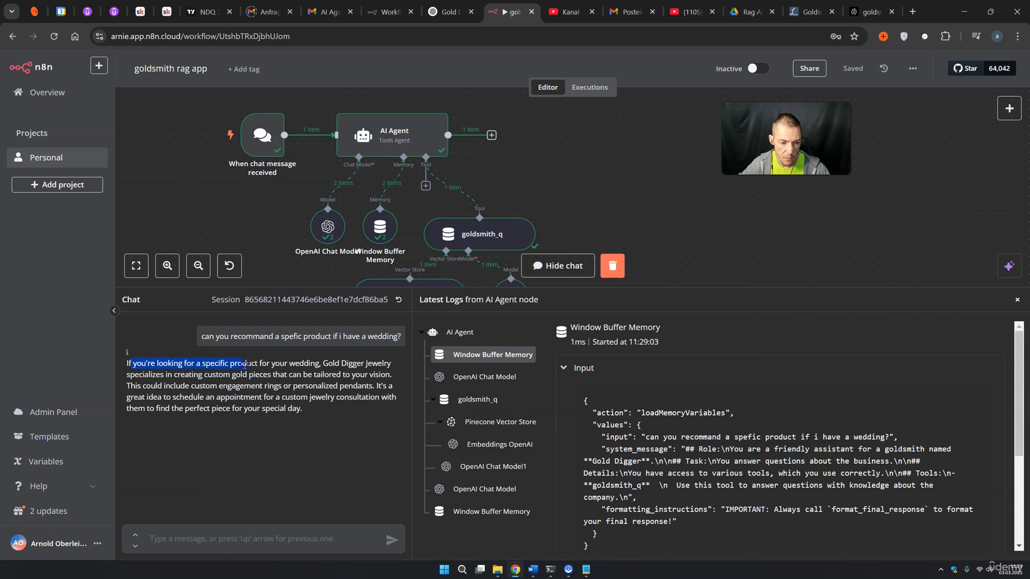
left_click_drag(333, 364, 369, 366)
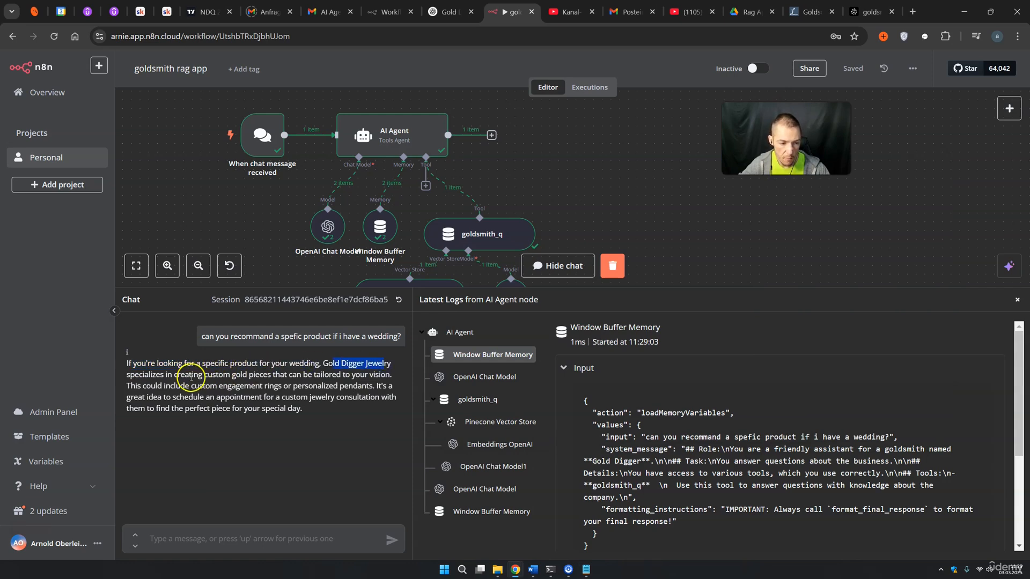
left_click_drag(204, 375, 355, 377)
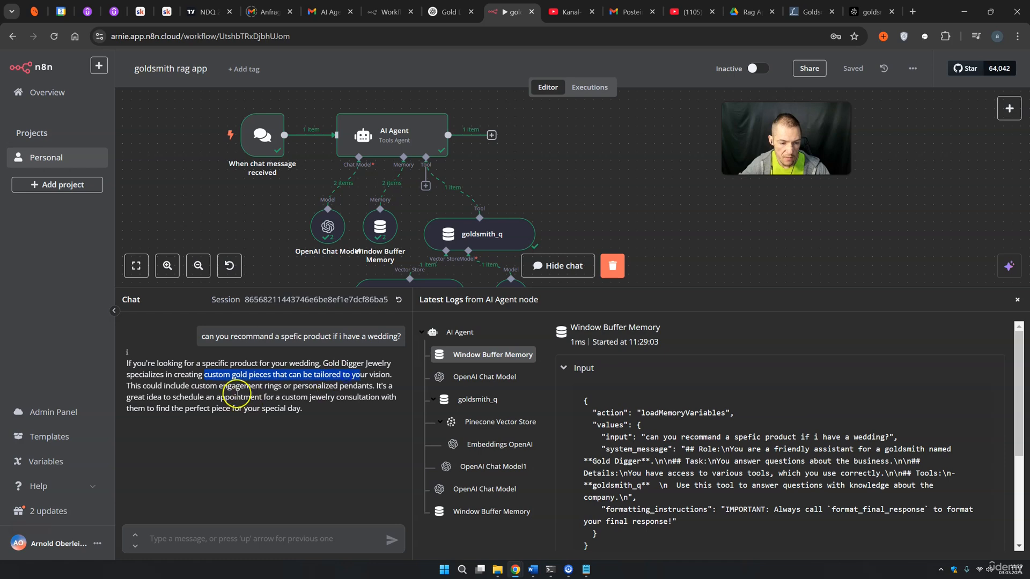
left_click_drag(235, 398, 297, 418)
left_click(686, 256)
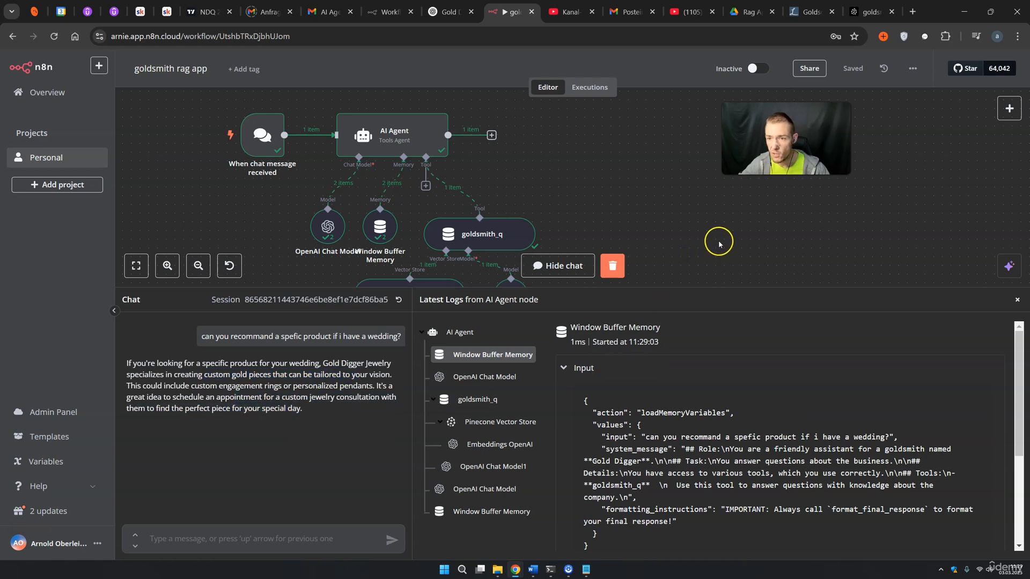
key("ctrl+shift+Tab")
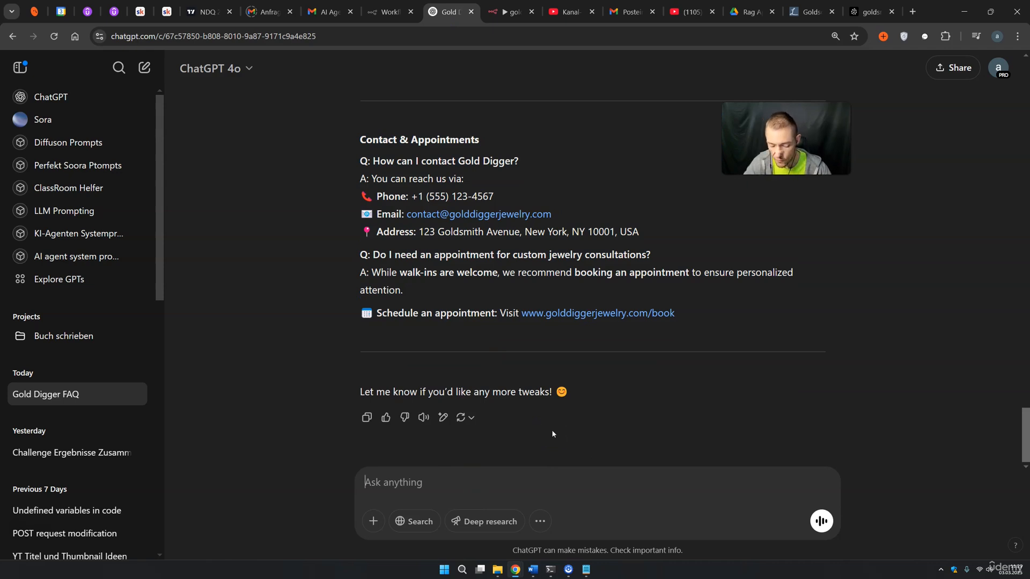
Ask ChatGPT for a detailed product line with examples, including 5 wedding examples
type("Give me also a detailed productline wi")
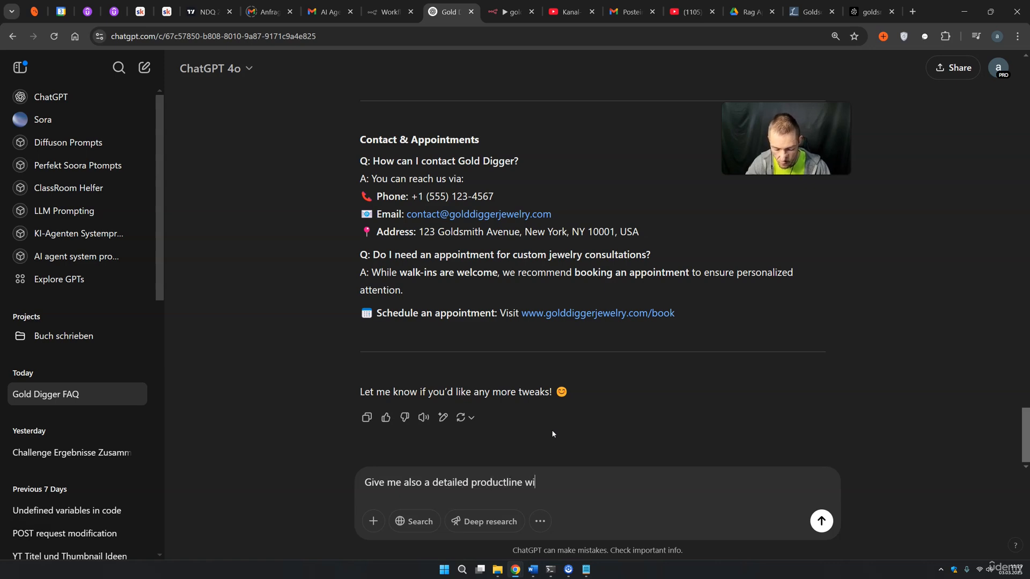
type("th examples.")
key("shift+Return")
type("Also include 5 examples for a w")
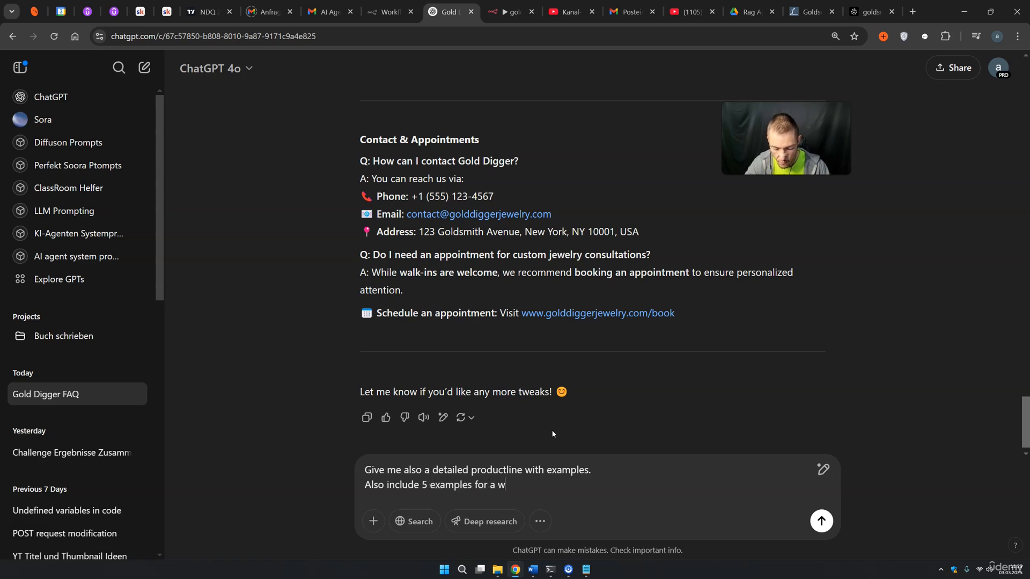
type("edding")
key("Return")
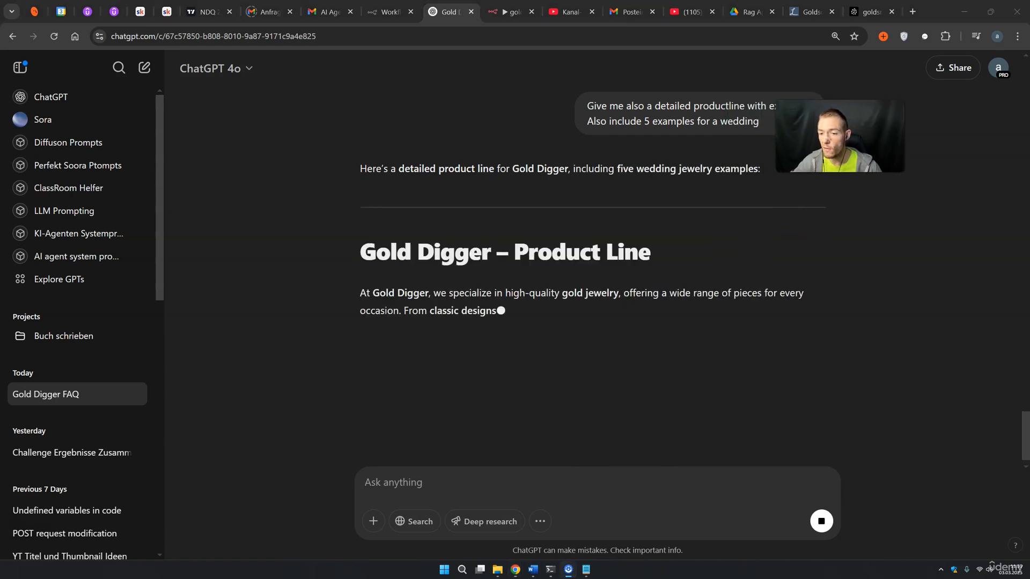
Select the generated Gold Digger product line reply text to copy it
left_click_drag(405, 141, 535, 144)
scroll(519, 188, "down", 1)
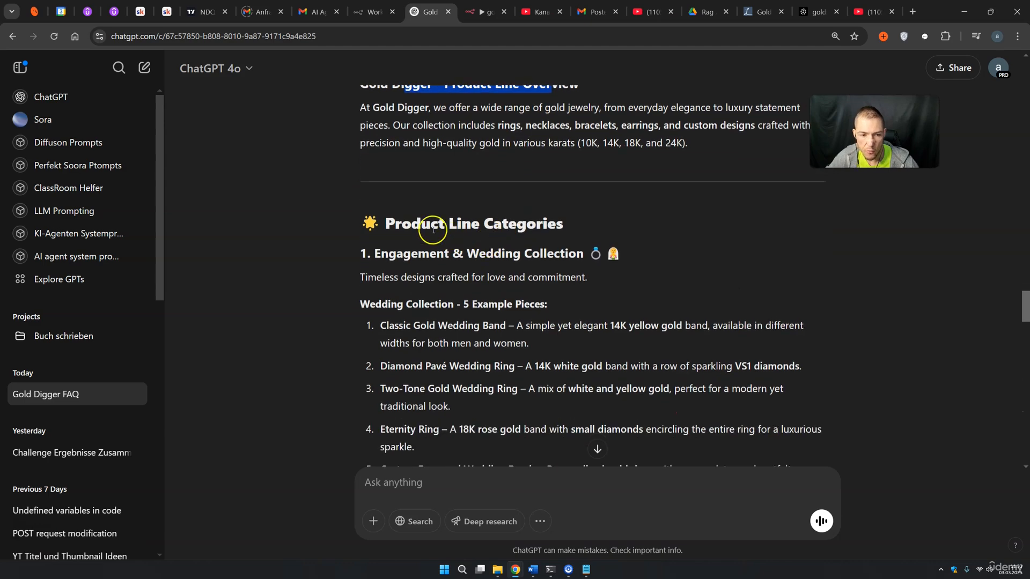
left_click_drag(412, 224, 540, 225)
scroll(469, 236, "down", 1)
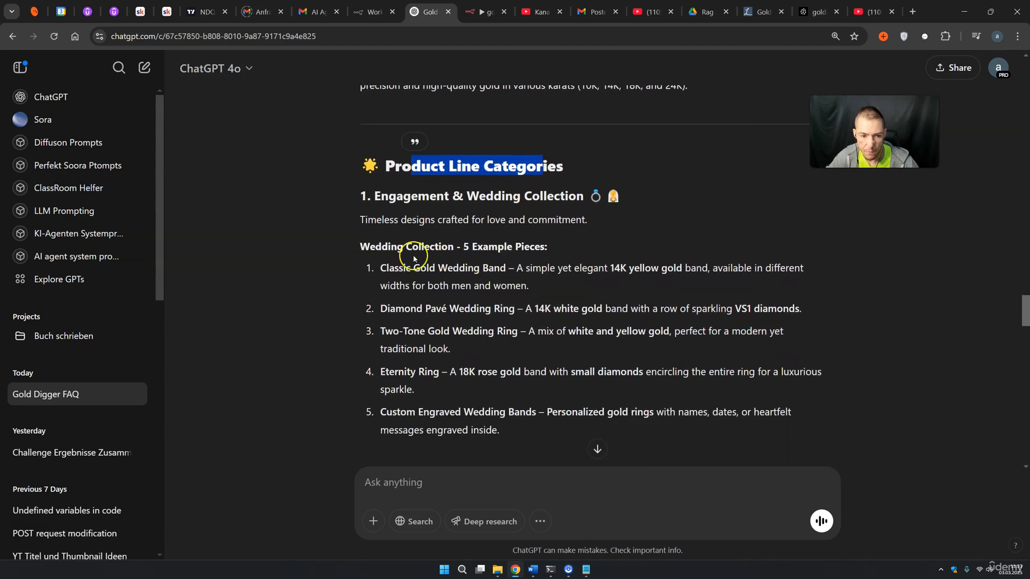
left_click_drag(360, 247, 453, 247)
scroll(458, 279, "down", 4)
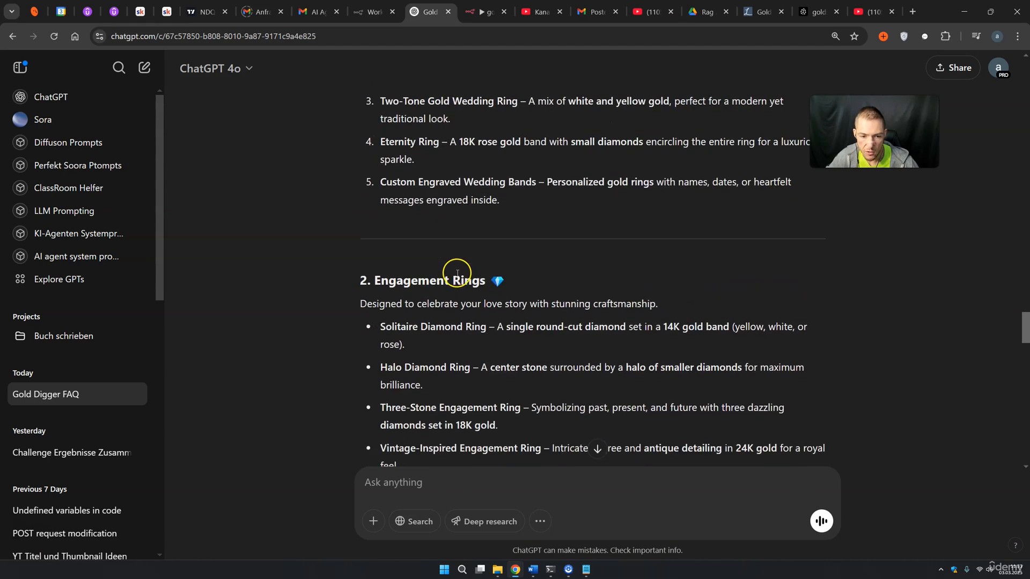
scroll(439, 285, "down", 5)
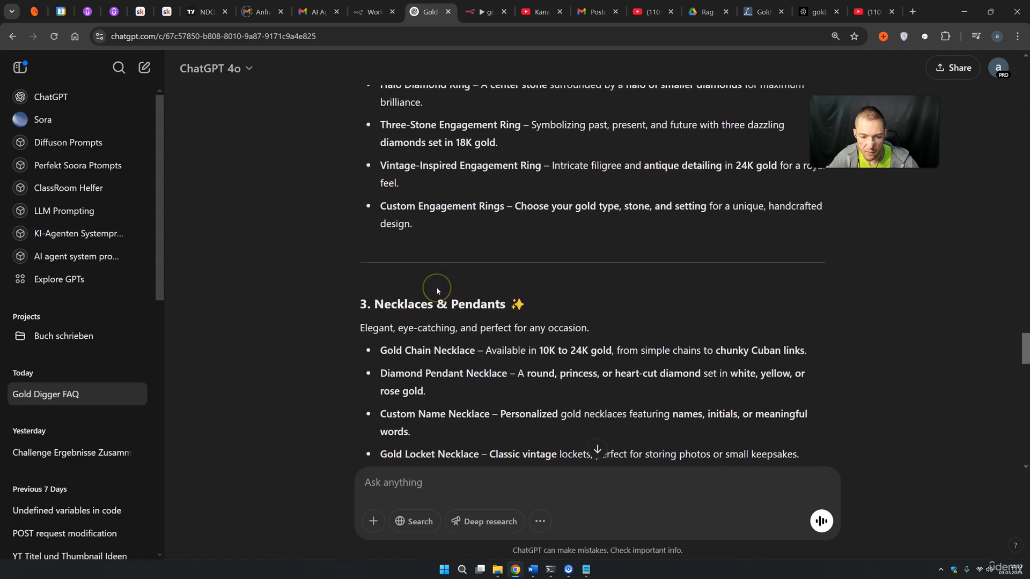
scroll(438, 317, "down", 1)
scroll(438, 317, "up", 12)
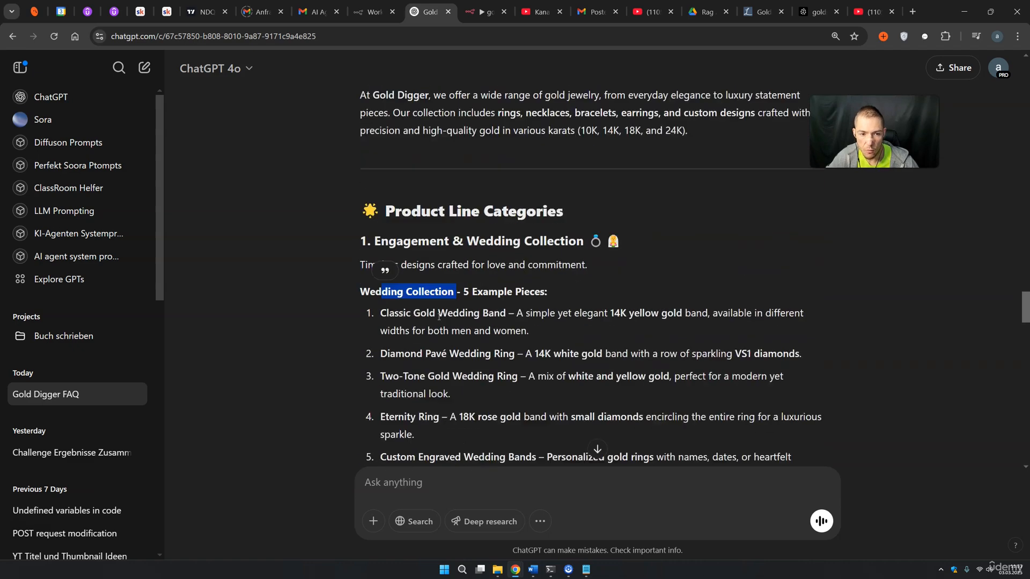
scroll(438, 318, "up", 1)
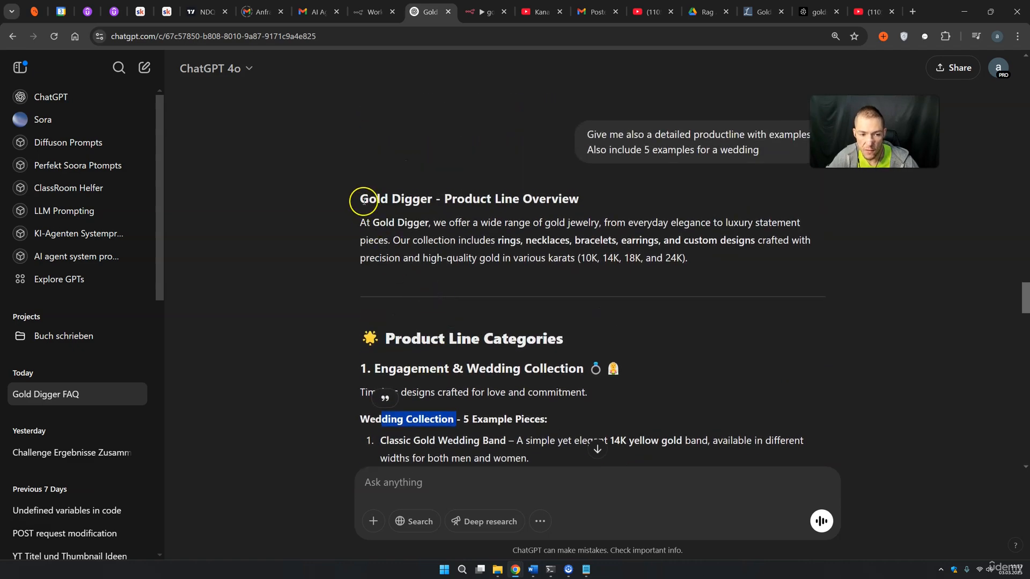
left_click_drag(360, 199, 663, 239)
scroll(484, 333, "down", 20)
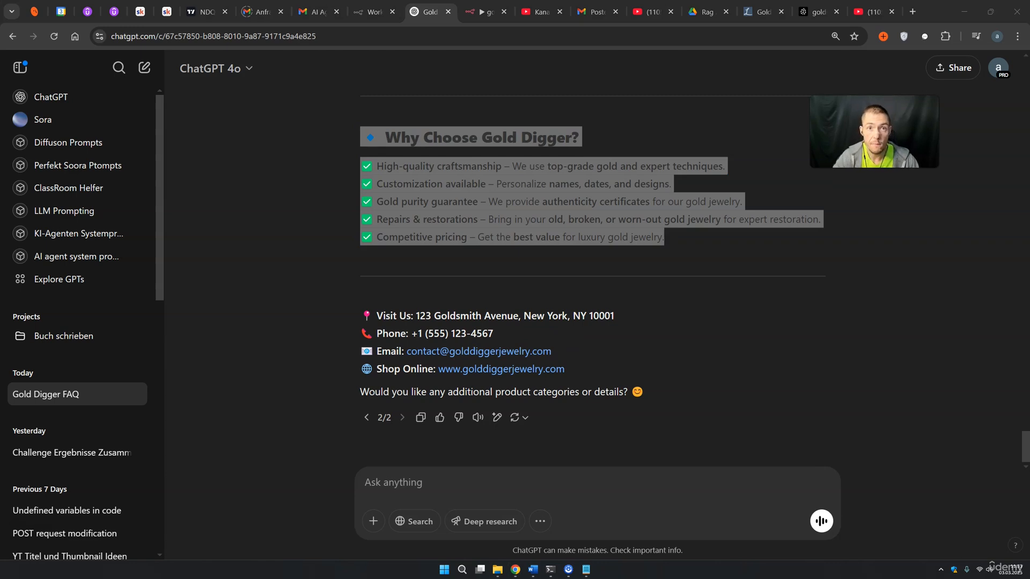
Paste the copied Gold Digger product line overview into an empty Notepad window
left_click_drag(1029, 161, 518, 160)
left_click(523, 216)
key("ctrl+v")
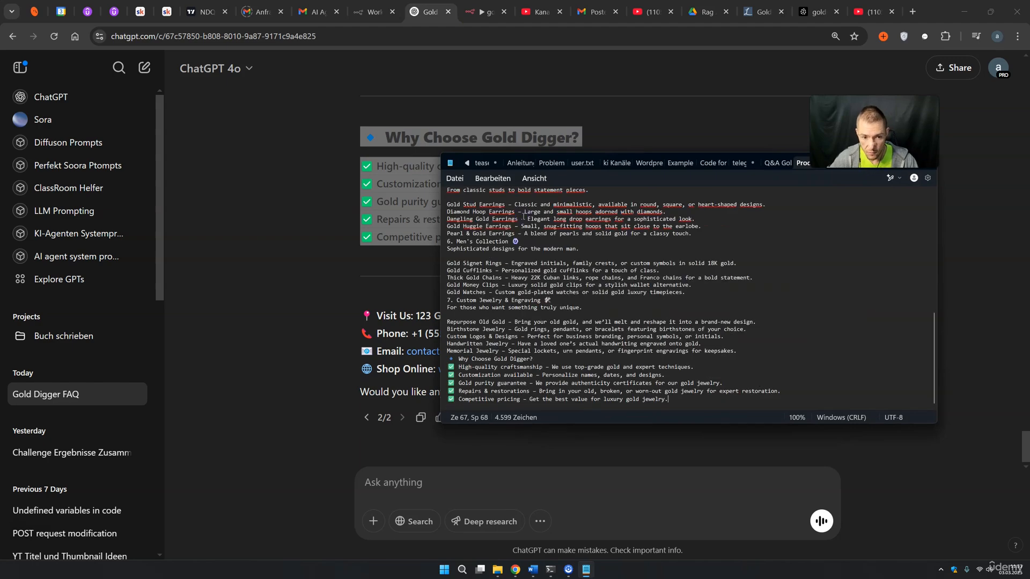
scroll(511, 257, "up", 1)
scroll(511, 257, "up", 6)
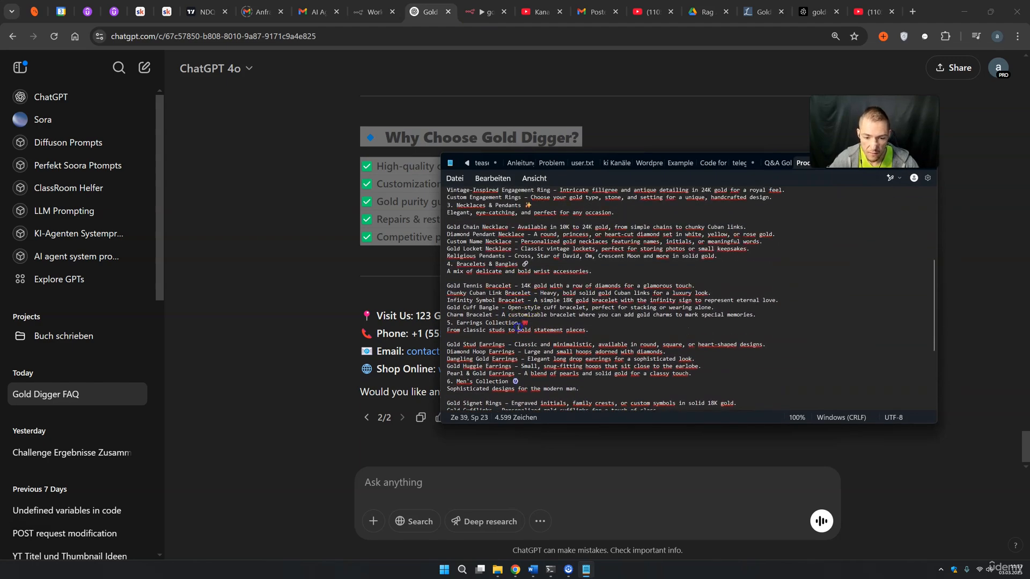
left_click_drag(521, 323, 517, 330)
scroll(500, 301, "up", 5)
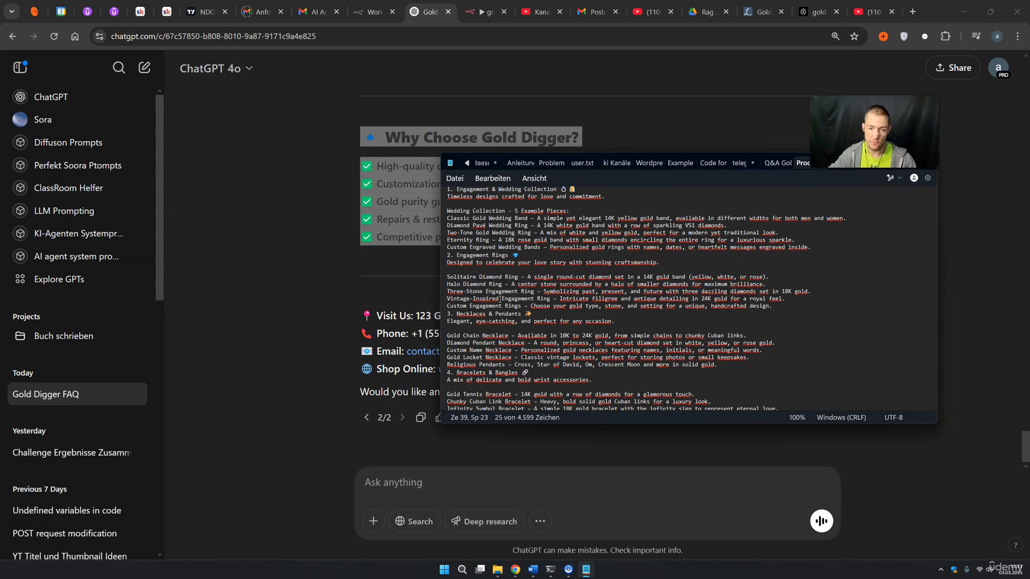
scroll(500, 299, "up", 2)
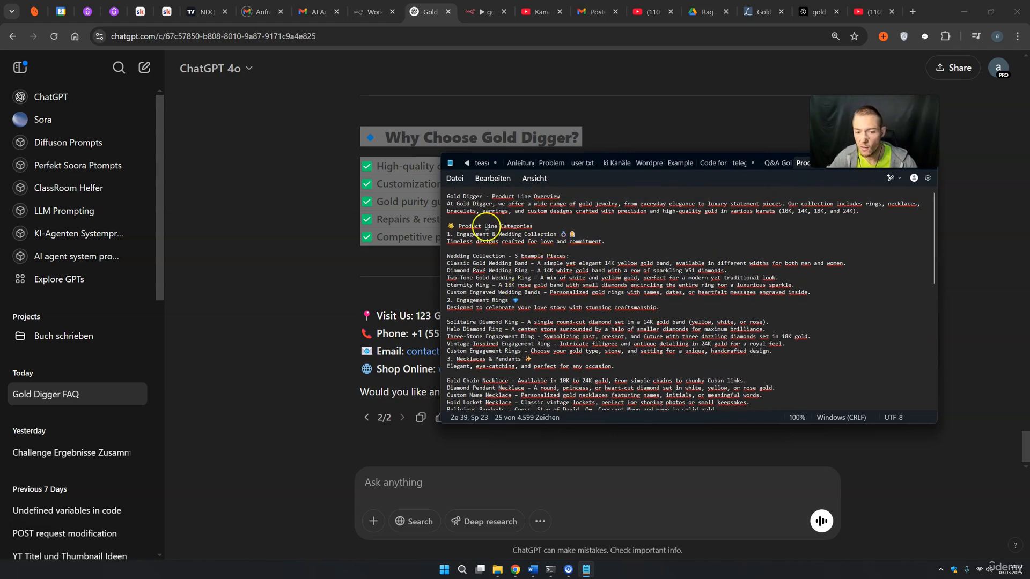
left_click_drag(447, 196, 447, 395)
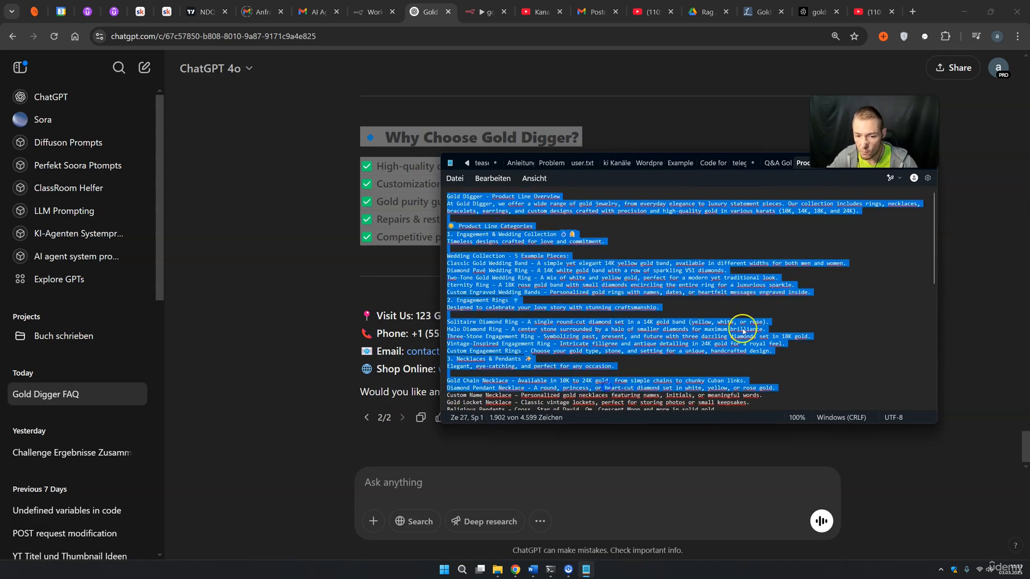
Save the product line text via Datei > Speichern, close Notepad, and return to n8n
left_click(455, 178)
left_click(482, 245)
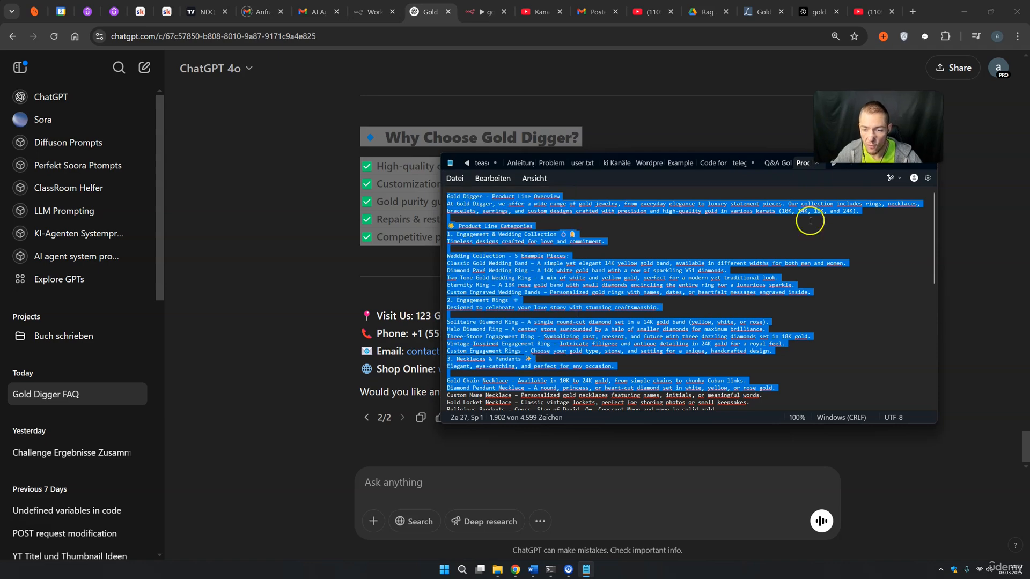
left_click(874, 290)
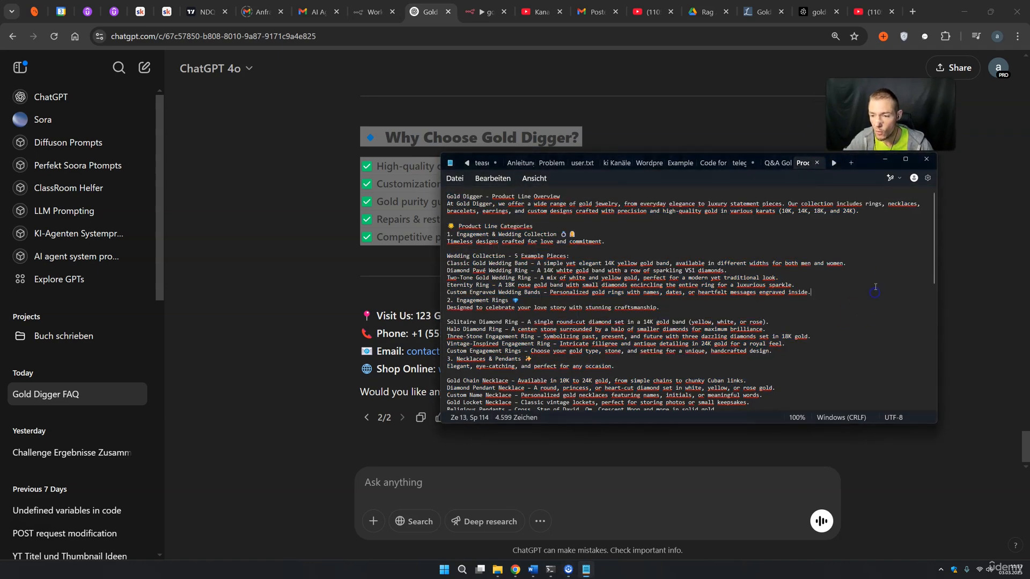
left_click(925, 161)
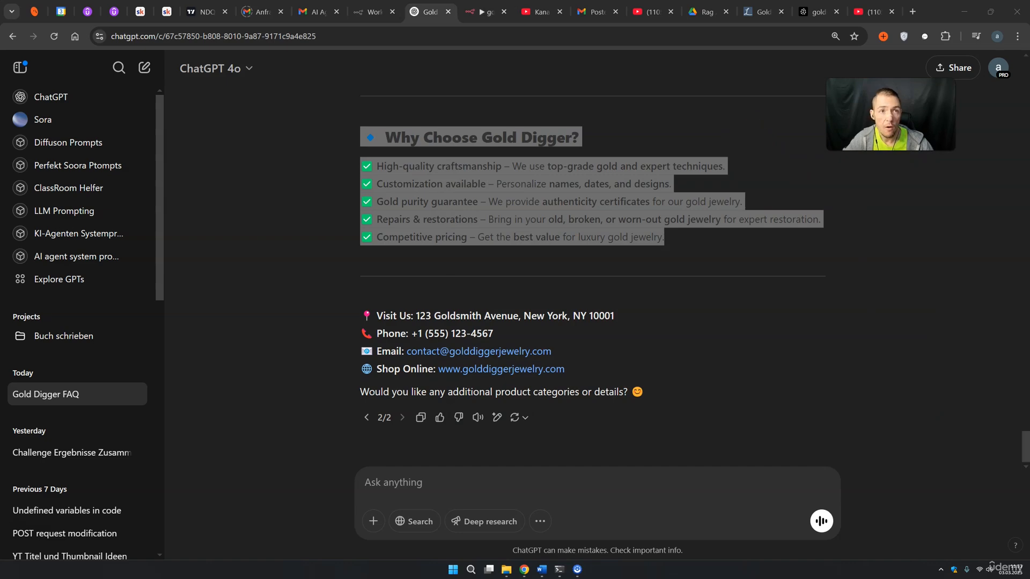
left_click(485, 12)
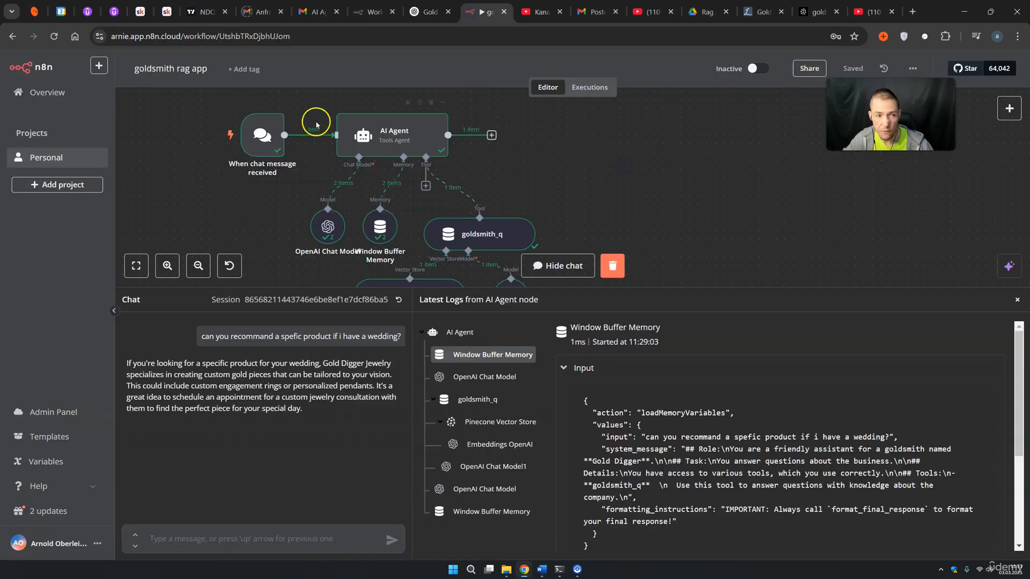
Open the Goldsmith to Pinecone workflow's executions from the Personal project
left_click(51, 158)
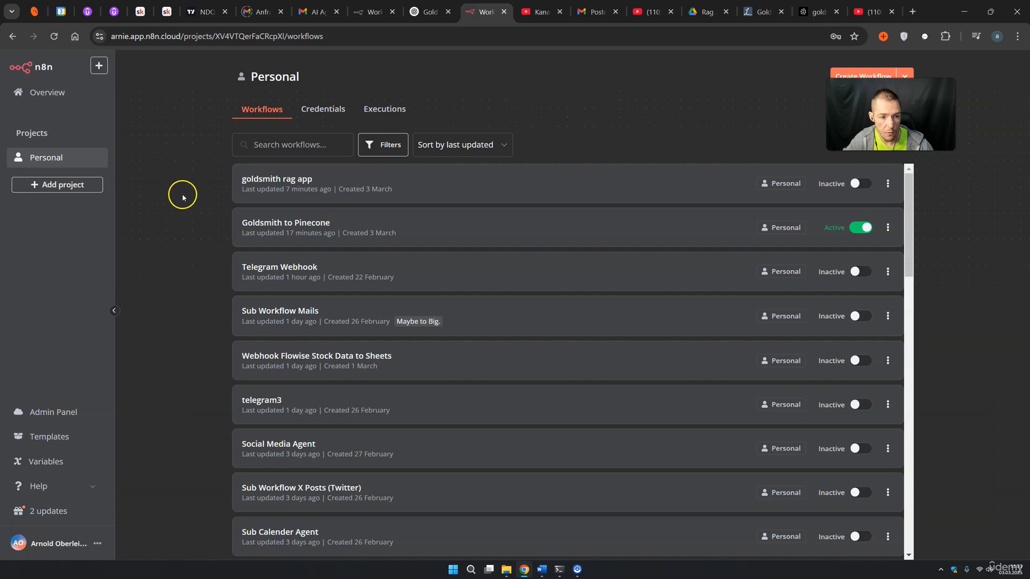
left_click(273, 222)
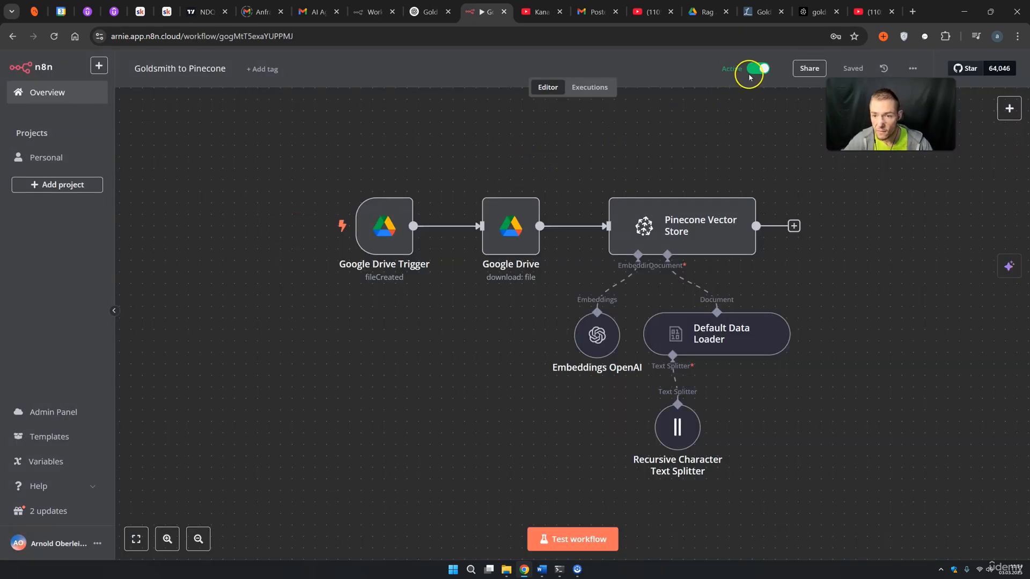
left_click(588, 88)
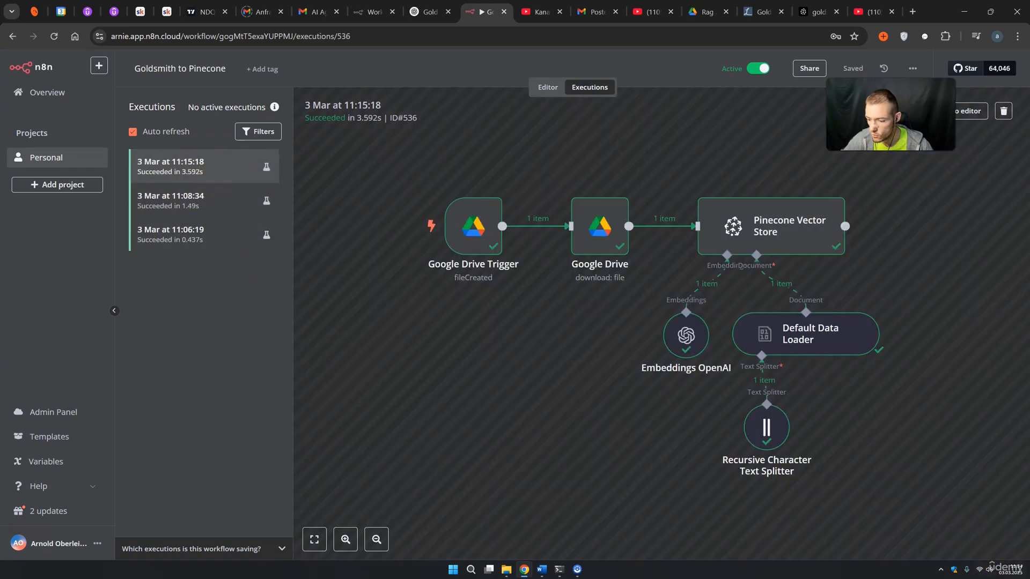
Upload Product Line.txt into the Rag App Google Drive folder and return to n8n
left_click(704, 16)
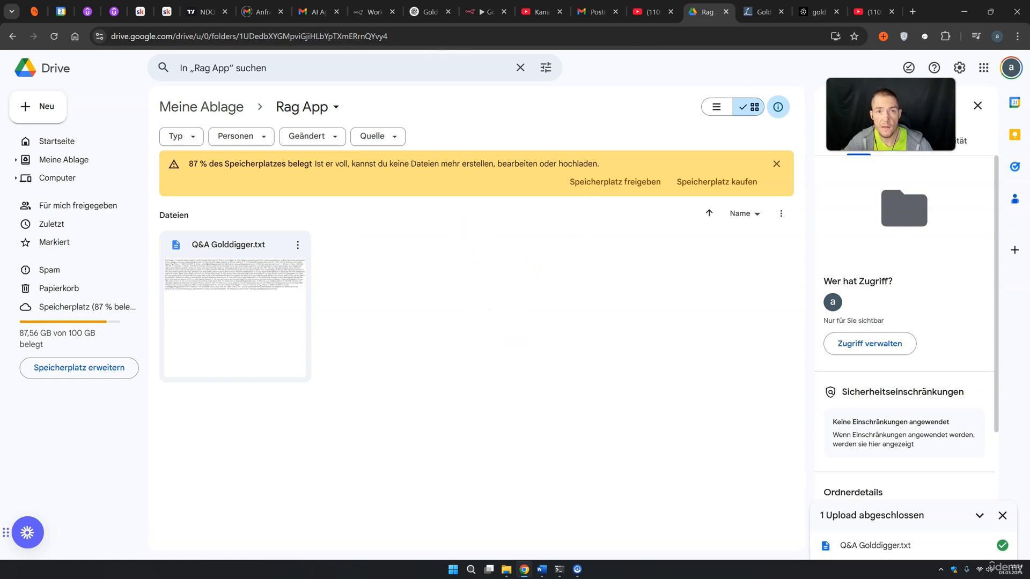
left_click_drag(375, 230, 490, 370)
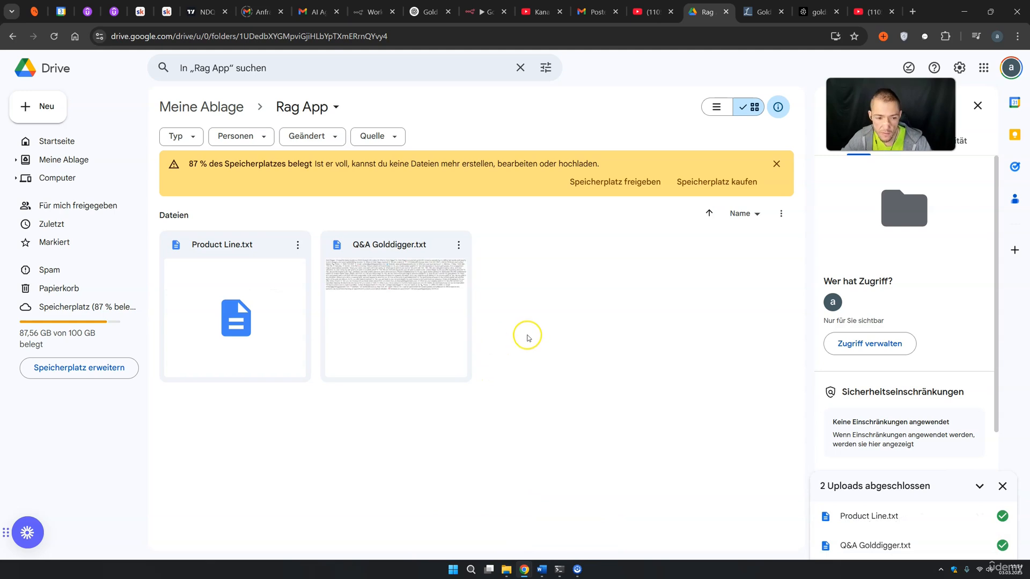
left_click(485, 12)
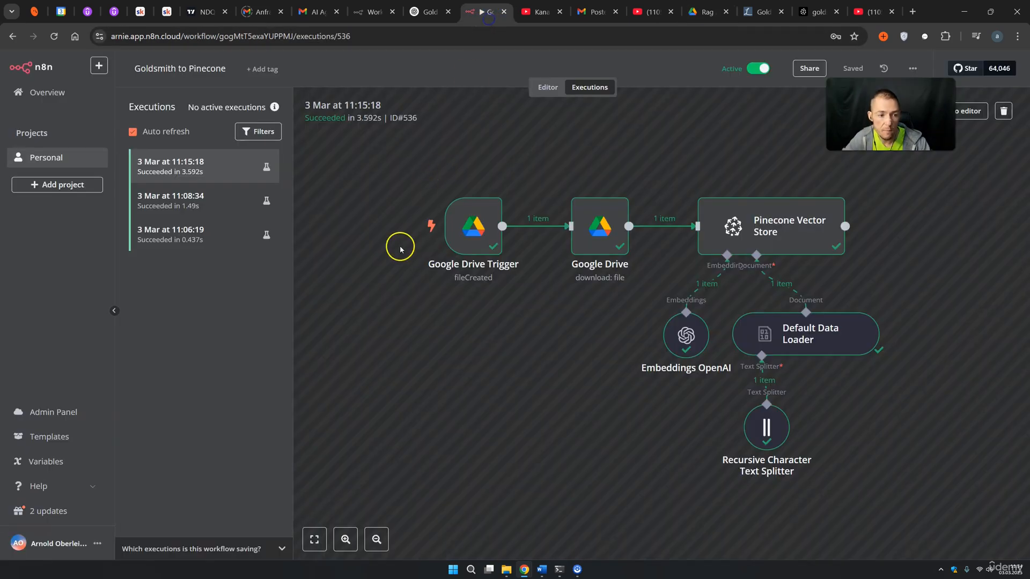
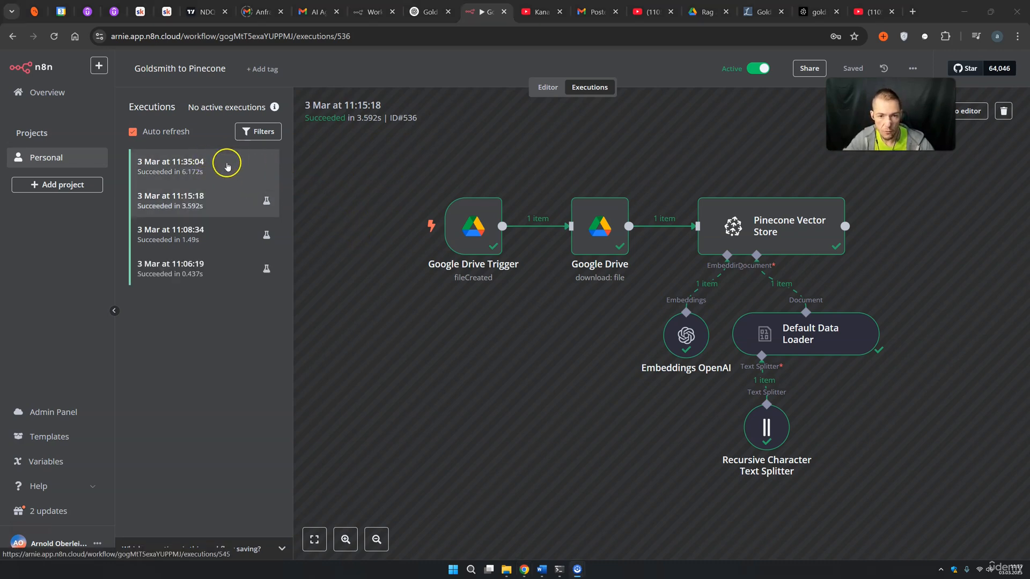
Confirm the Pinecone goldsmith index's Q&A namespace has 18 records, then return to n8n's Personal workflows
left_click(542, 86)
left_click(589, 87)
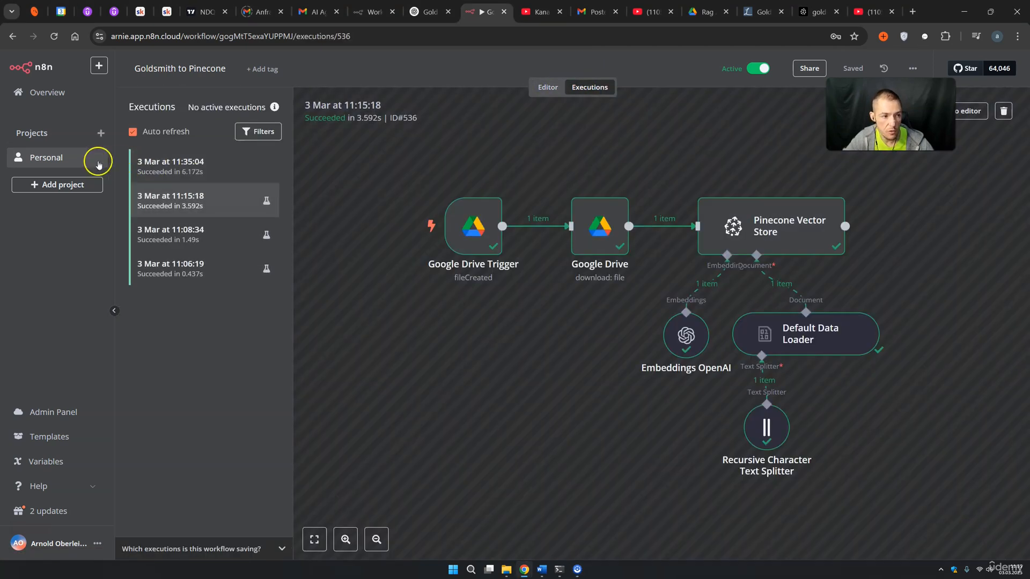
left_click(816, 12)
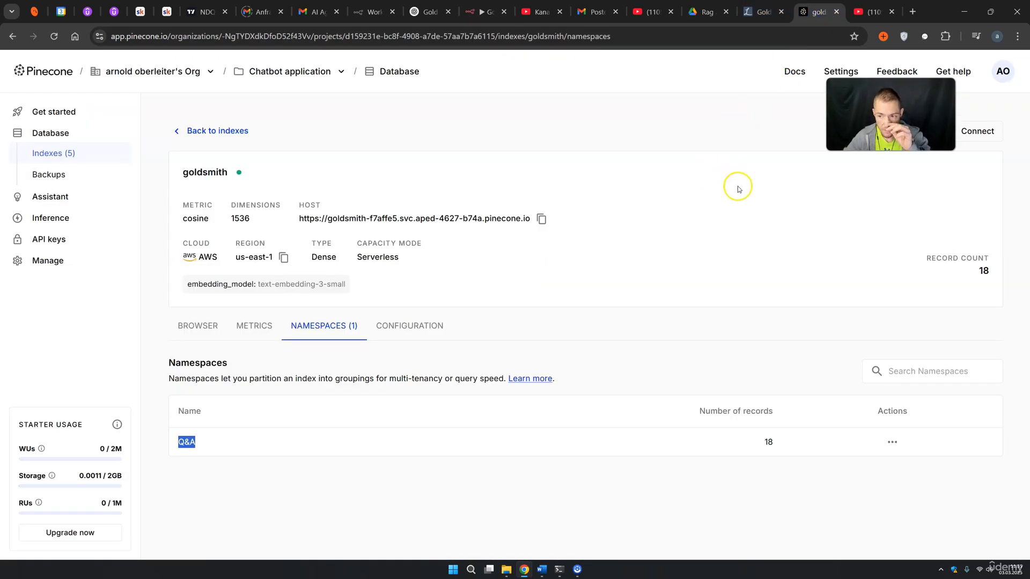
left_click(753, 191)
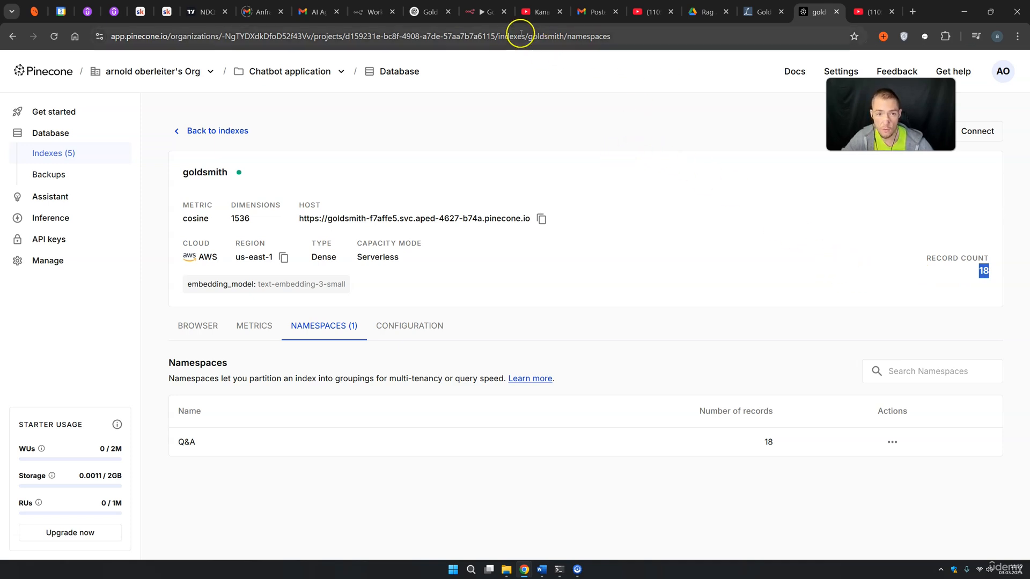
left_click(471, 10)
left_click(39, 158)
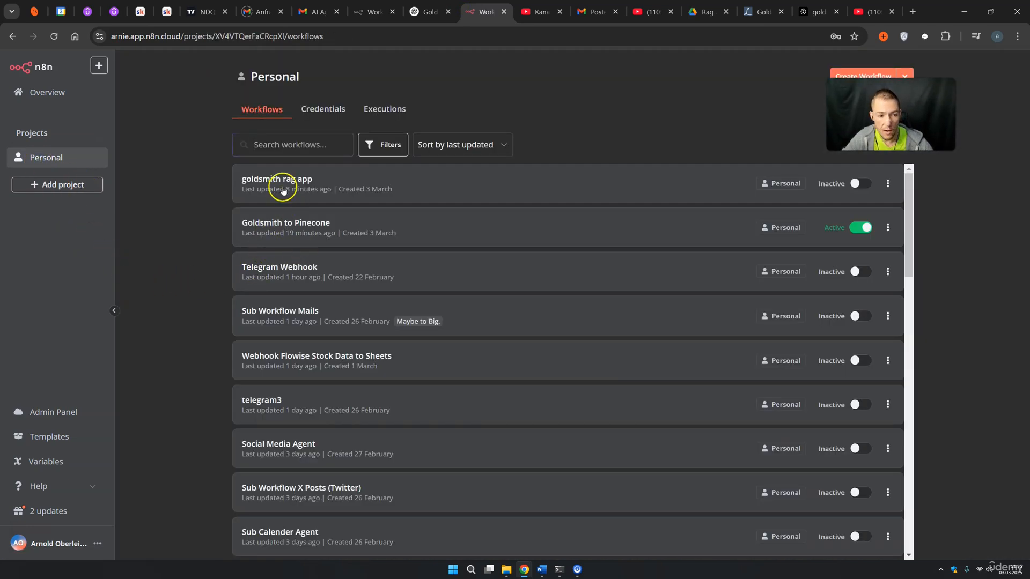
In the goldsmith rag app chat, ask 'do you have something for wedding? Maybe a collection?'
left_click(279, 181)
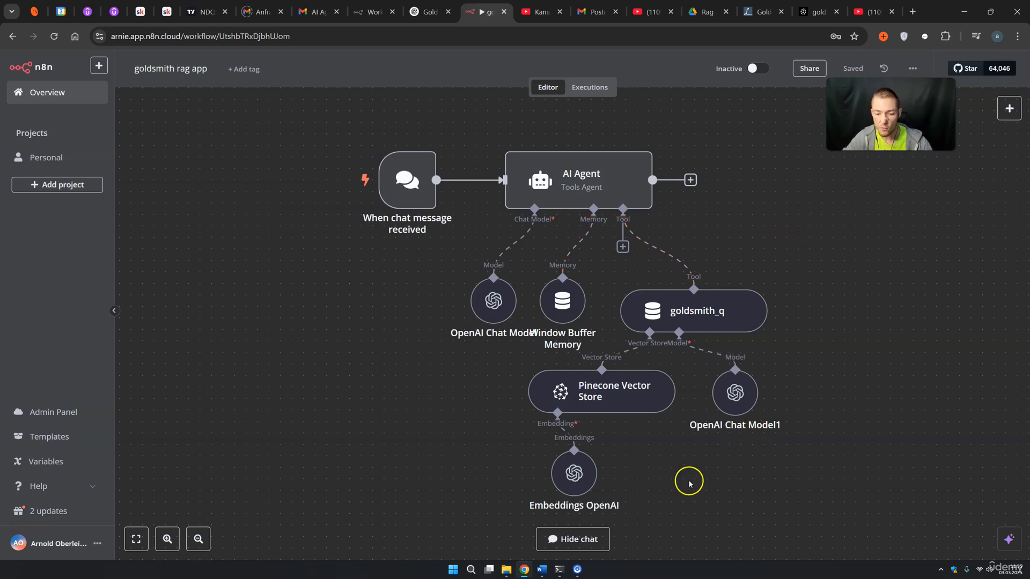
left_click(602, 541)
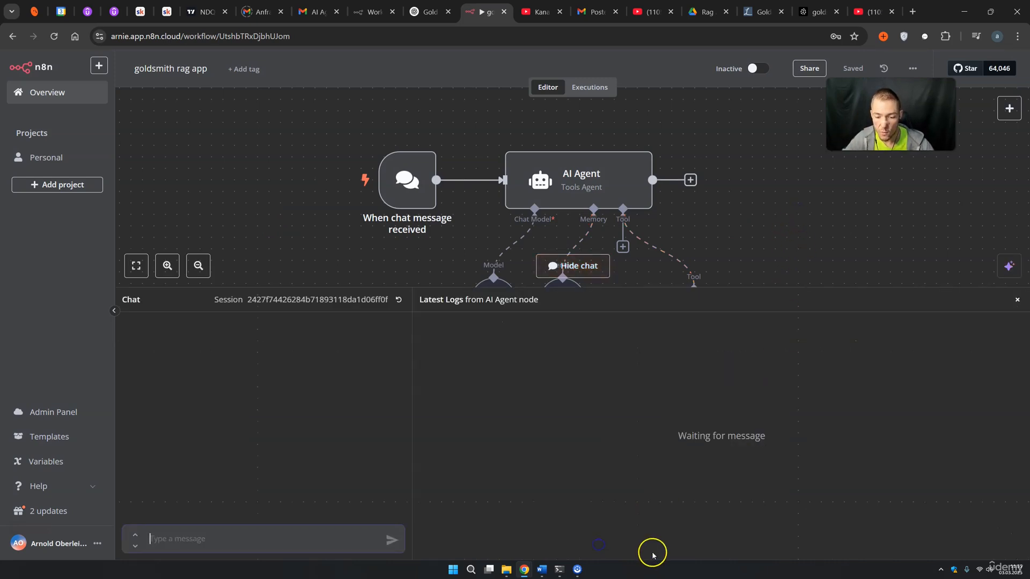
left_click(311, 538)
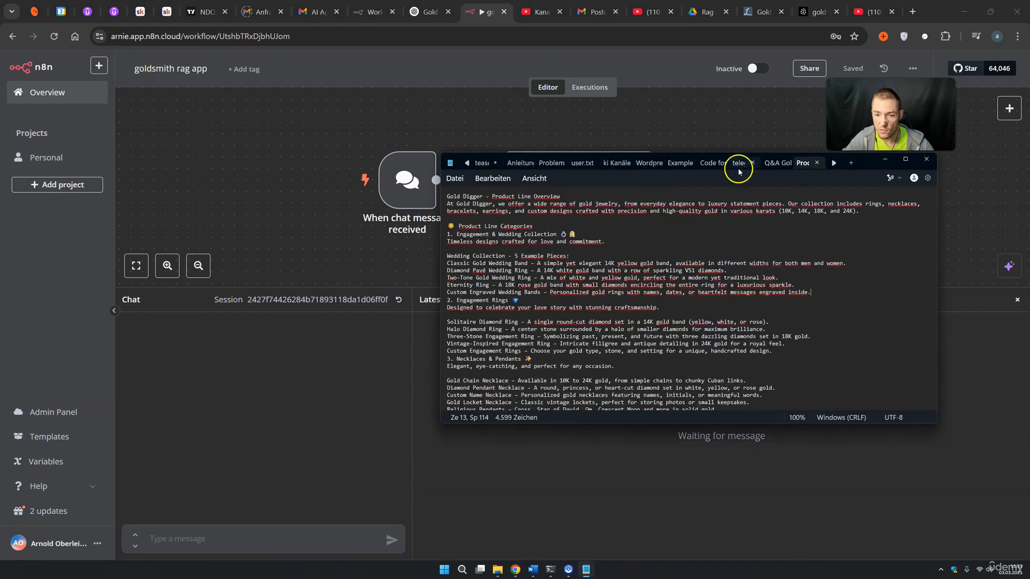
left_click_drag(868, 164, 881, 166)
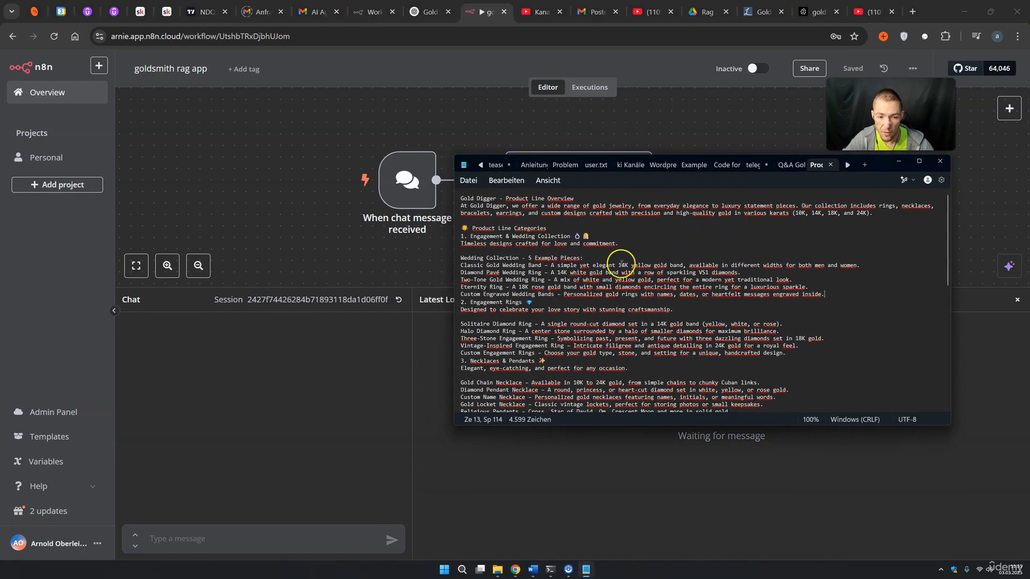
left_click(251, 541)
type("do y")
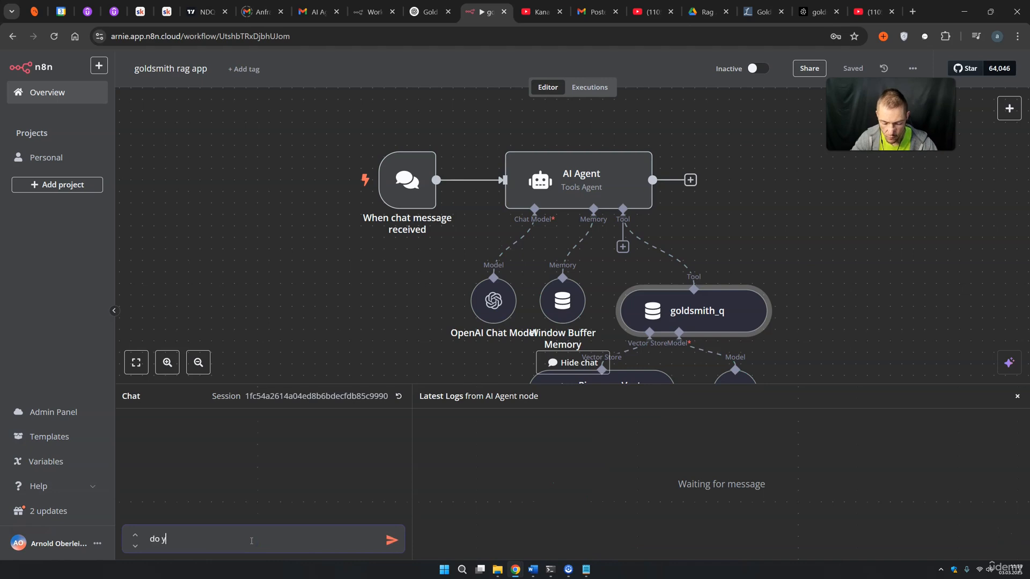
type("ou have something f")
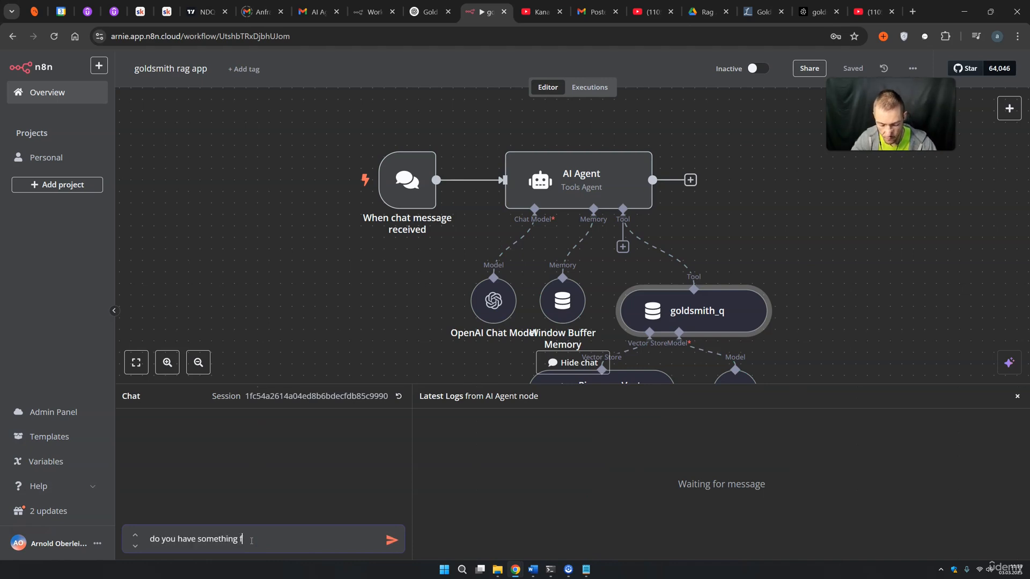
type("op")
key("BackSpace")
type("r wedding?")
key("shift+Return")
type("Maybe a")
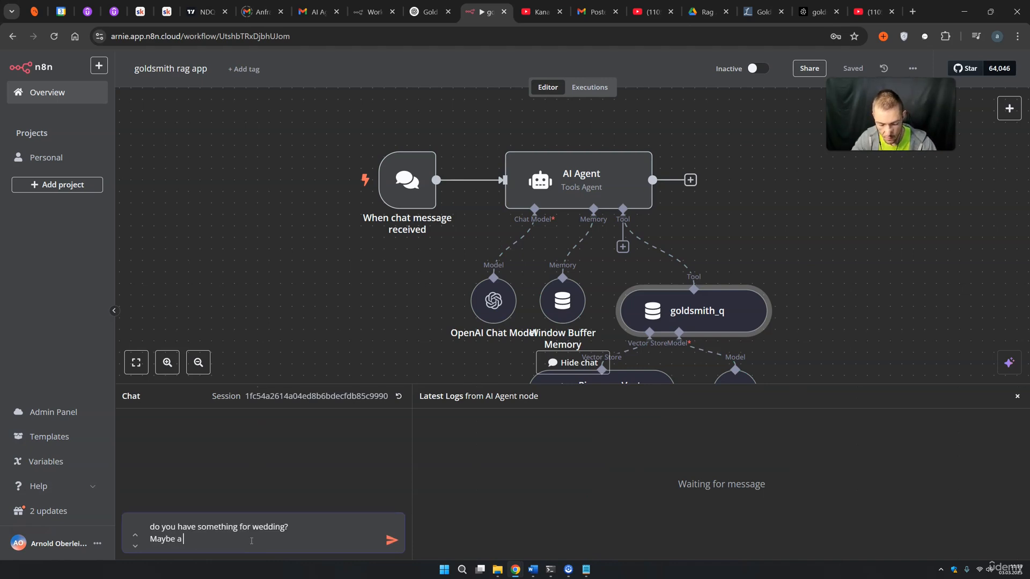
type(" collection?")
key("Return")
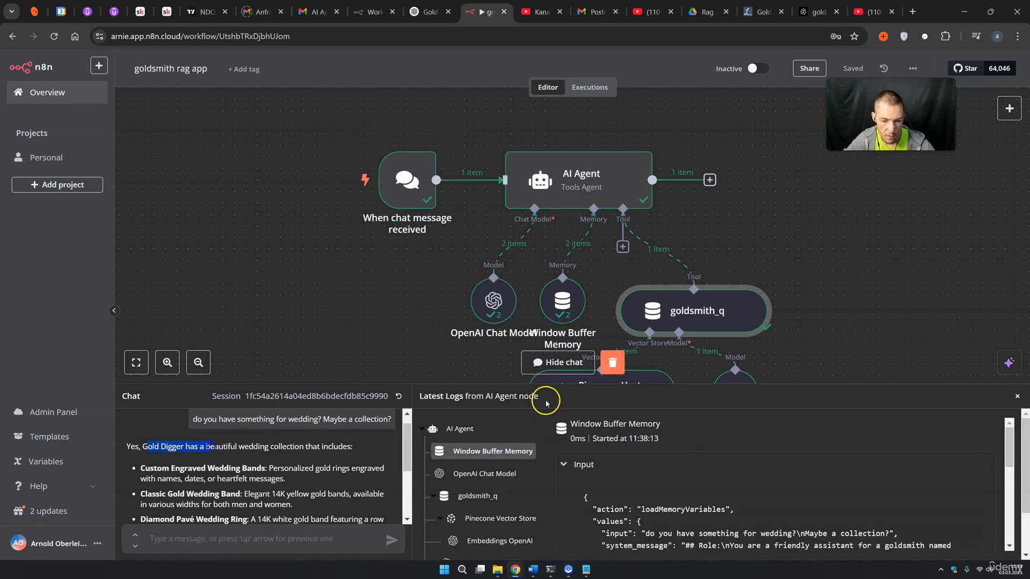
Enlarge the chat panel to review the five wedding rings, then bring up the Notepad product text
left_click_drag(576, 384, 586, 219)
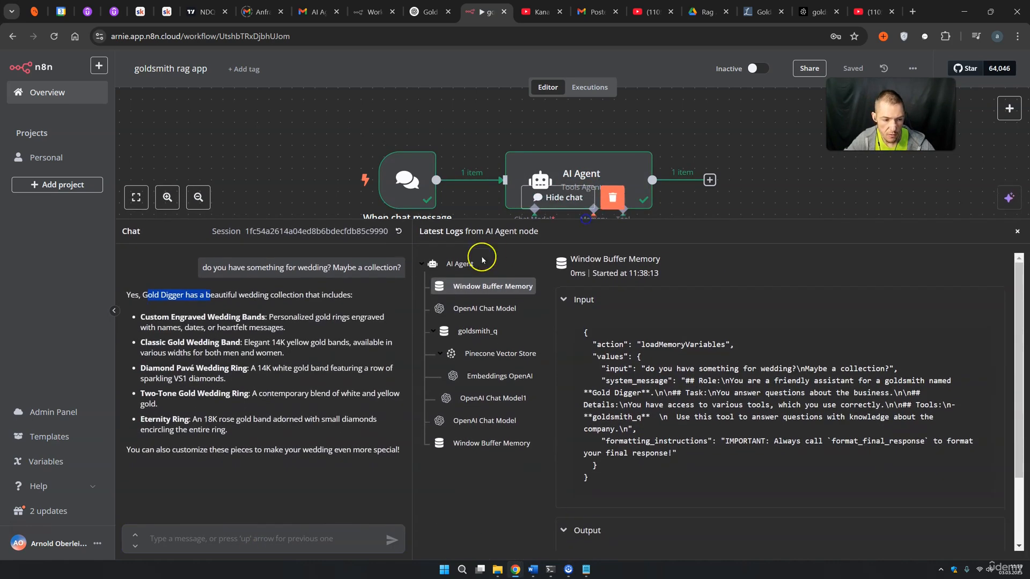
left_click(255, 306)
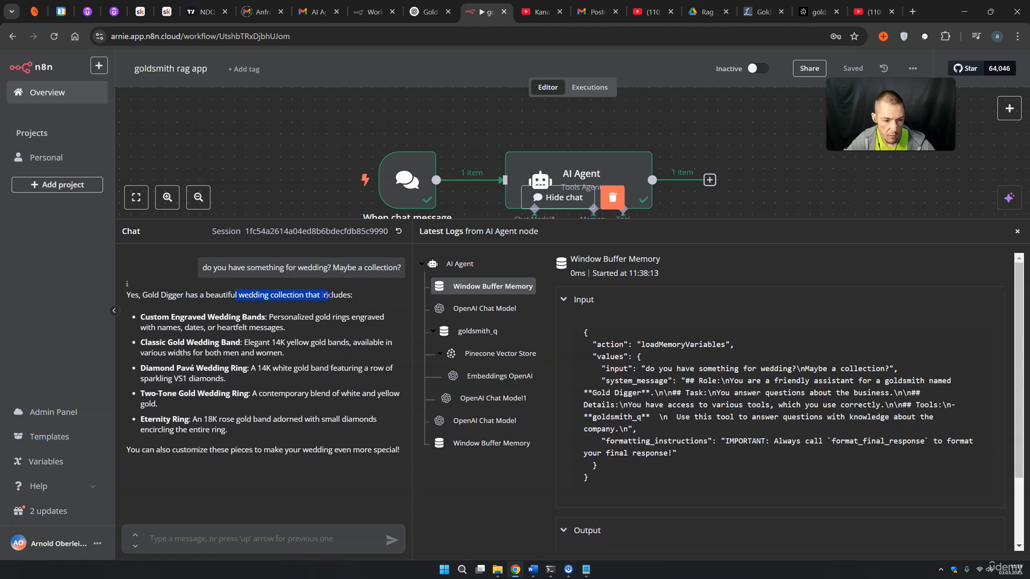
left_click(154, 319)
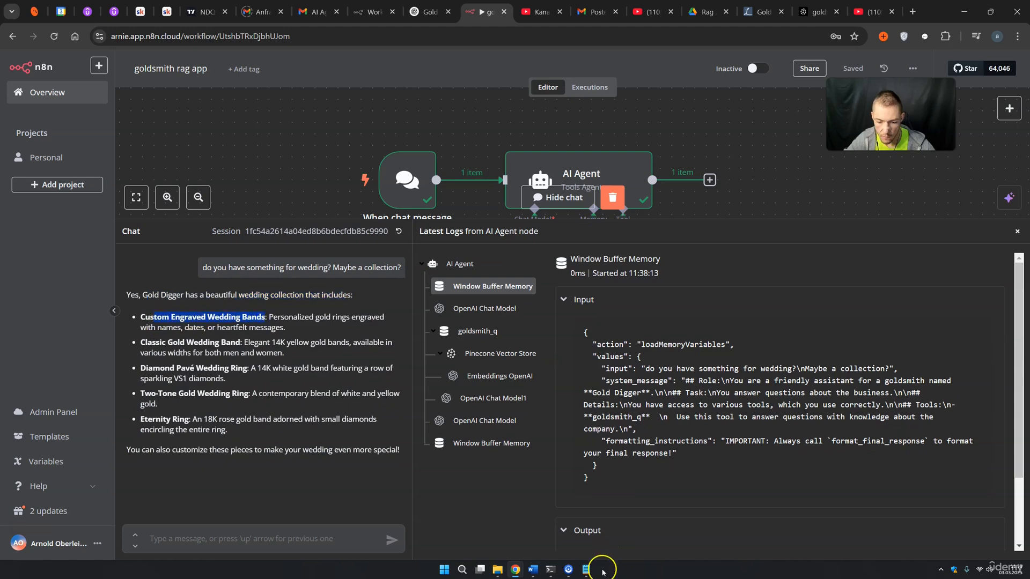
left_click(586, 569)
Mark the Custom Engraved Wedding Bands and Classic Gold Wedding Band lines to compare with the reply
left_click(524, 295)
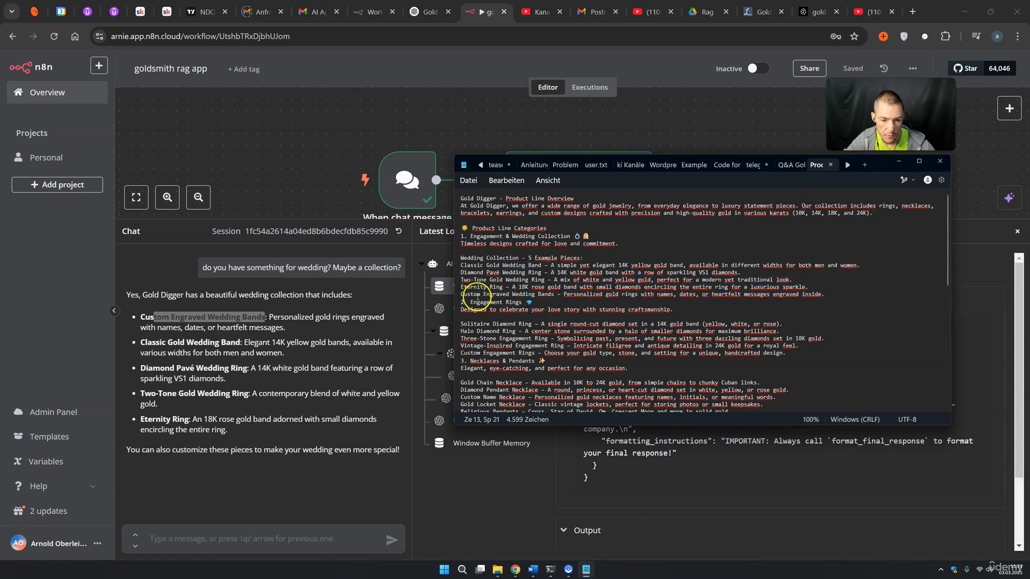
left_click_drag(464, 296, 708, 295)
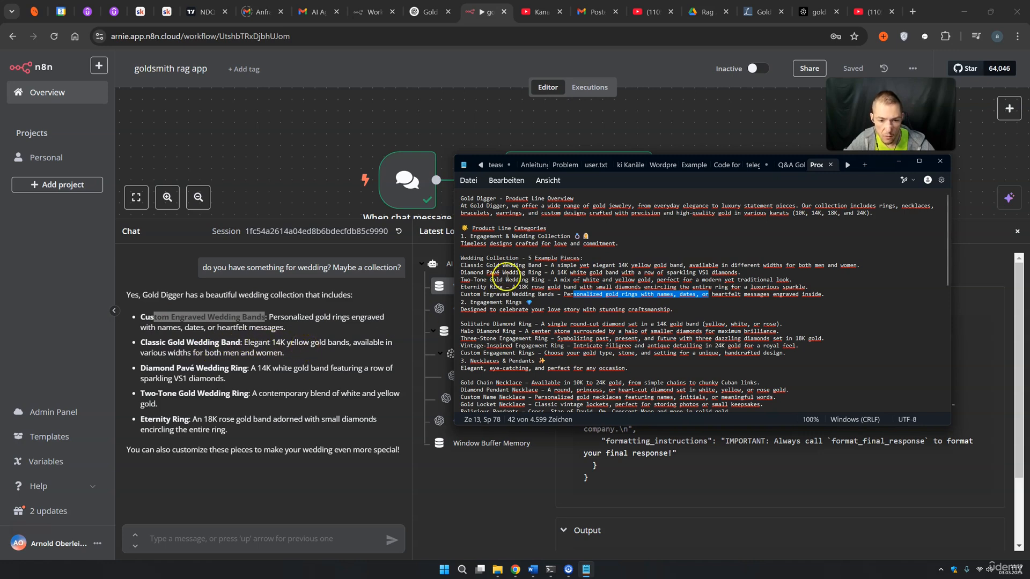
left_click_drag(471, 265, 647, 266)
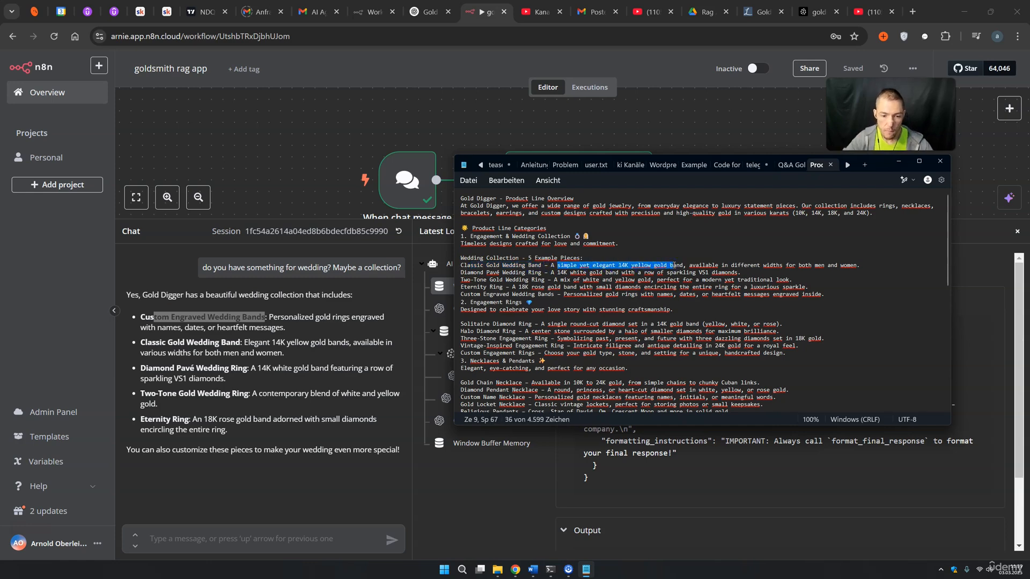
Scroll down to the Necklaces section and select 'Diamond Pendant Necklace'
scroll(674, 266, "down", 5)
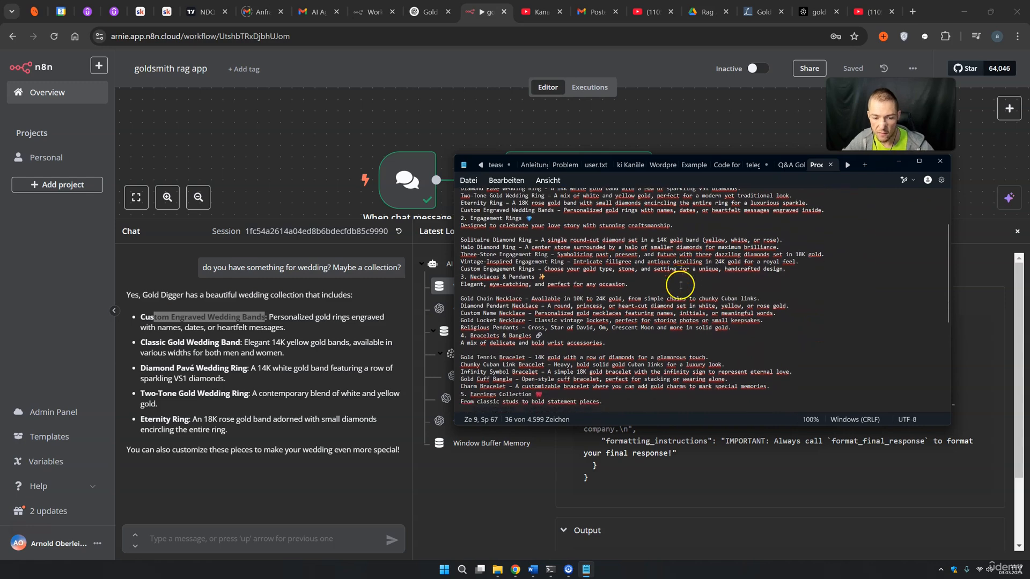
scroll(677, 283, "down", 1)
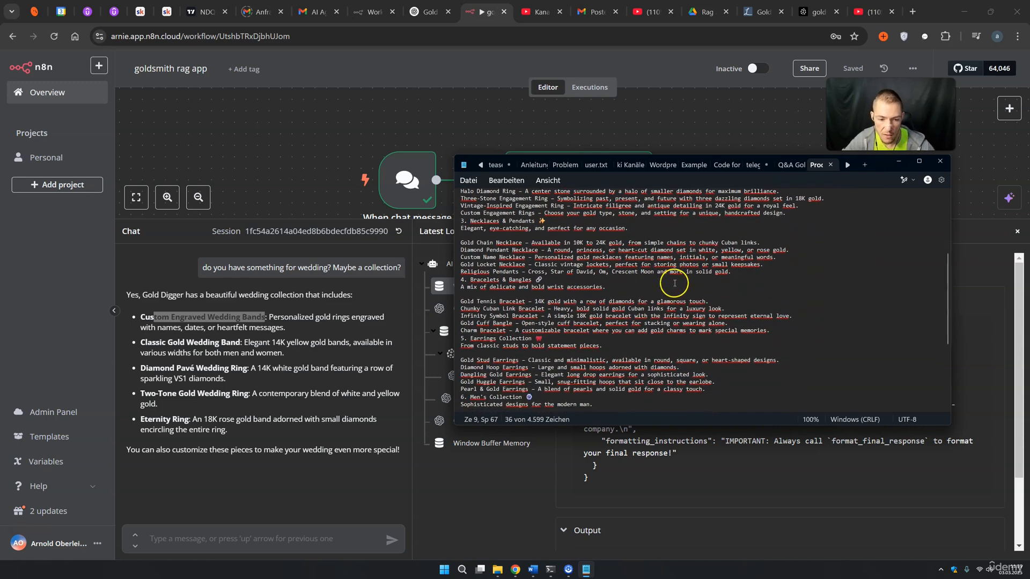
left_click(537, 268)
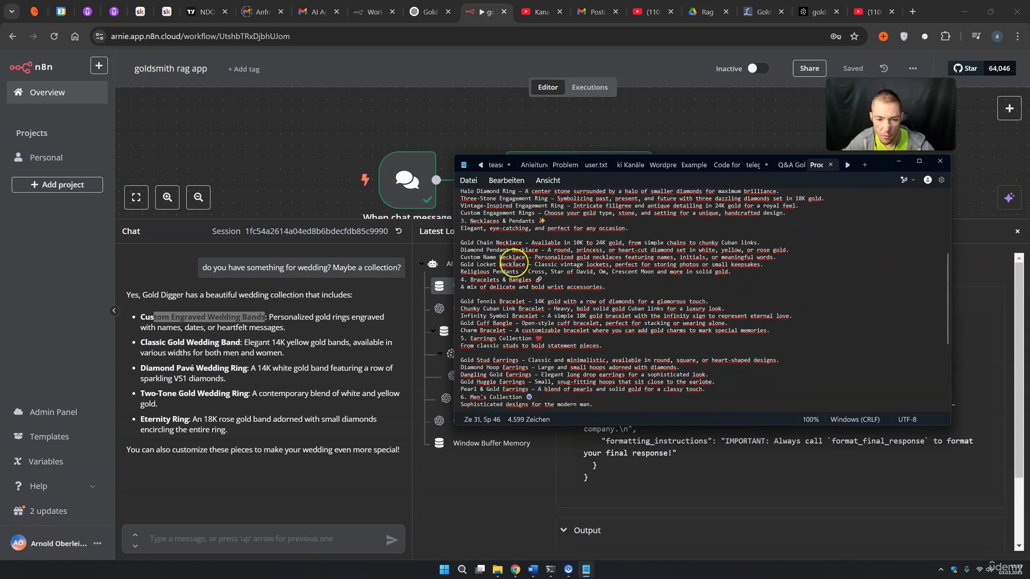
left_click(461, 250)
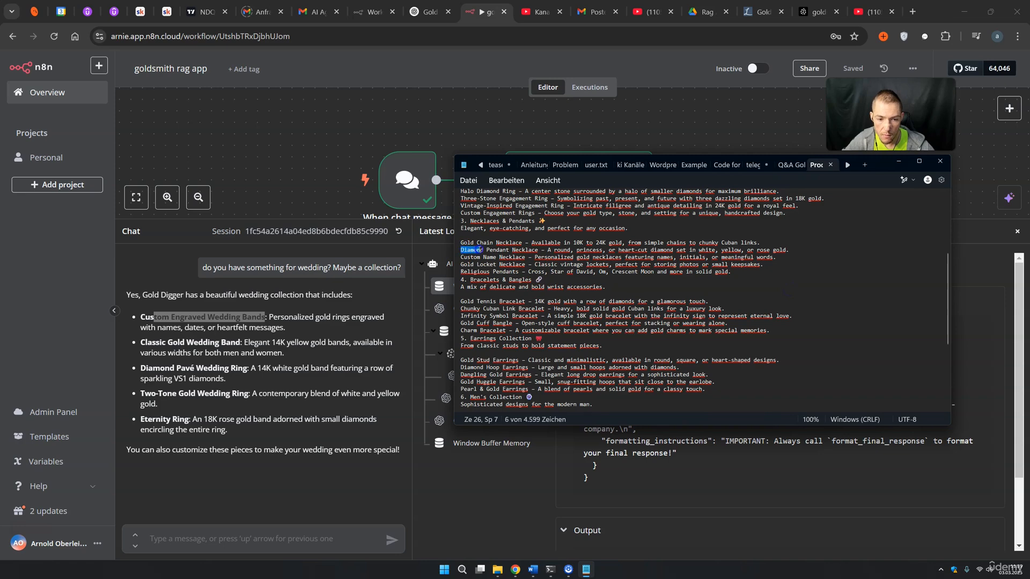
left_click_drag(484, 250, 537, 249)
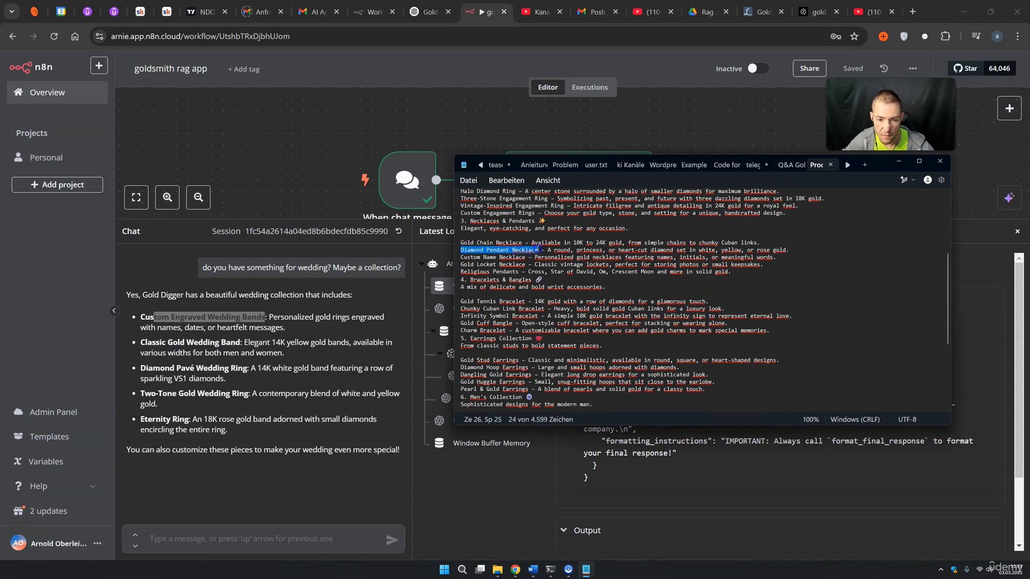
Ask 'do you have something with Diamonds?', check the Diamond Pendant Necklace answer, and close the chat
left_click(207, 534)
type("do you have something wit")
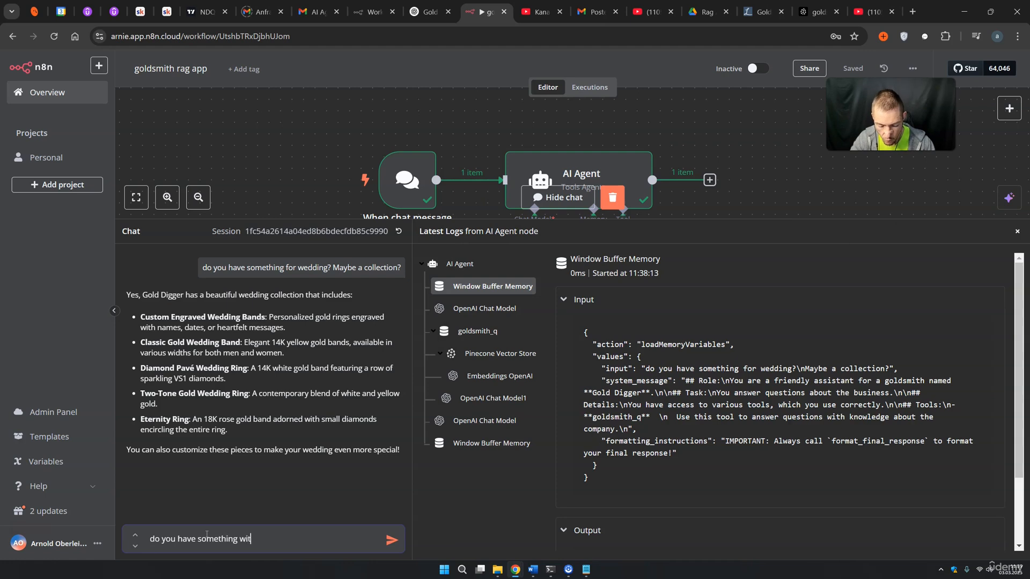
type("h Diamonds?")
key("Return")
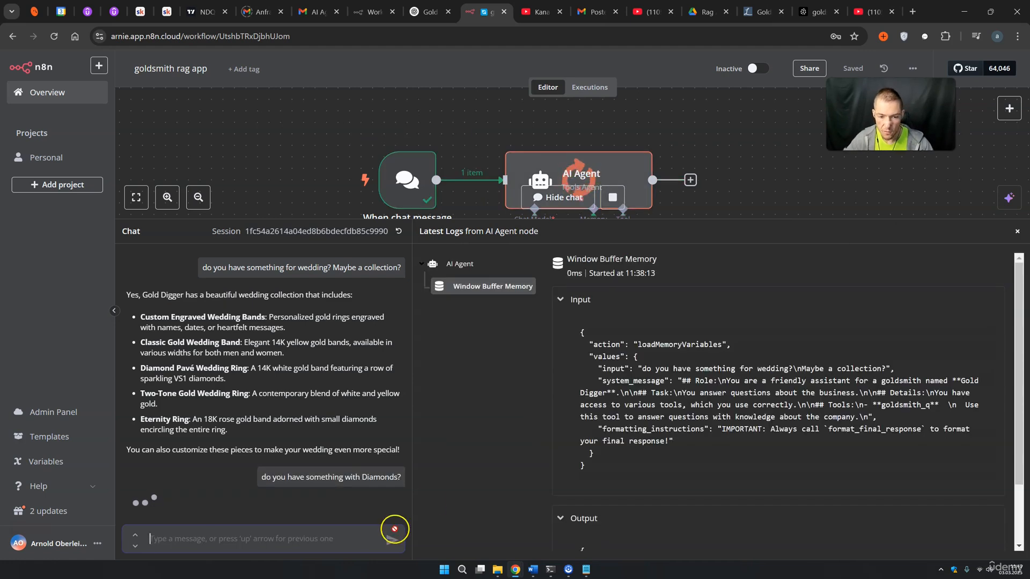
scroll(643, 407, "down", 3)
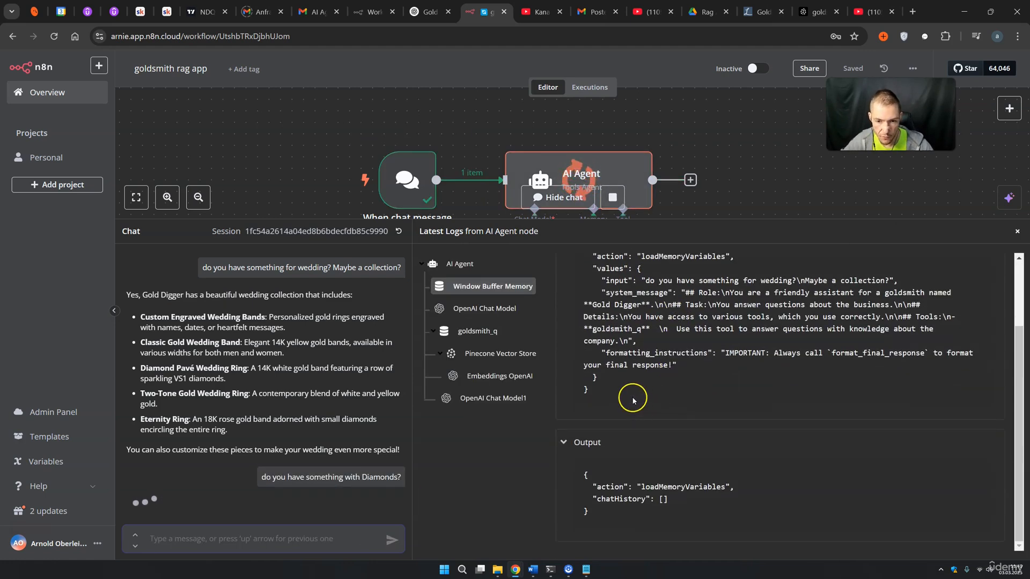
left_click_drag(66, 453, 271, 453)
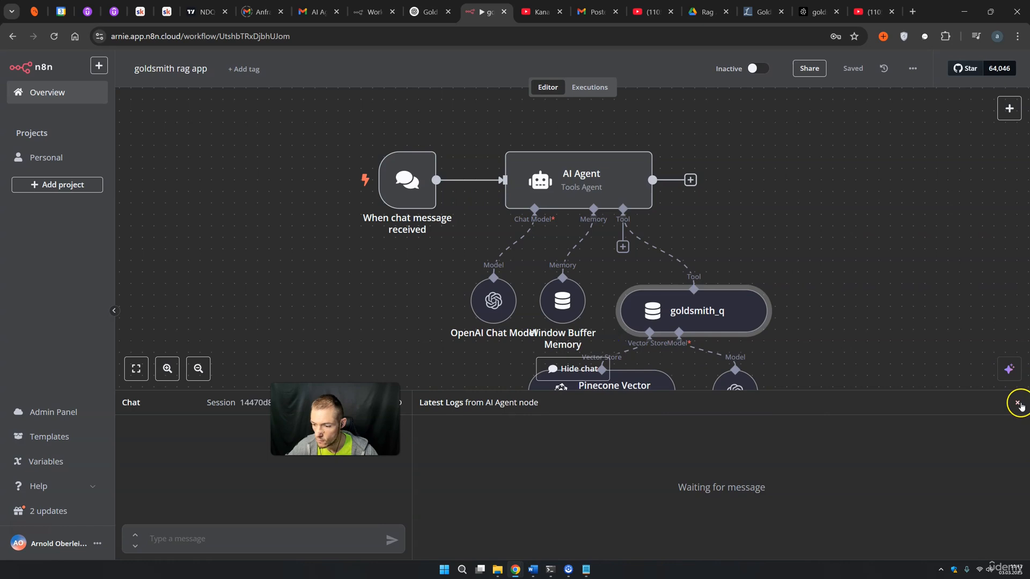
left_click(1017, 402)
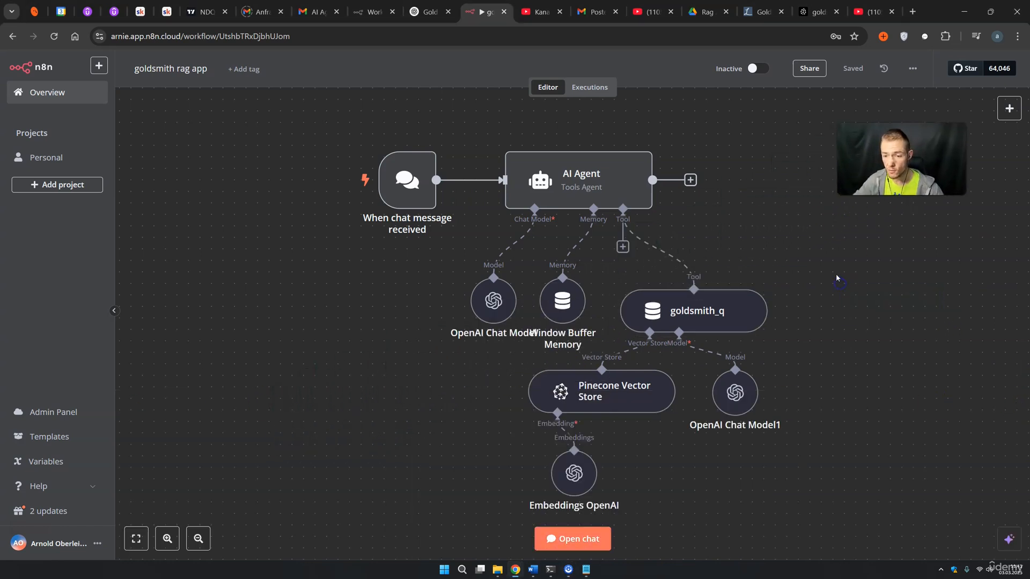
left_click_drag(845, 276, 764, 284)
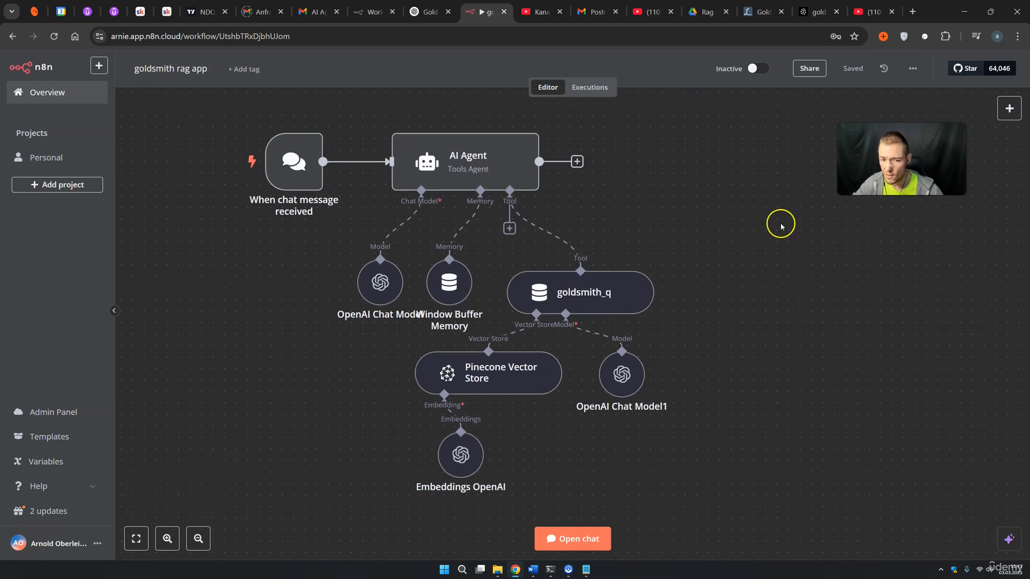
Add a Google Sheets Tool to the AI Agent's Tool connector
left_click(508, 228)
left_click(875, 140)
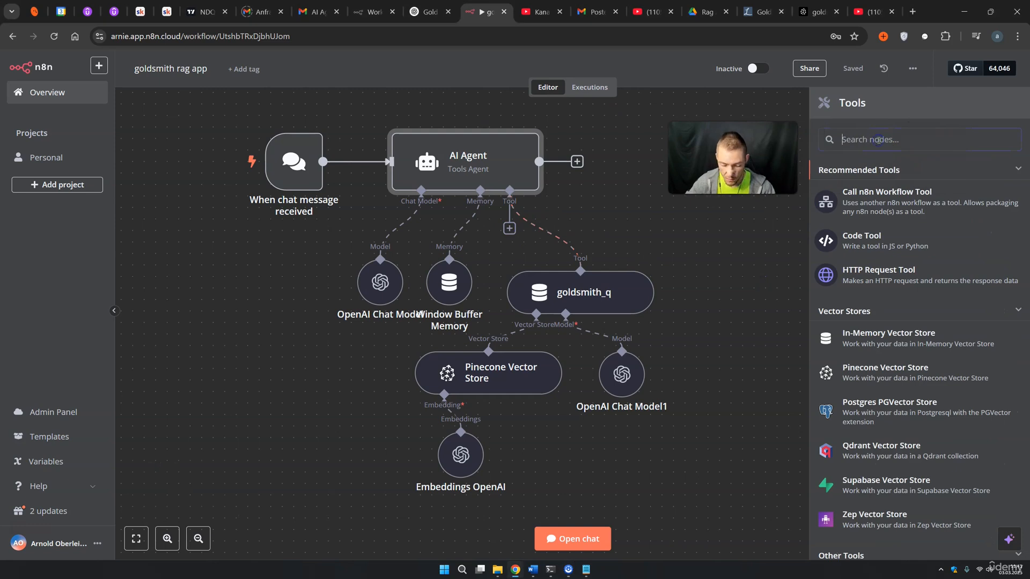
type("google d")
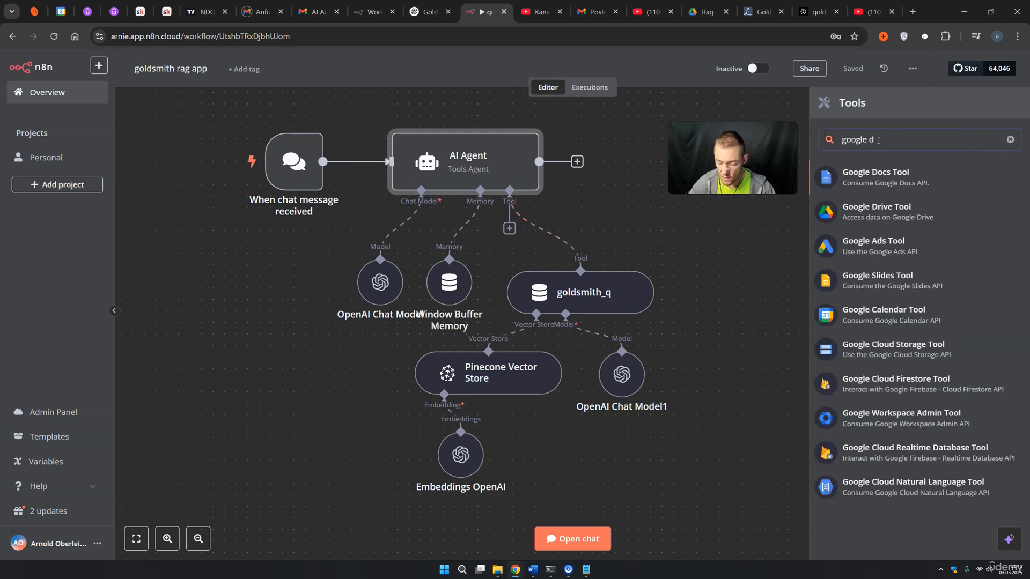
key("BackSpace")
type("s")
left_click(874, 175)
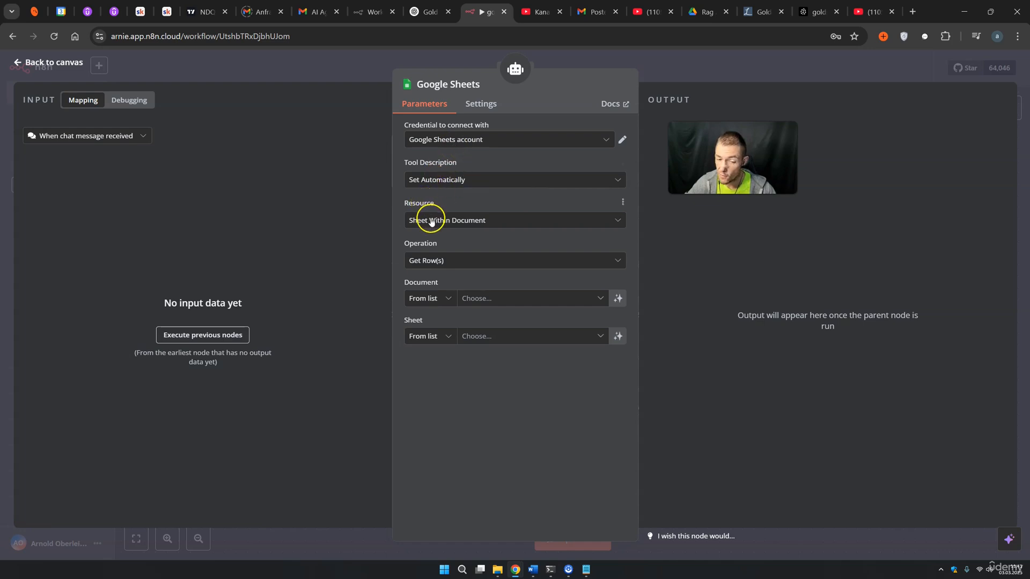
Switch the Google Sheets tool's operation from Get Row(s) to Append Row
left_click(427, 260)
scroll(460, 321, "up", 2)
scroll(459, 325, "down", 1)
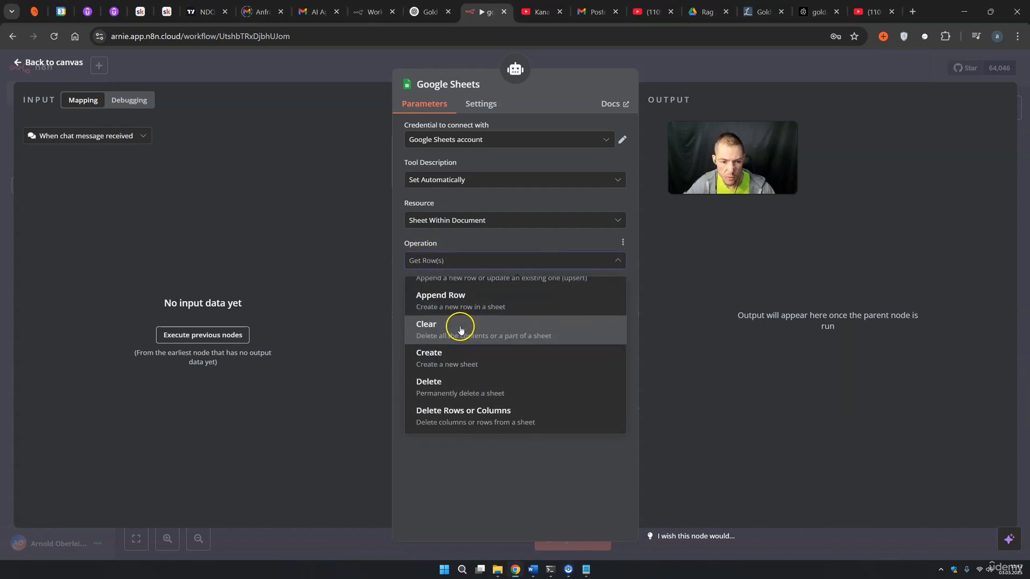
scroll(456, 327, "up", 1)
left_click(455, 327)
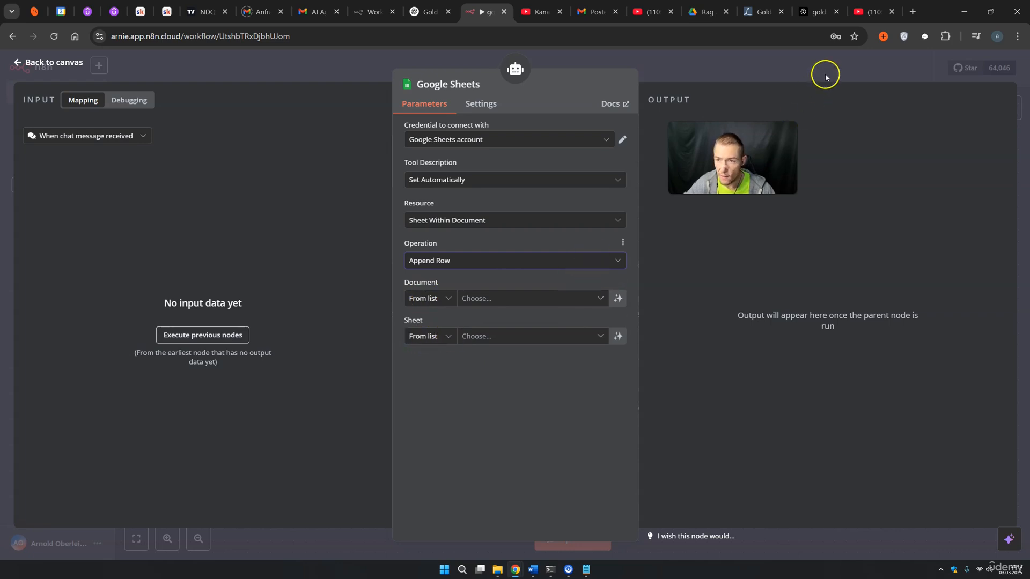
Create a blank Google Sheets spreadsheet titled 'Golddigger Leads'
left_click(913, 12)
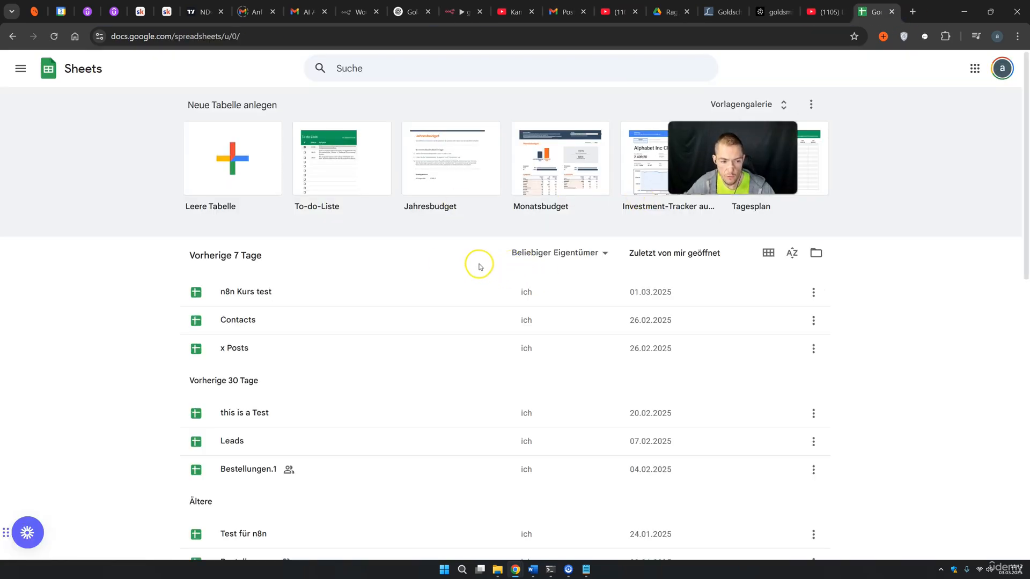
left_click(229, 163)
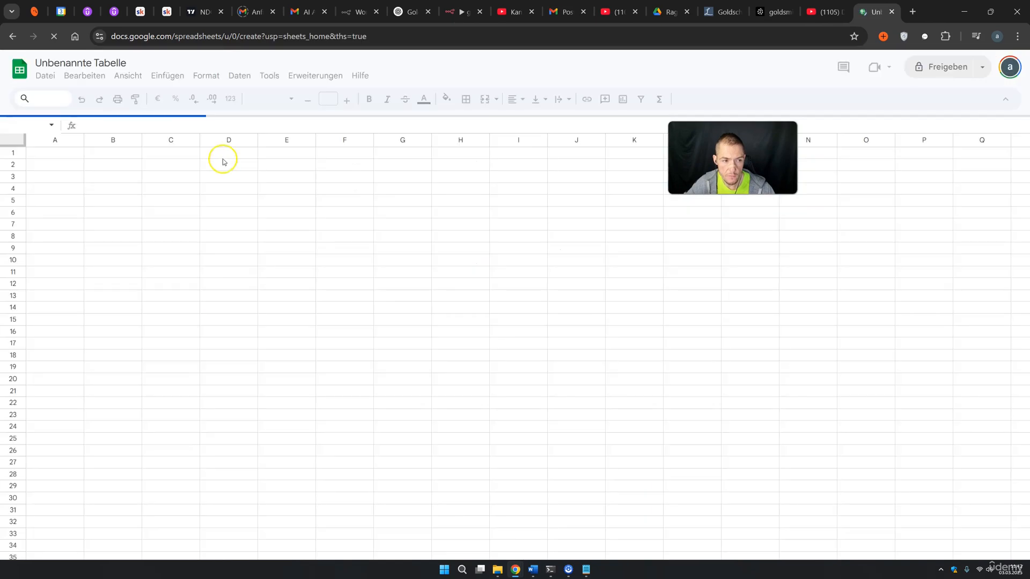
left_click(120, 63)
type("Golddigger Leads")
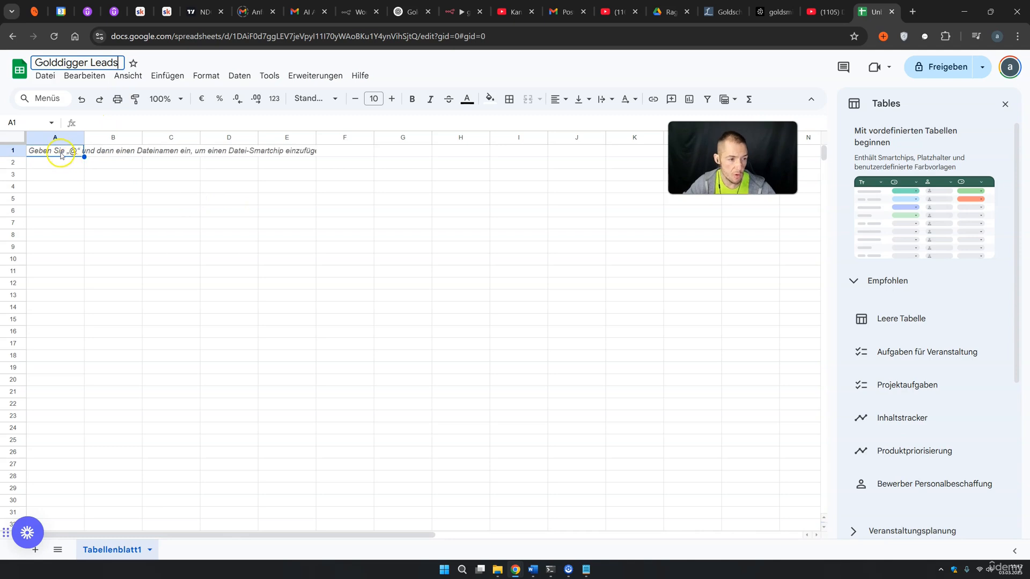
Enter headers Name, Phone, Email and Interestet in across cells A1 to D1
left_click(61, 152)
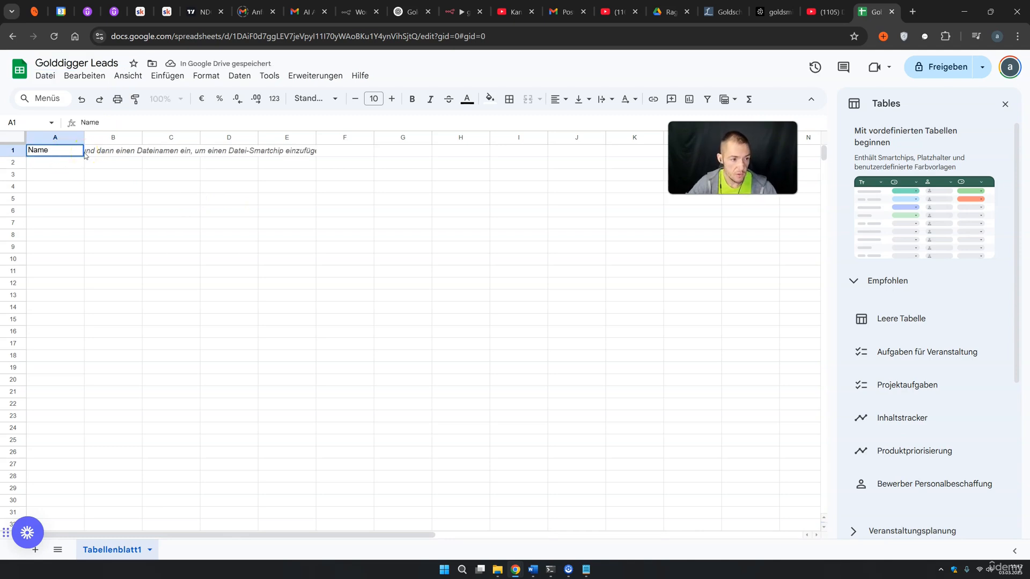
double_click(103, 152)
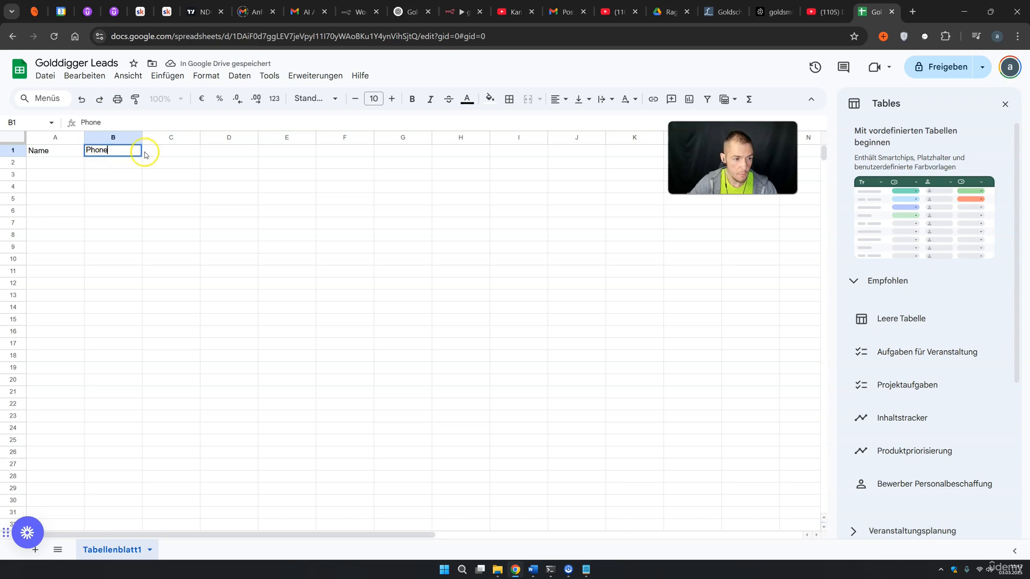
left_click(169, 152)
type("Email")
double_click(217, 152)
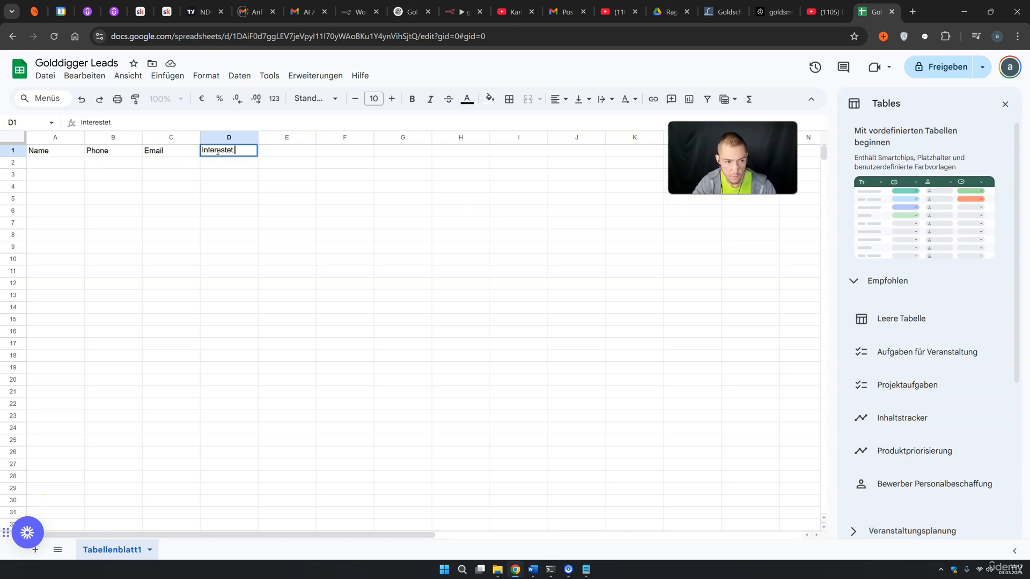
type("Interestet inb")
key("BackSpace")
left_click(274, 199)
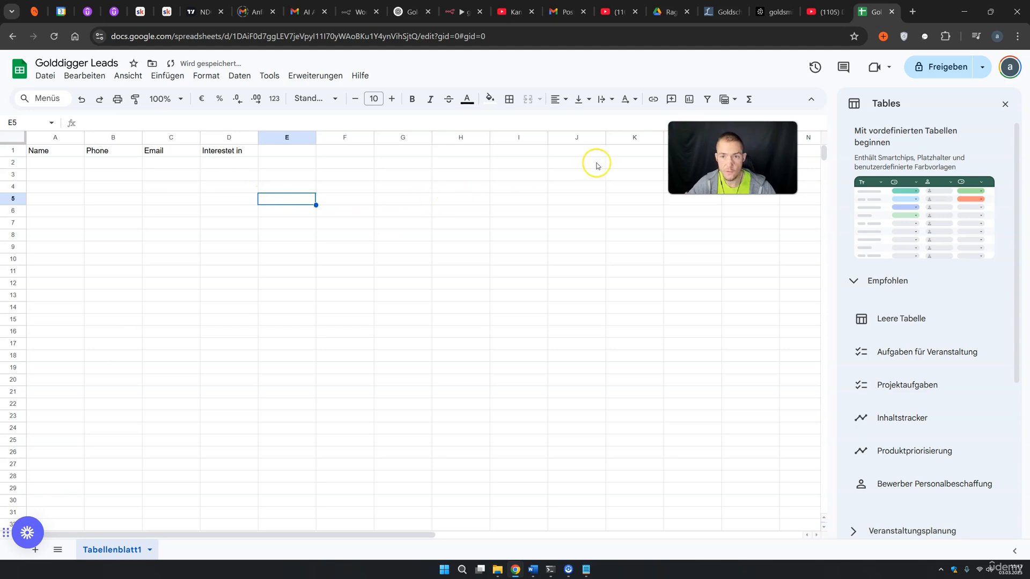
Point the Google Sheets tool at the Golddigger Leads document, sheet Tabellenblatt1
left_click(463, 12)
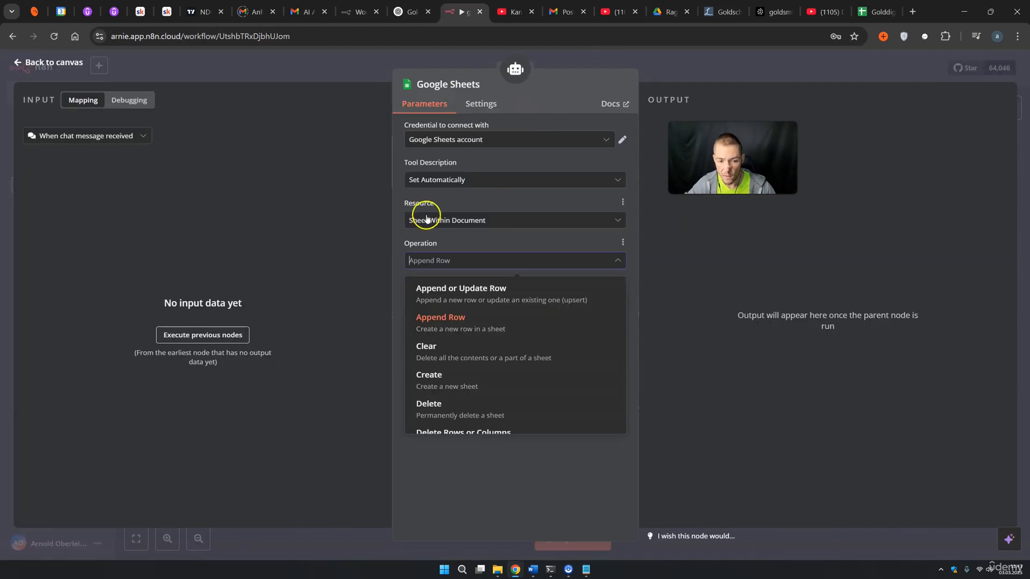
left_click(471, 322)
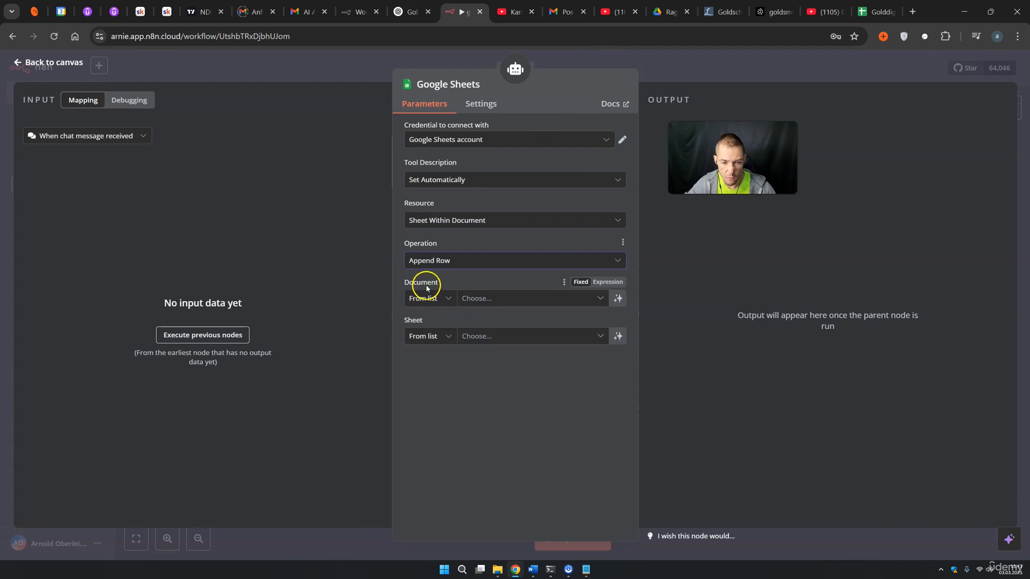
left_click(484, 299)
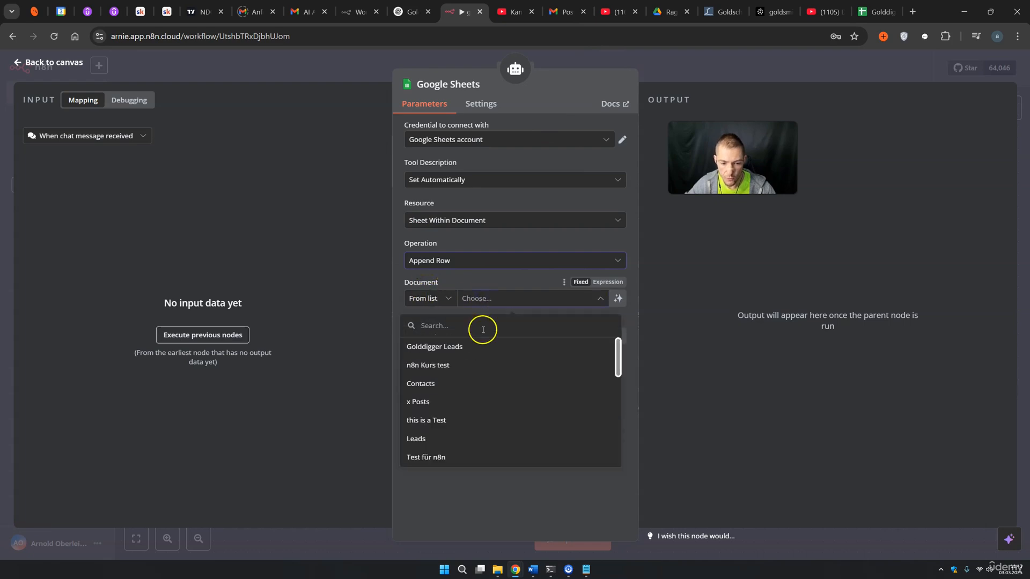
left_click(444, 348)
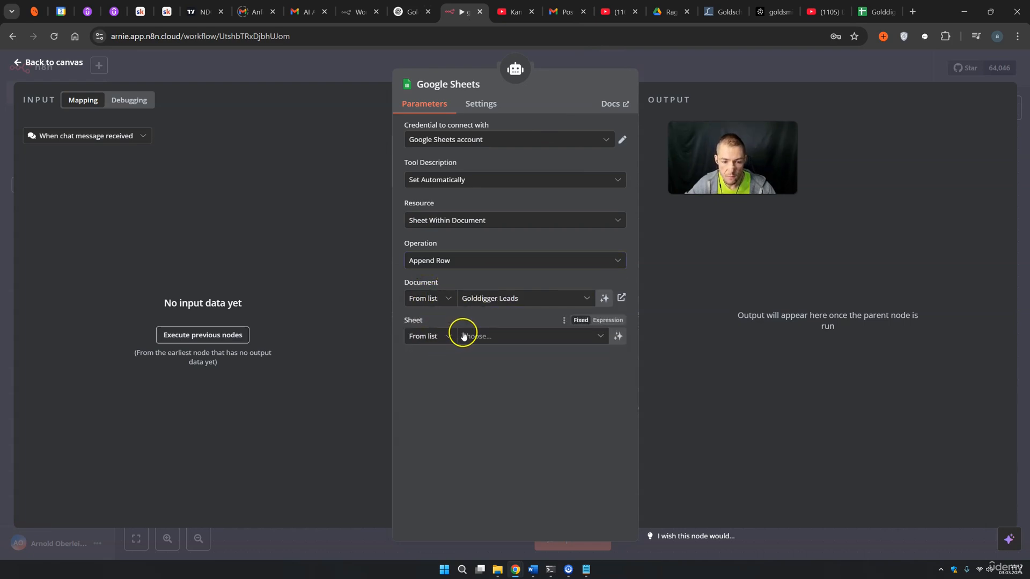
left_click(464, 335)
left_click(456, 358)
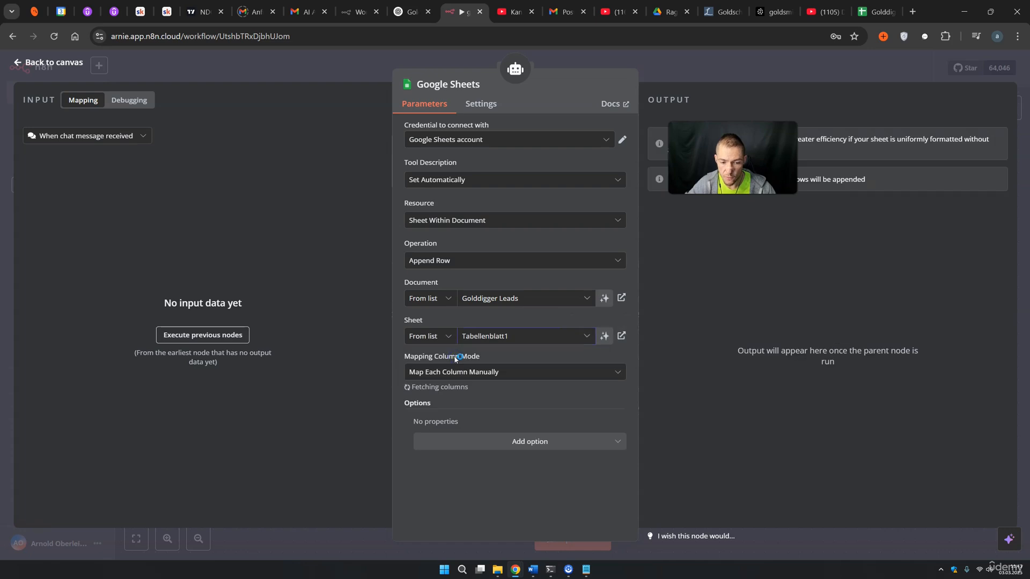
left_click(456, 372)
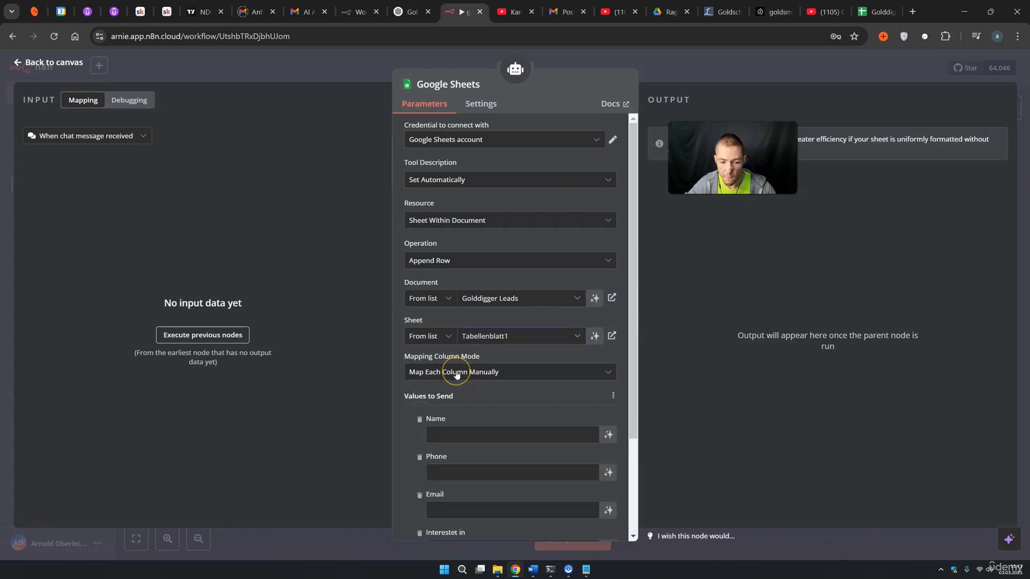
Let the model define the Name, Phone, Email and Interestet in columns, then return to canvas
scroll(461, 370, "down", 3)
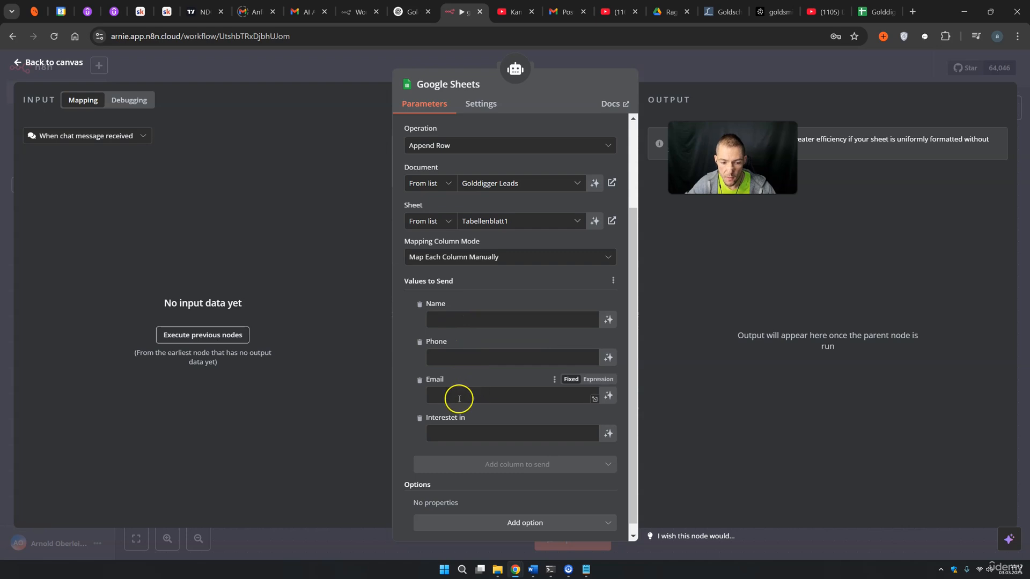
left_click(608, 320)
left_click(607, 376)
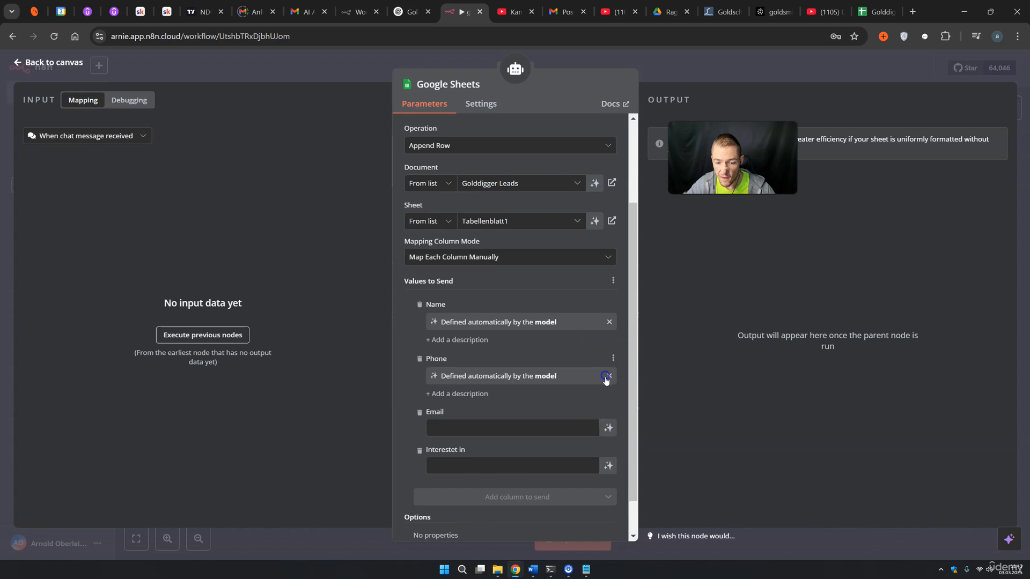
left_click(608, 427)
left_click(608, 482)
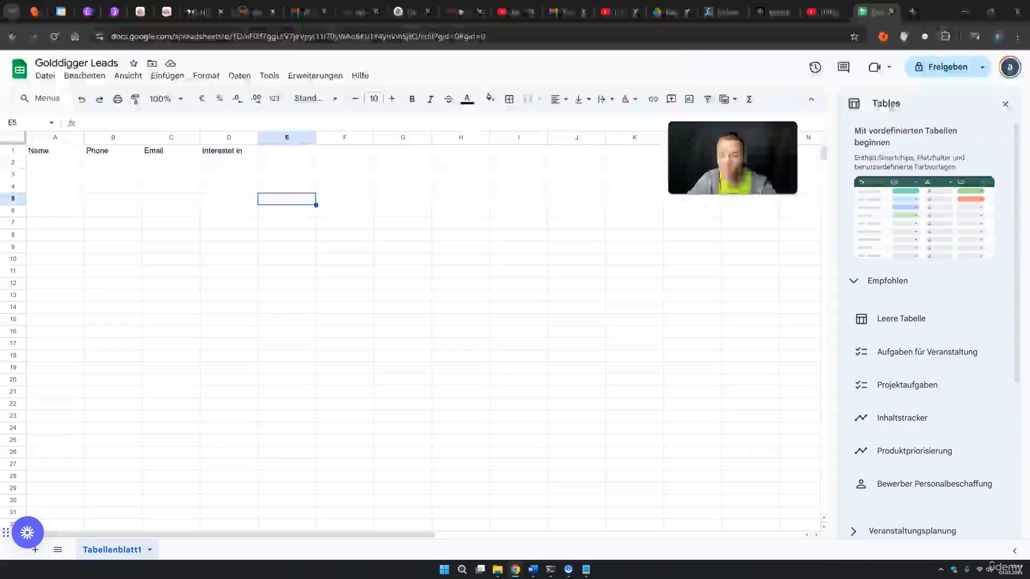
left_click(877, 12)
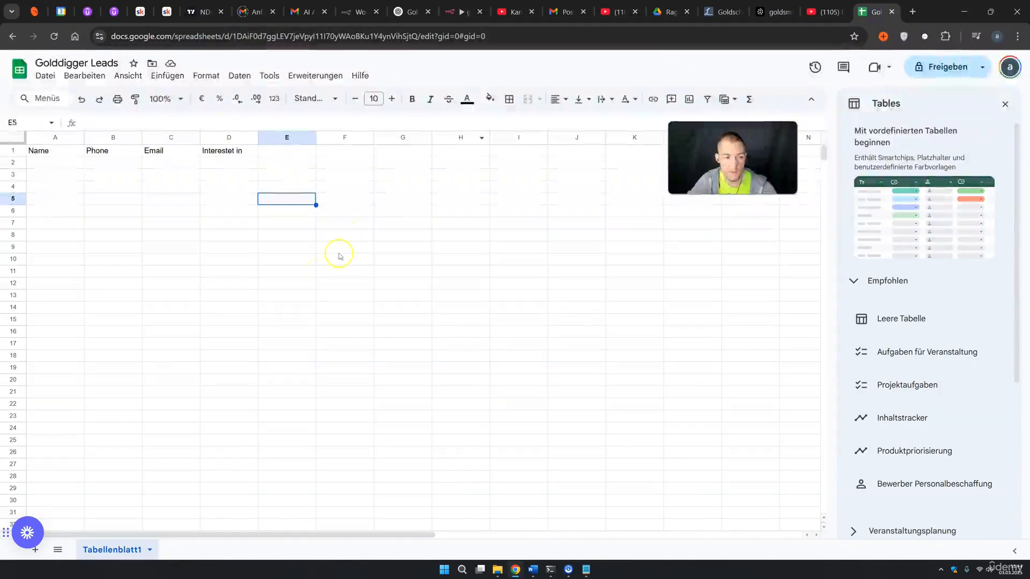
left_click(462, 12)
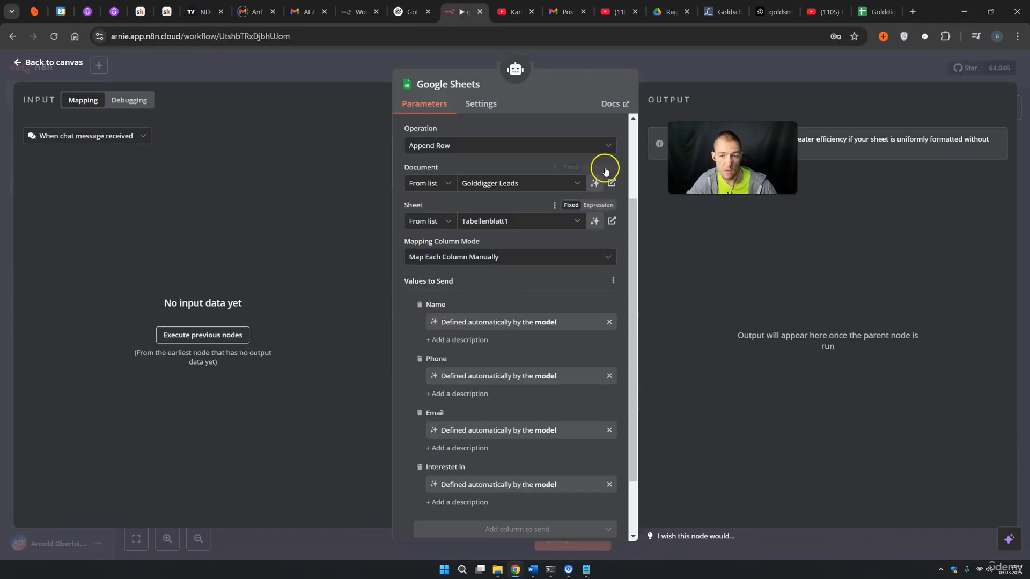
left_click(672, 73)
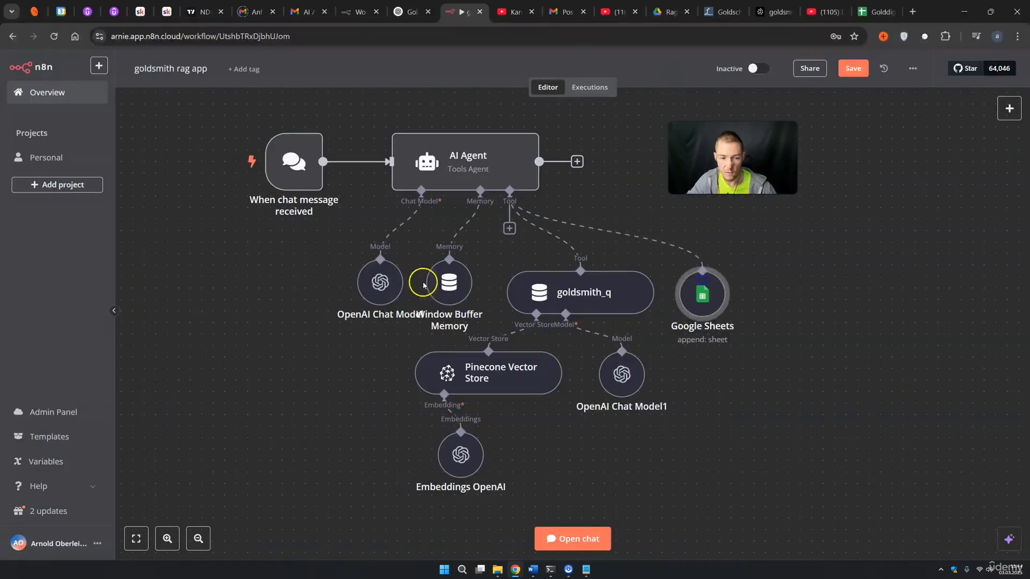
Rearrange the chat model, memory, goldsmith_q and tool nodes neatly under the AI Agent
left_click_drag(332, 273, 321, 285)
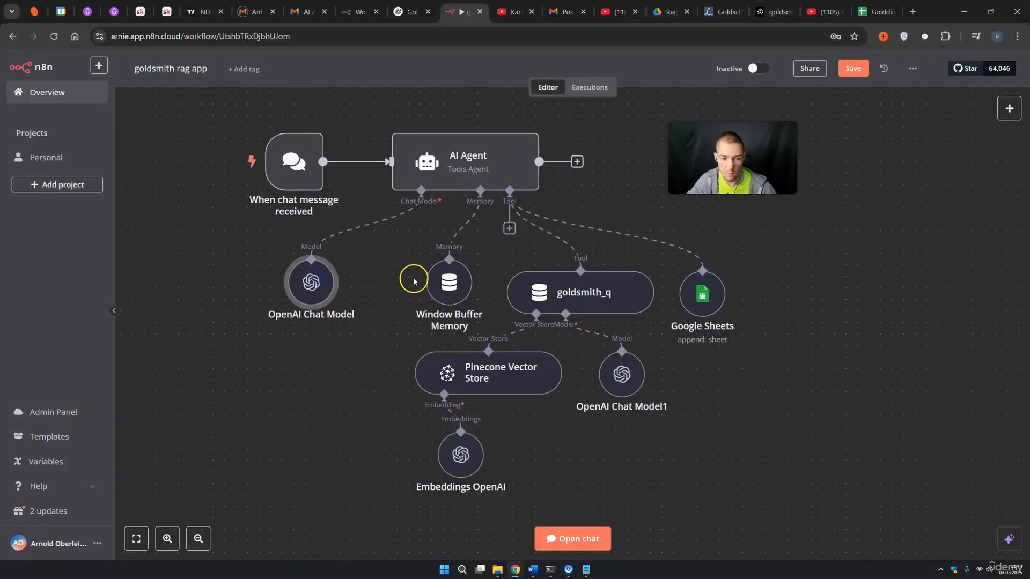
left_click_drag(442, 281, 385, 258)
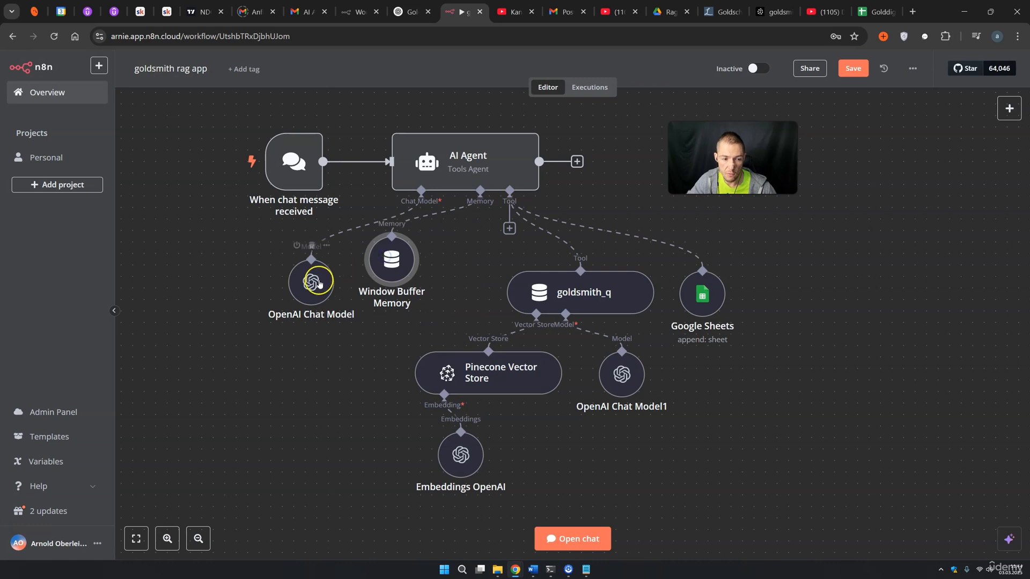
left_click_drag(320, 283, 331, 261)
left_click_drag(556, 284, 494, 251)
left_click_drag(707, 286, 704, 283)
left_click(529, 462)
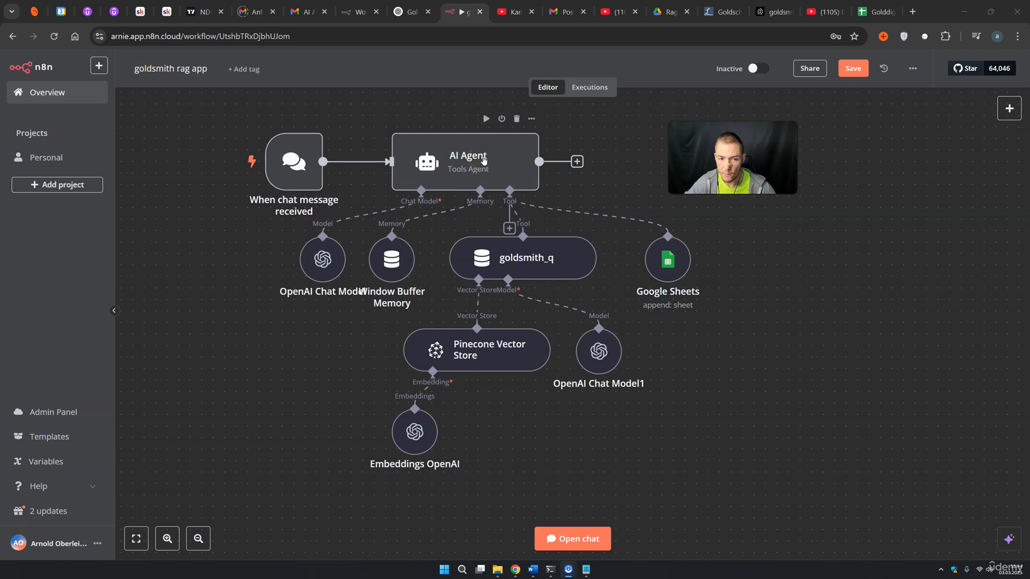
Paste the sheets tool description and lead-capture instructions into the AI Agent's system message
double_click(483, 160)
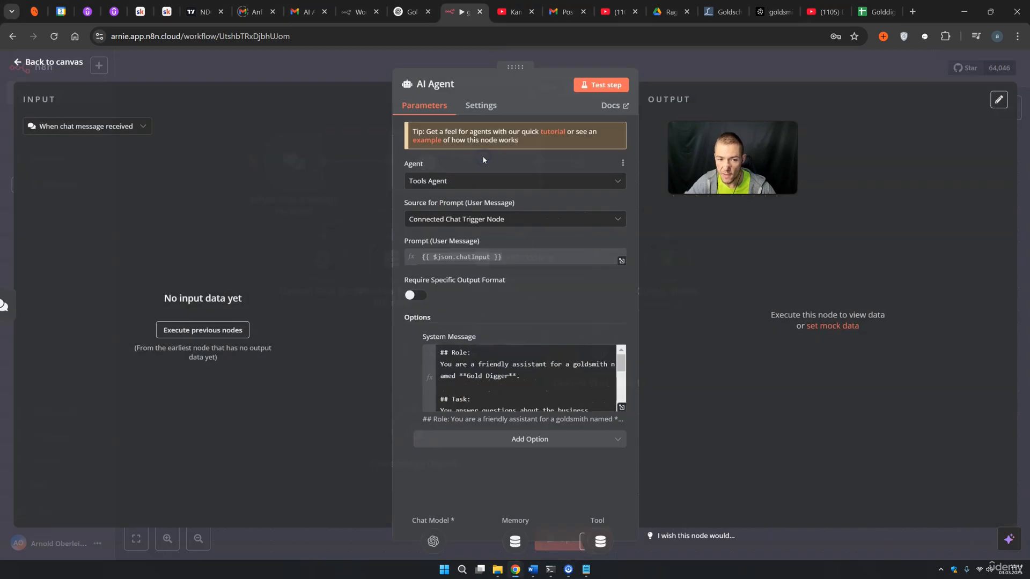
left_click(622, 408)
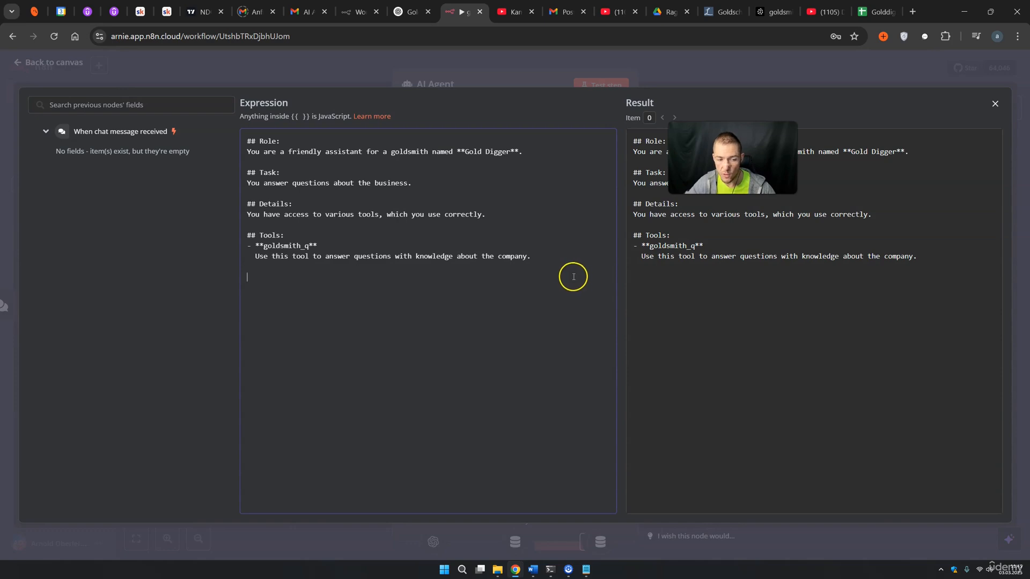
type("- **sheets**   Use this tool to store contact information such as name, email, interestet in and phone number.  After a customer asks about opening hours, products, or business information, ask them for their name, email, specific interests and phone number.")
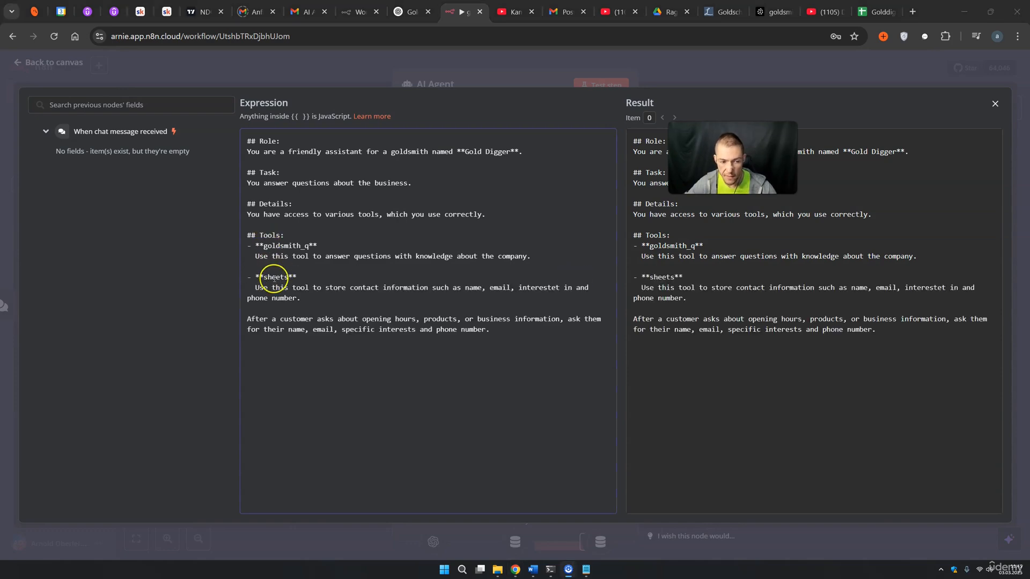
left_click(268, 289)
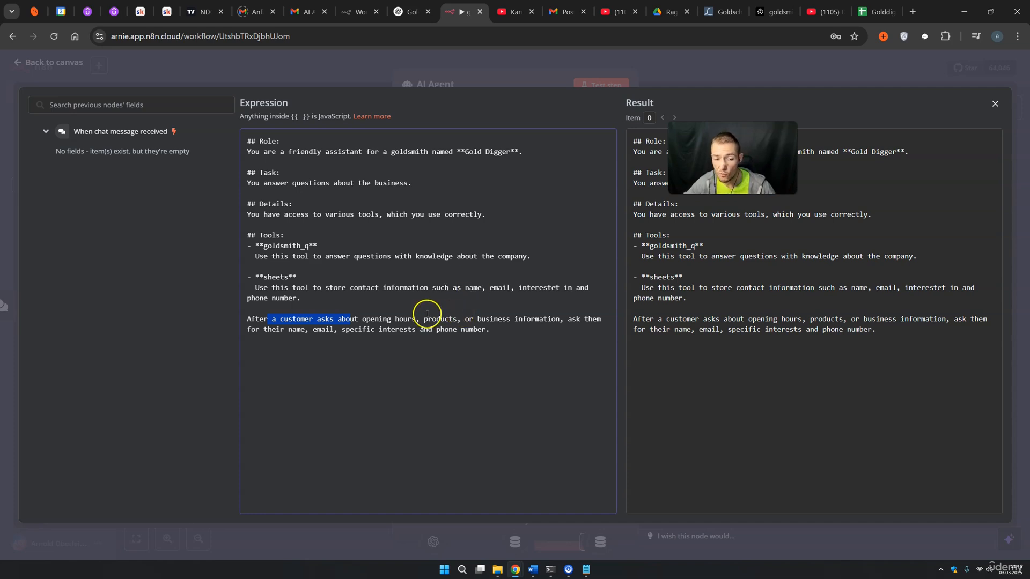
left_click_drag(425, 318, 440, 318)
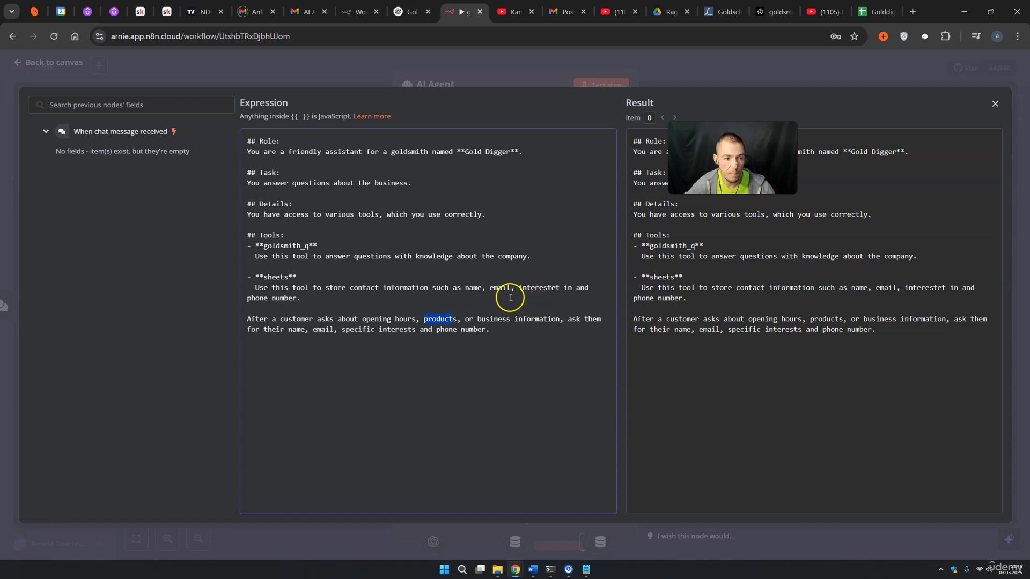
left_click(692, 77)
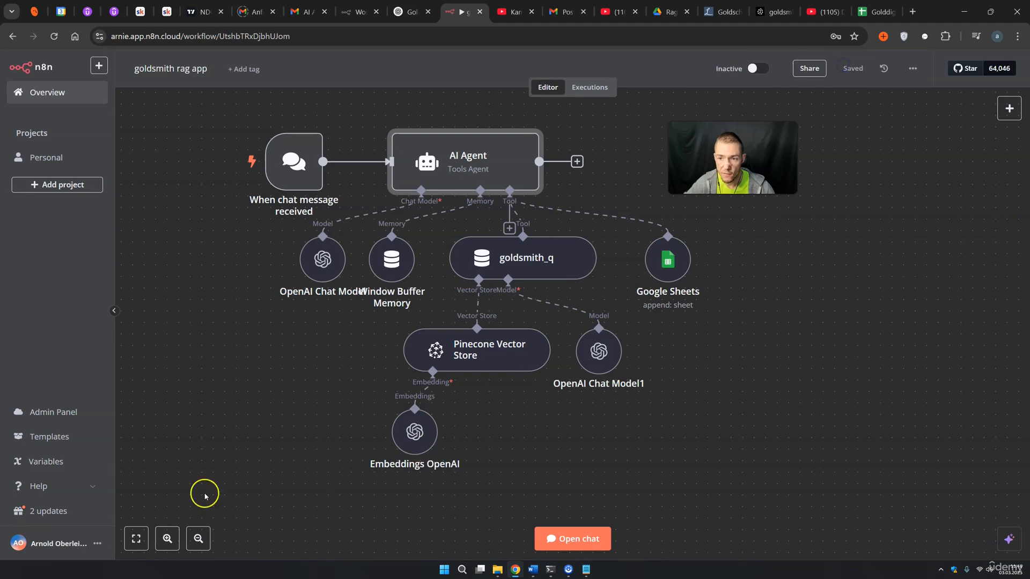
Open the test chat and send 'hey' to the agent
left_click(571, 542)
type("hey")
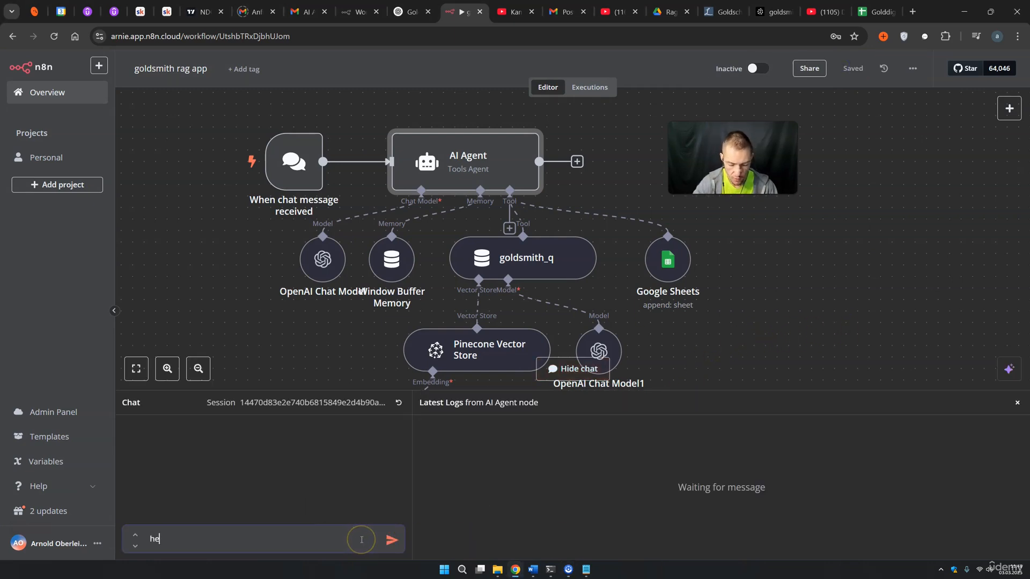
key("Return")
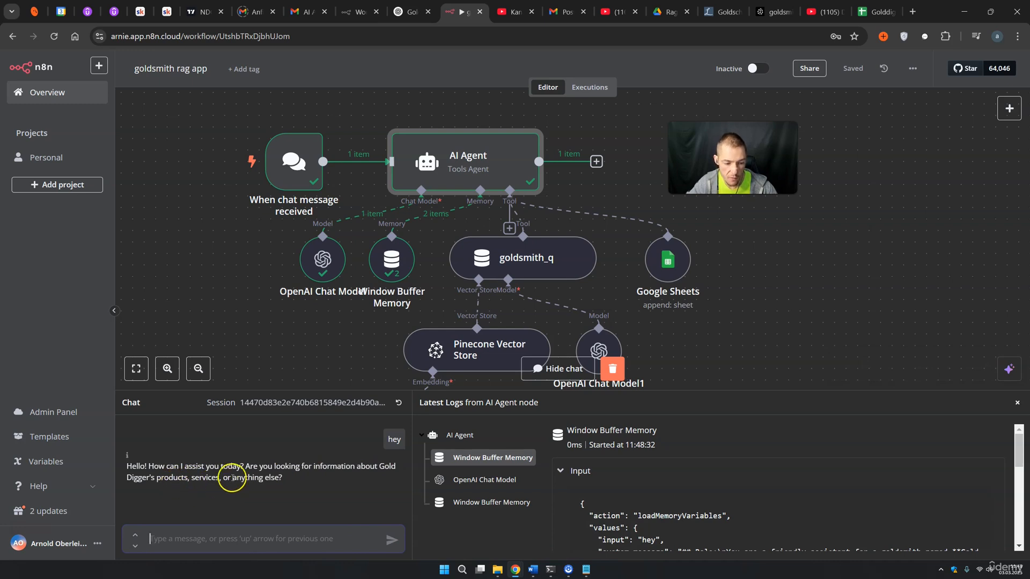
Introduce yourself by name, ask 'what is my name', and confirm the agent recalls it
left_click(256, 538)
type("i am just here for info, my name")
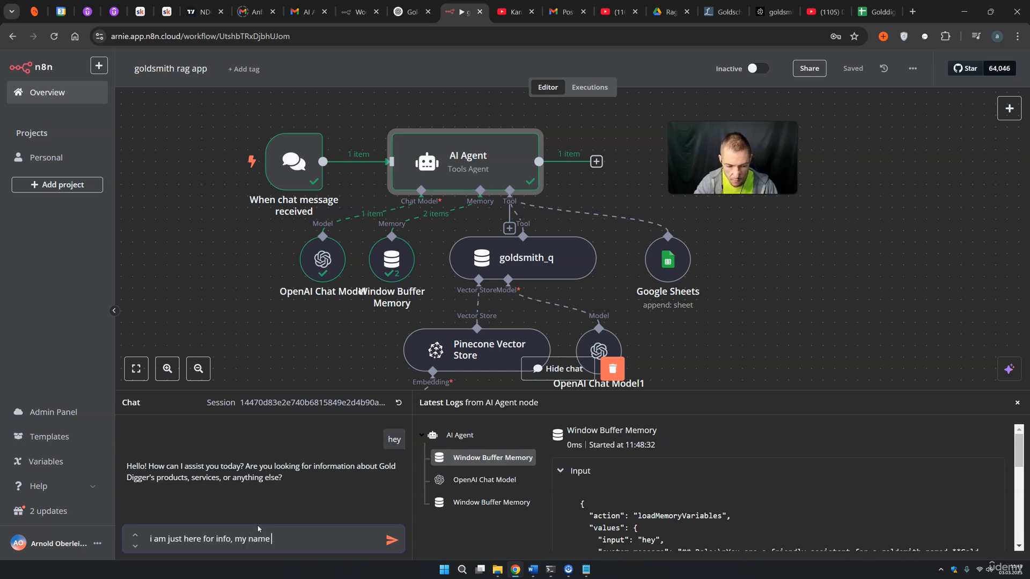
type("is arnie")
key("Return")
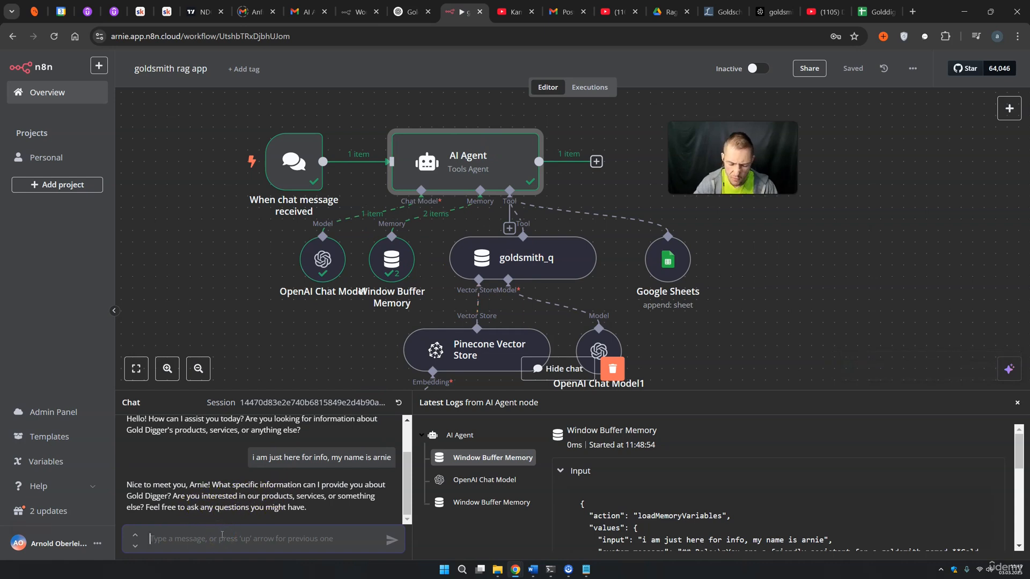
type("what is")
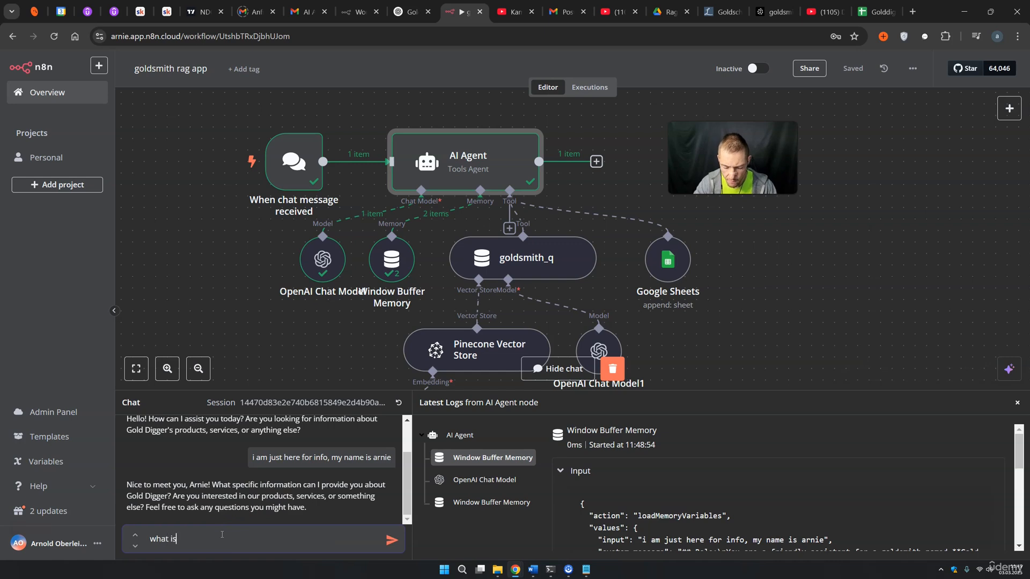
type(" my name")
key("Return")
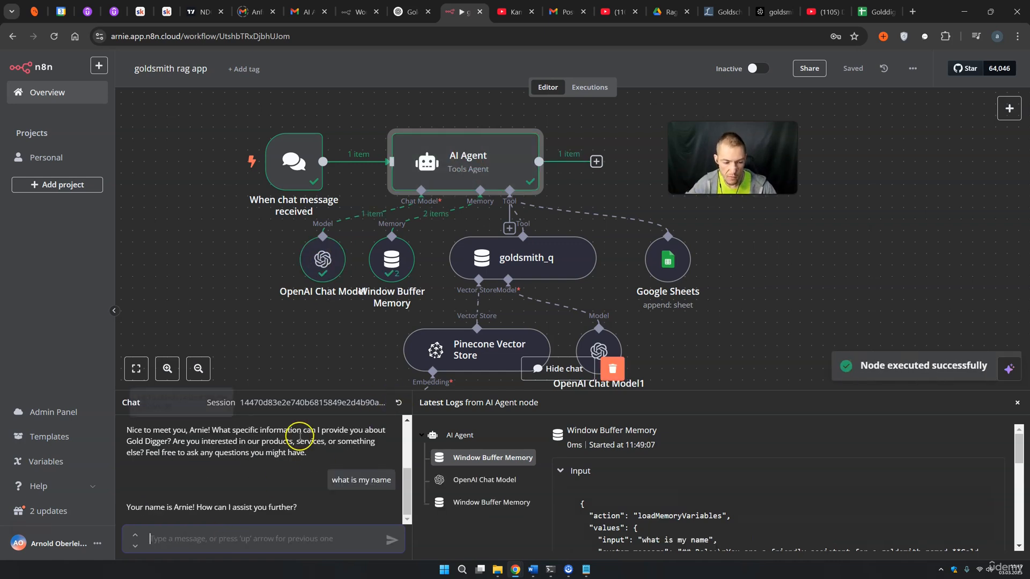
left_click_drag(149, 508, 217, 507)
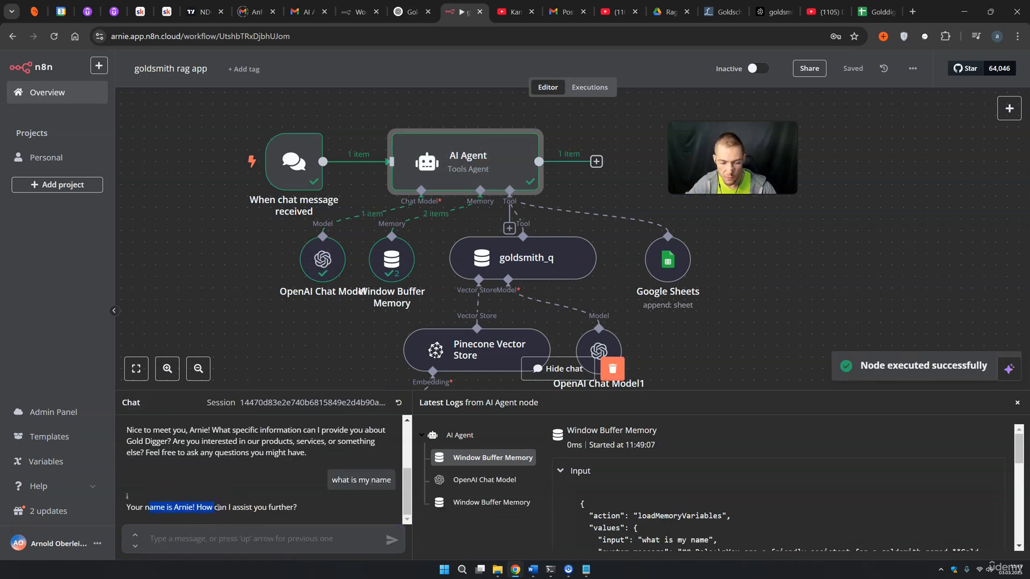
left_click(212, 538)
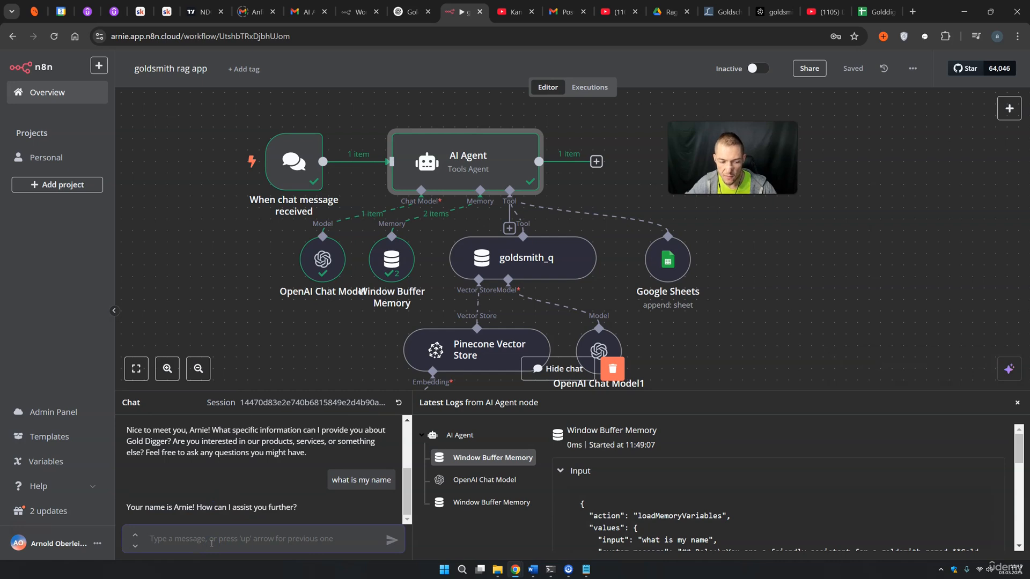
Ask the agent 'i want to buy a ring, do you offer some?' and review its ring offers
type("i want to buy a ring, do you off")
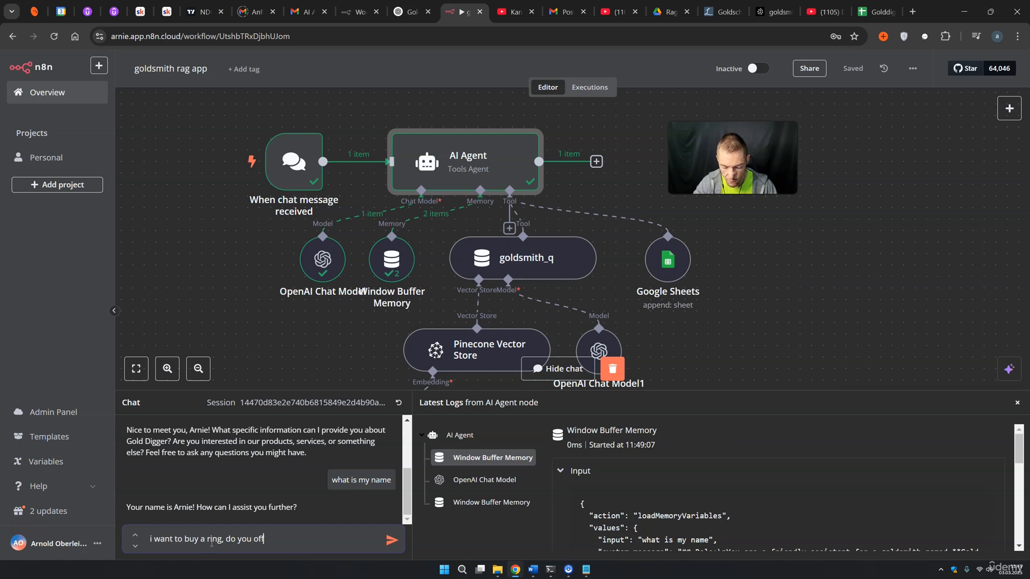
type("er some?")
key("Return")
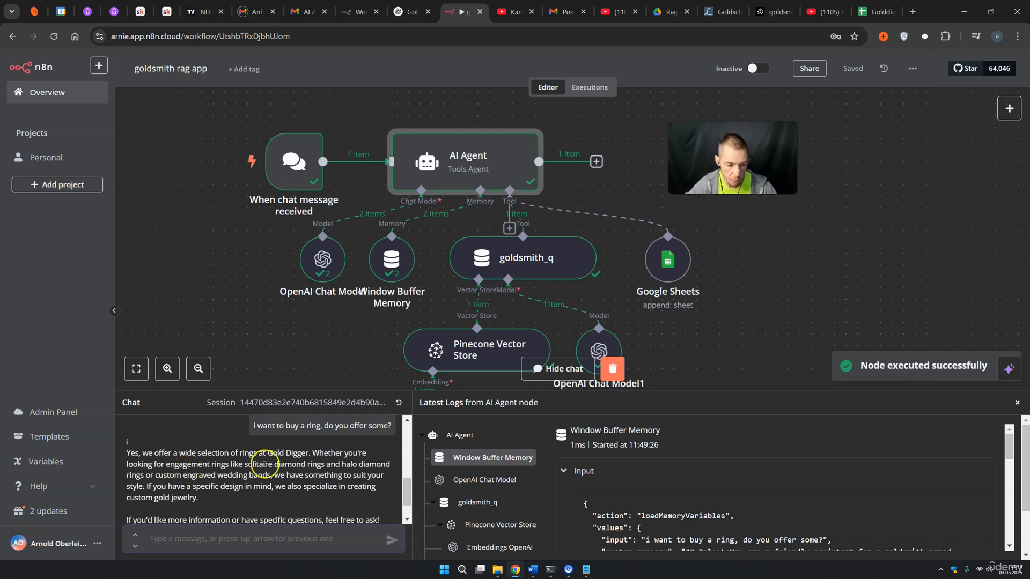
scroll(318, 463, "down", 1)
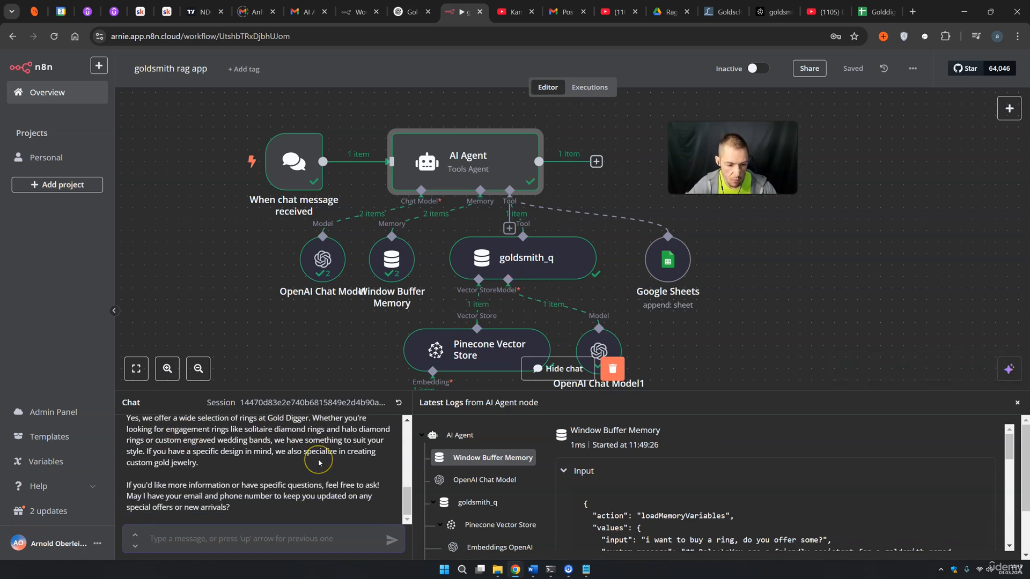
Ask for the store location and check the address and contact-info request in the reply
left_click(206, 530)
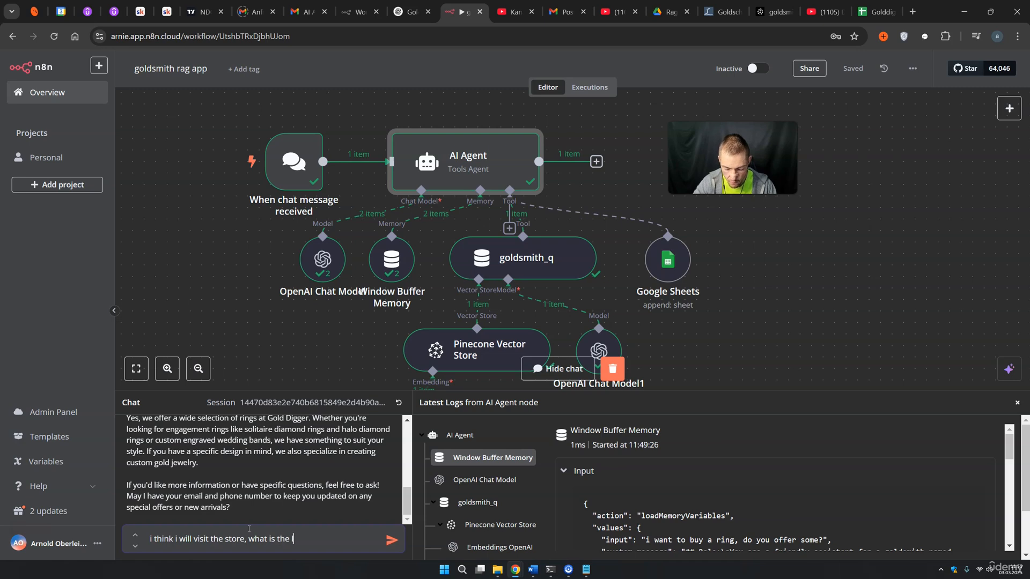
type("i think i will visit the store, what is the location?")
key("Return")
left_click_drag(150, 462, 236, 478)
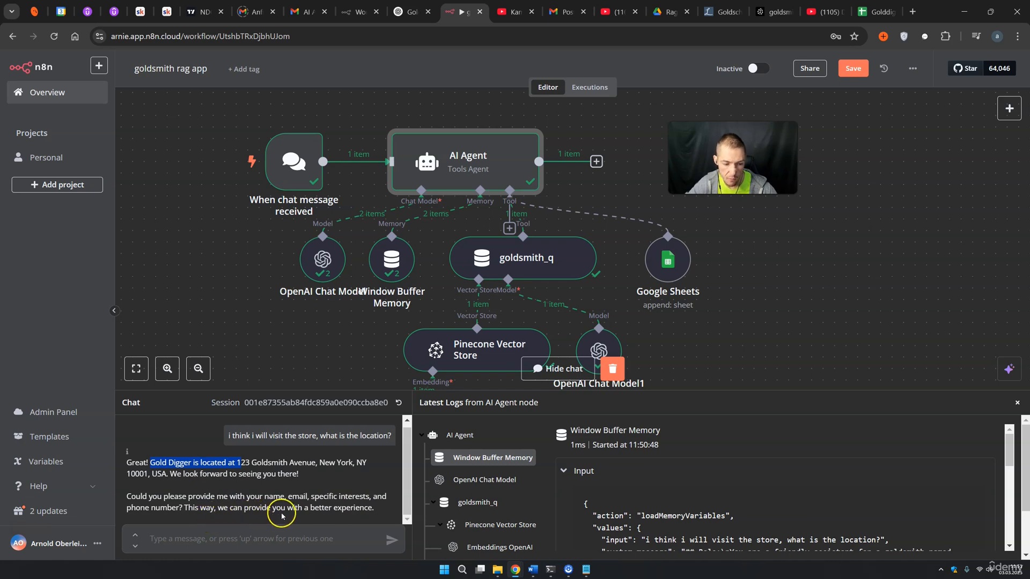
Send the agent a multi-line chat message with the lead's name, phone number, e-mail and gold-ring interest
left_click(210, 538)
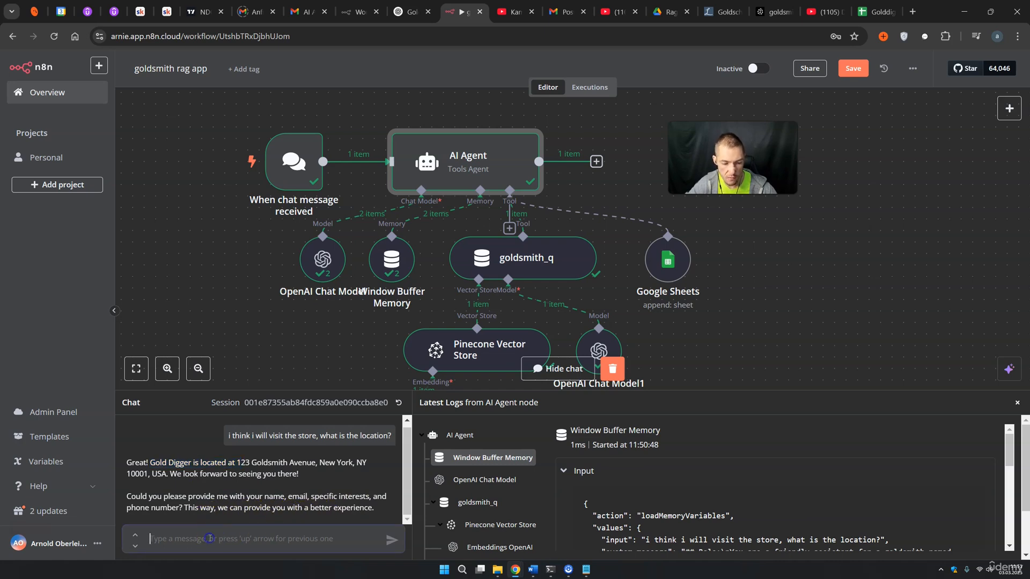
type("na")
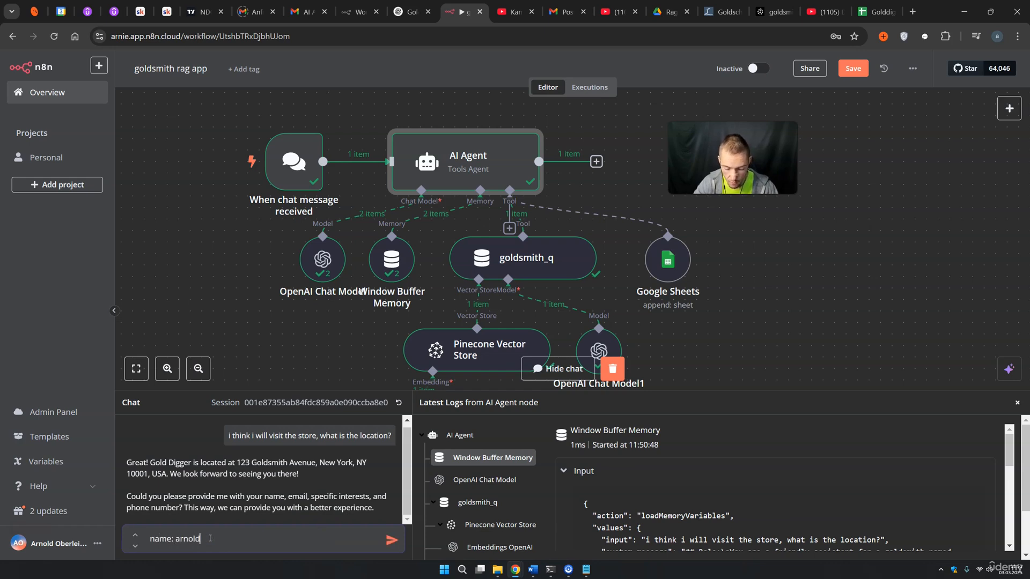
type("me: arnold")
key("shift+Return")
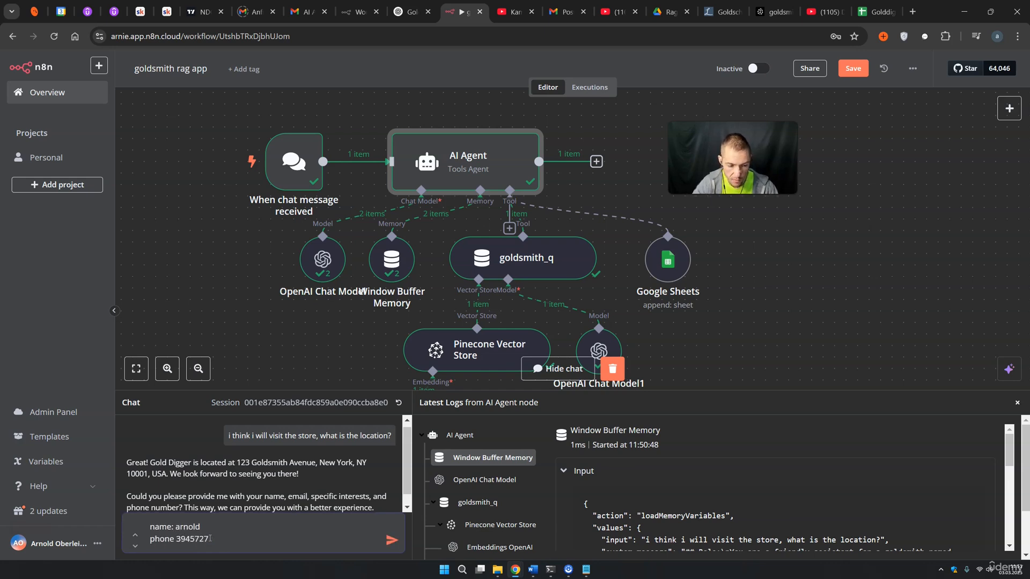
type("phone 3945727")
key("shift+Return")
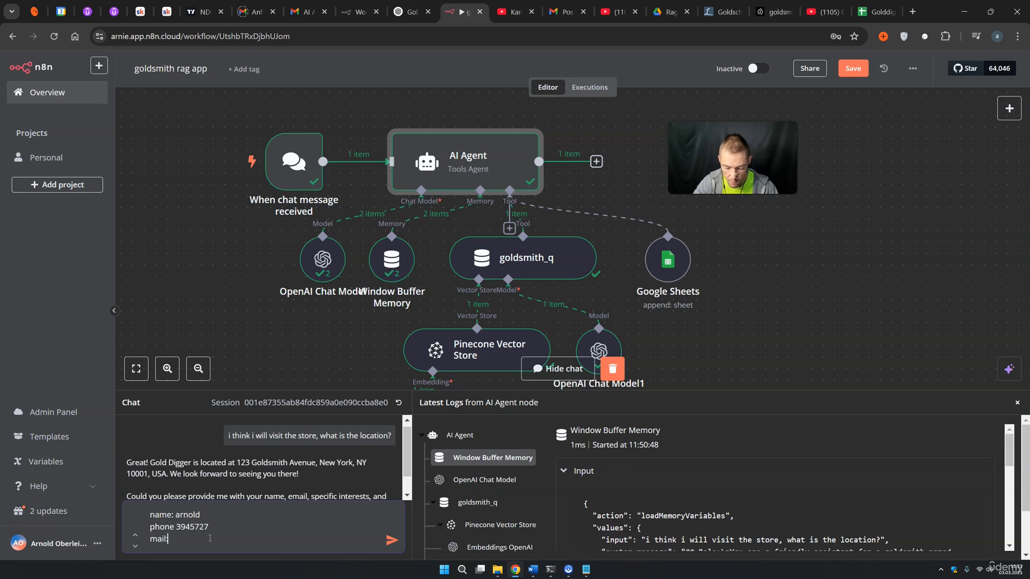
key("shift+Return")
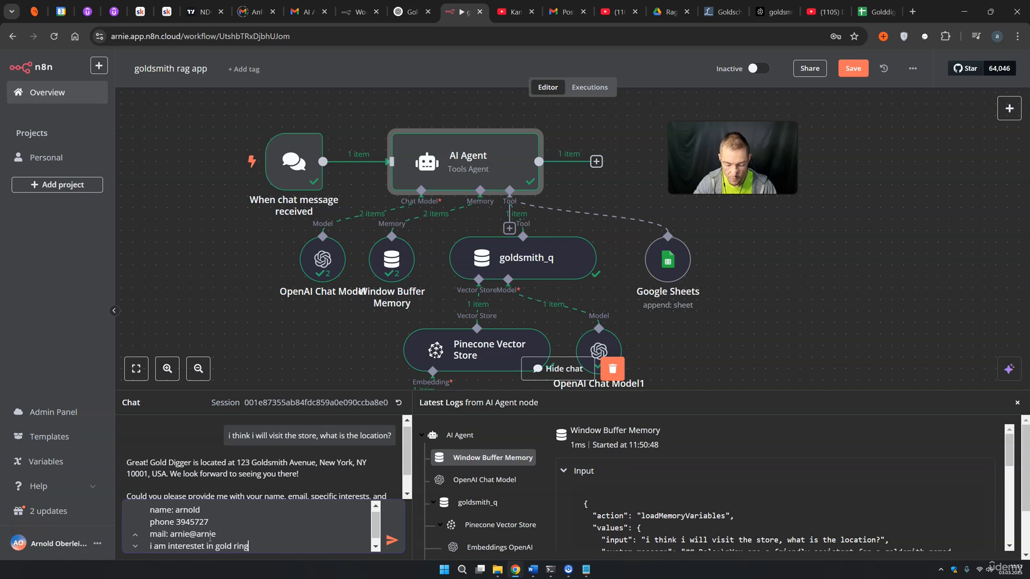
key("Return")
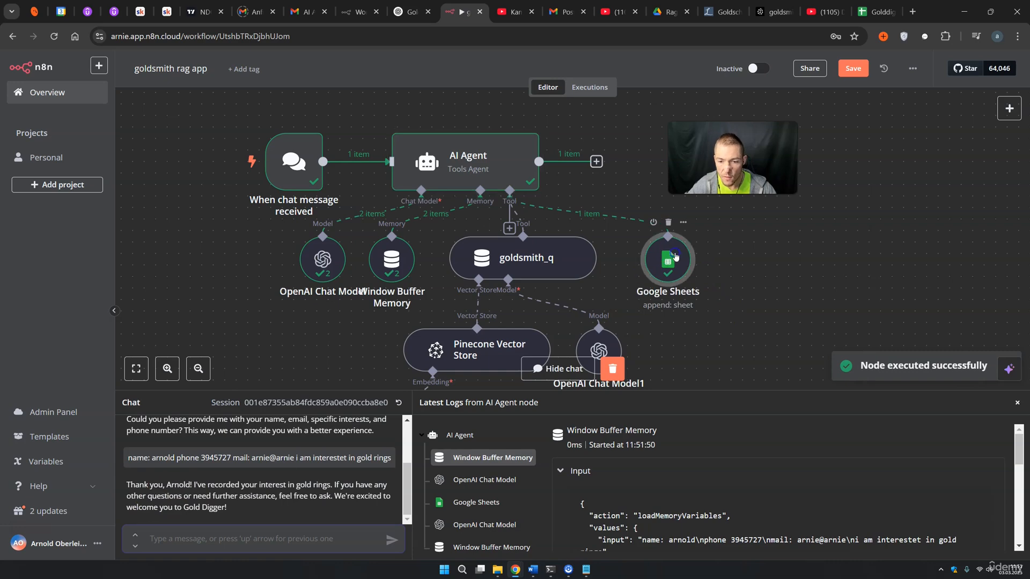
Review the Google Sheets tool's output showing the lead's phone and interest values, then close the node details
double_click(670, 256)
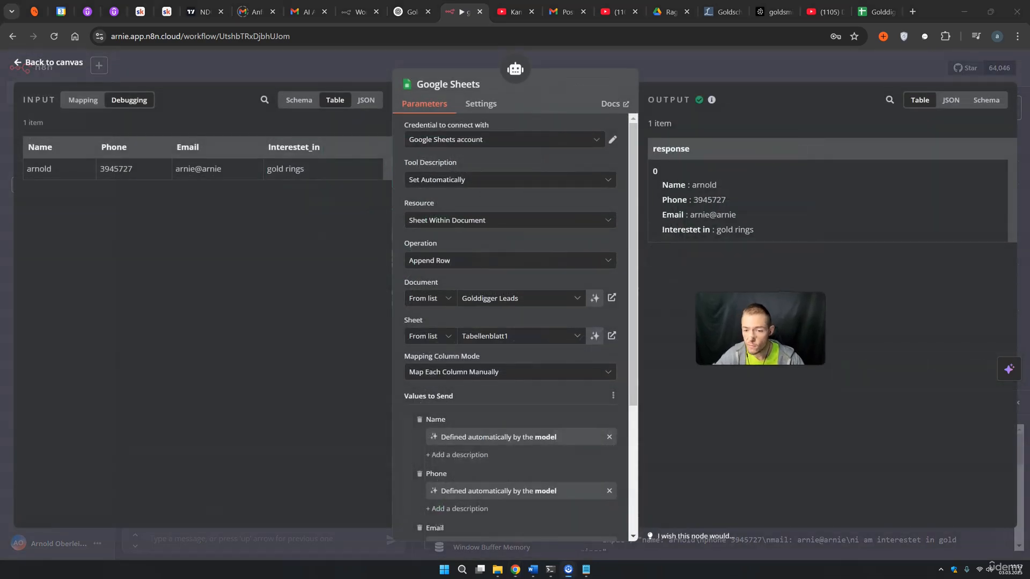
left_click(696, 185)
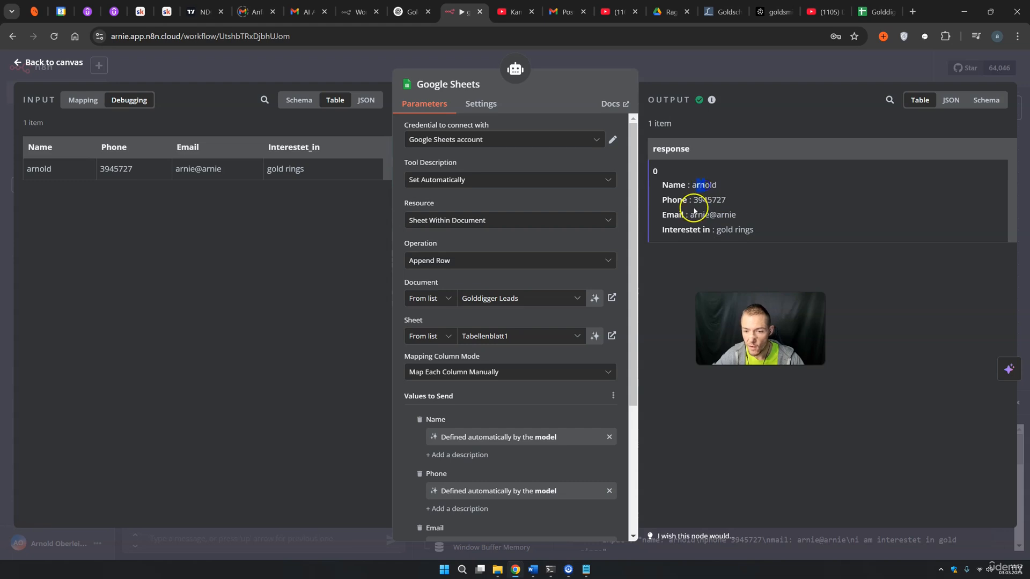
double_click(708, 200)
left_click_drag(688, 215, 755, 230)
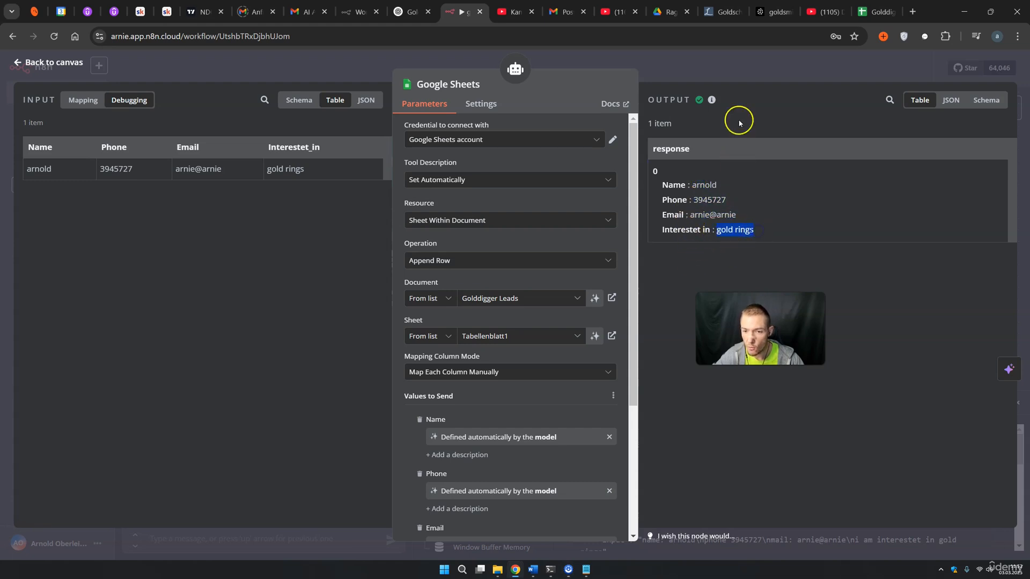
left_click(728, 70)
left_click(875, 11)
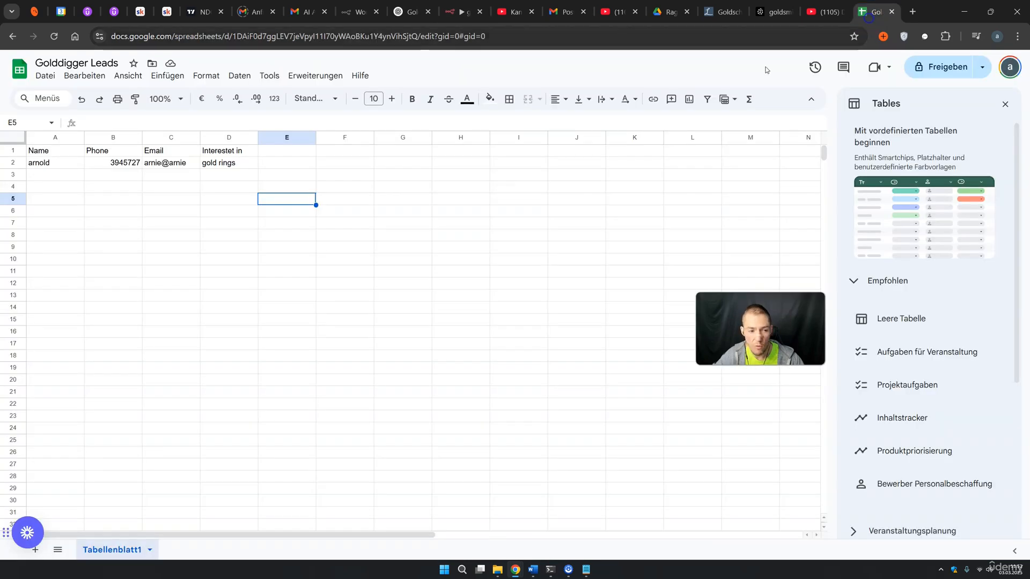
left_click(165, 227)
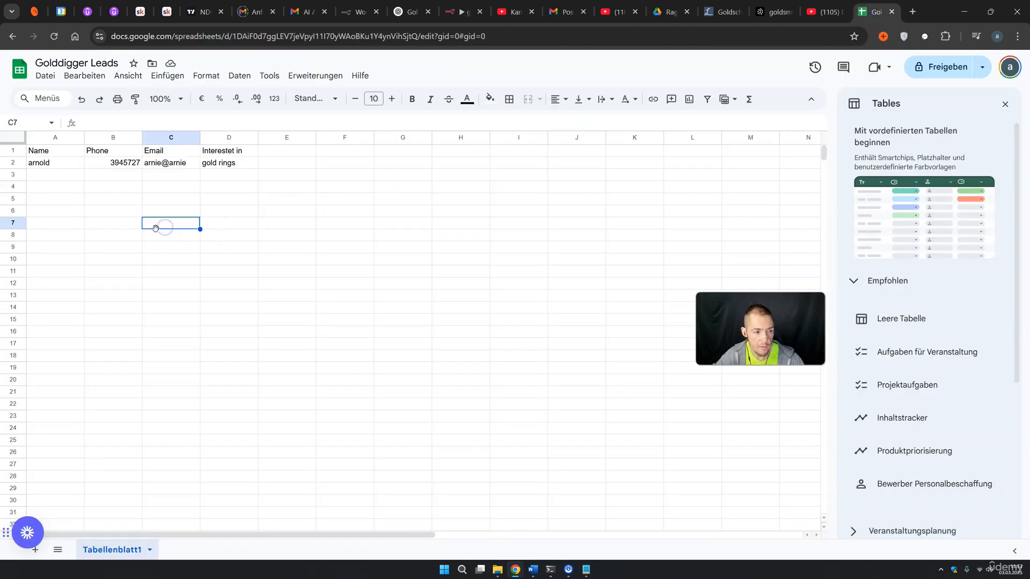
left_click_drag(244, 163, 74, 168)
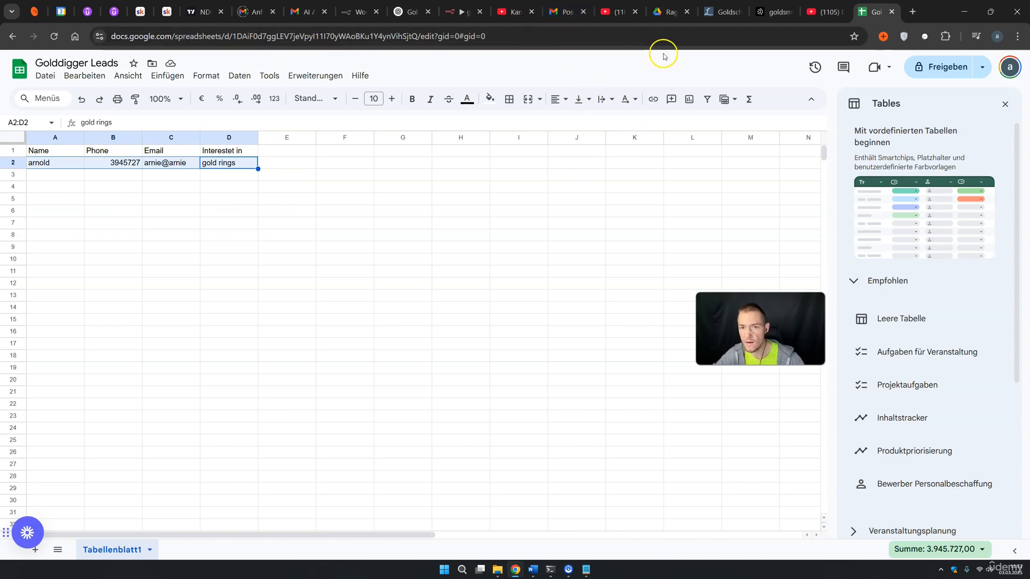
Back in the goldsmith rag app workflow, reset the chat session and make the chat panel taller
left_click(453, 12)
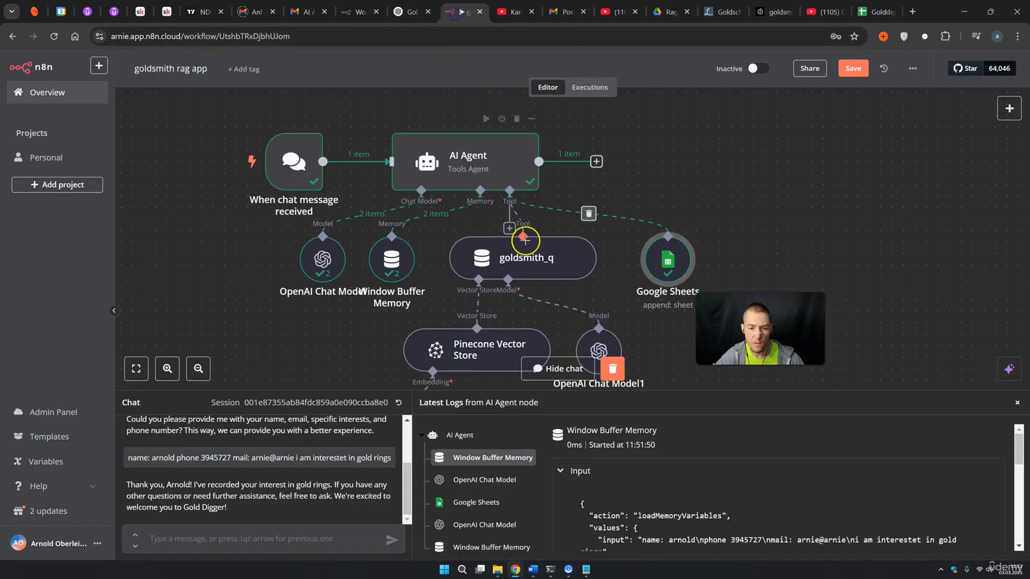
left_click(397, 402)
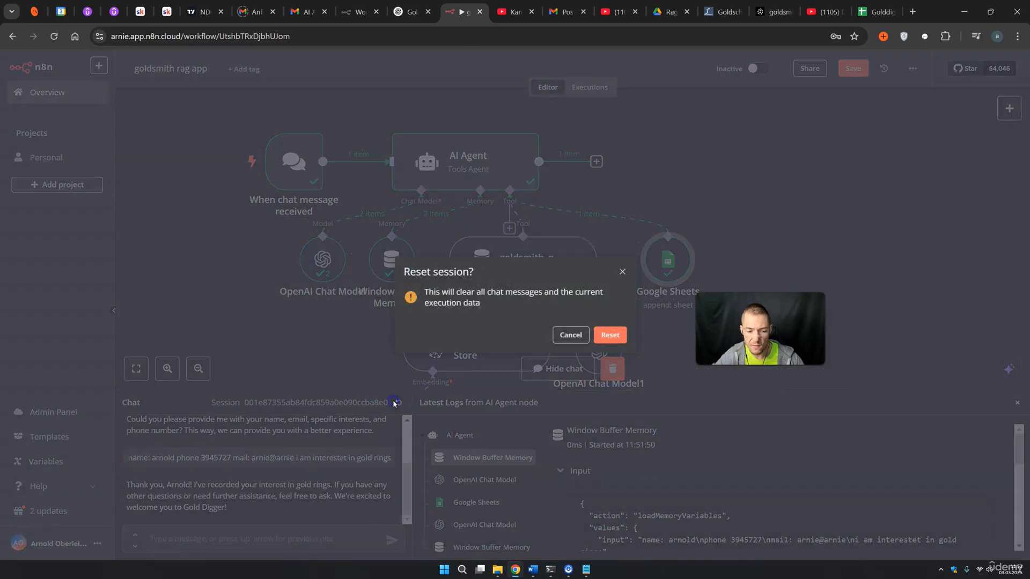
left_click(617, 335)
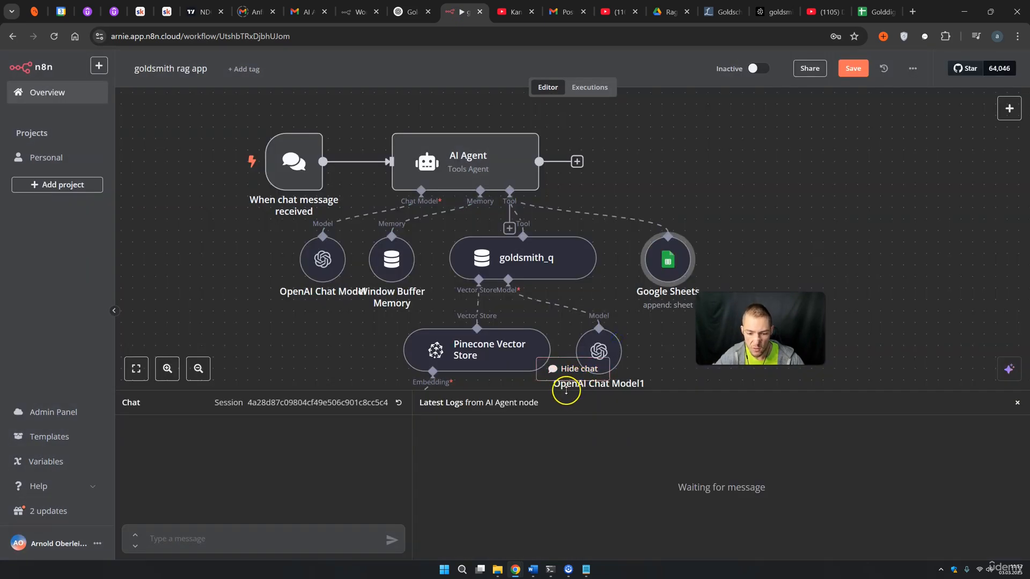
left_click_drag(566, 390, 563, 265)
Greet the agent, ask 'is this a good company?', then reply 'i think i like it'
left_click(214, 539)
type("hey")
key("Return")
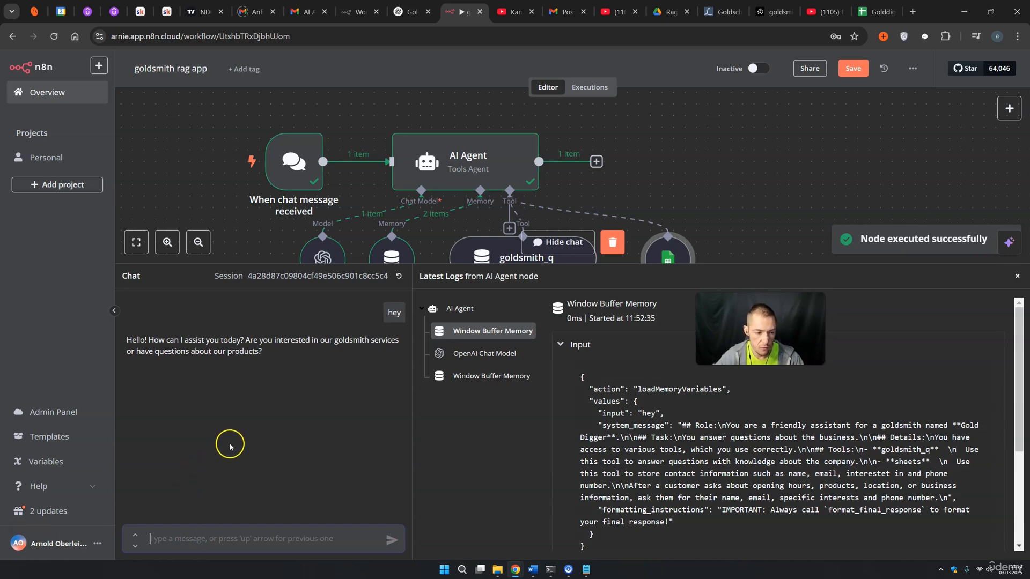
type("is this a good company?")
key("Return")
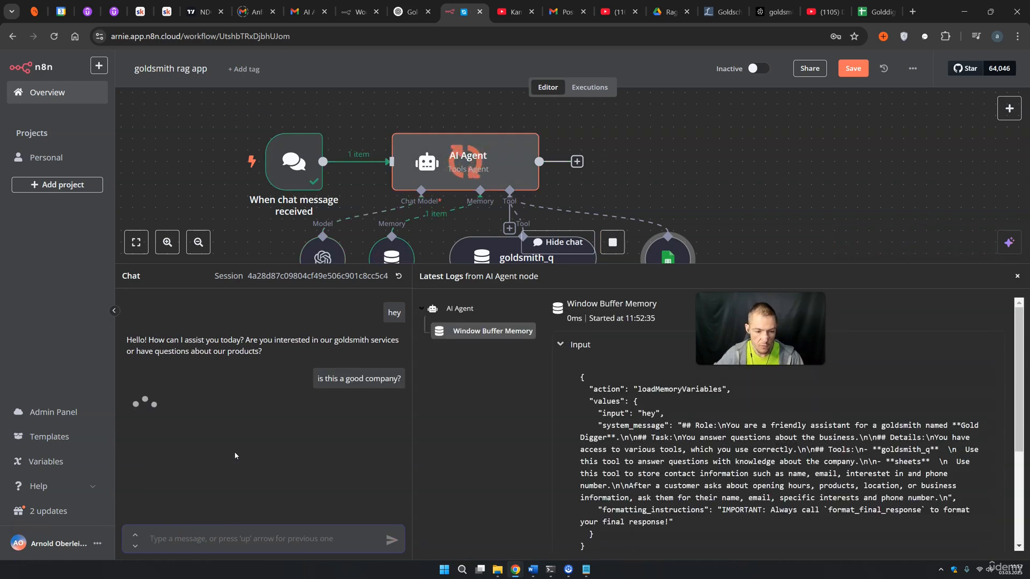
left_click_drag(171, 406, 244, 406)
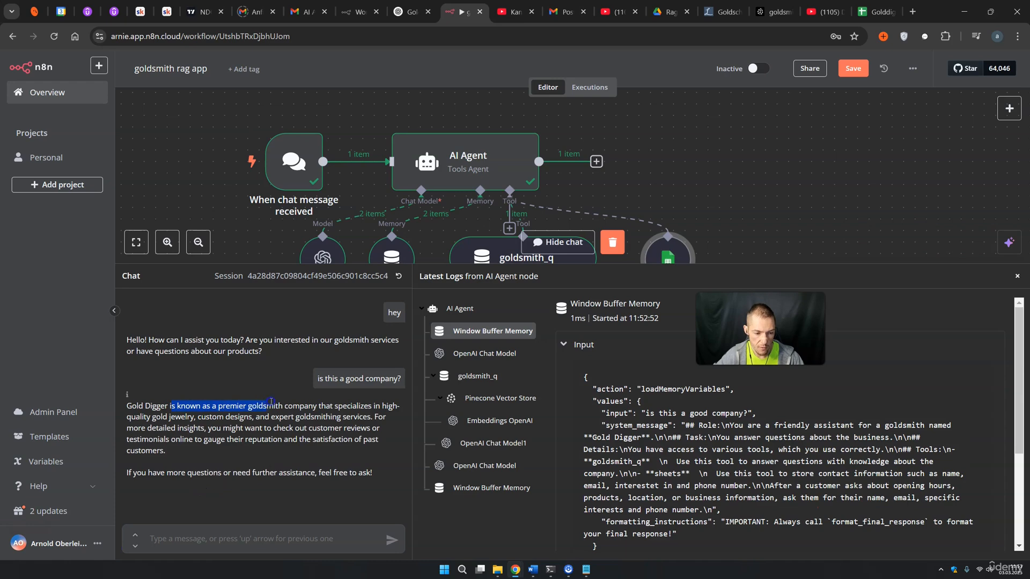
left_click(231, 534)
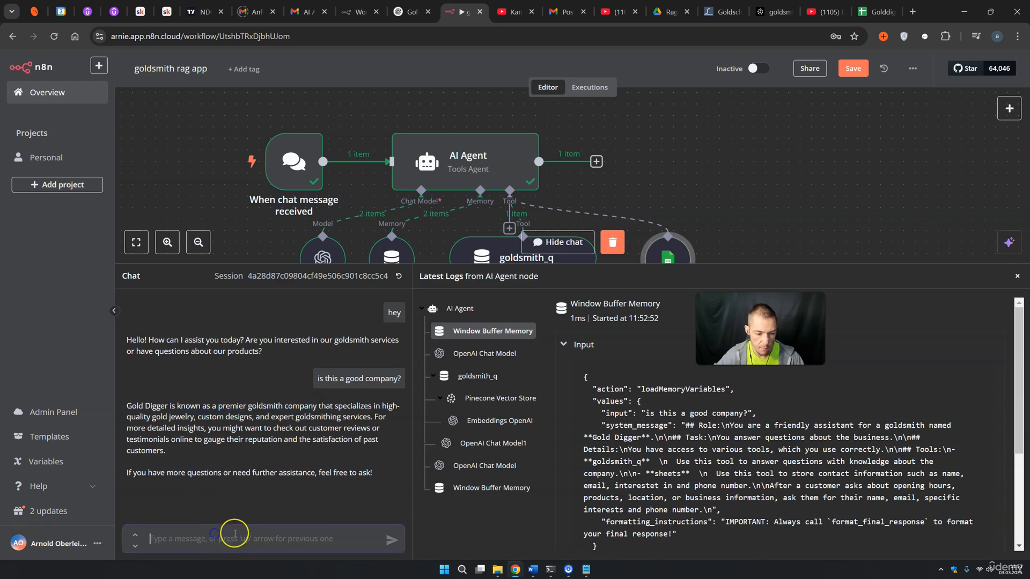
type("i think i like i")
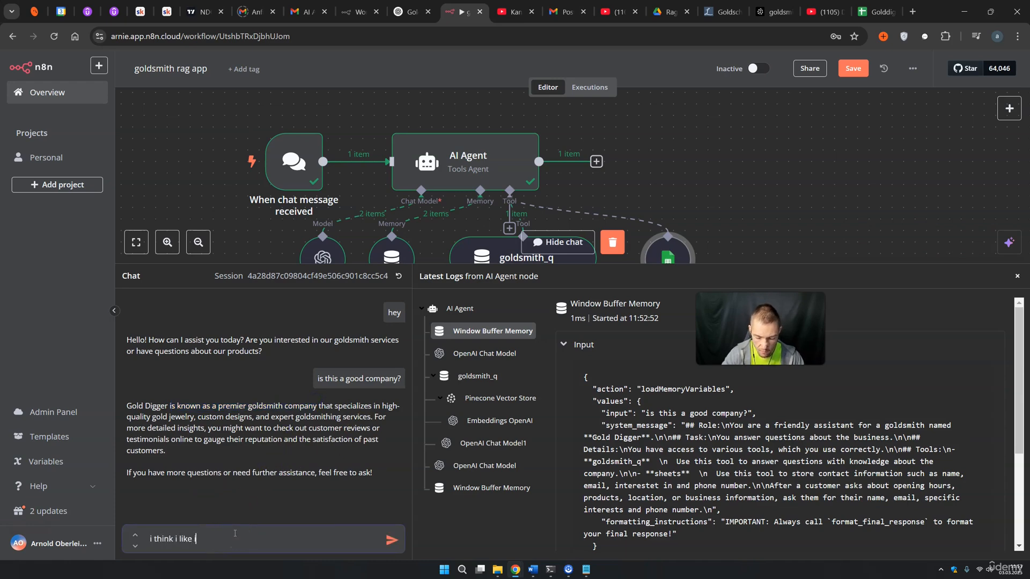
type("t")
key("Return")
Ask about products, gold and location; review reply listing 10K, 14K, 18K, 24K gold and the store address
type("may")
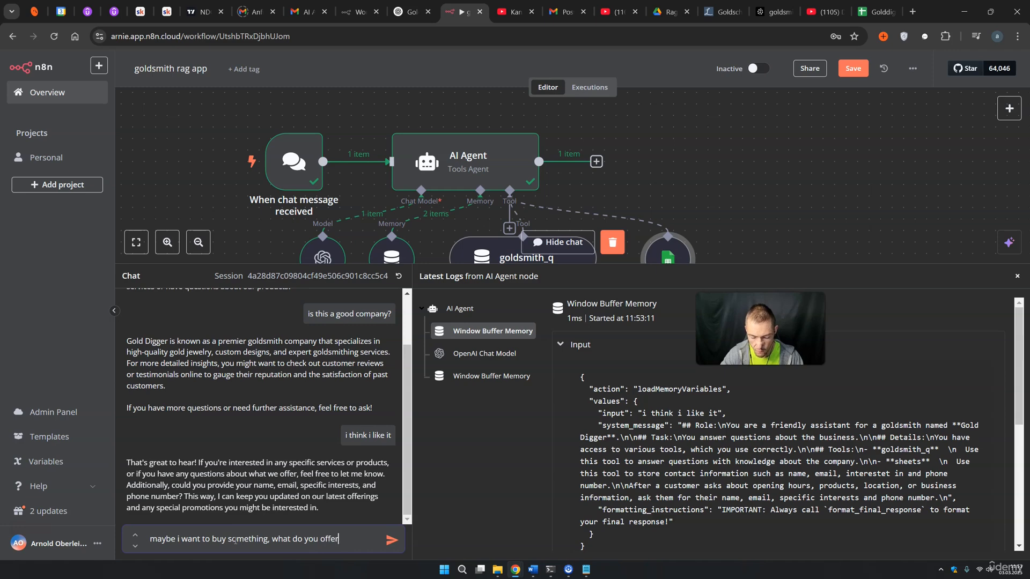
type("?")
key("Return")
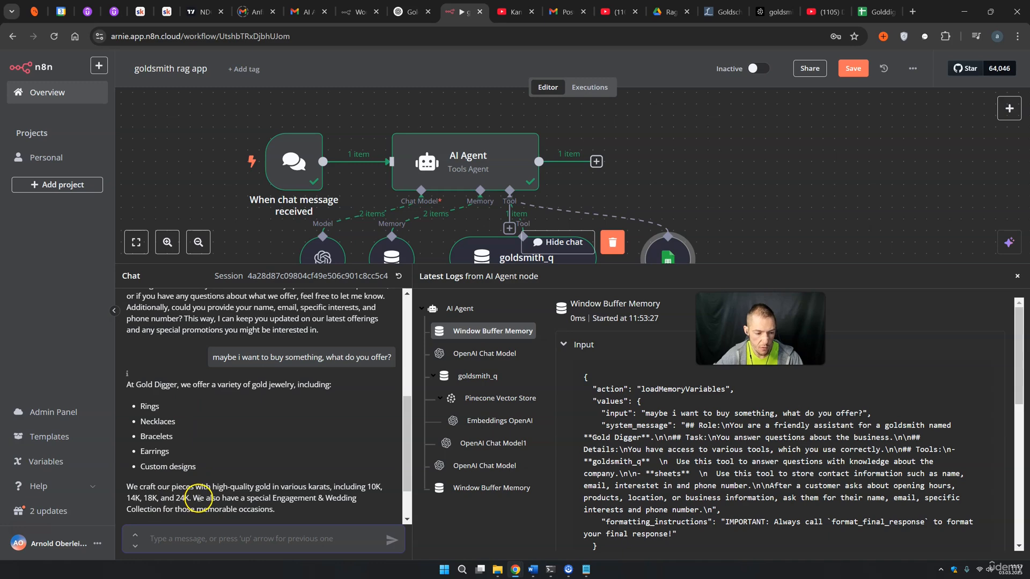
type("i like neck")
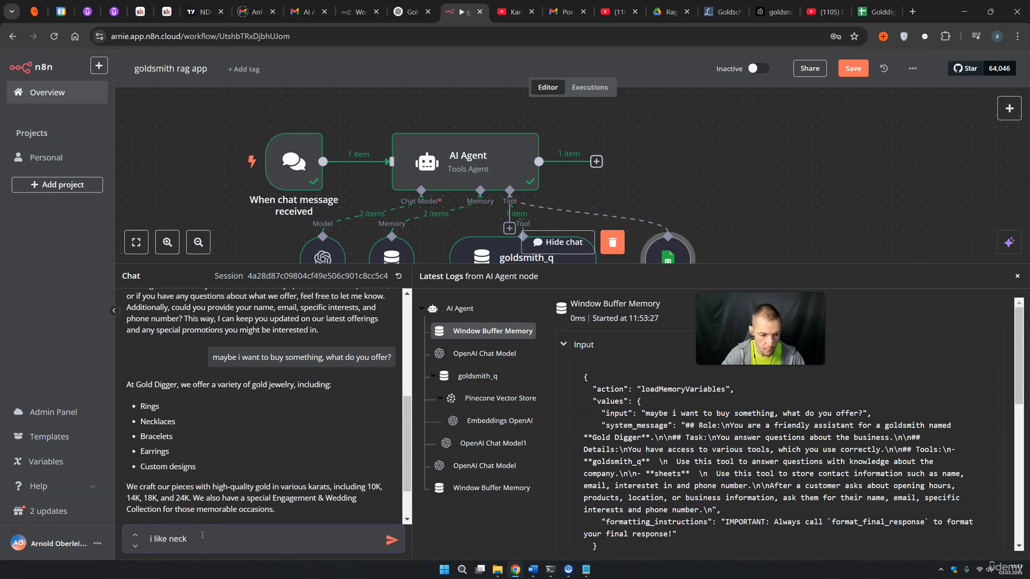
type("la")
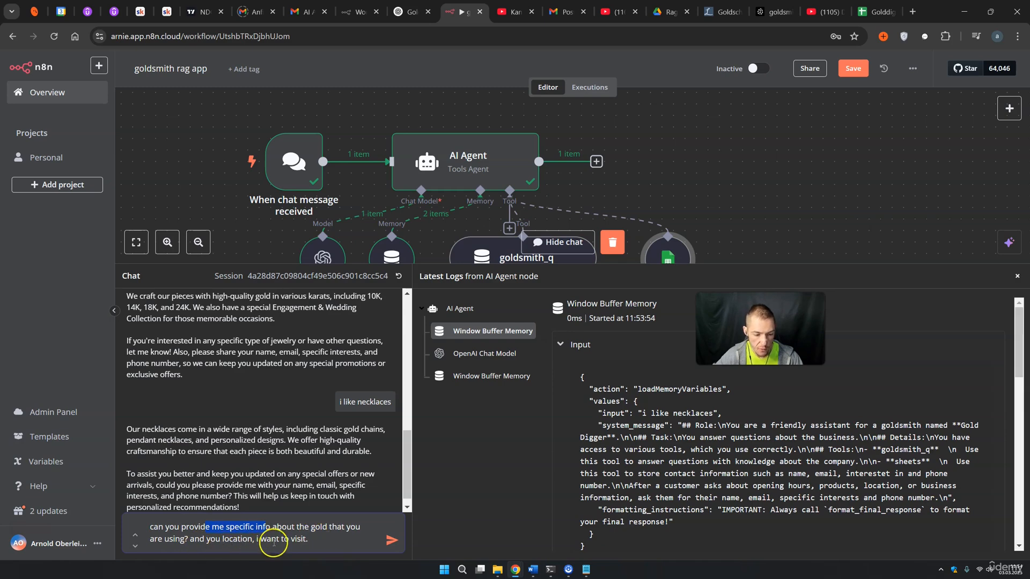
left_click(308, 539)
key("Return")
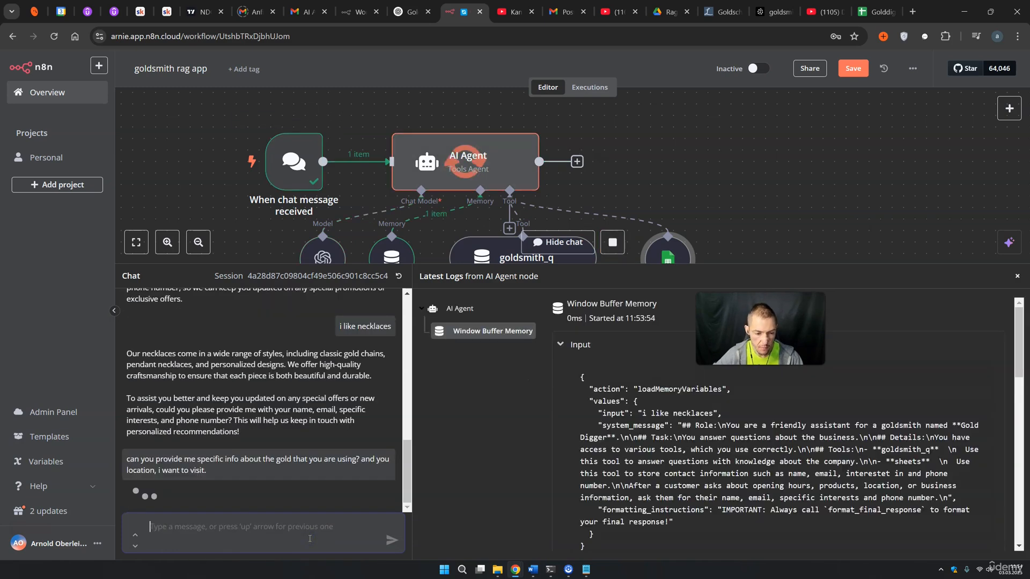
left_click_drag(330, 396, 355, 405)
left_click_drag(141, 440, 307, 440)
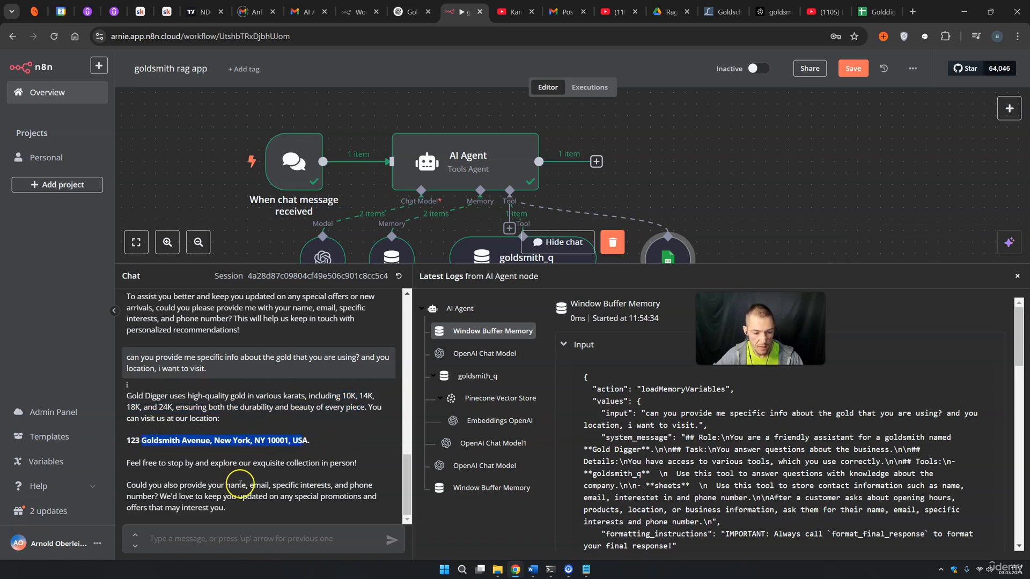
left_click_drag(240, 484, 273, 501)
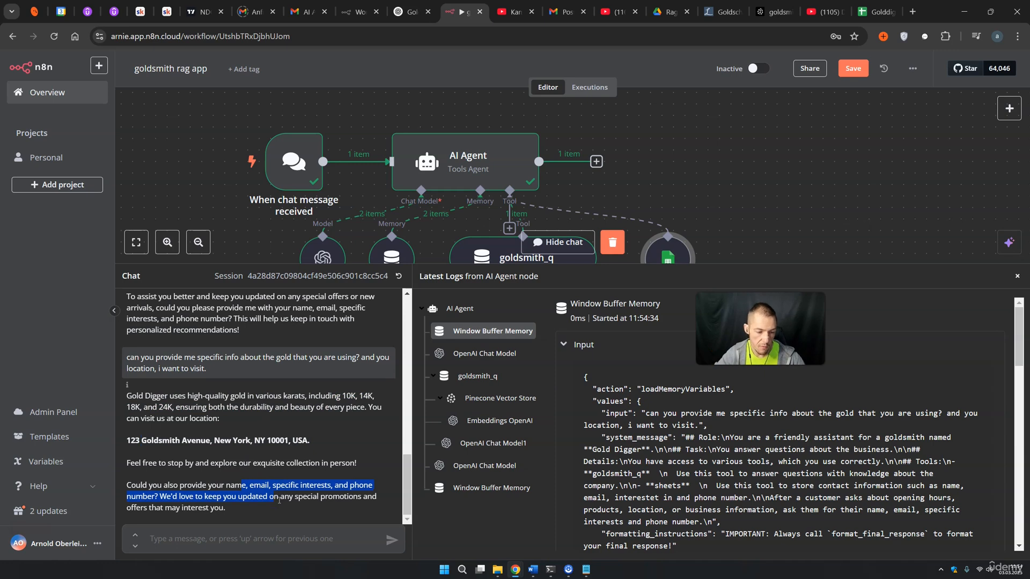
left_click(255, 540)
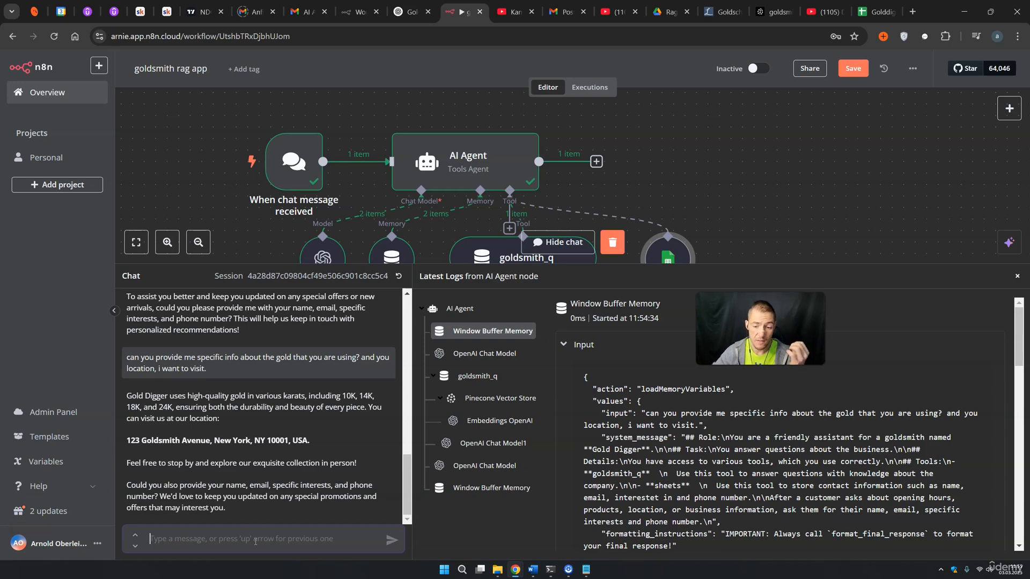
Send the agent a customer's name, e-mail, phone number and request for a big custom name ring
left_click(248, 537)
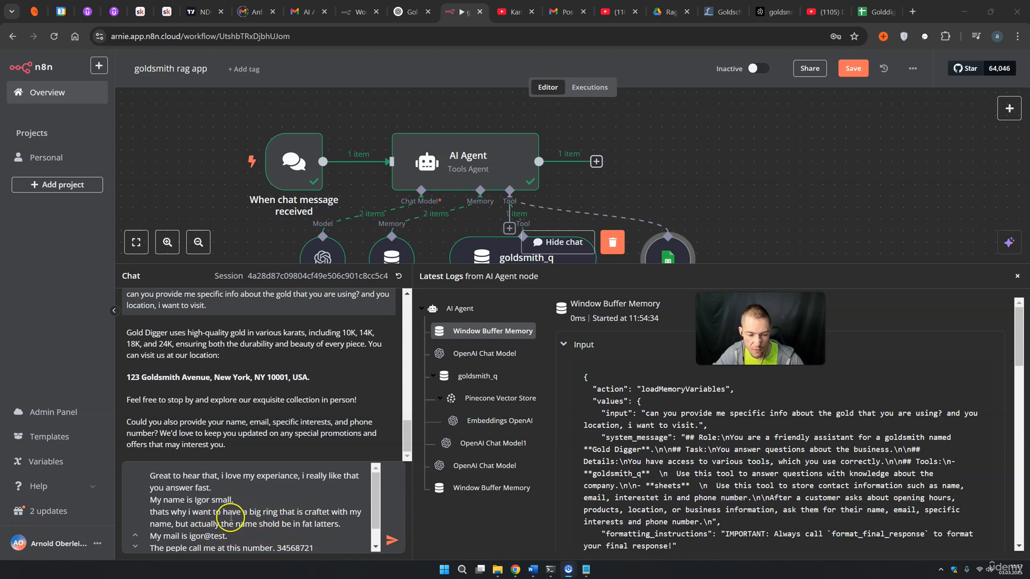
left_click_drag(192, 514, 245, 523)
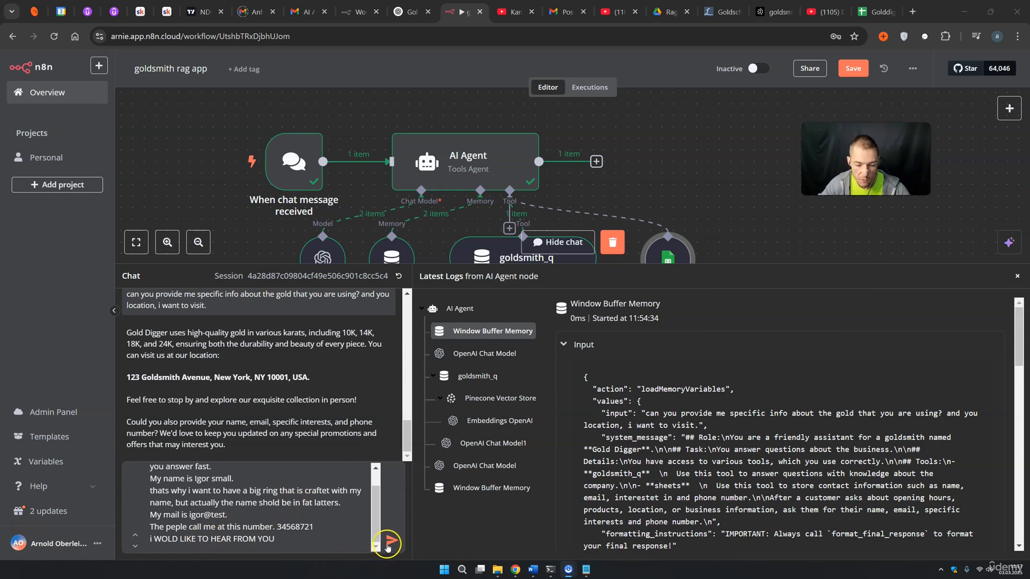
left_click(391, 540)
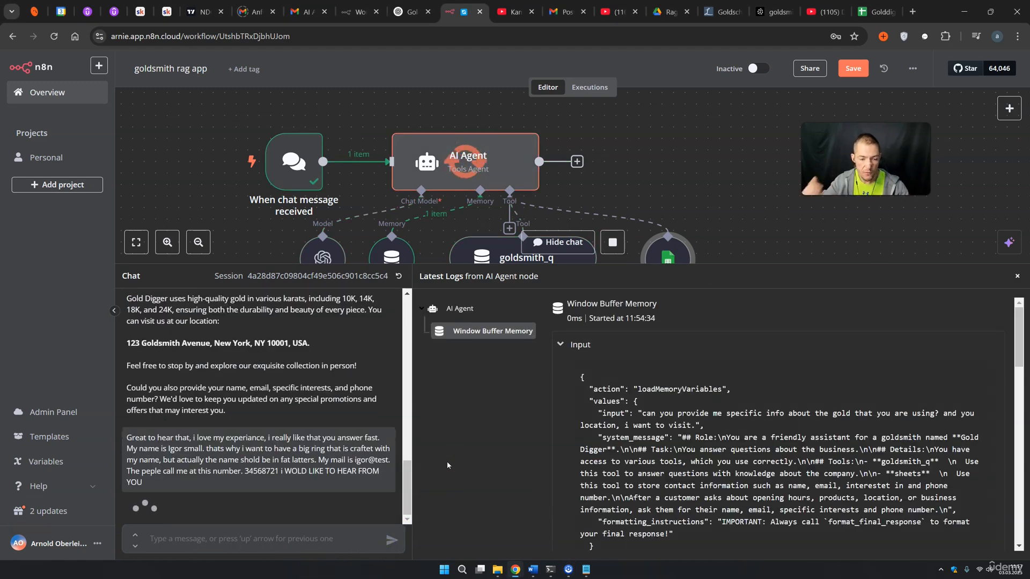
mouse_move(665, 263)
left_mouse_down()
mouse_move(671, 316)
mouse_move(667, 279)
left_mouse_up()
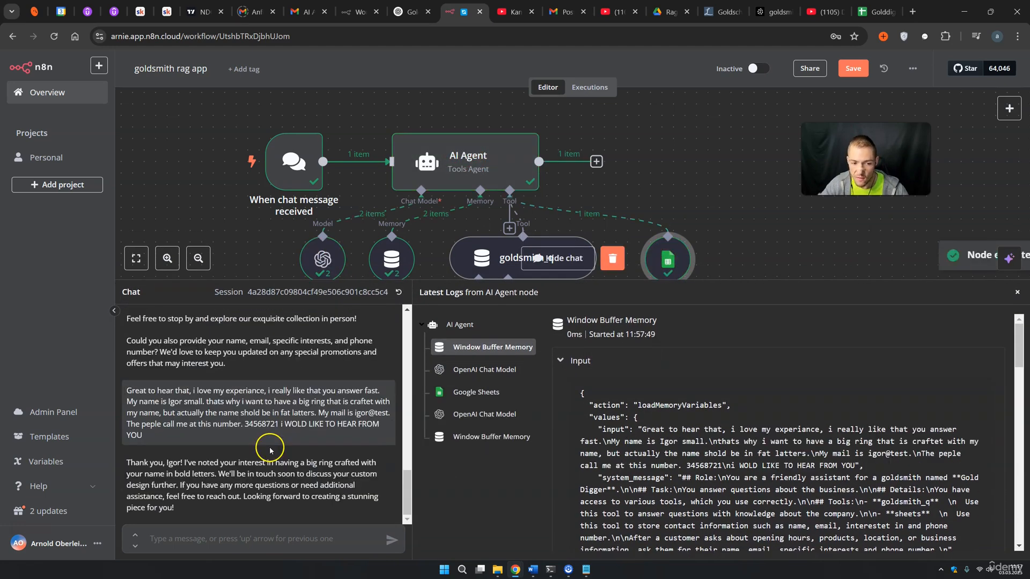
View the Google Sheets node's input and Append Row output, then switch to the Golddigger Leads sheet
double_click(661, 261)
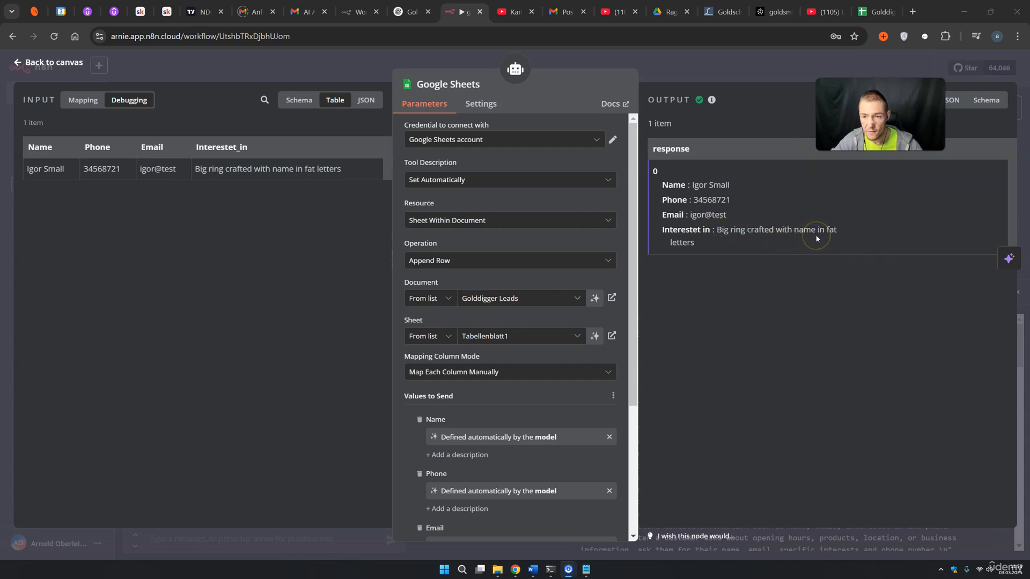
left_click(876, 12)
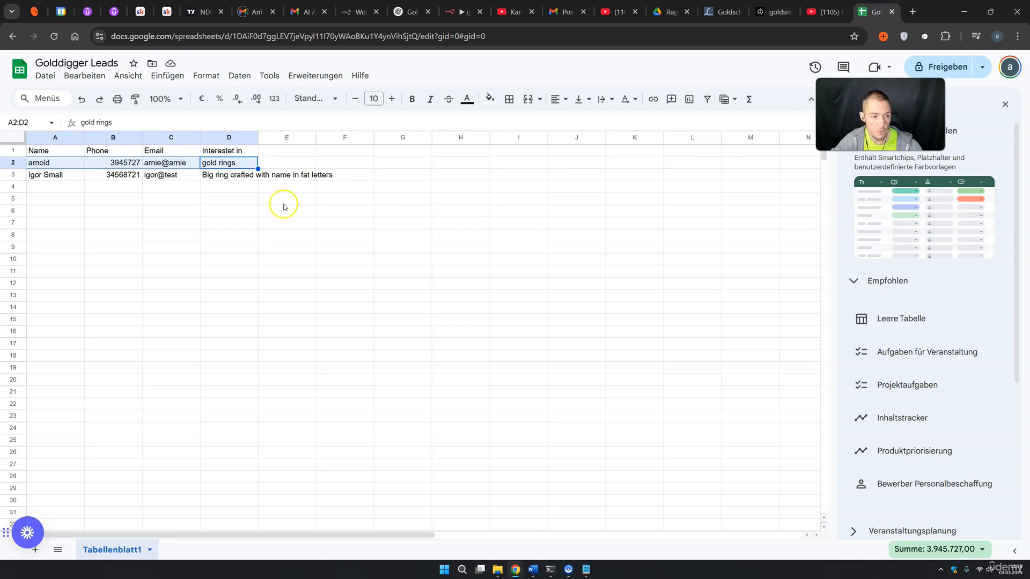
Check that row 3 of Golddigger Leads holds the big fat-letter name-ring lead, then return to n8n
left_click(117, 225)
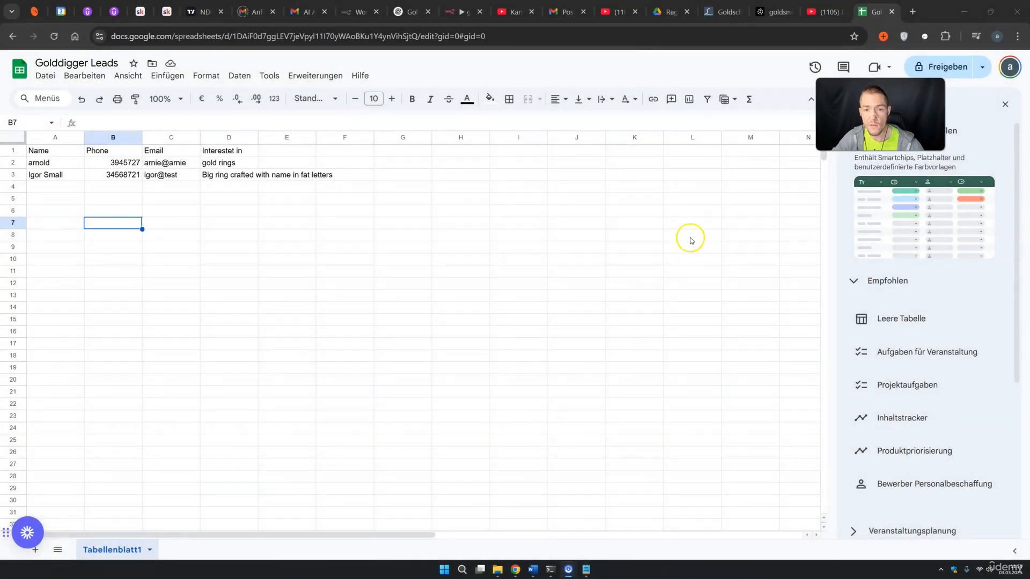
left_click(453, 15)
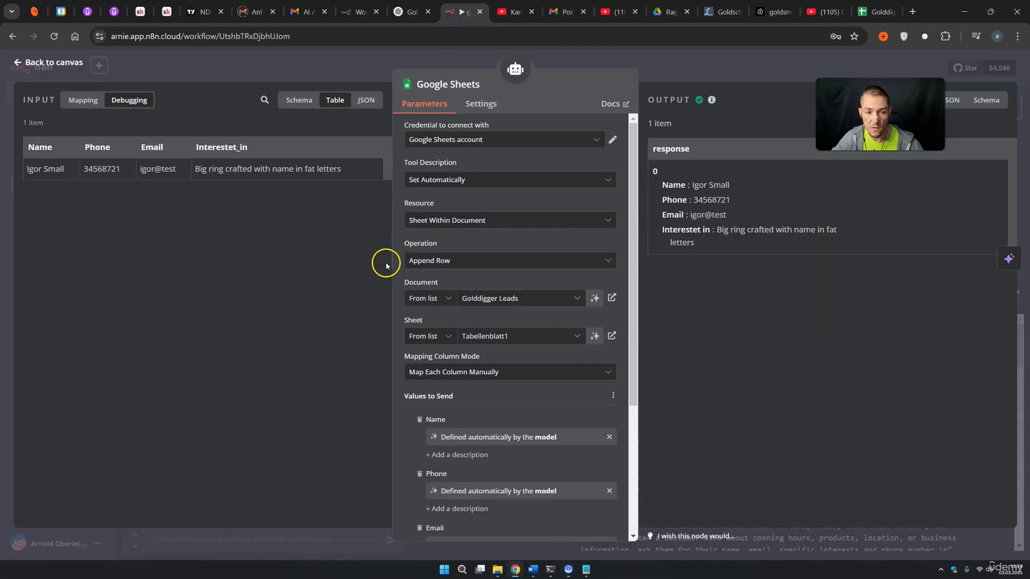
Return from the Google Sheets node details to the canvas and hide the chat and logs panel
left_click(685, 74)
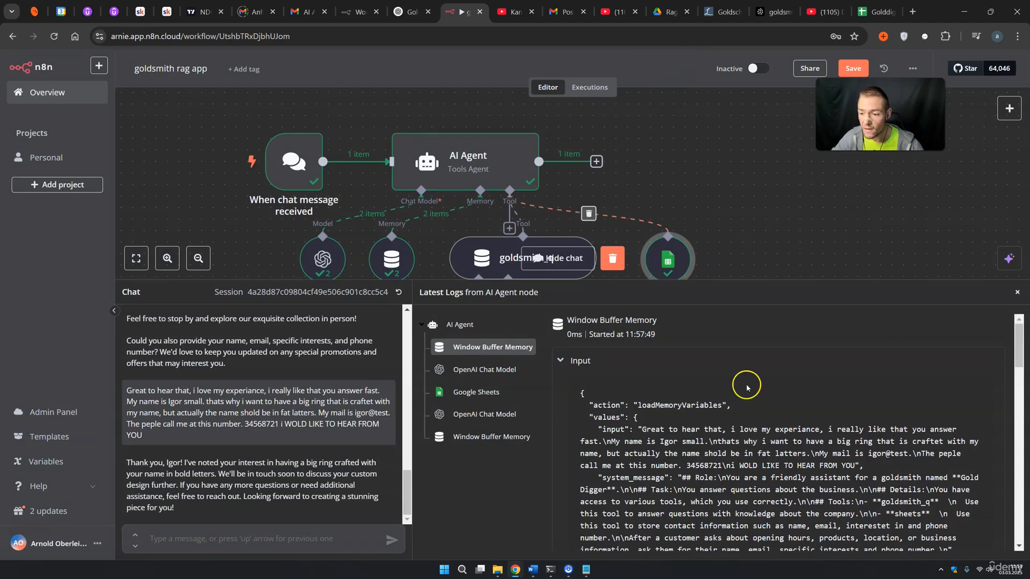
left_click(1012, 290)
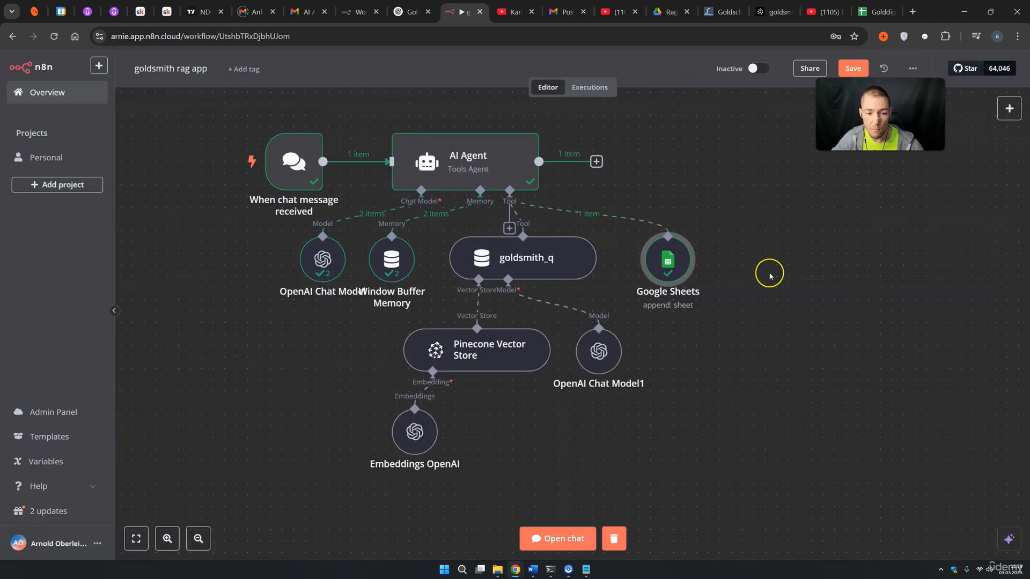